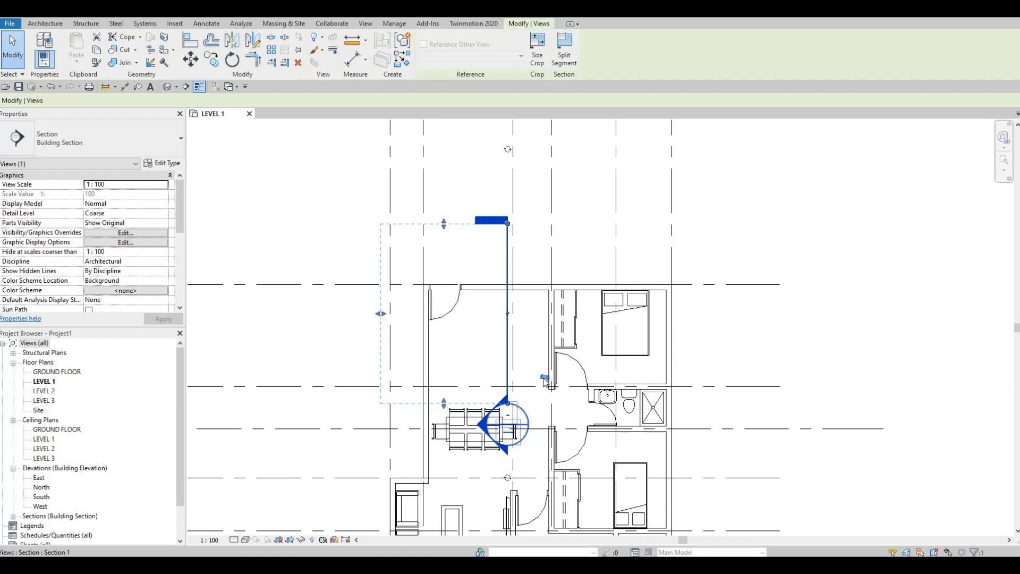
Step: Flip the vertical section to face the bedrooms and shift it toward the entrance door, in line with the dining table
click(544, 378)
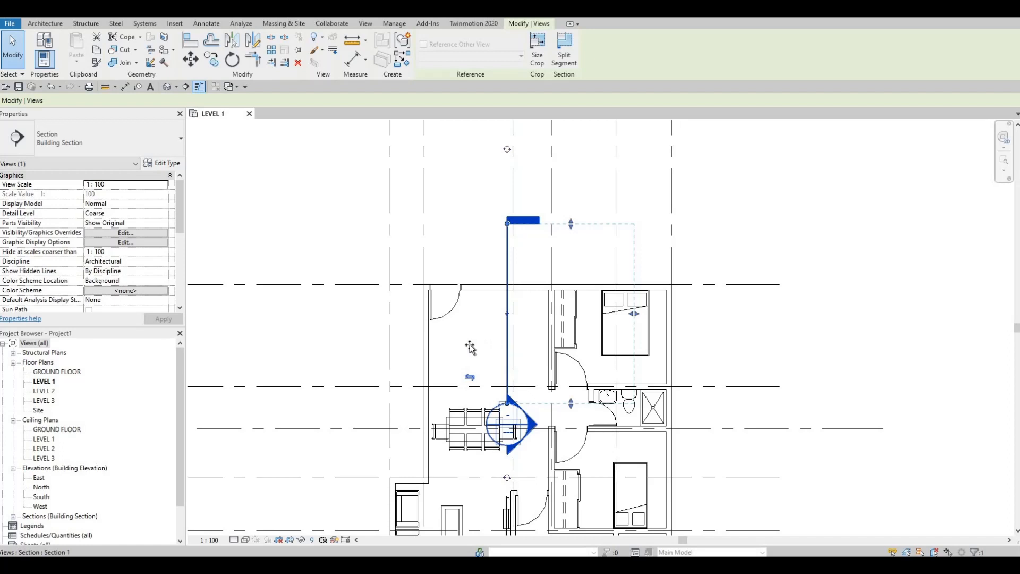
drag(469, 347, 471, 346)
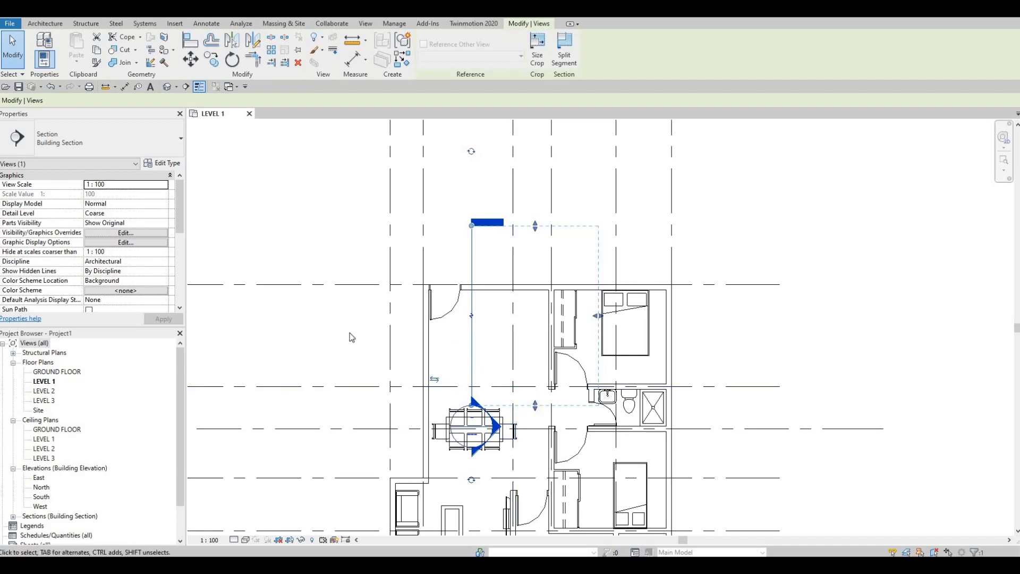
Step: Draw a horizontal section across the full width of the plan, crossing the entrance room and upper bedroom just below the bed
key(F1)
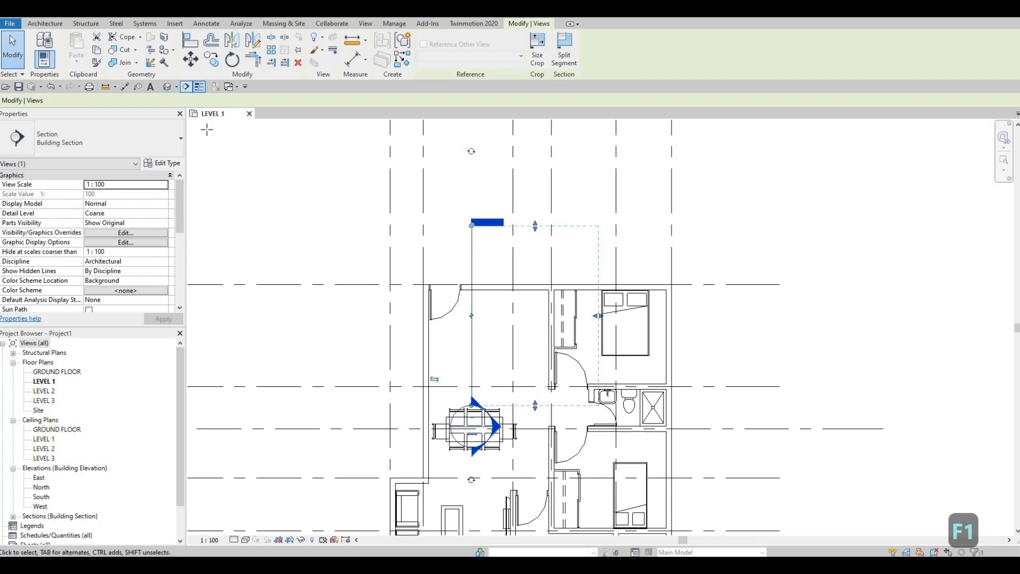
click(315, 362)
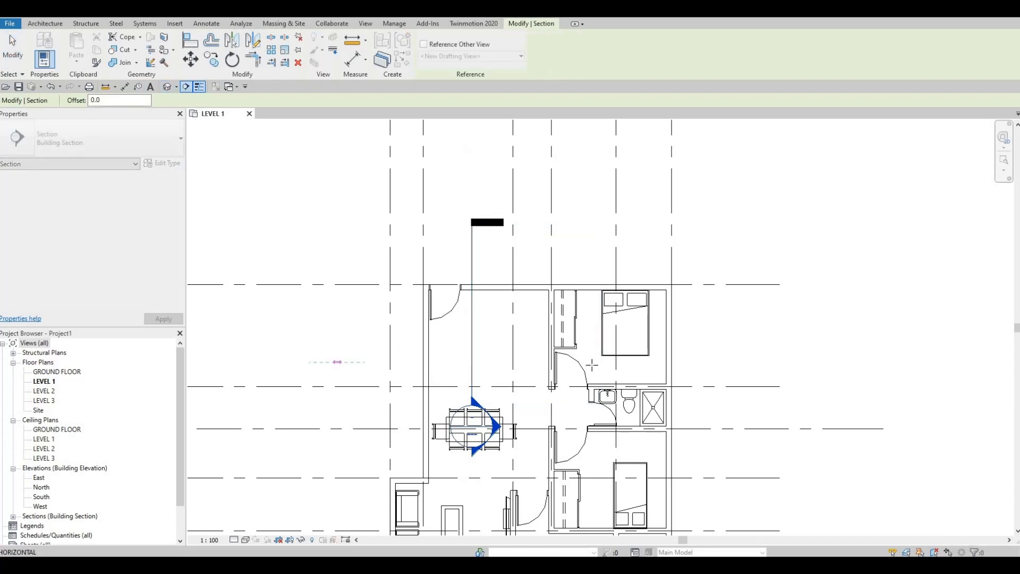
click(704, 363)
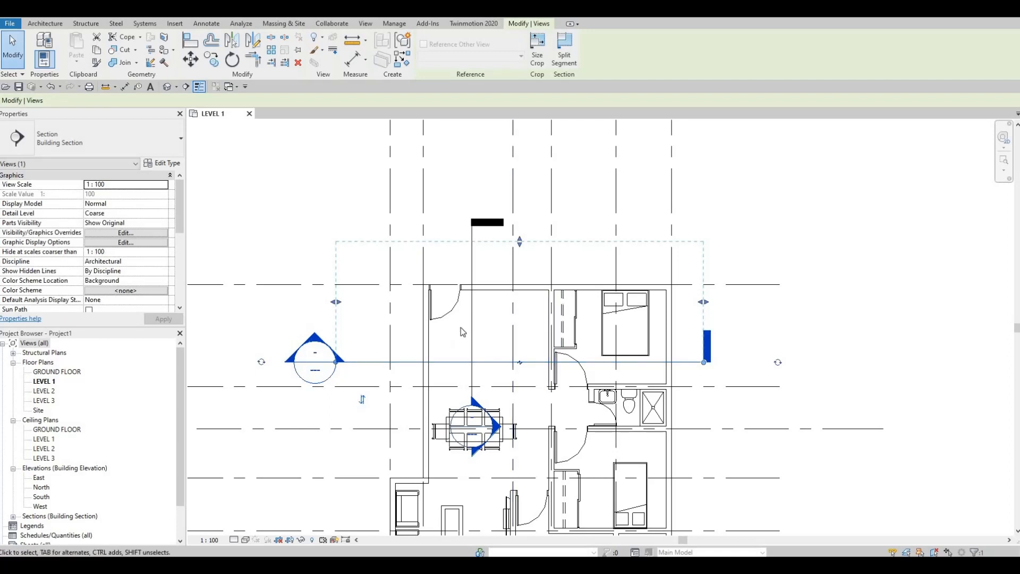
middle_drag(458, 333, 438, 317)
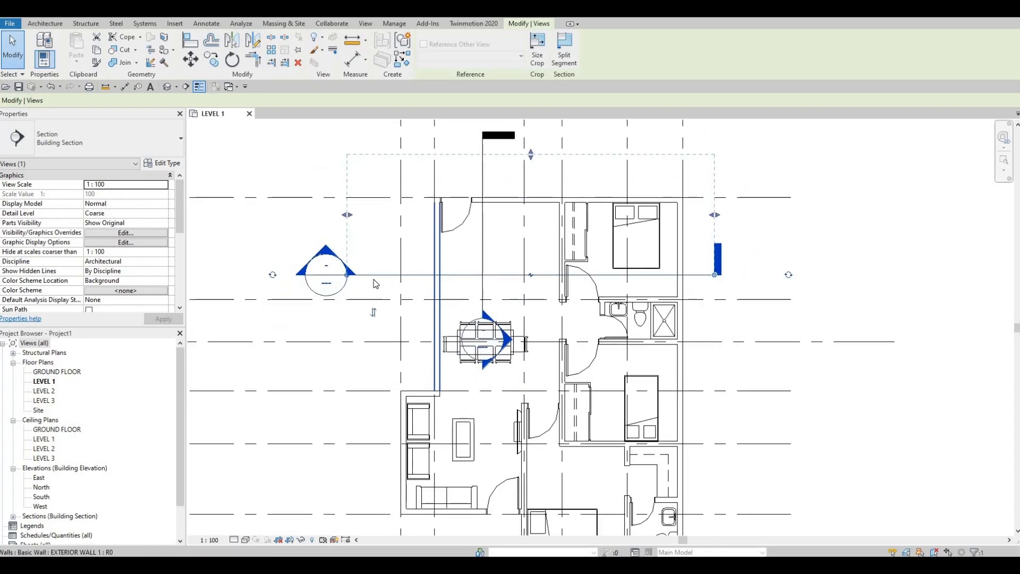
key(Escape)
click(495, 249)
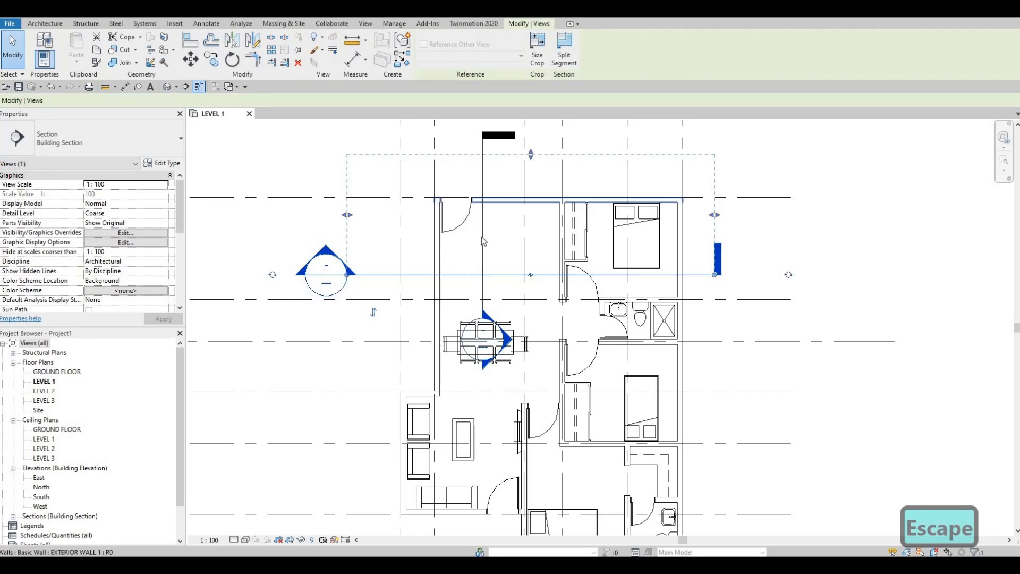
key(Escape)
key(Escape)
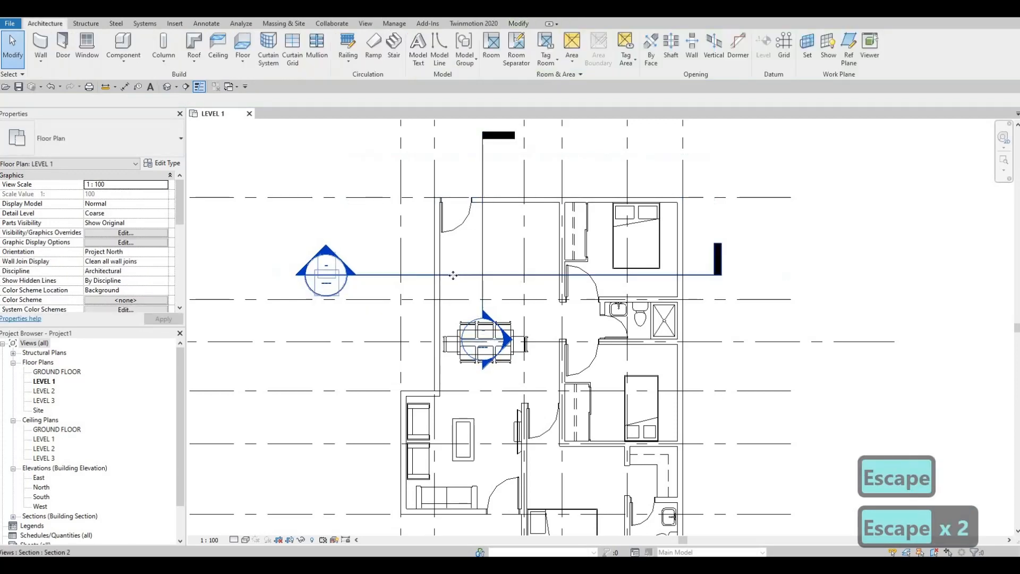
click(338, 277)
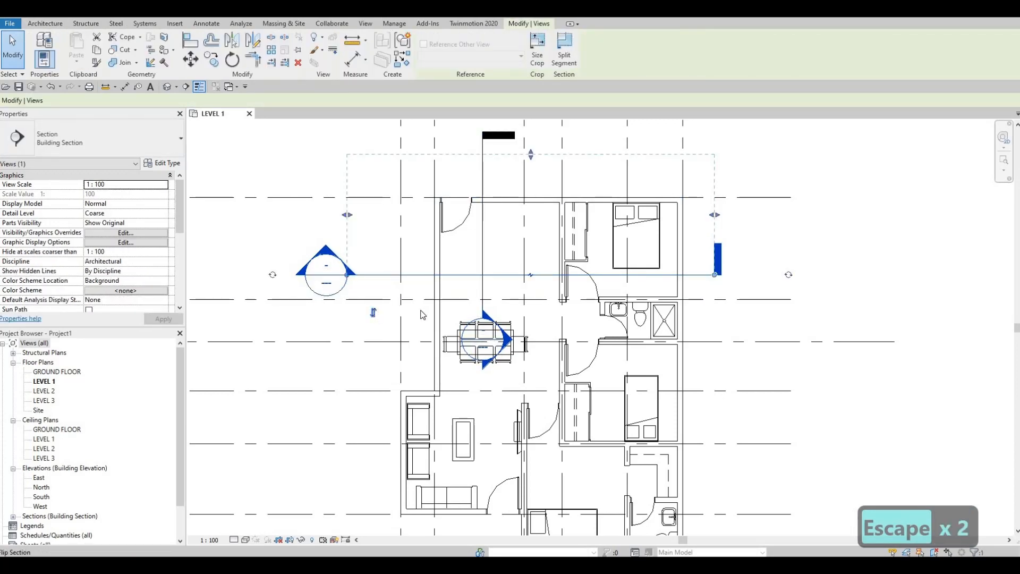
middle_drag(459, 306, 471, 280)
key(Escape)
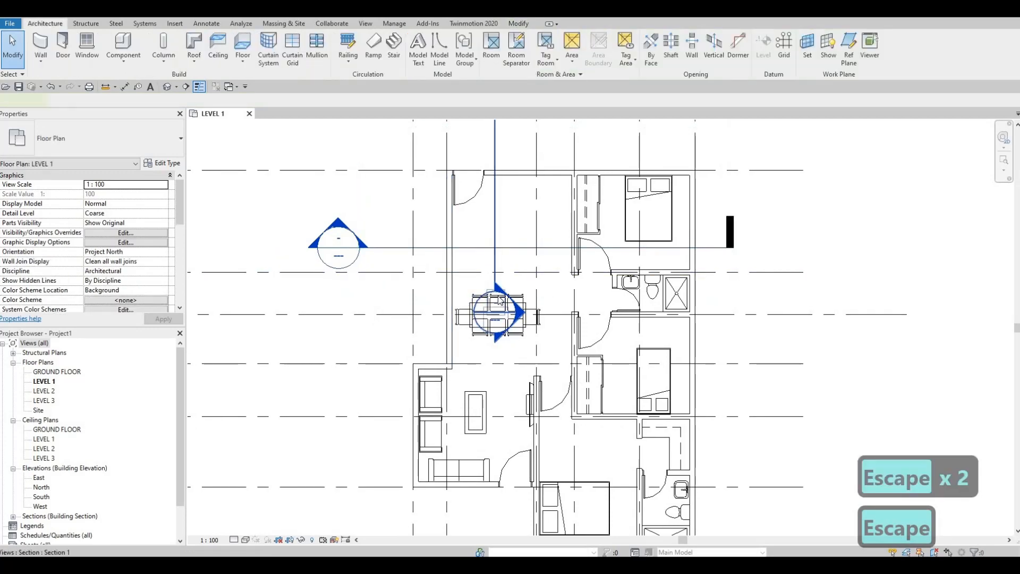
Step: Extend the vertical section's head end downward from the dining table until it lies just below the living room
click(499, 300)
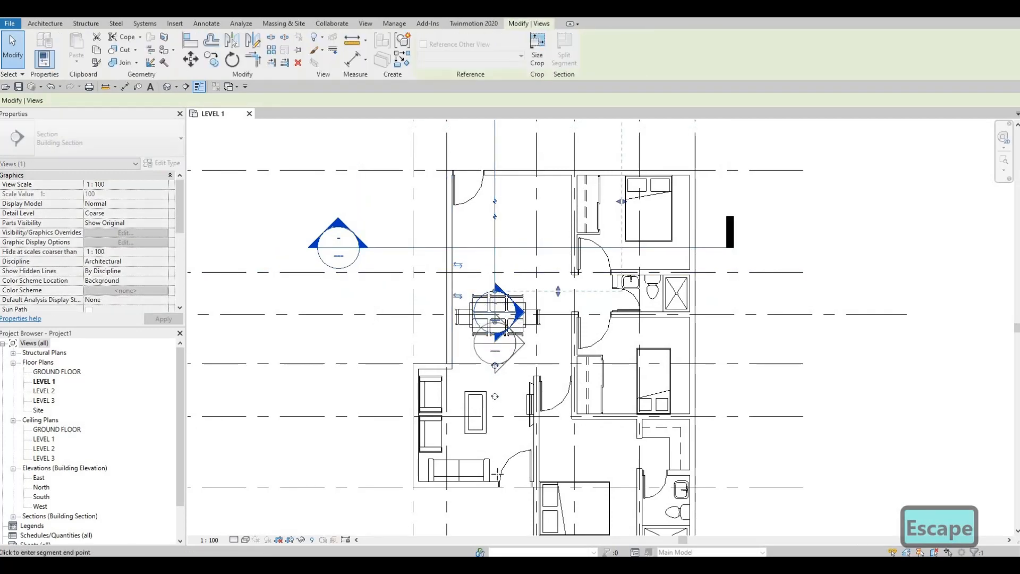
drag(500, 473, 495, 503)
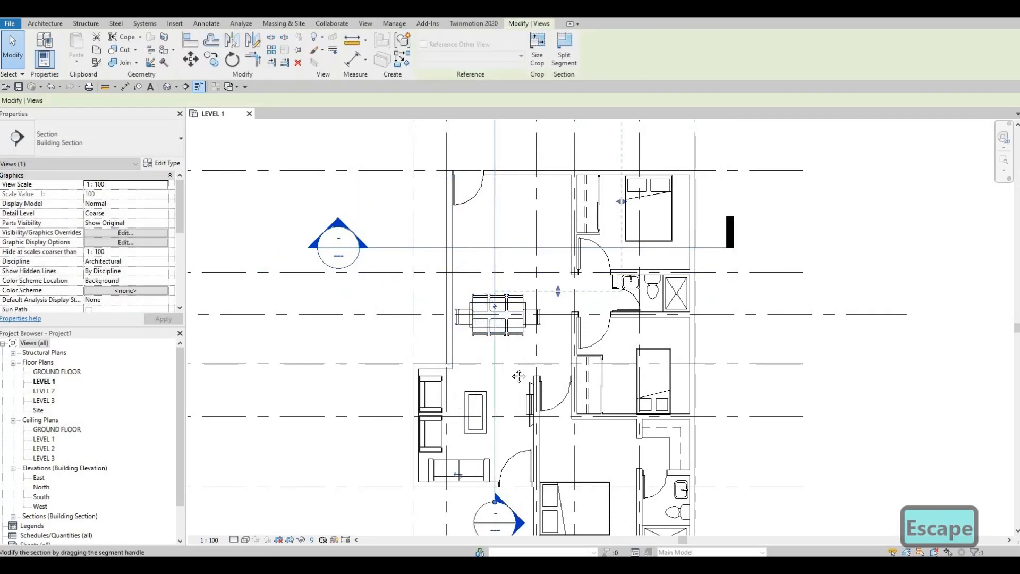
key(Escape)
middle_drag(518, 376, 498, 415)
scroll(502, 370, down, 1)
middle_drag(509, 297, 503, 311)
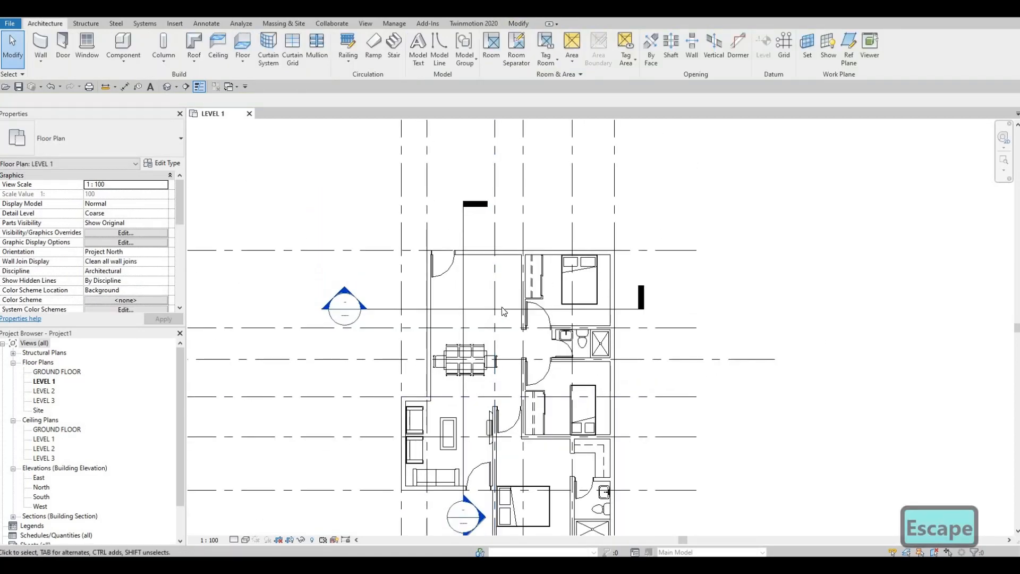
key(Escape)
scroll(479, 311, up, 3)
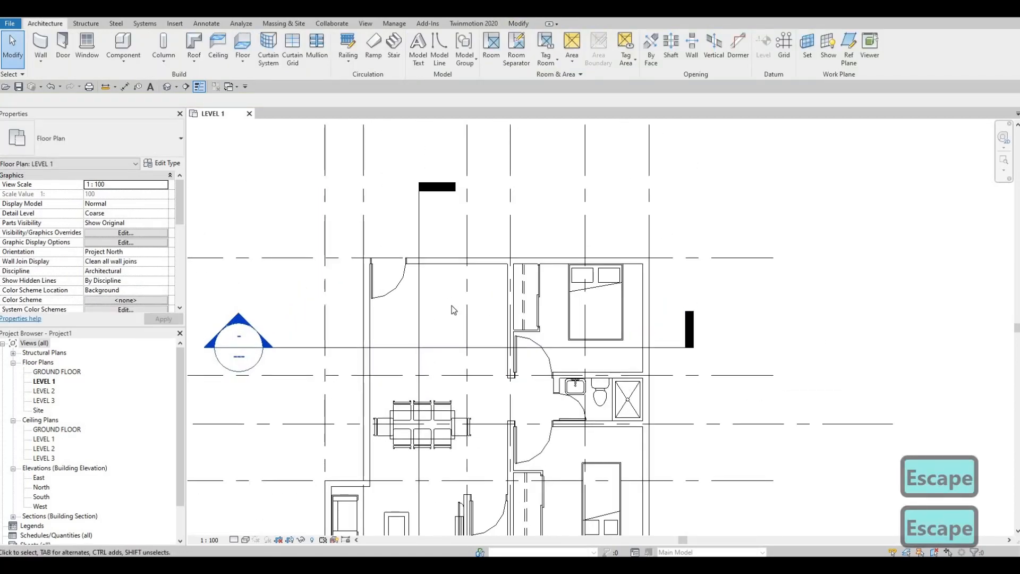
middle_drag(453, 310, 462, 302)
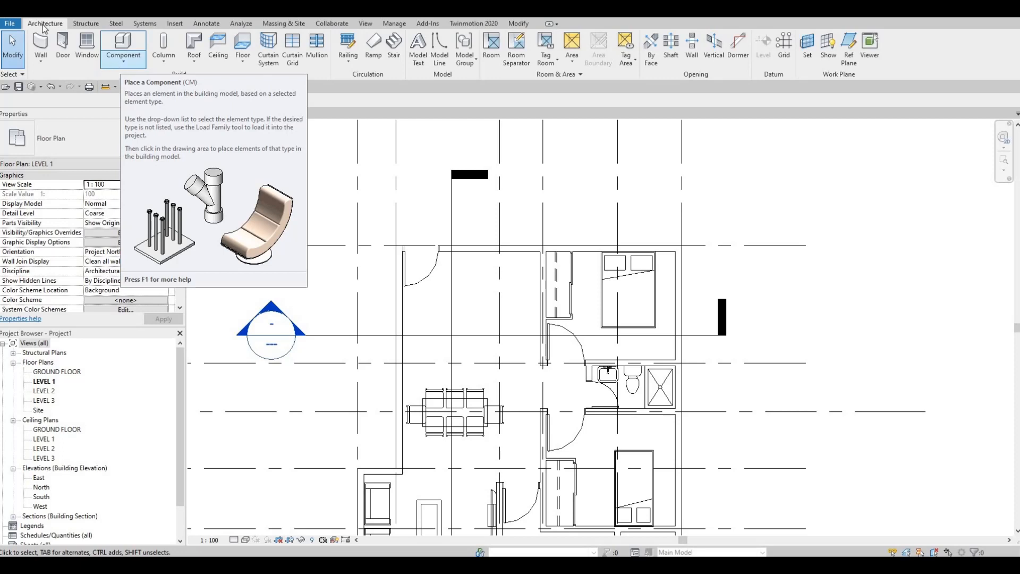
Step: Create an in-place component in the Generic Models category with the name Generic Models 1
click(119, 63)
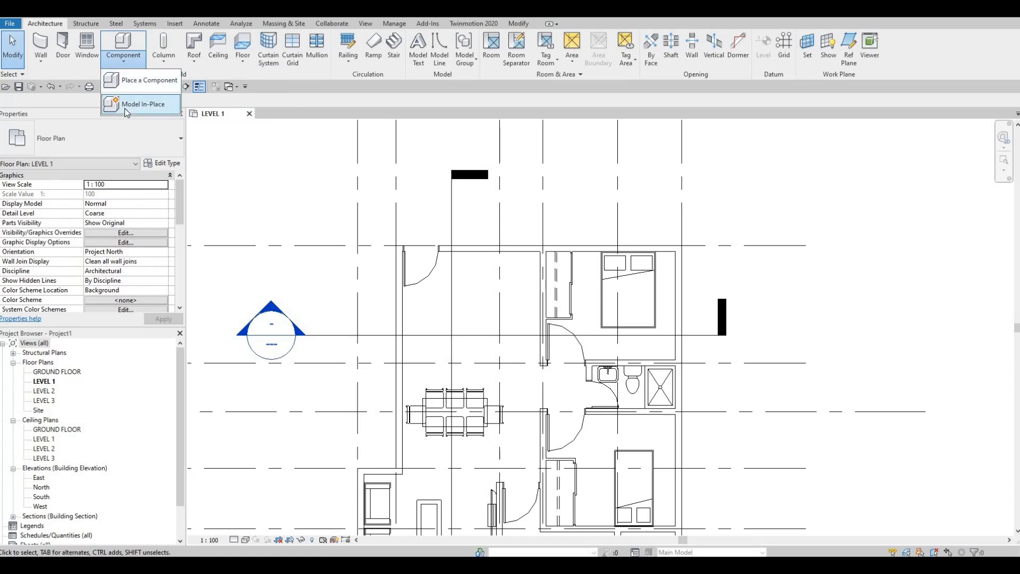
click(141, 104)
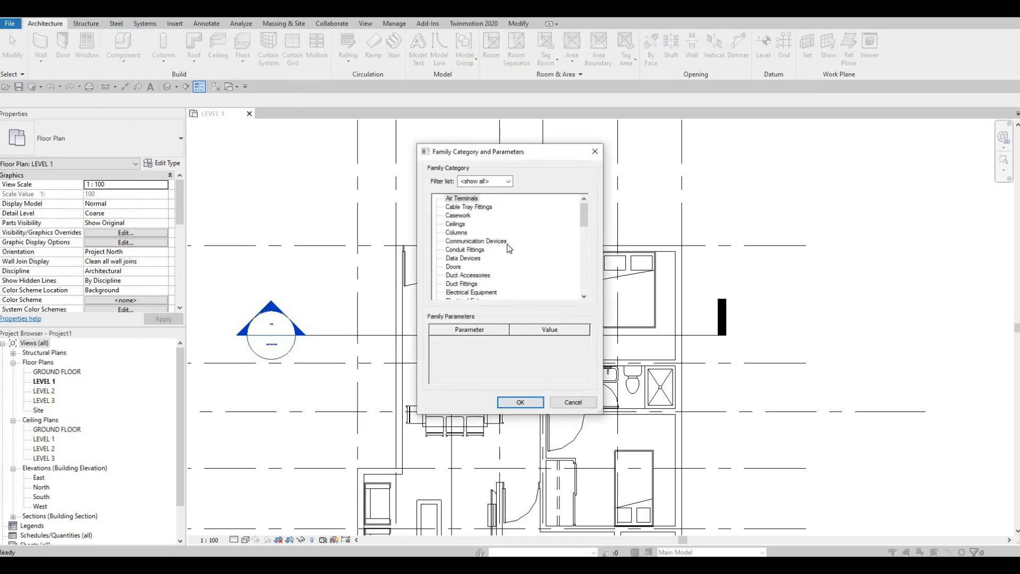
scroll(509, 248, down, 3)
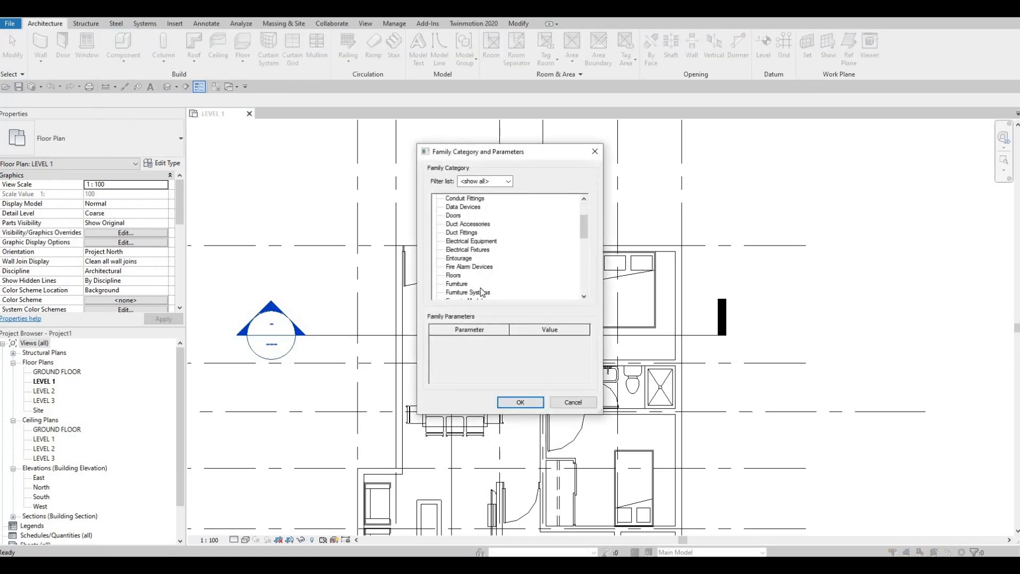
scroll(474, 295, down, 1)
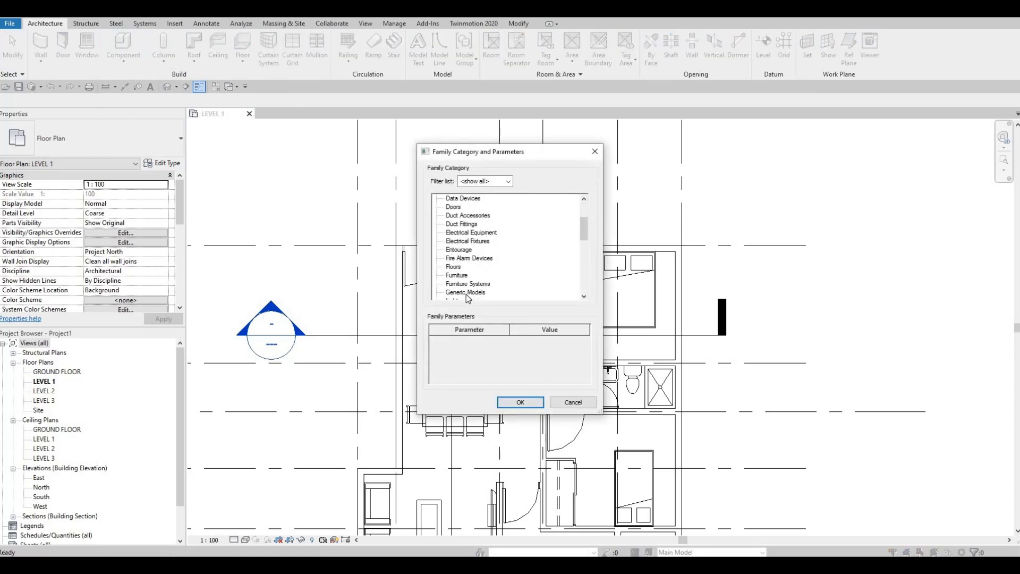
click(520, 403)
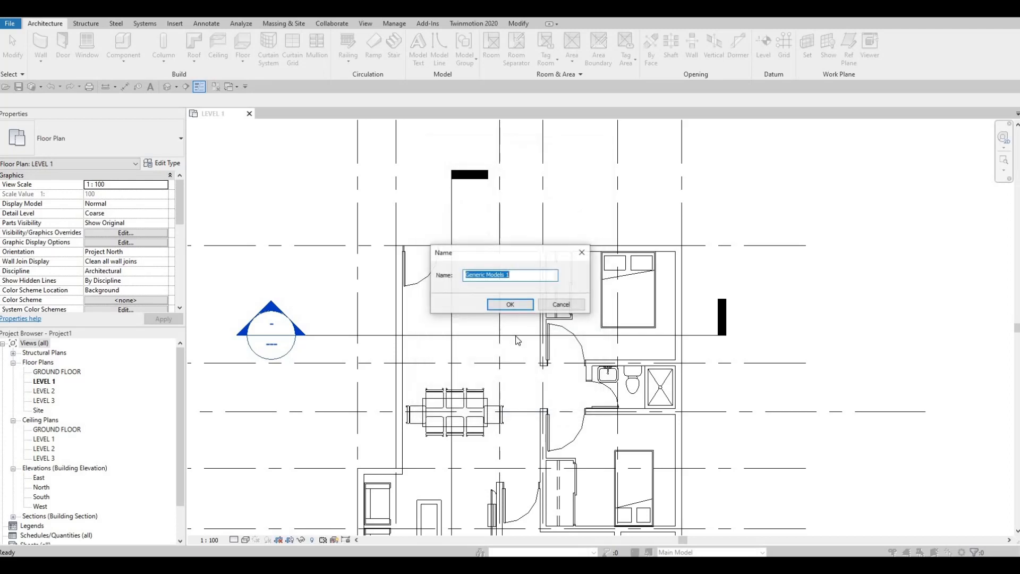
click(494, 306)
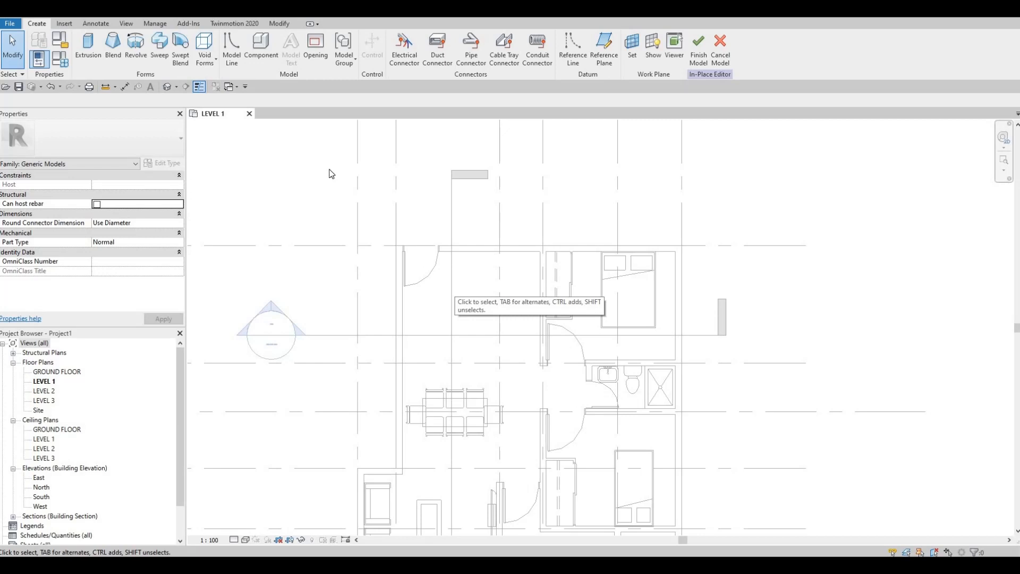
Step: Start a solid extrusion and sketch a rectangle about 1753 by 605 mm in the corner between the upper exterior wall and interior wall
click(89, 53)
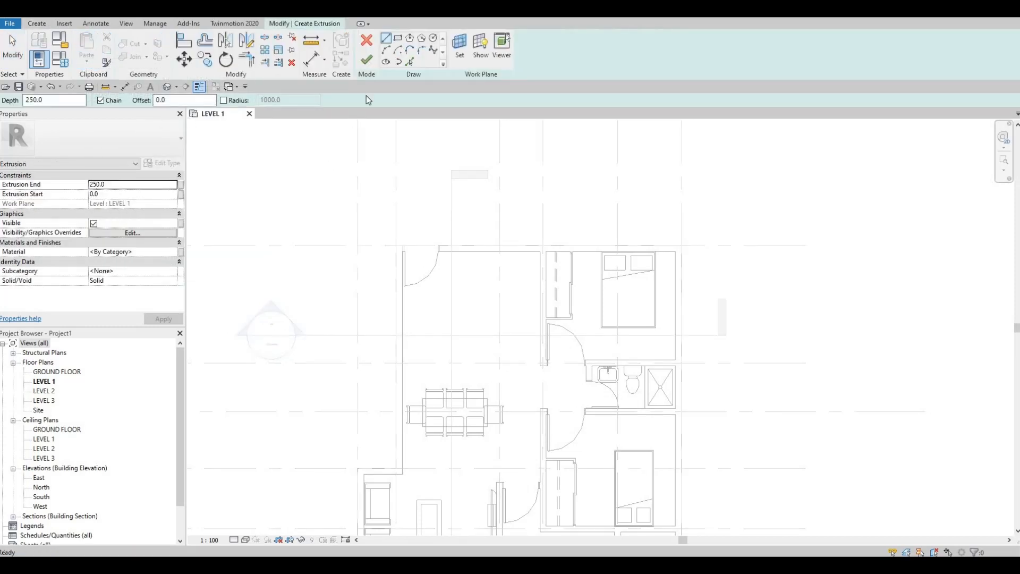
click(400, 39)
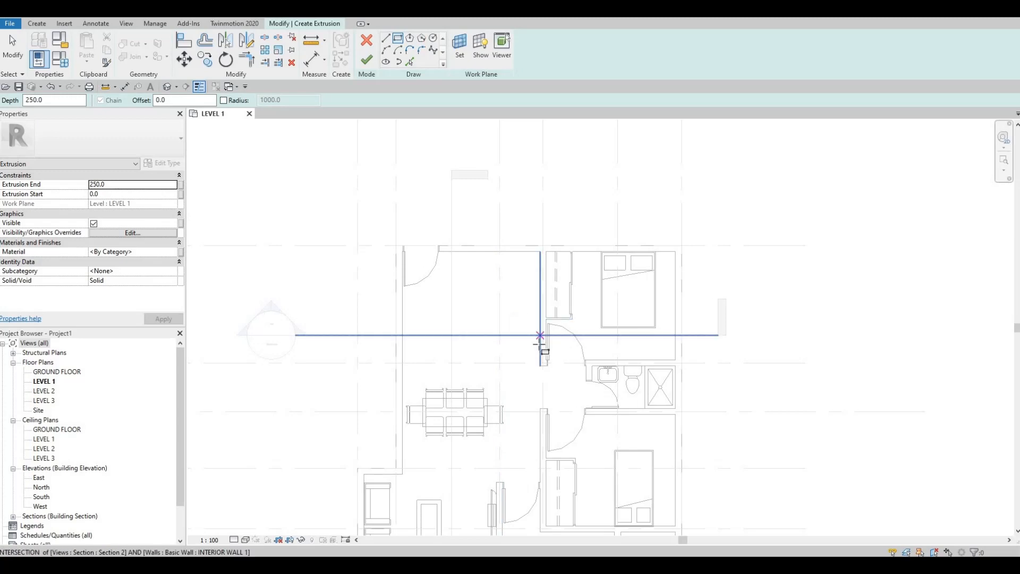
key(F1)
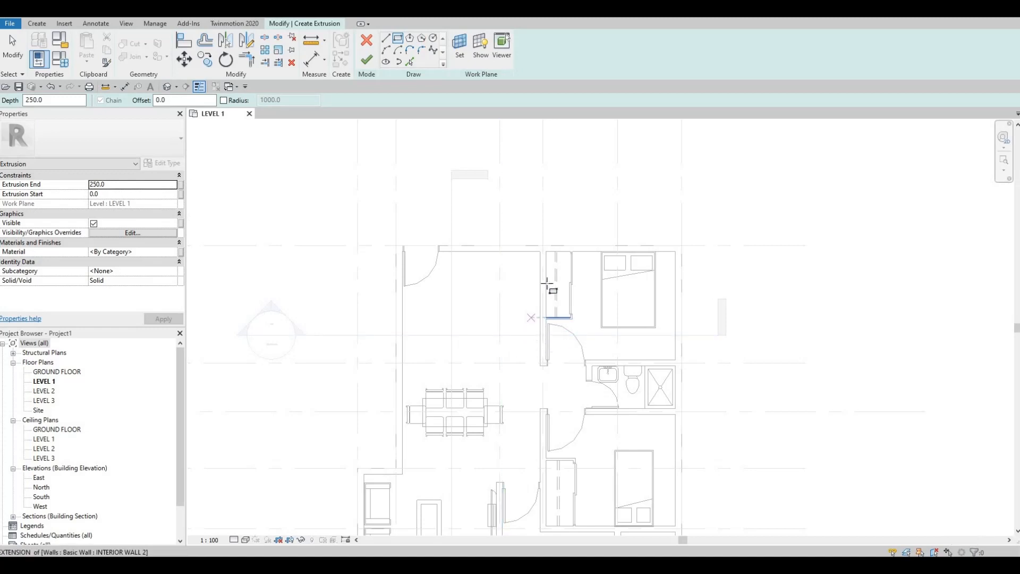
scroll(518, 297, up, 2)
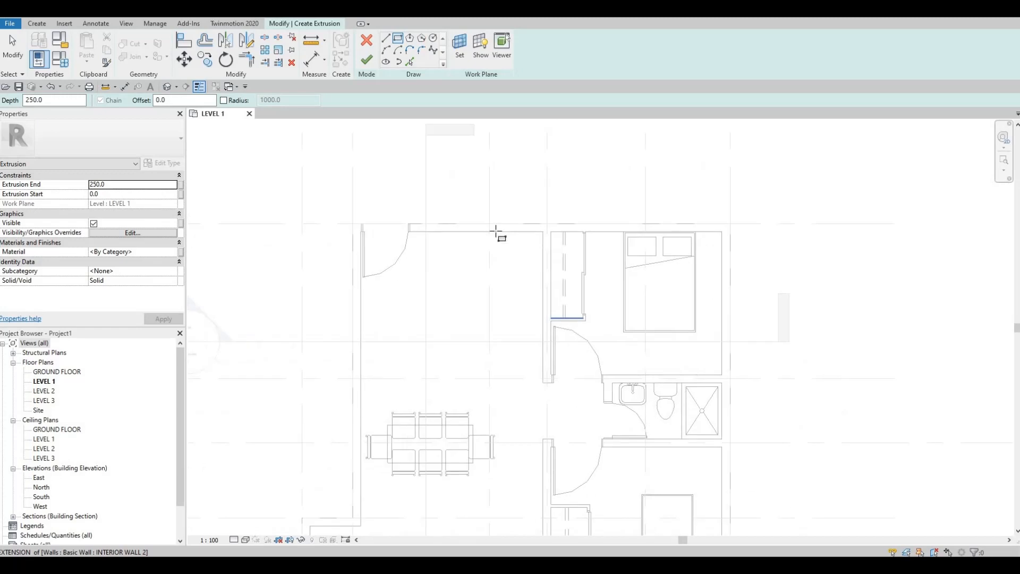
click(443, 232)
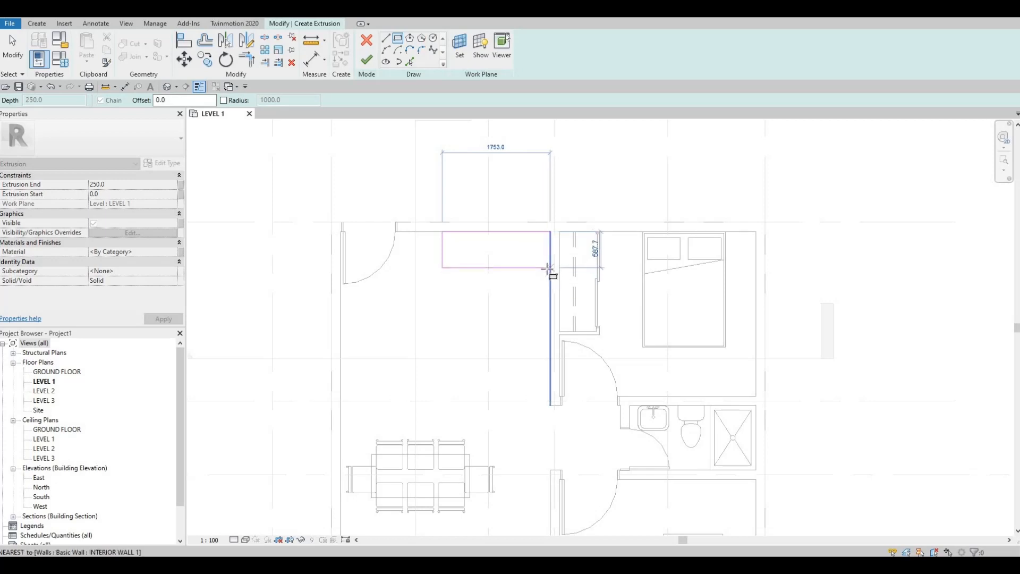
click(549, 269)
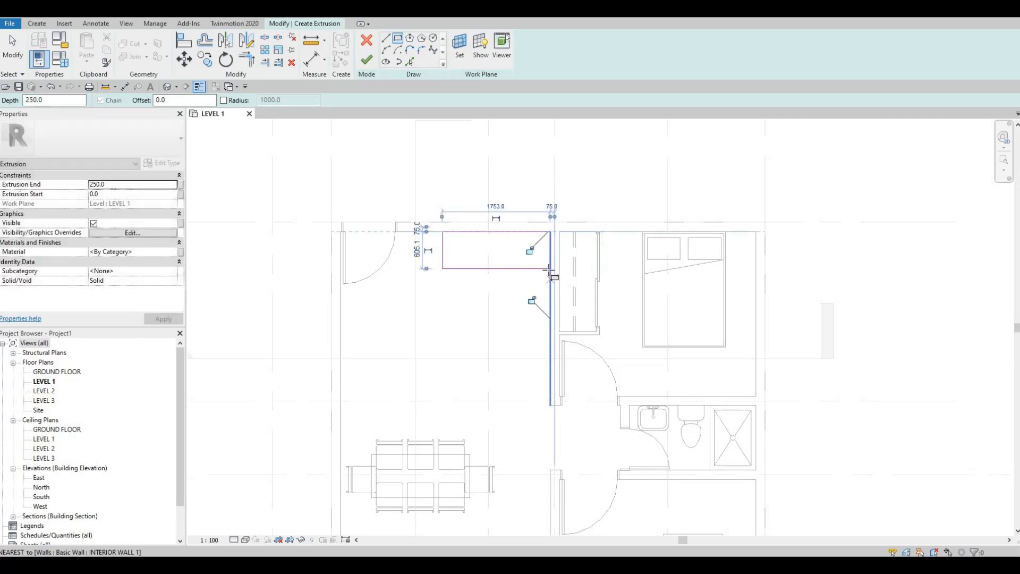
Step: Sketch a rectangle about 600 by 1900 mm down the interior wall and an overlapping horizontal rectangle at its lower end
click(550, 269)
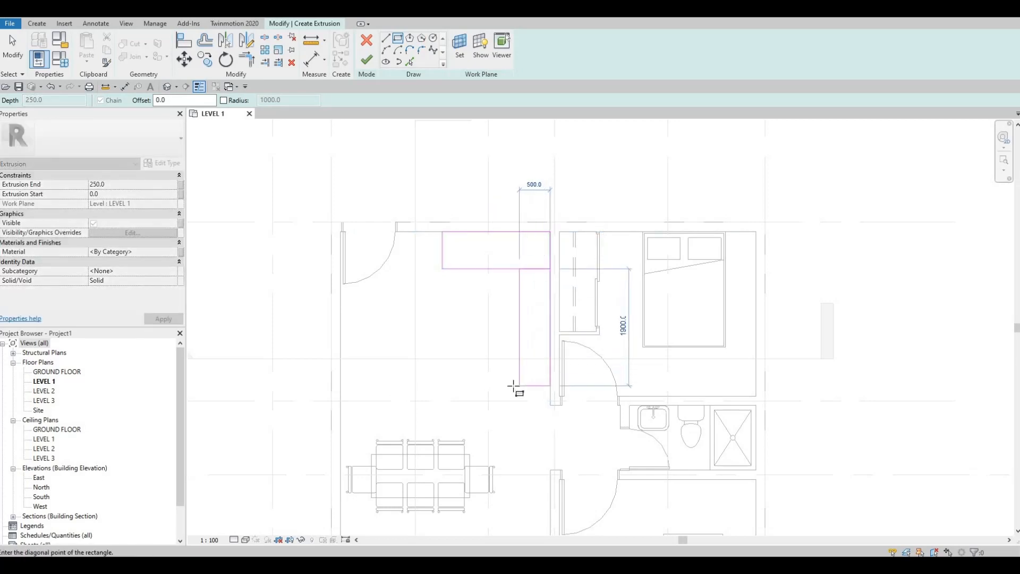
click(534, 382)
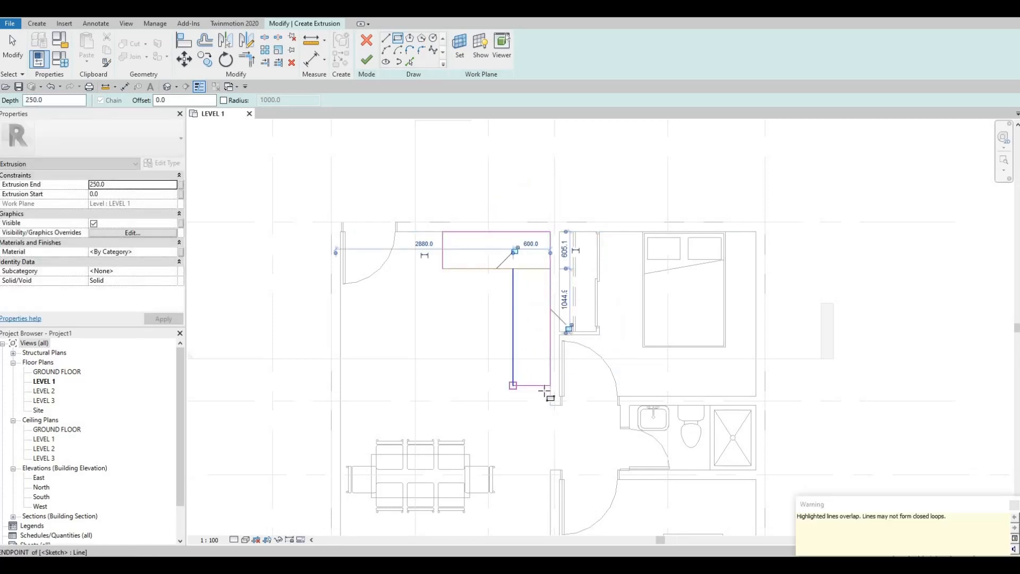
click(550, 396)
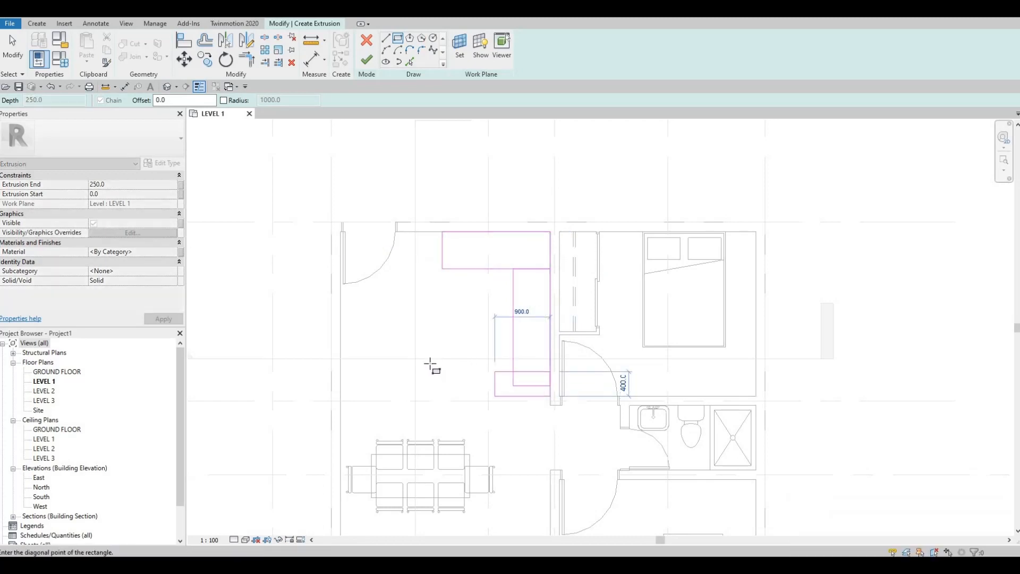
click(486, 367)
key(Escape)
key(Escape)
key(Escape)
scroll(508, 298, up, 2)
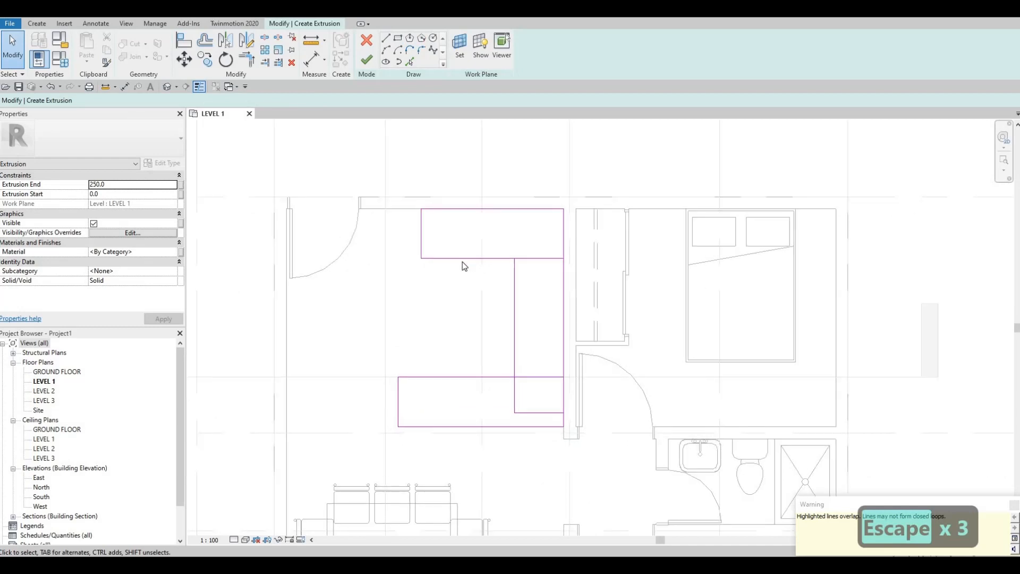
key(Escape)
scroll(507, 303, down, 1)
middle_drag(436, 240, 427, 269)
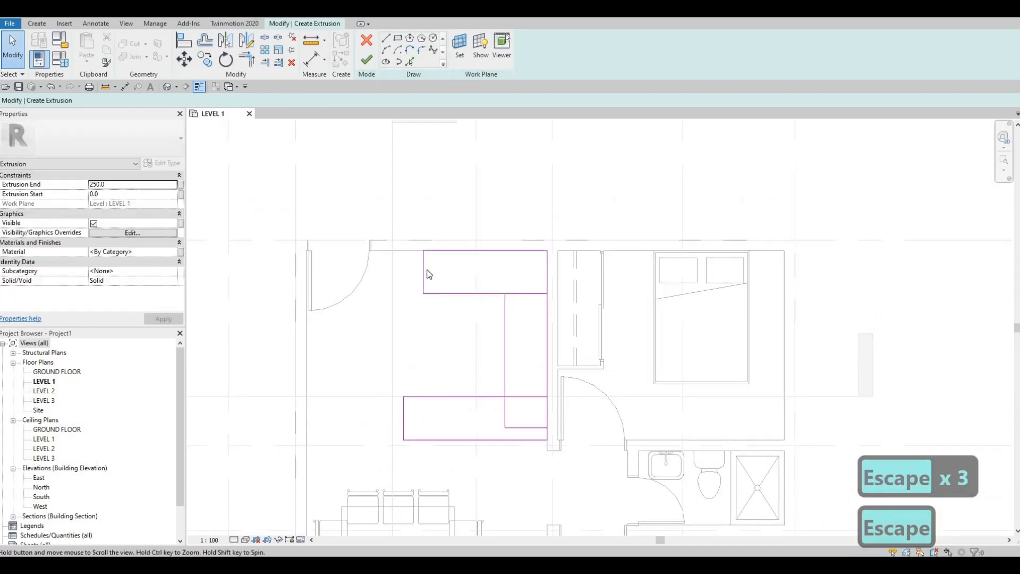
key(Escape)
Step: Set the upper rectangle's horizontal length to 1700 mm
click(425, 270)
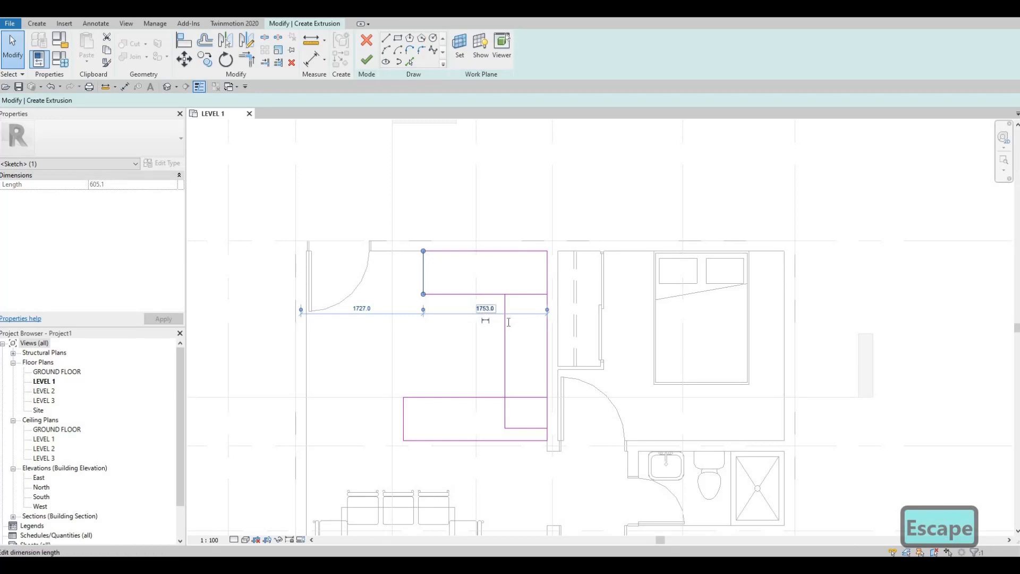
click(485, 308)
text(1700)
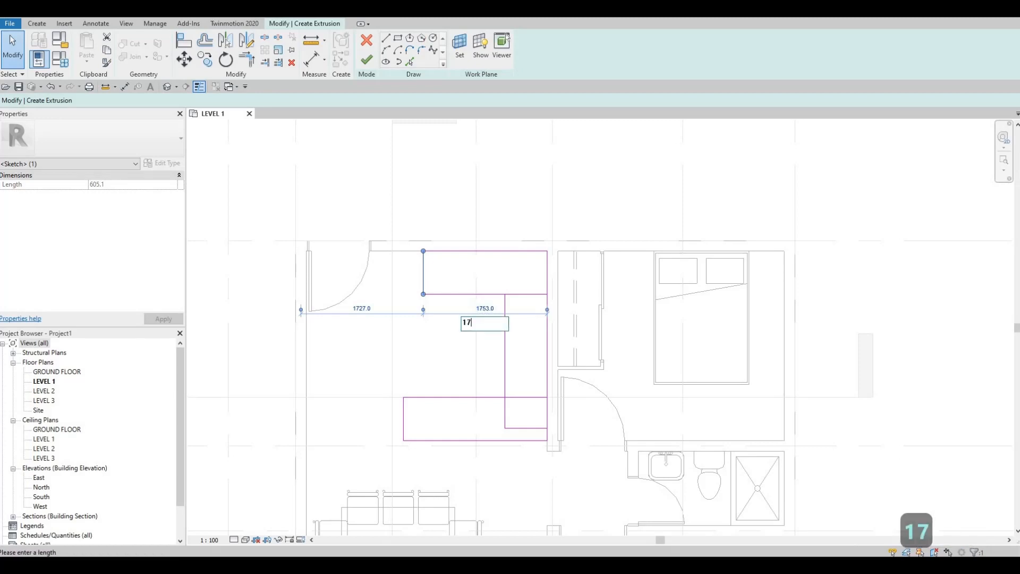
key(Return)
key(Escape)
key(Escape)
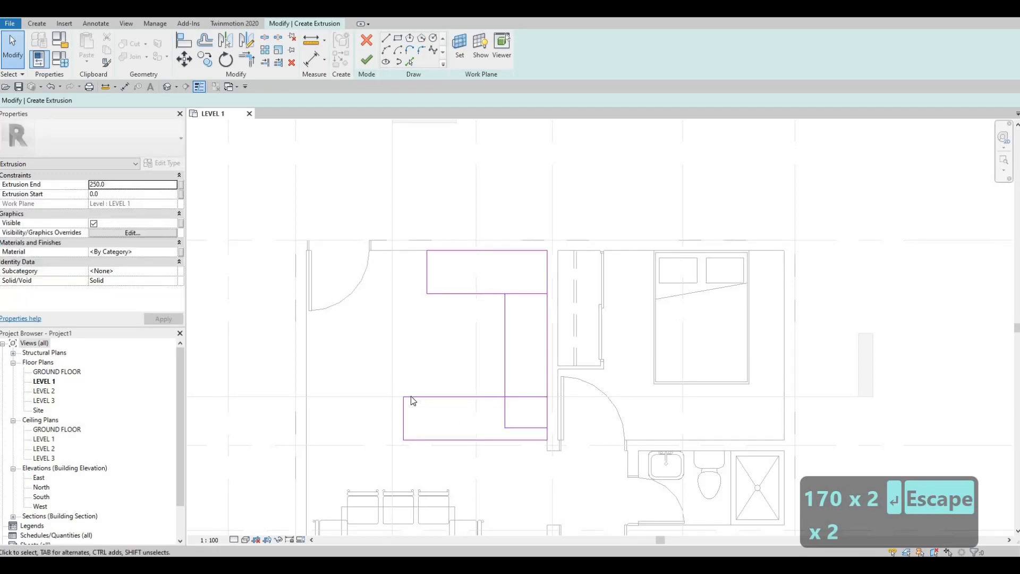
Step: Move the whole lower horizontal rectangle up until its bottom edge sits just above the lower end of the vertical rectangle
key(Tab)
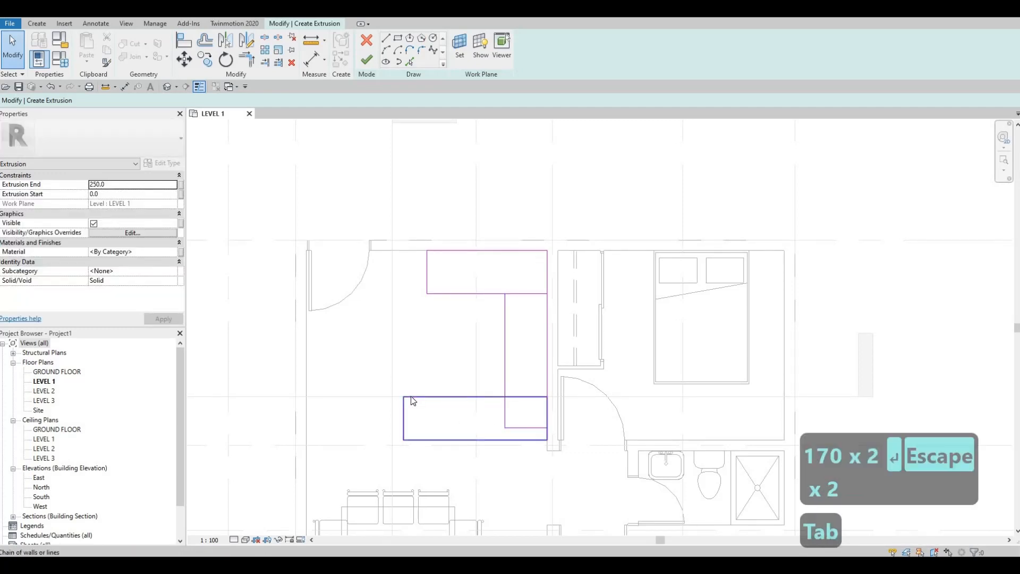
click(411, 398)
key(Up)
key(Up)
key(Up)
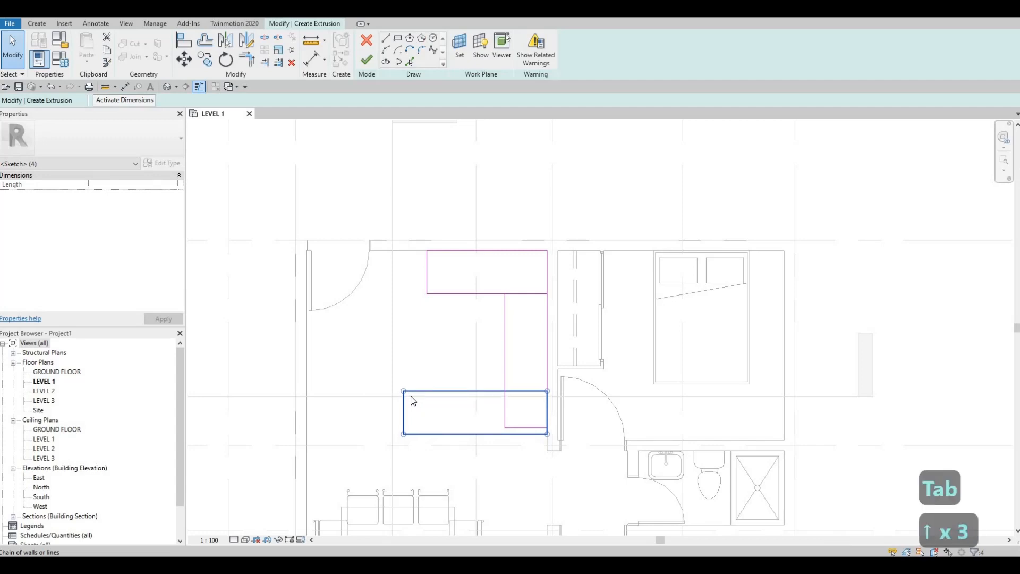
key(Up)
key(Up)
key(Up)
key(Up)
key(Up)
key(Up)
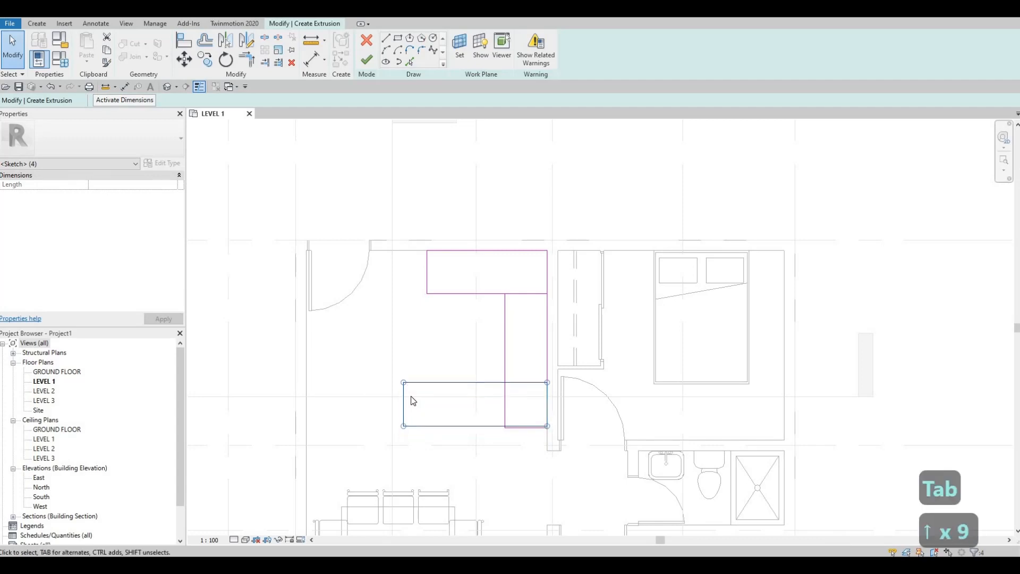
key(Up)
key(Up)
key(Down)
key(Down)
key(Down)
key(Down)
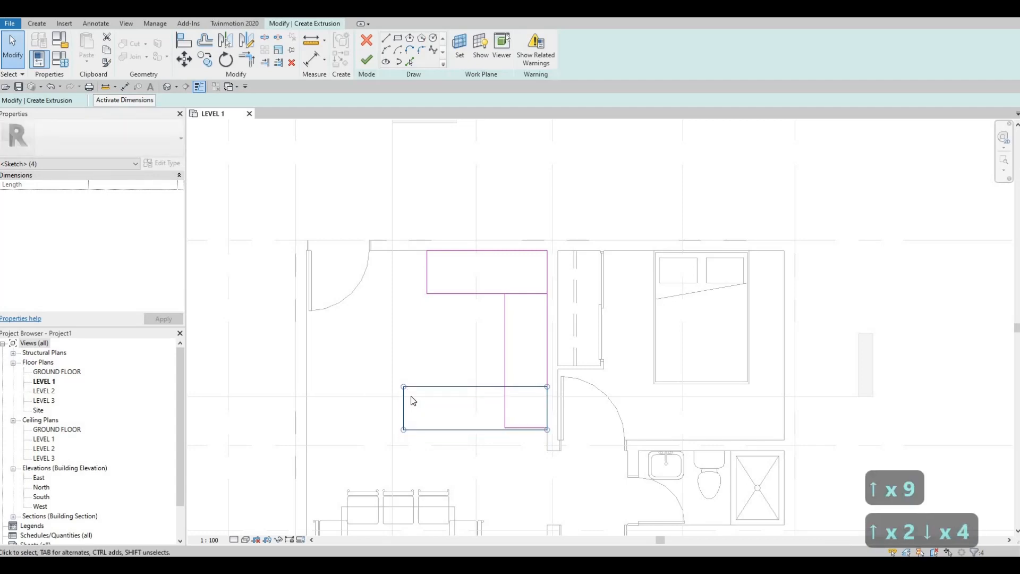
key(Down)
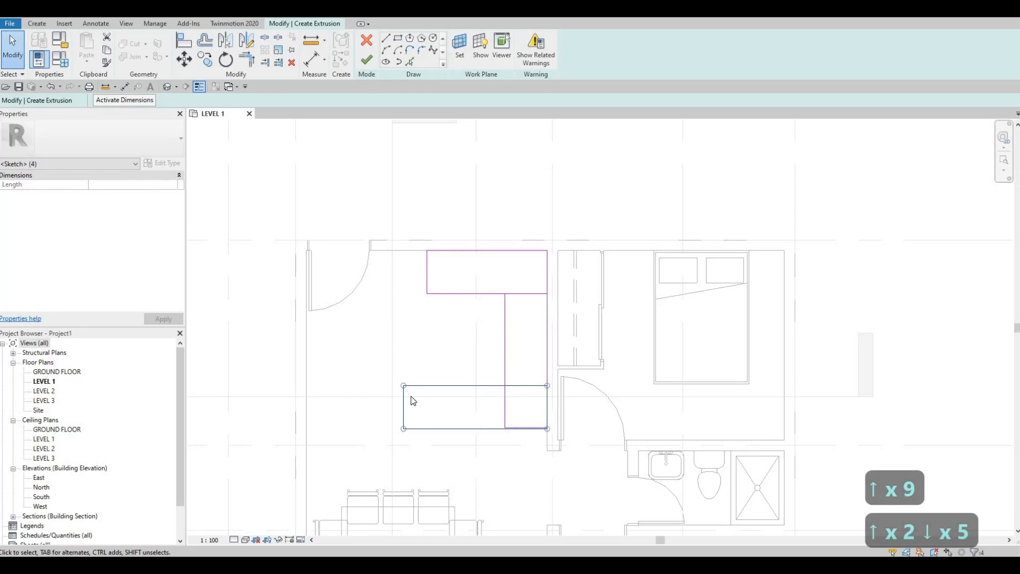
key(Up)
key(Up)
key(Up)
key(Escape)
key(Escape)
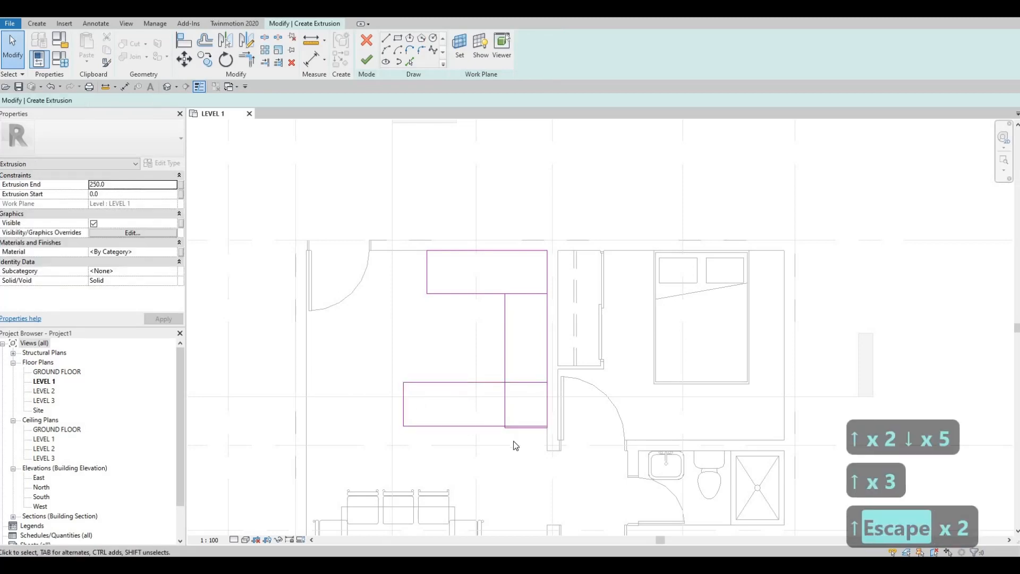
Step: Delete the short bottom line of the vertical rectangle, just below the lower horizontal rectangle
scroll(533, 439, up, 2)
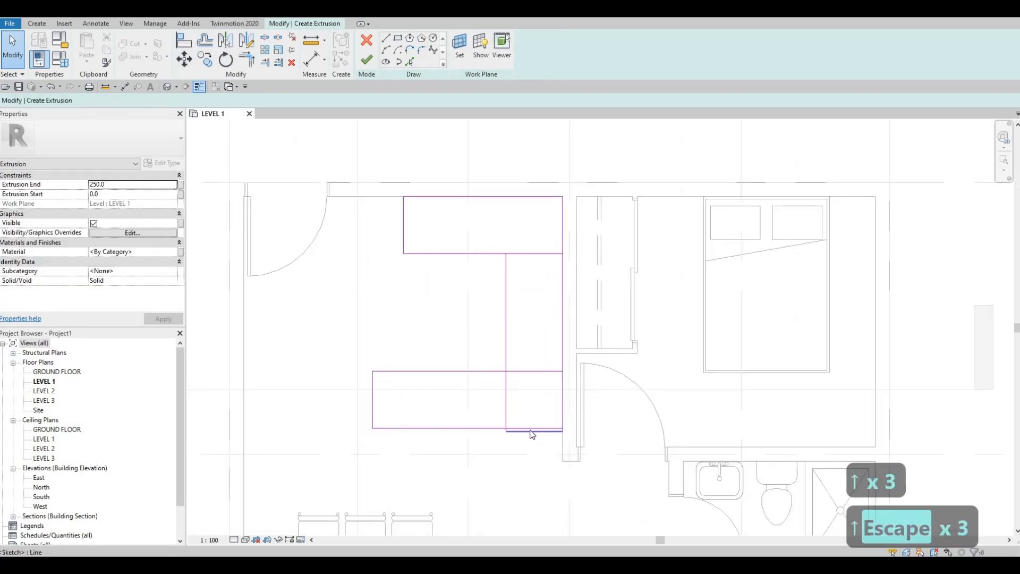
click(532, 432)
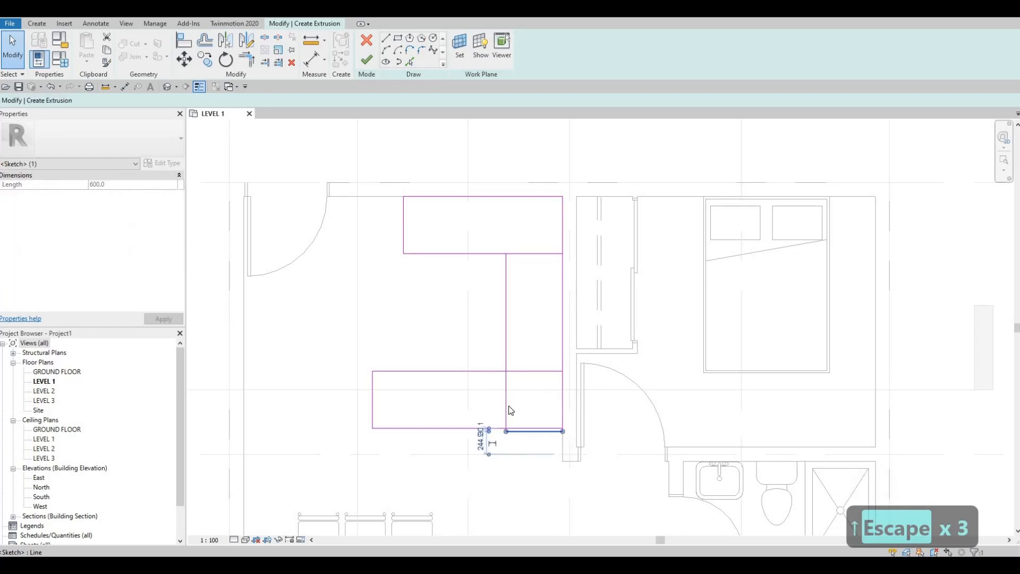
key(Delete)
key(Escape)
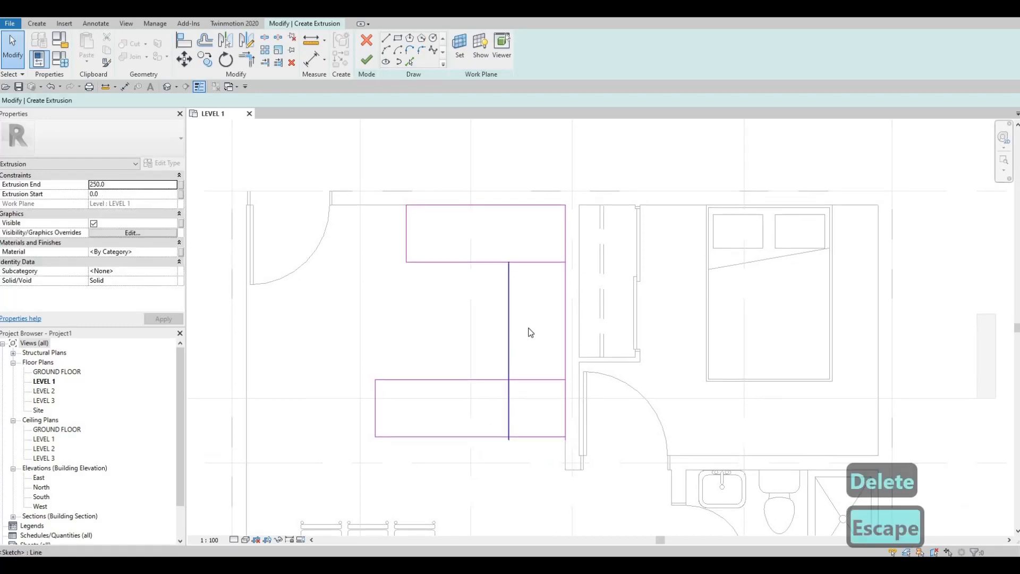
click(530, 333)
key(Escape)
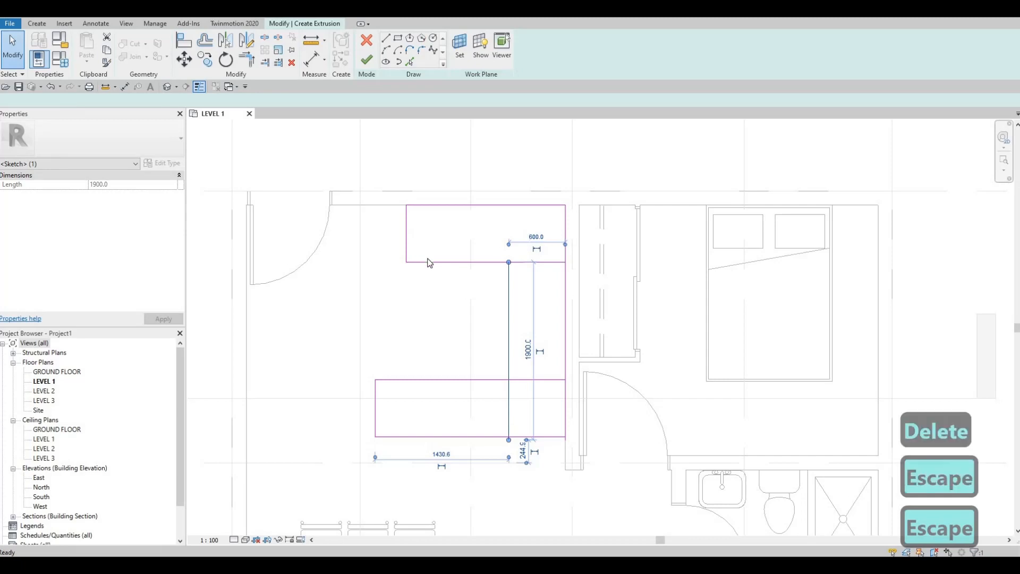
Step: Set the upper rectangle's depth to 600 mm by repositioning its lower edge
click(428, 260)
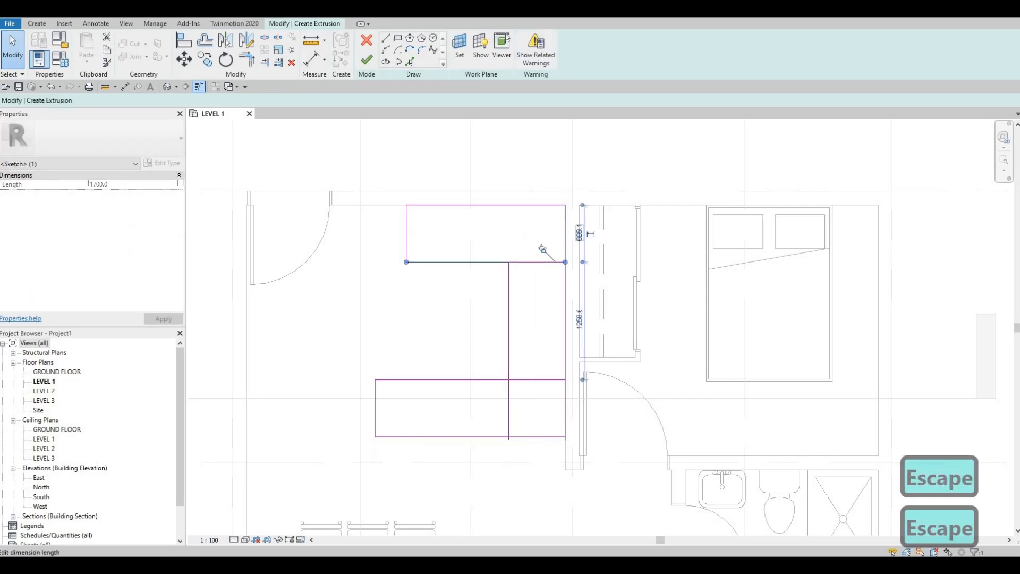
click(579, 232)
text(600)
key(Return)
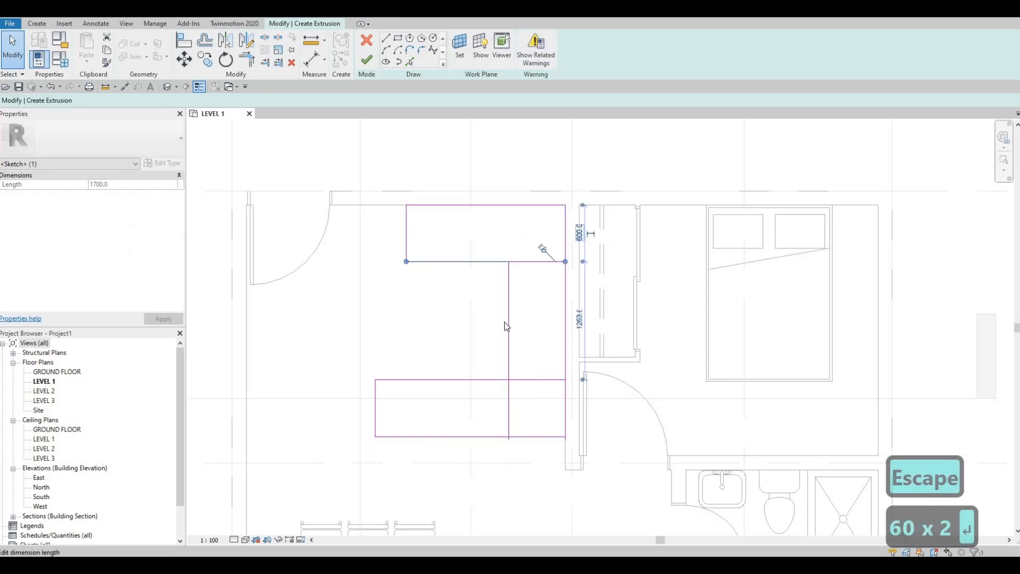
key(Escape)
Step: Set the lower rectangle's depth to 600 mm by repositioning its upper edge
click(442, 380)
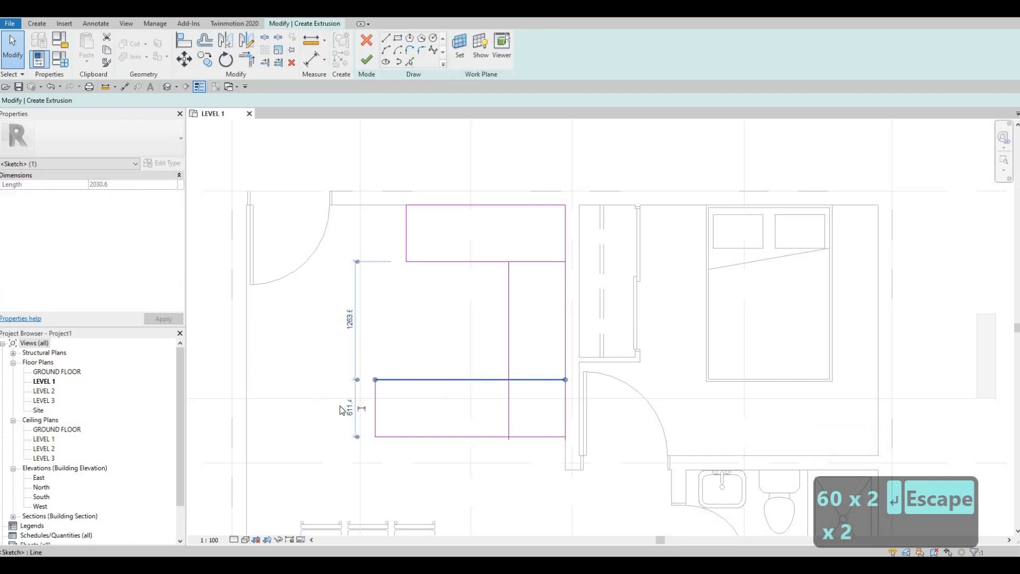
click(362, 408)
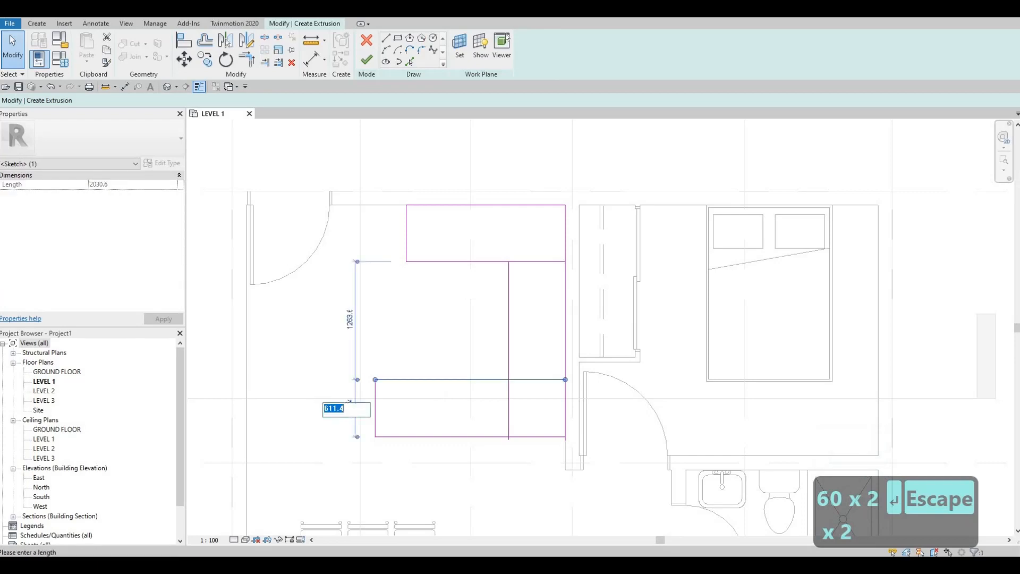
text(60)
key(Return)
key(Escape)
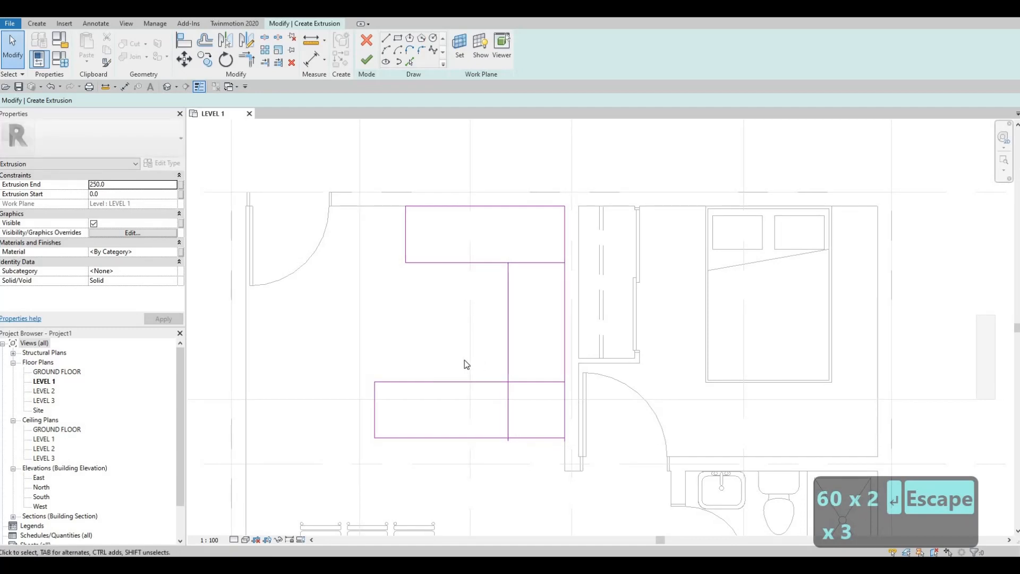
Step: Reference the lower rectangle's free end edge to the interior wall's centreline and set that distance to 2000 mm
scroll(466, 363, down, 1)
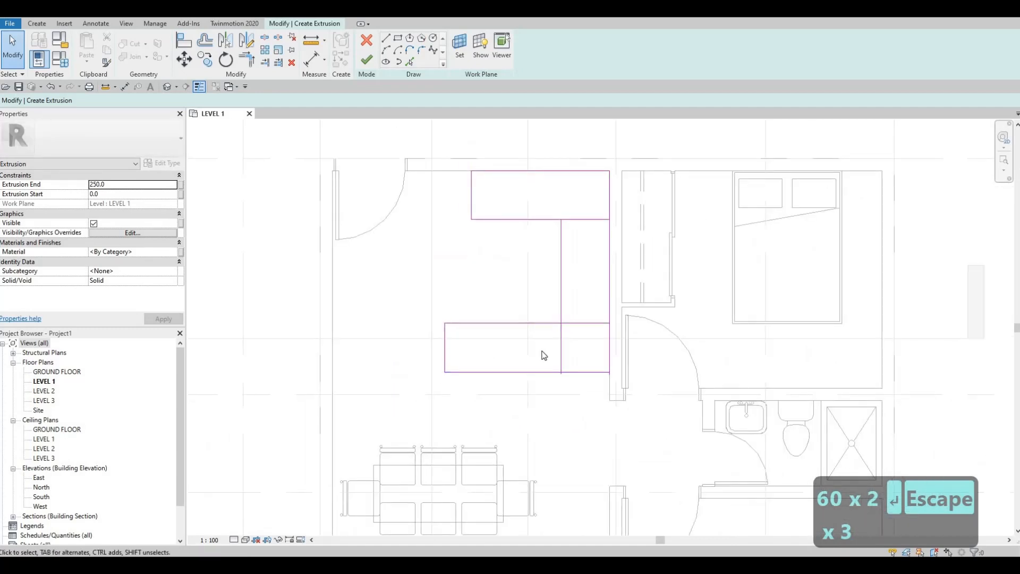
click(445, 356)
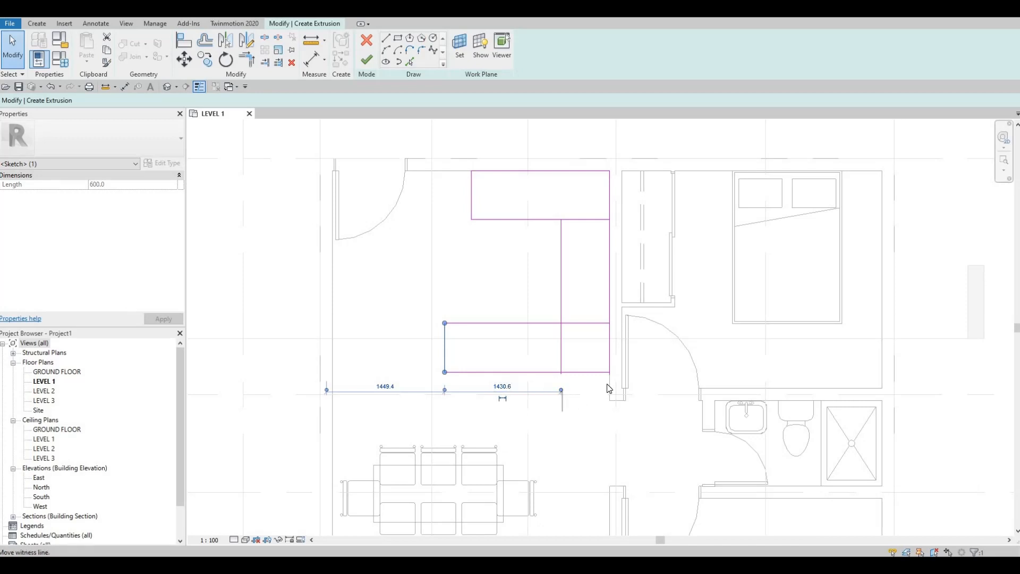
drag(609, 387, 616, 390)
click(535, 388)
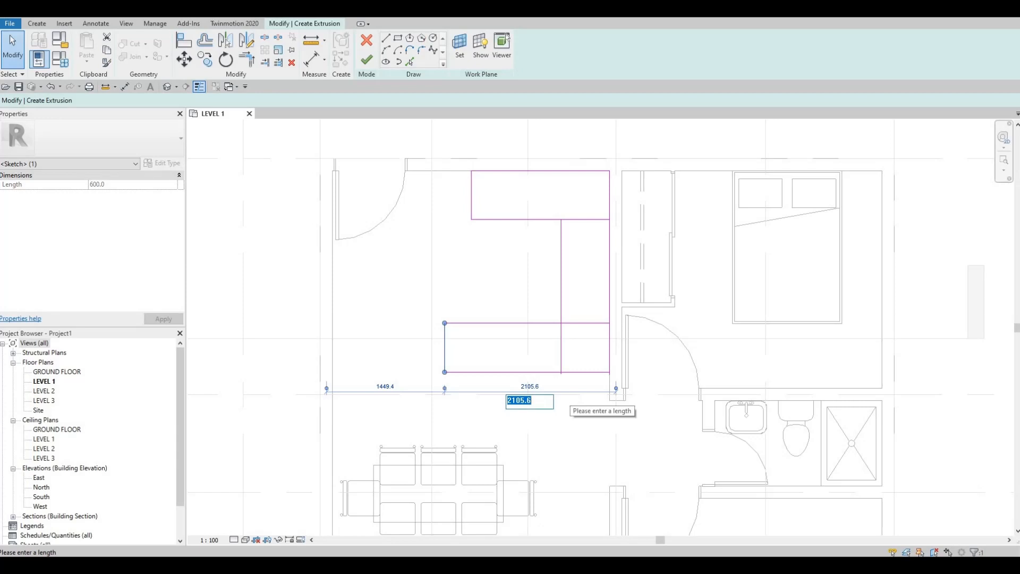
text(2000)
key(Return)
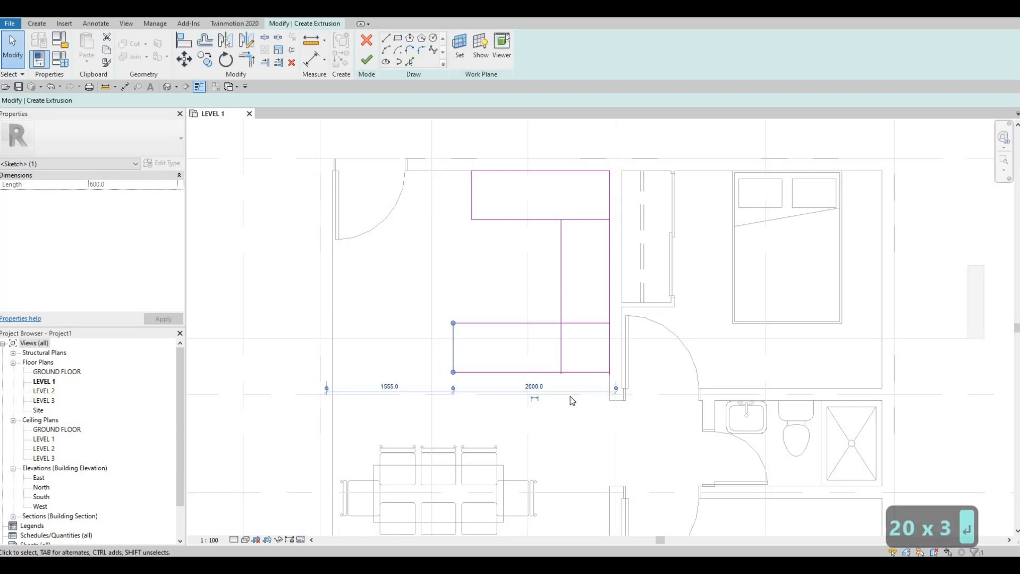
key(Escape)
key(Escape)
key(Escape)
middle_drag(564, 393, 569, 409)
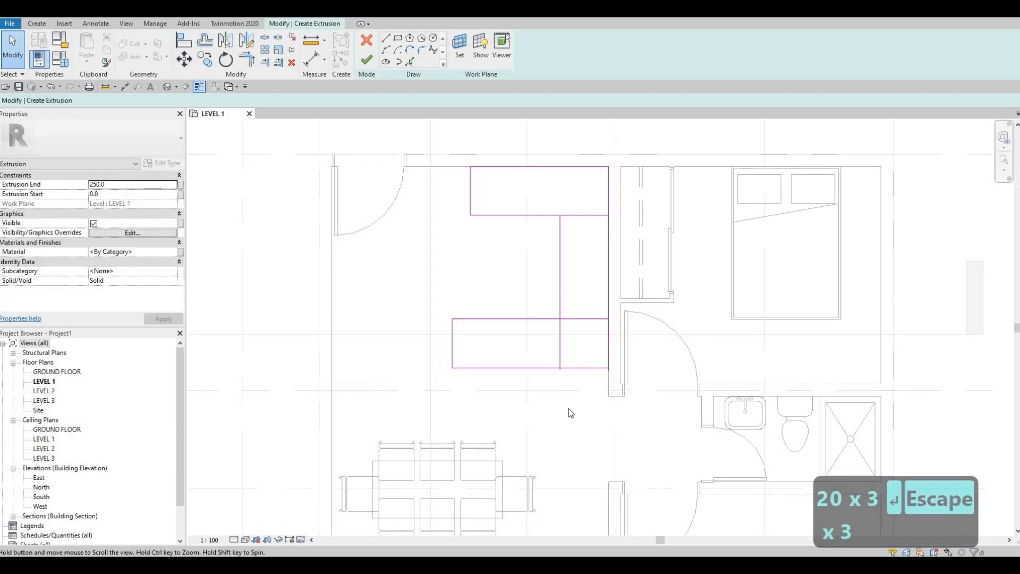
Step: Check the distance from the lower rectangle's bottom edge to the end face of the interior wall
click(599, 404)
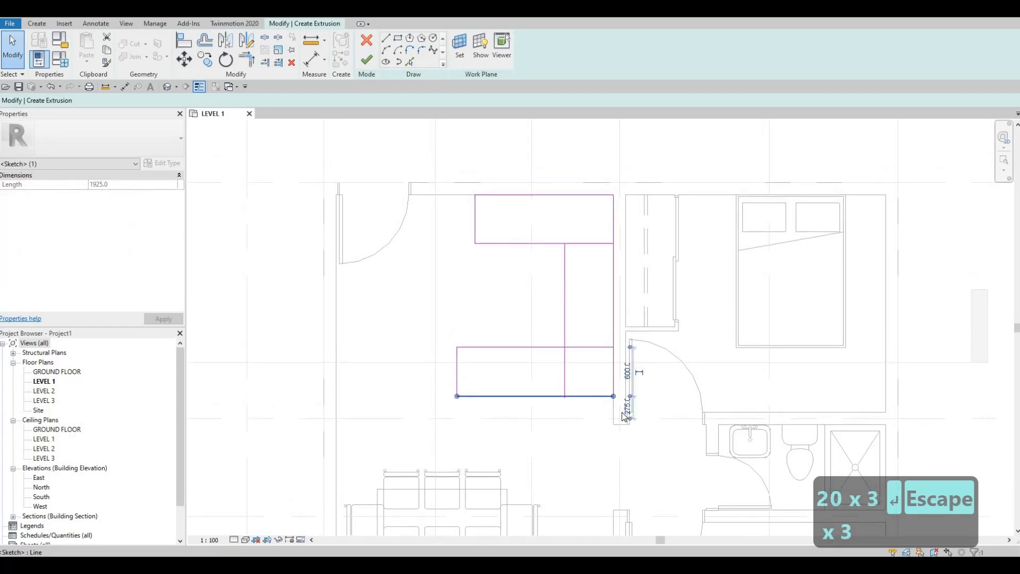
scroll(628, 415, up, 4)
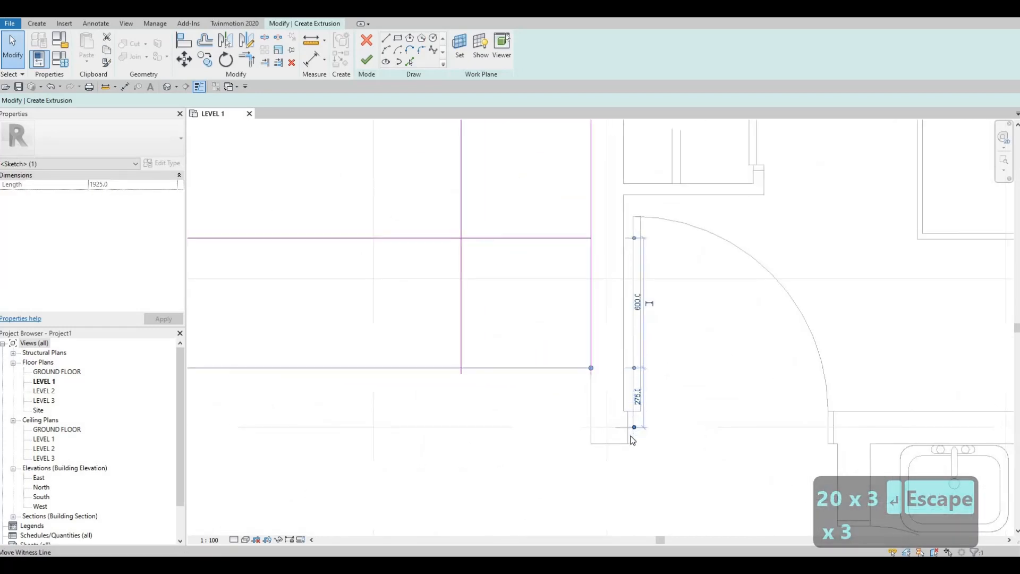
click(595, 445)
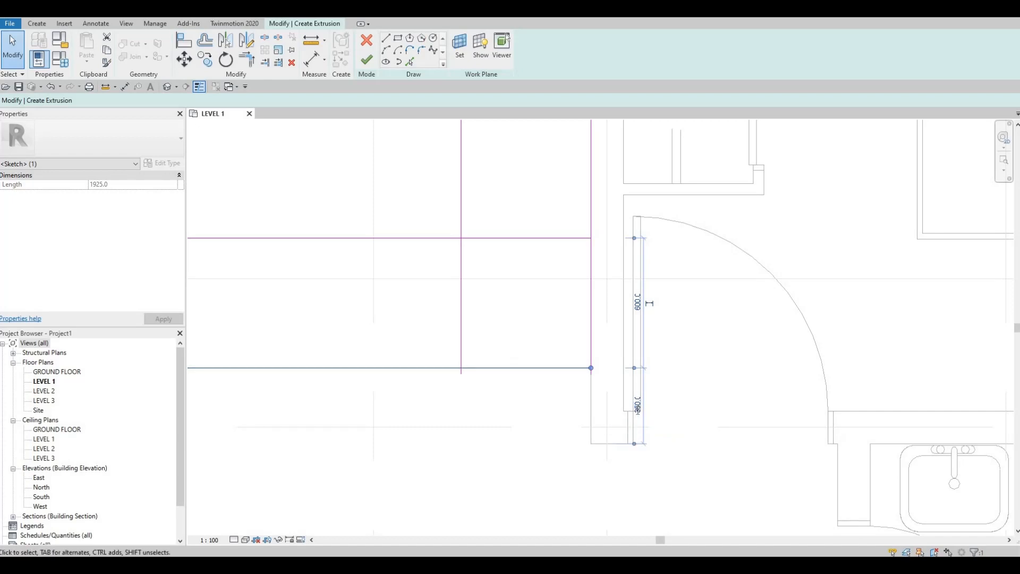
click(638, 406)
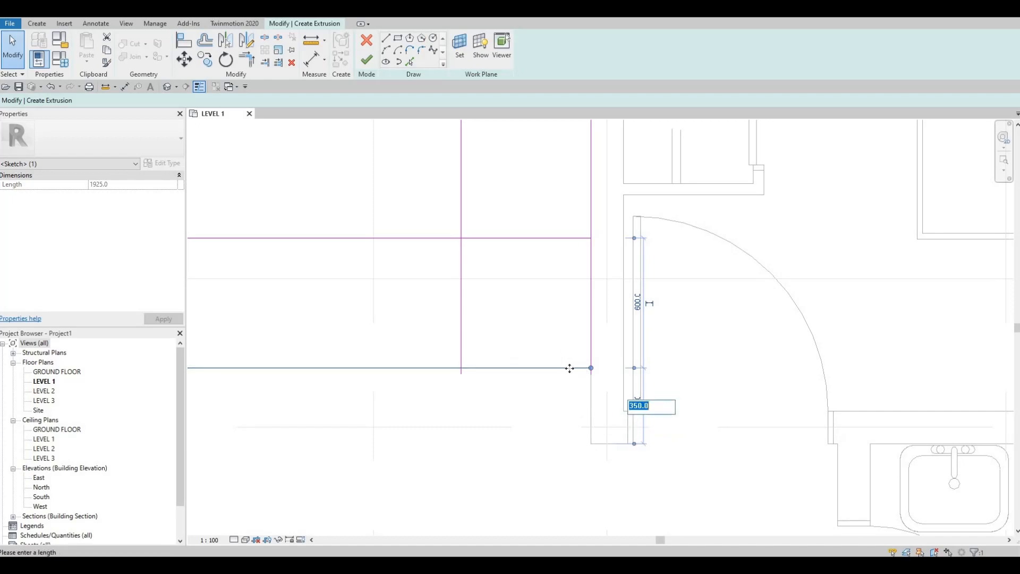
key(Escape)
scroll(592, 403, down, 2)
key(Escape)
middle_drag(592, 419, 583, 439)
scroll(583, 440, down, 2)
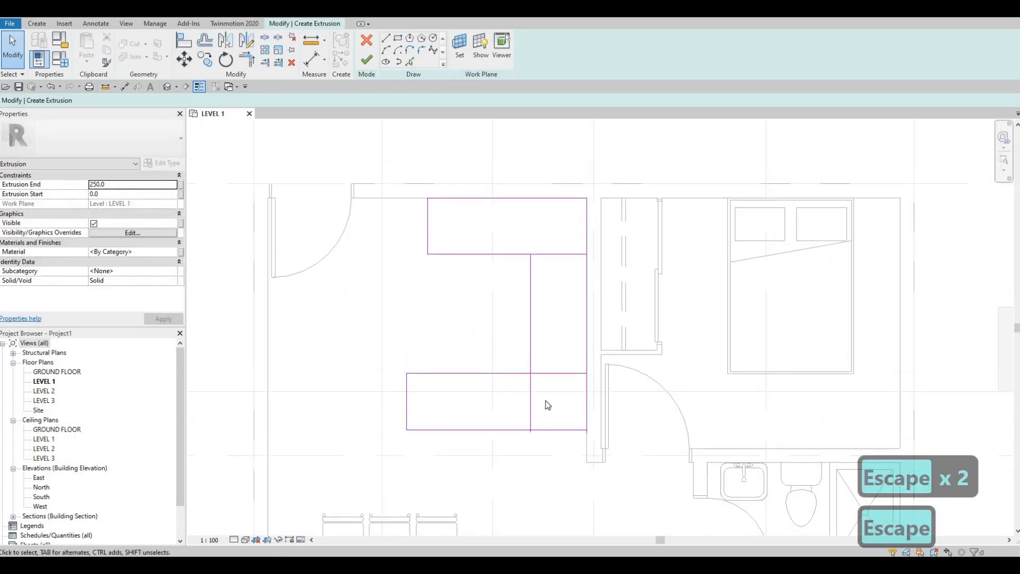
Step: Trim the vertical inner line to corners with the lower rectangle's top edge and the upper rectangle's bottom edge
key(t)
key(r)
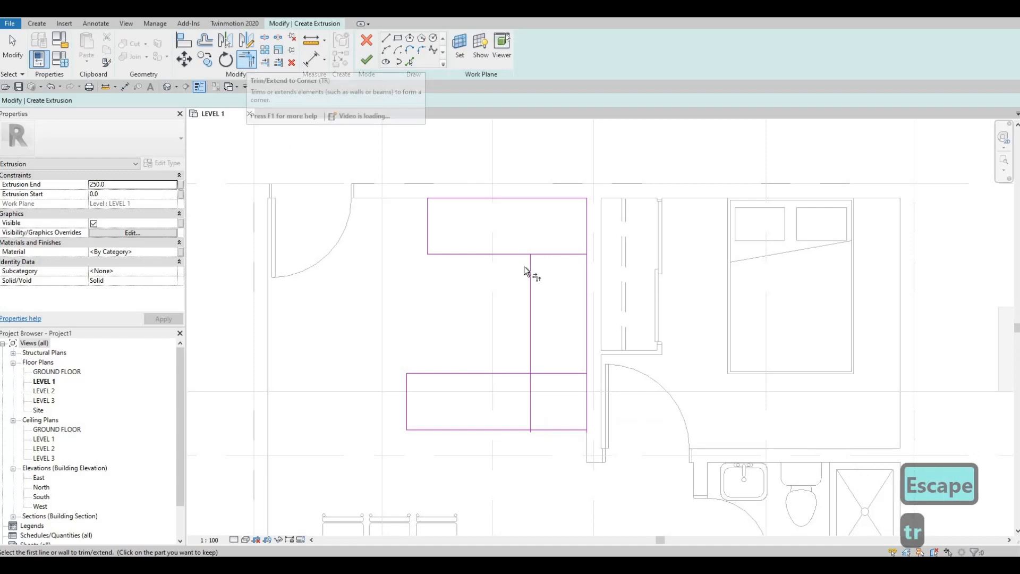
click(529, 373)
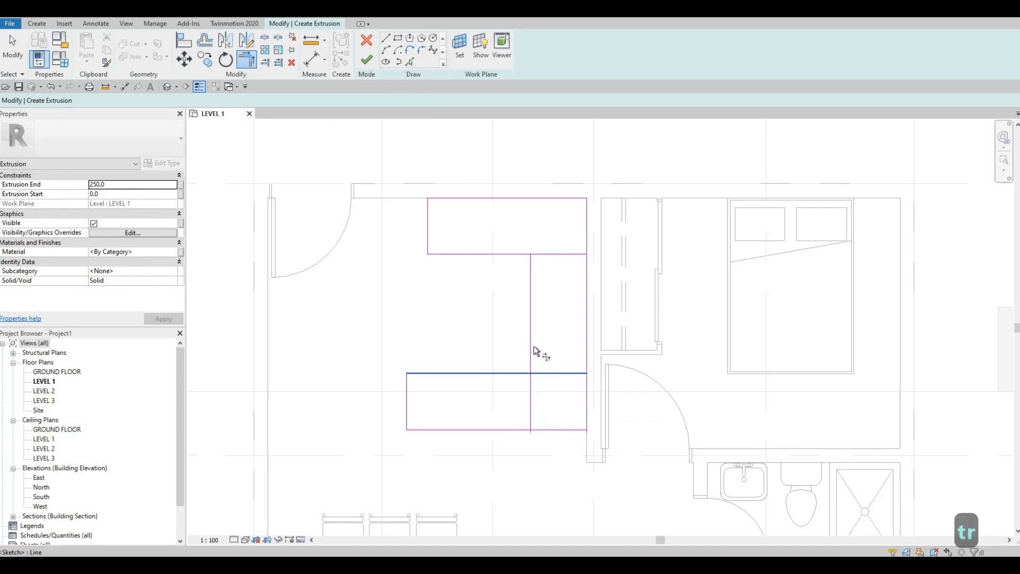
click(530, 289)
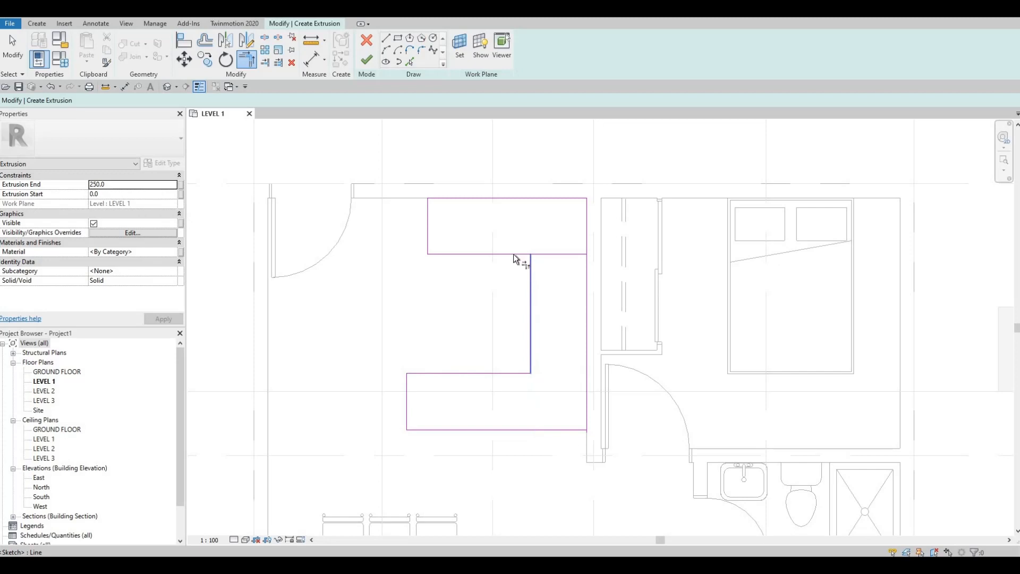
click(513, 254)
key(Escape)
key(Escape)
Step: Delete the leftover short segment at the vertical leg's upper end and the overlapping line along the interior wall
mouse_move(499, 232)
mouse_down()
mouse_move(602, 301)
mouse_move(592, 302)
mouse_up()
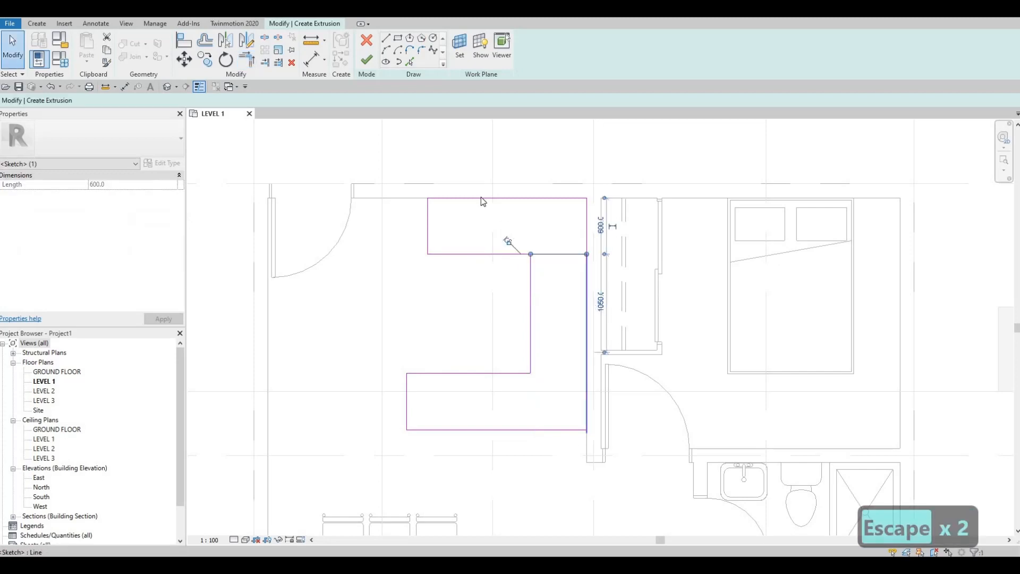
key(Delete)
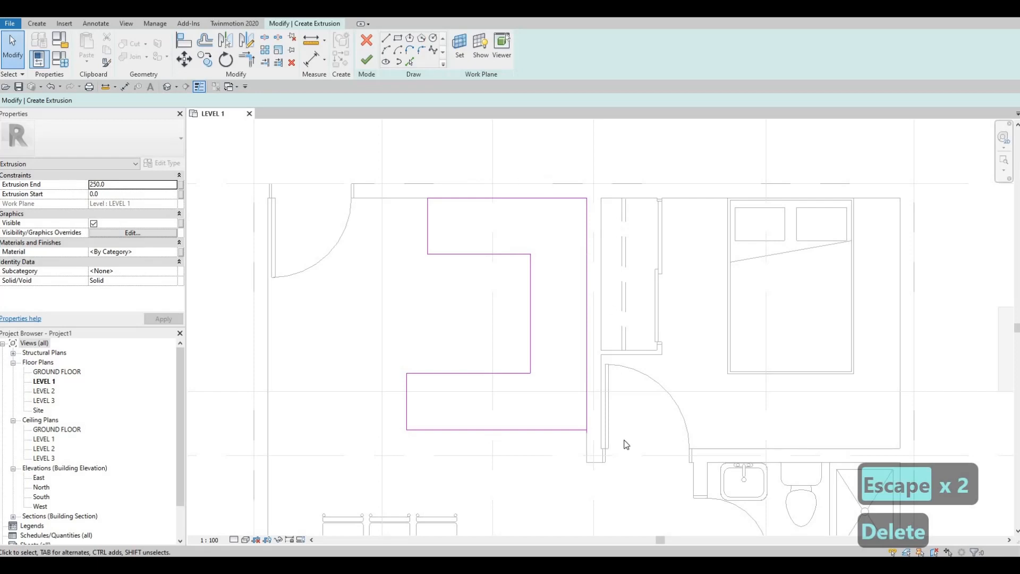
mouse_move(544, 175)
mouse_down()
mouse_move(622, 455)
mouse_move(628, 378)
mouse_move(581, 453)
mouse_up()
key(Delete)
key(Delete)
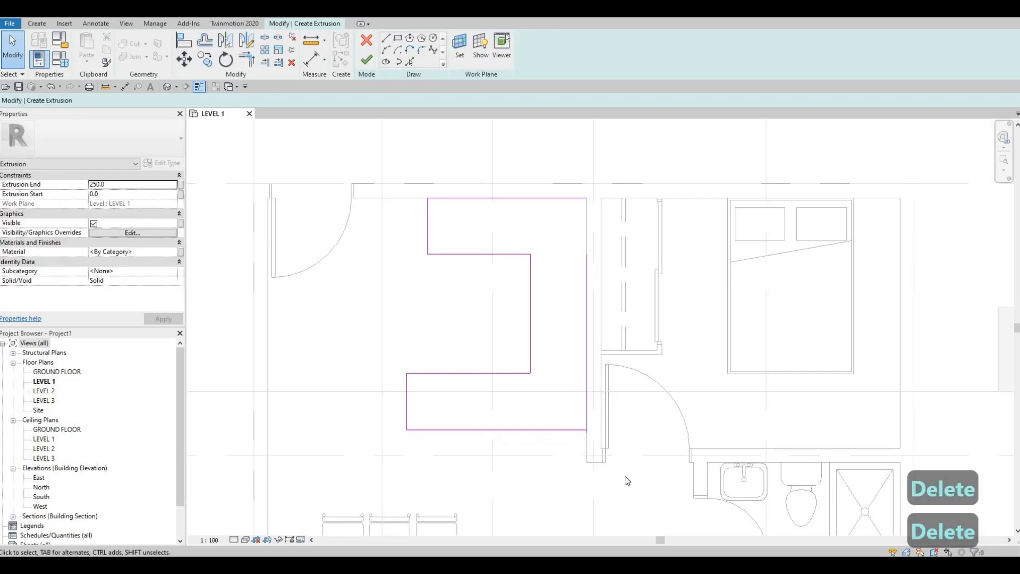
drag(558, 358, 625, 477)
key(Delete)
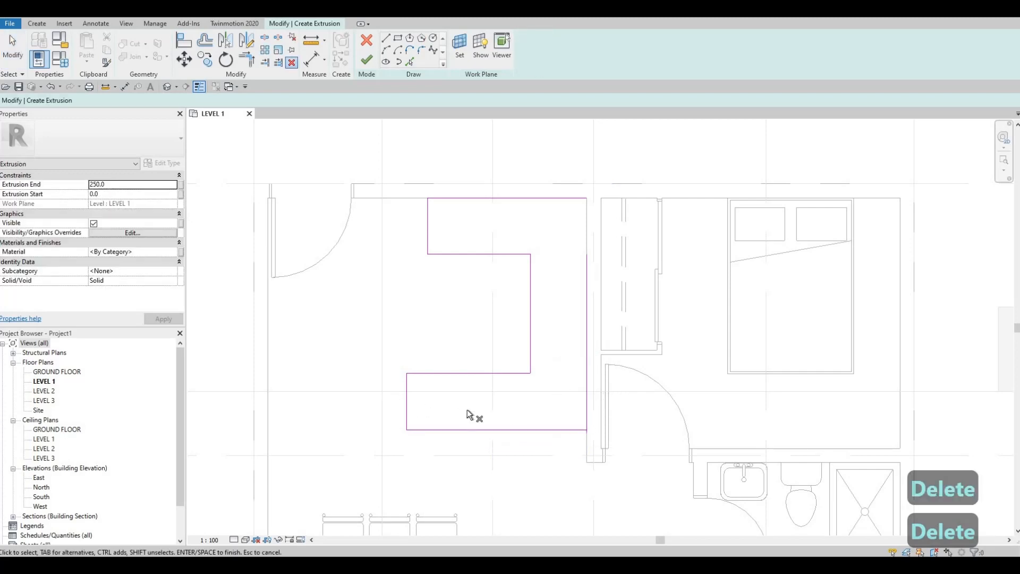
key(Escape)
key(Escape)
Step: Trim and extend the remaining wall-side line to corners with the outline's bottom and top edges, closing the C-shaped counter profile
key(t)
key(r)
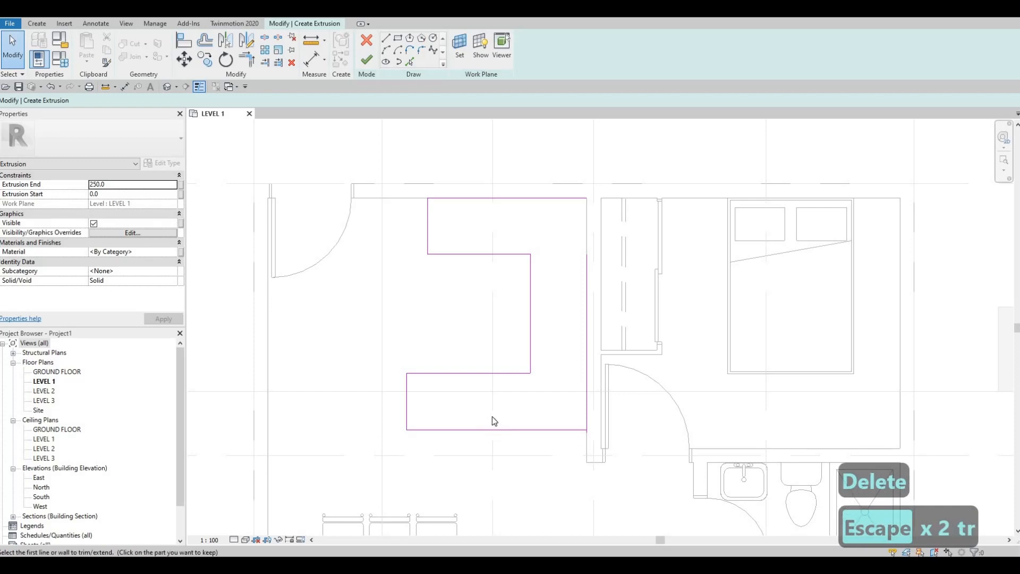
key(t)
key(r)
key(Escape)
key(Escape)
key(t)
key(r)
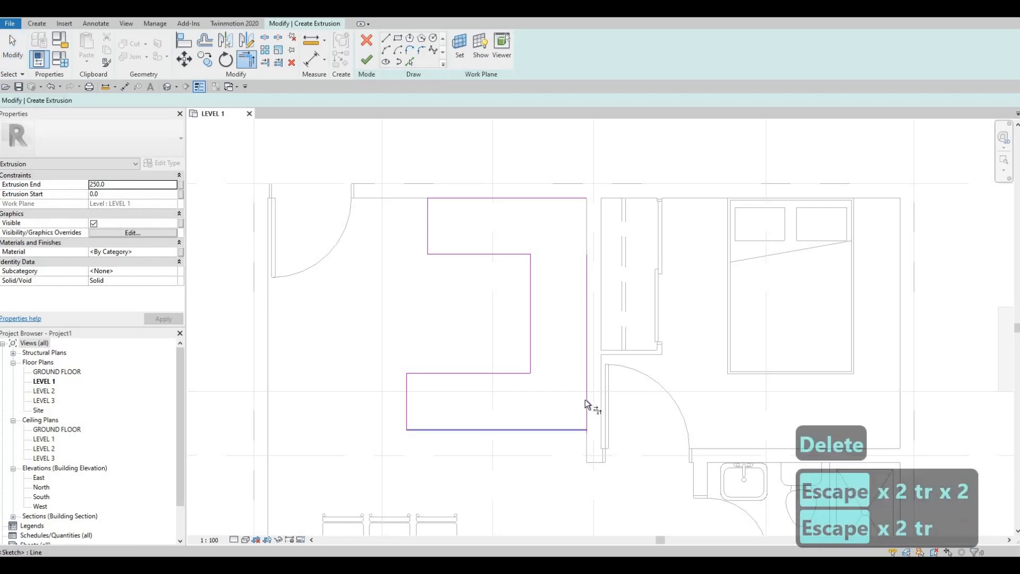
click(560, 199)
click(584, 263)
key(Escape)
key(Escape)
key(Escape)
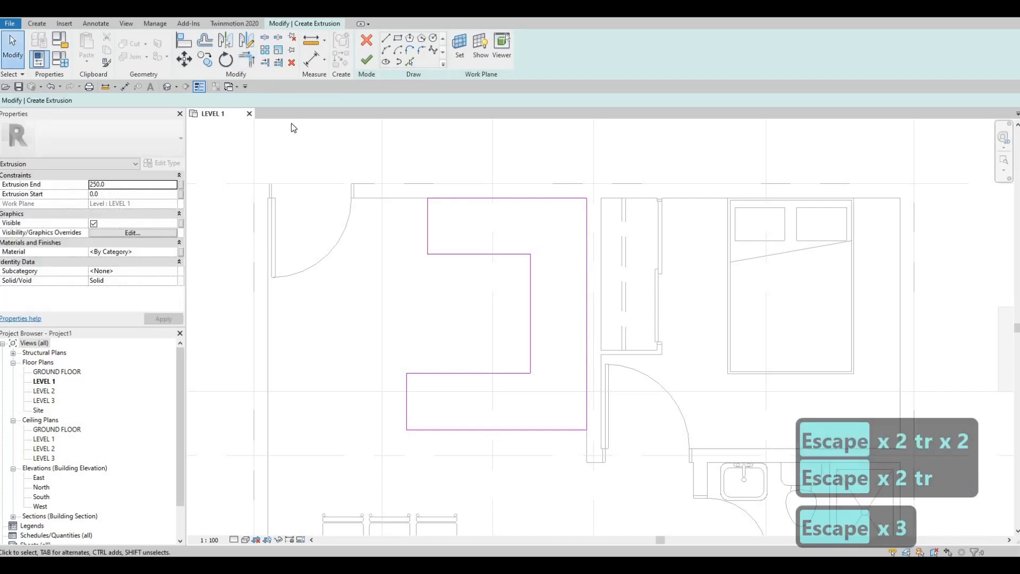
Step: Set the counter extrusion's end to 900 and apply the change
click(124, 185)
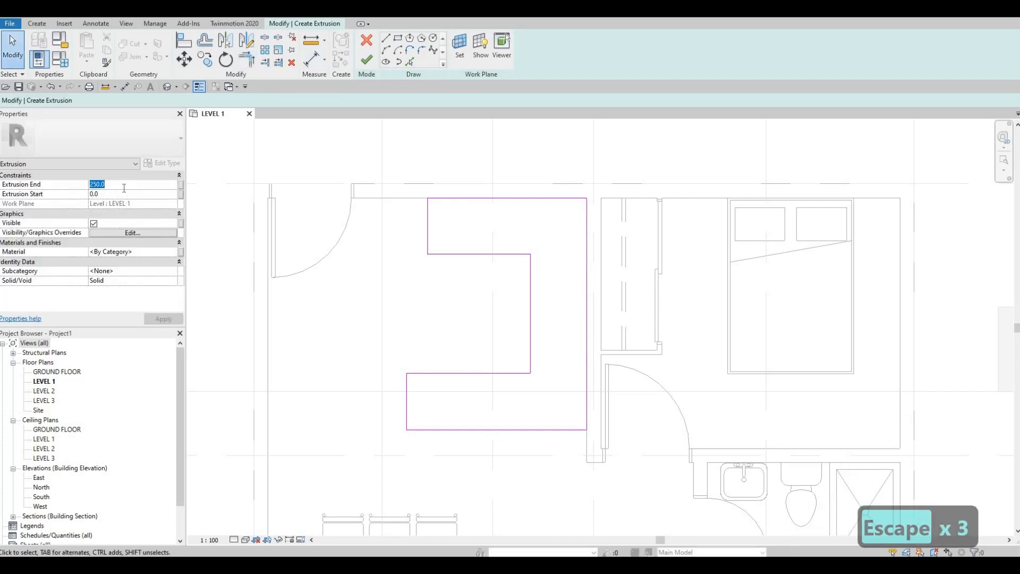
text(900)
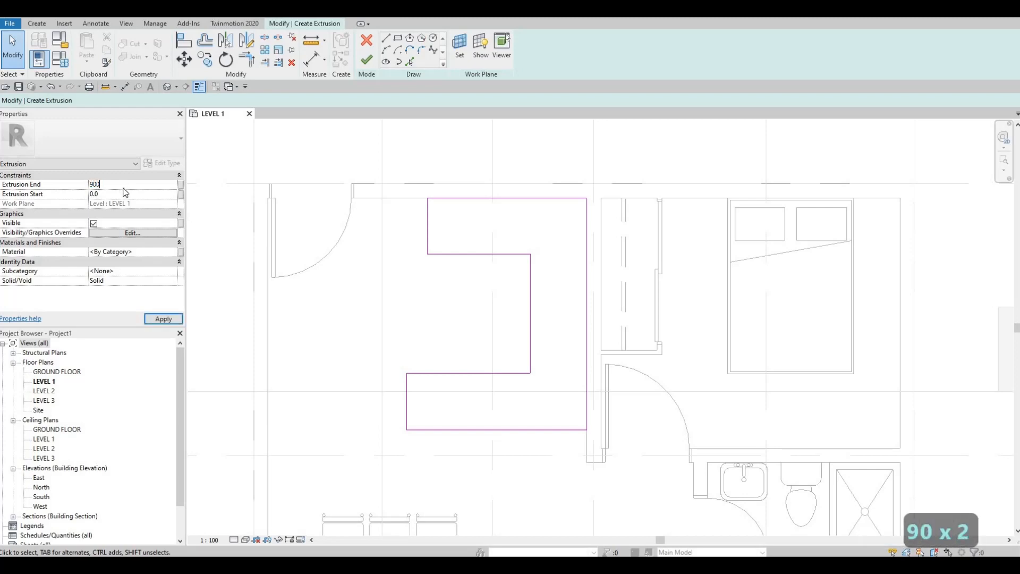
key(Return)
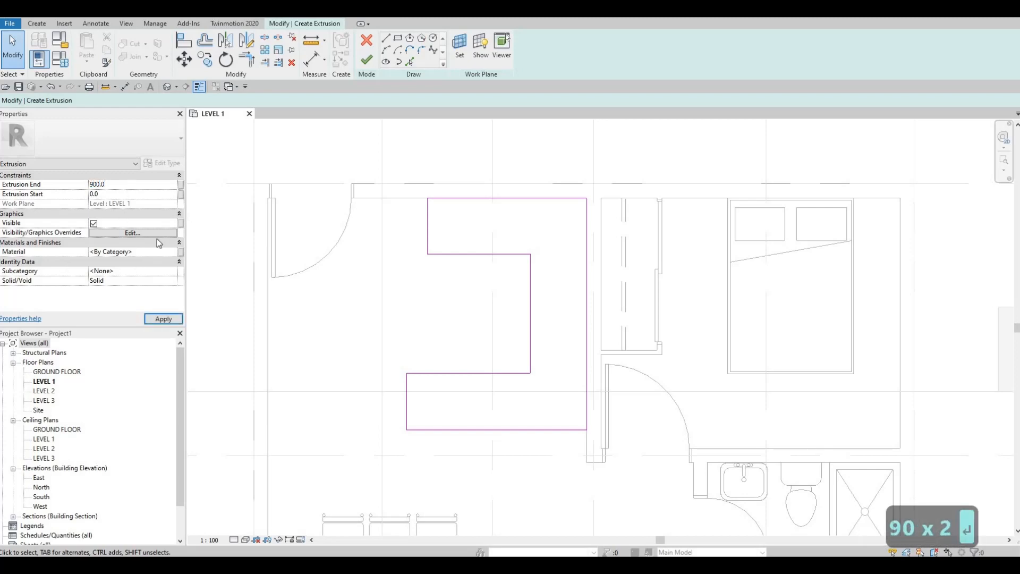
click(158, 321)
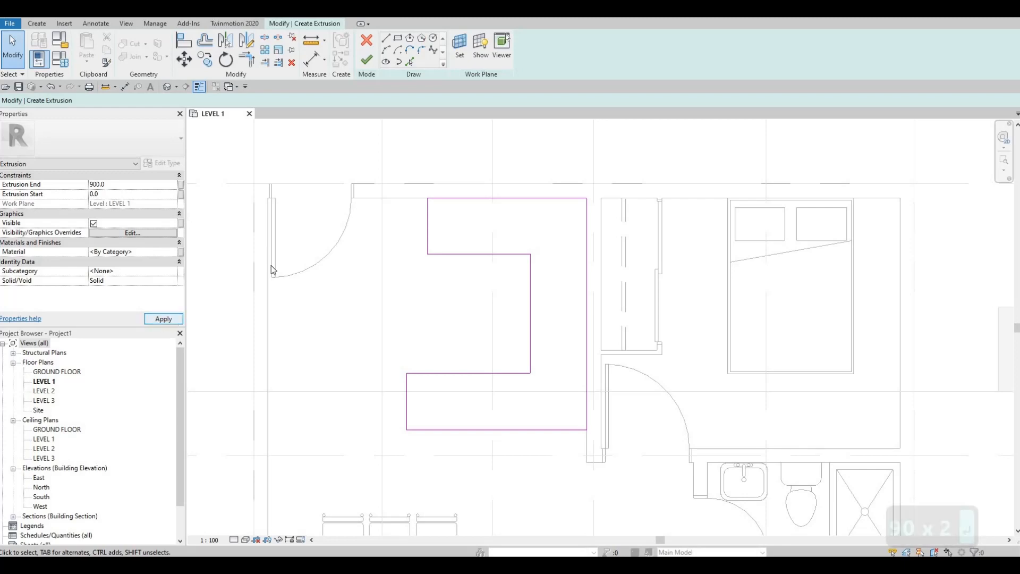
Step: Assign the Birch - Glossy material from the AEC Materials wood library to the extrusion and finish its sketch
click(165, 251)
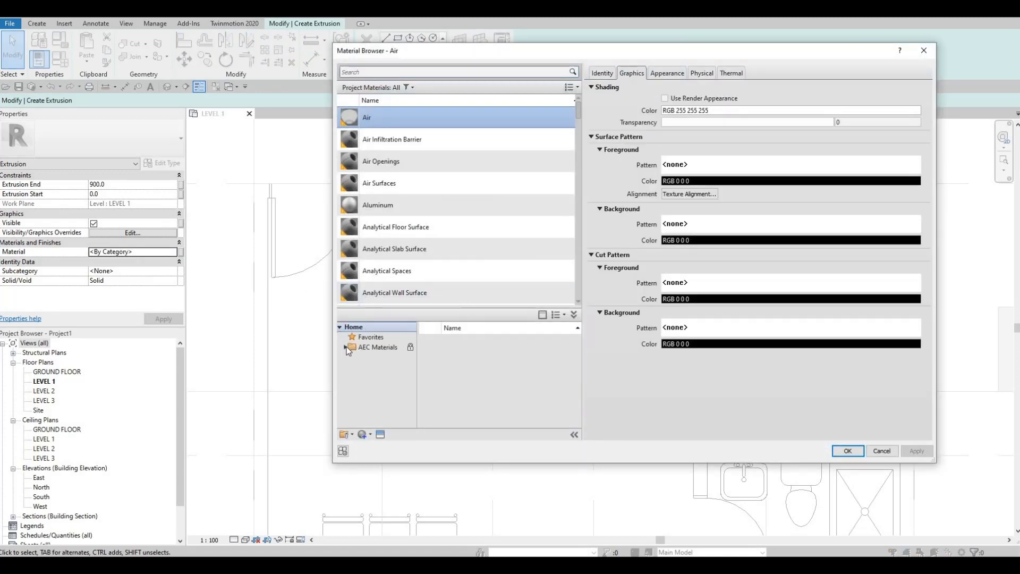
click(346, 348)
scroll(376, 402, down, 4)
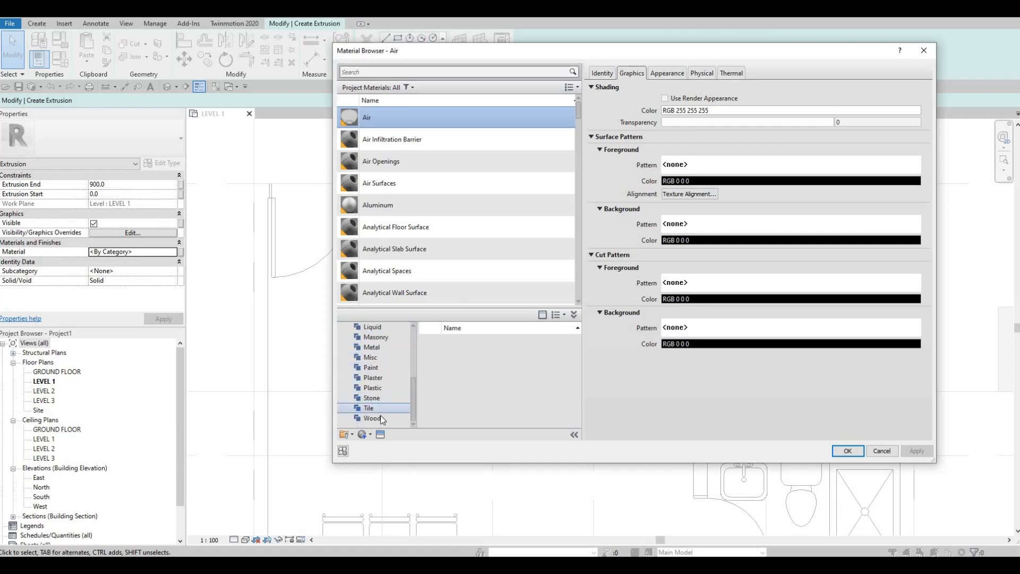
click(381, 418)
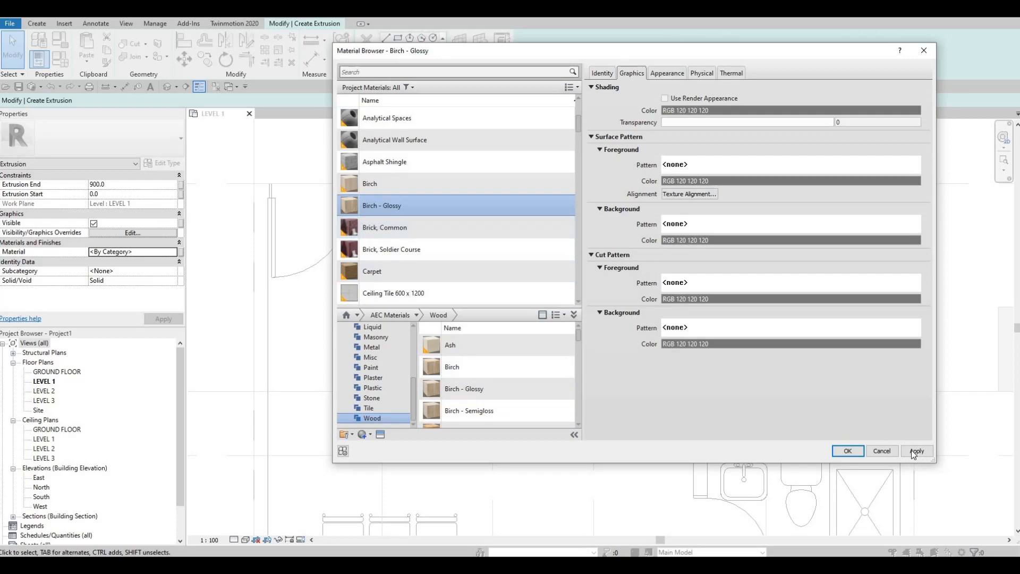
click(850, 453)
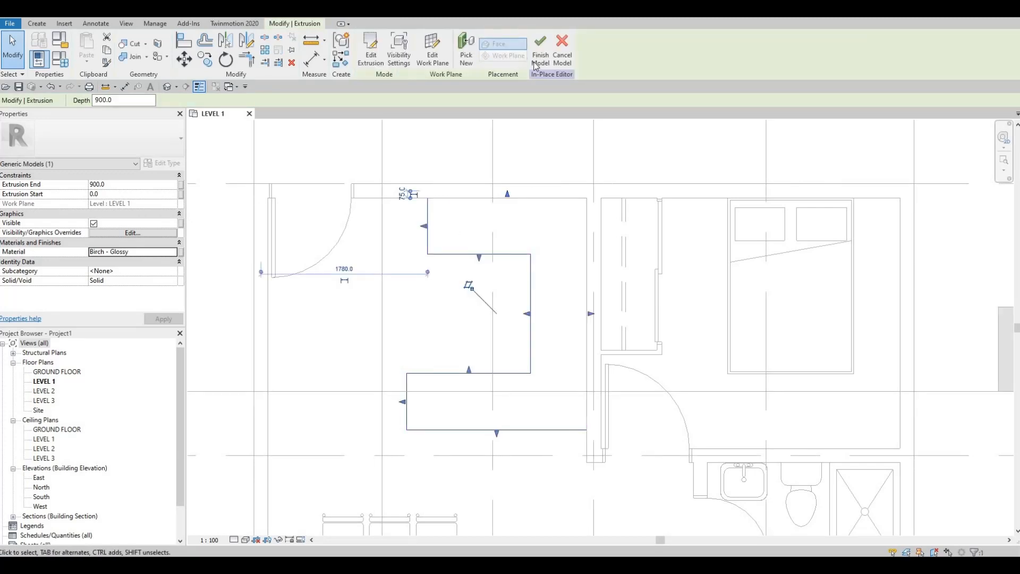
Step: Open the default 3D view and examine the extruded C-shaped counter from its open side
click(537, 58)
click(36, 24)
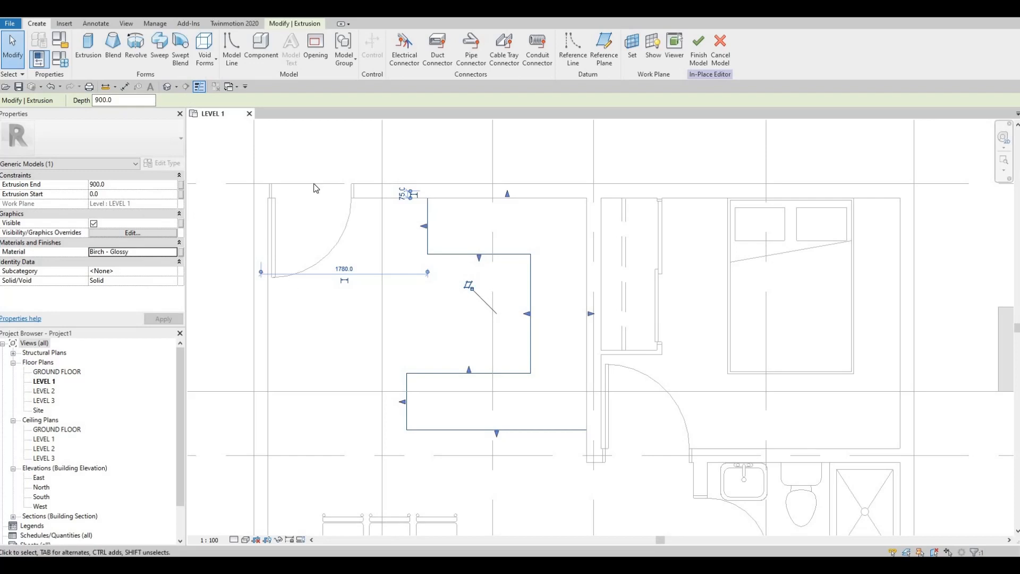
click(167, 88)
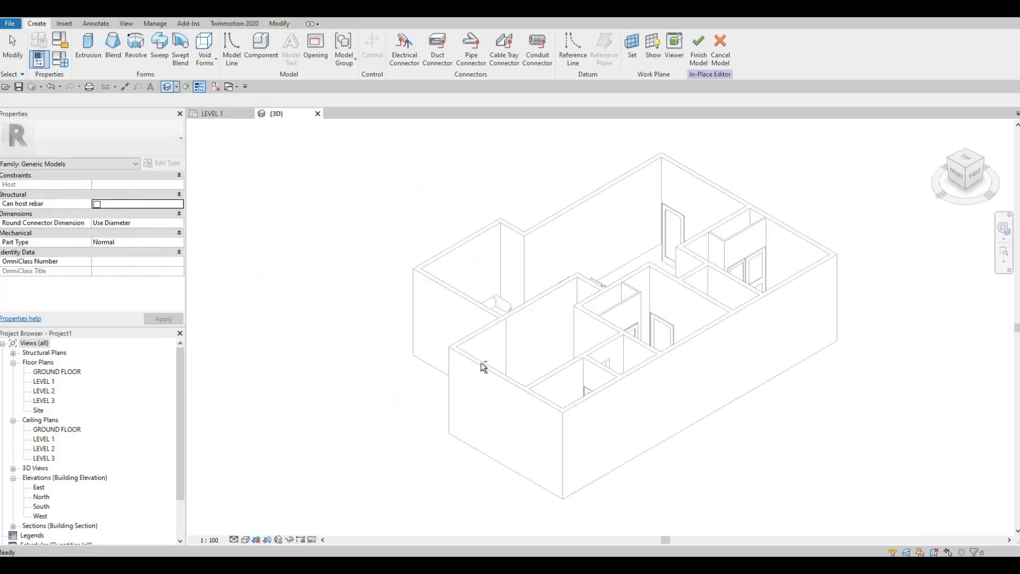
shift+middle_drag(719, 411, 549, 278)
scroll(467, 298, up, 6)
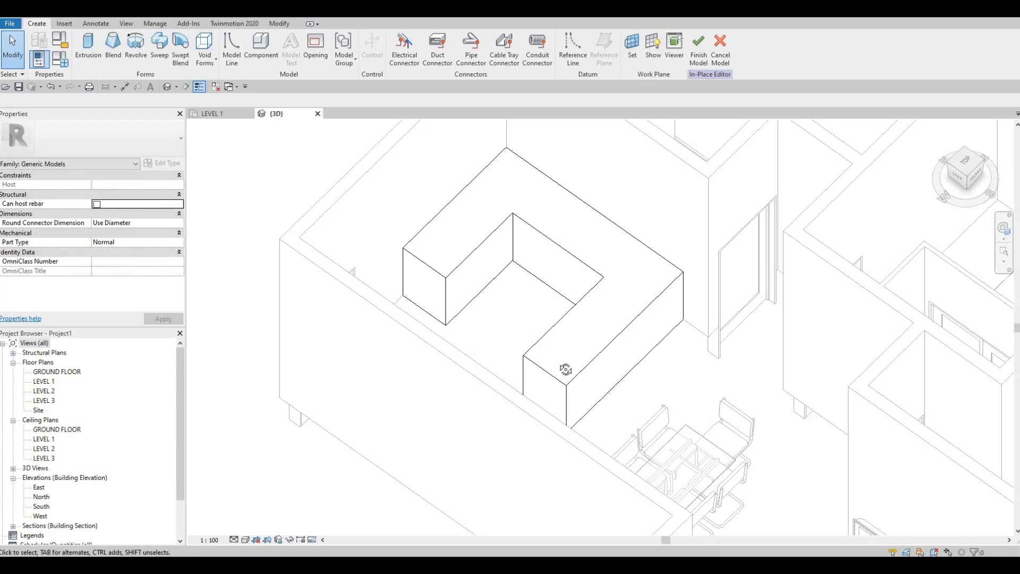
shift+middle_drag(561, 367, 506, 351)
middle_drag(504, 469, 503, 359)
scroll(500, 352, up, 3)
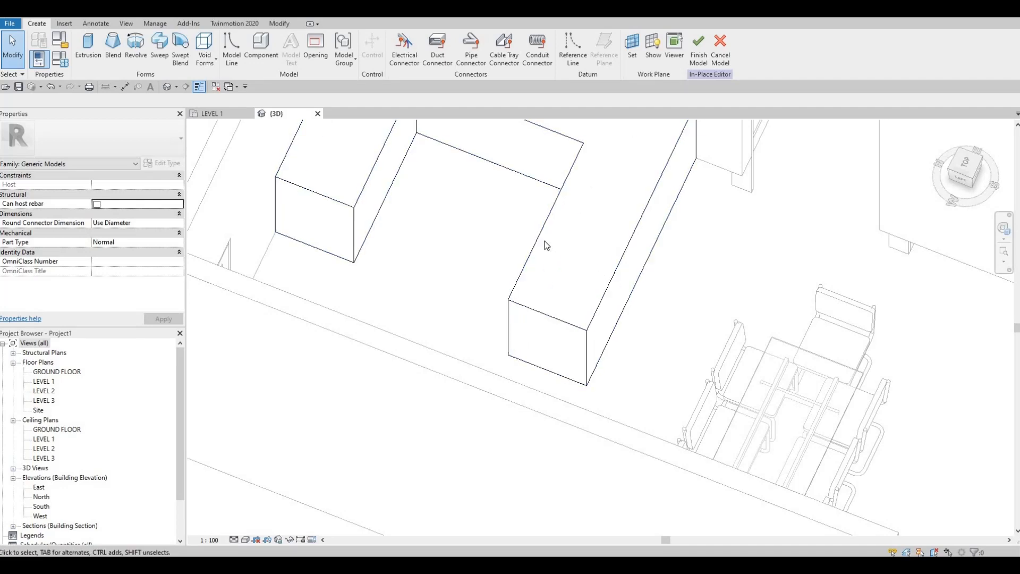
middle_drag(547, 240, 549, 266)
scroll(549, 267, down, 1)
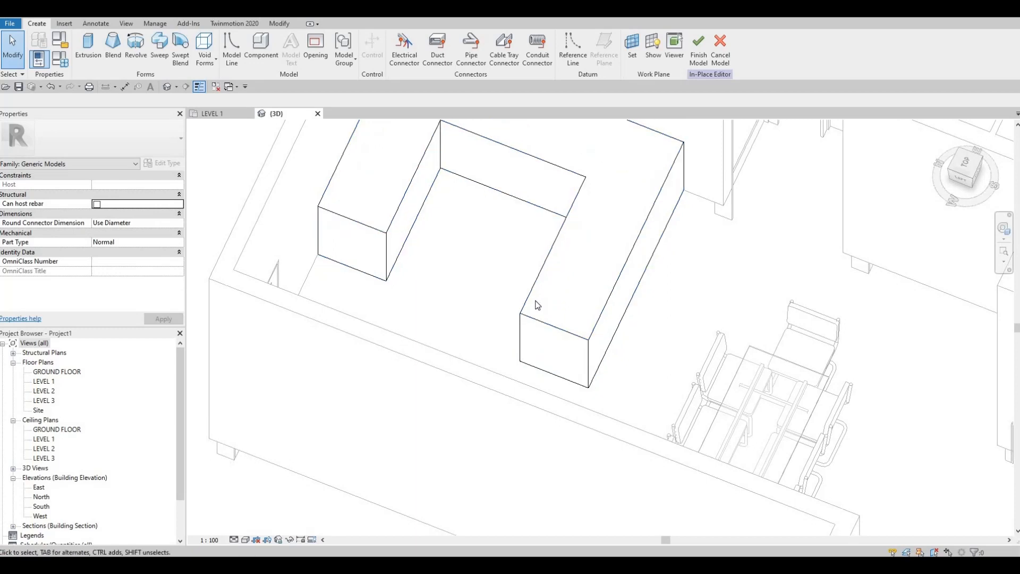
Step: Create a void sweep and define its path by picking the counter's three inner bottom edges
click(210, 66)
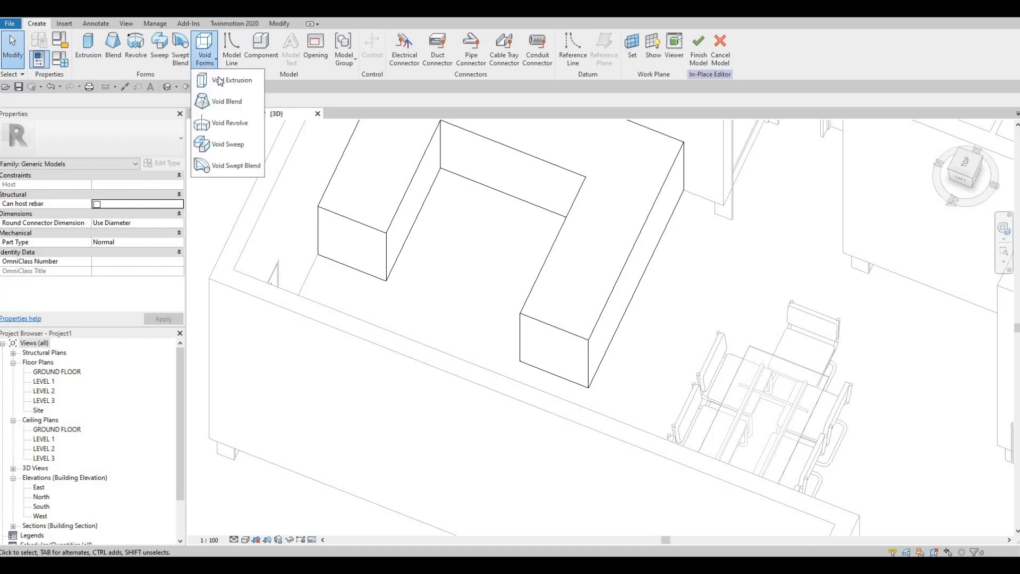
click(239, 149)
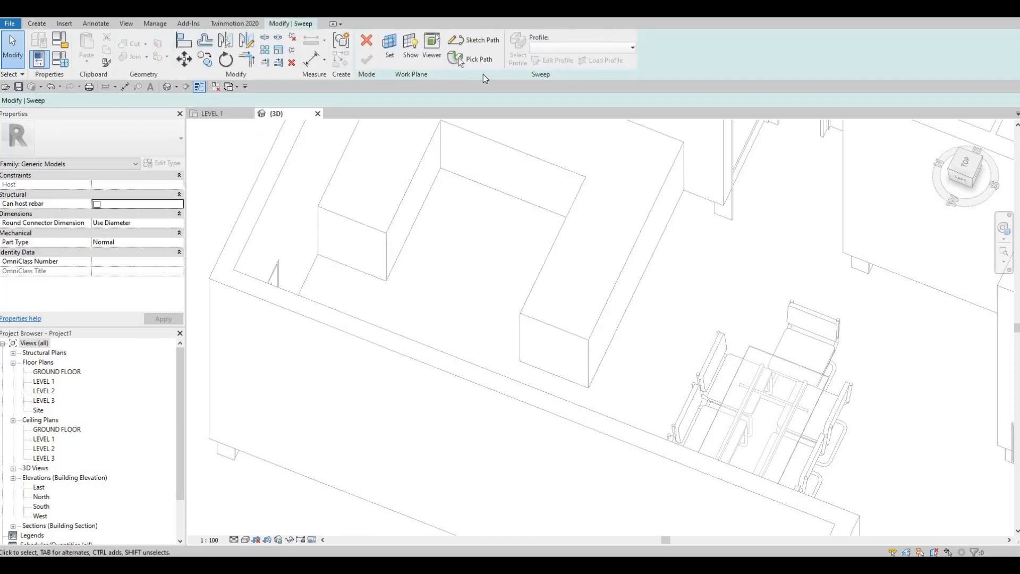
click(480, 62)
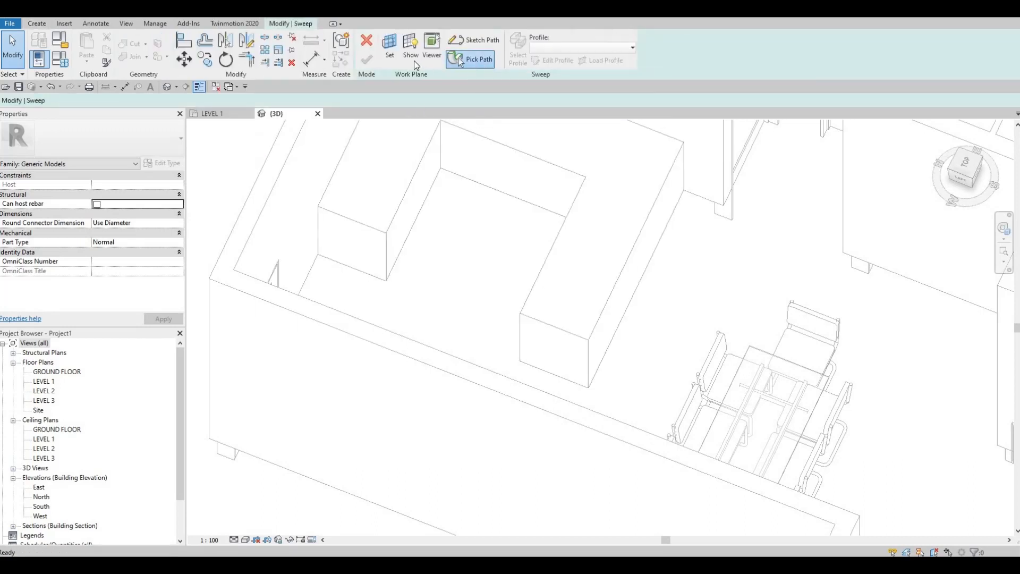
click(416, 220)
click(486, 190)
shift+middle_drag(580, 298, 557, 207)
click(557, 208)
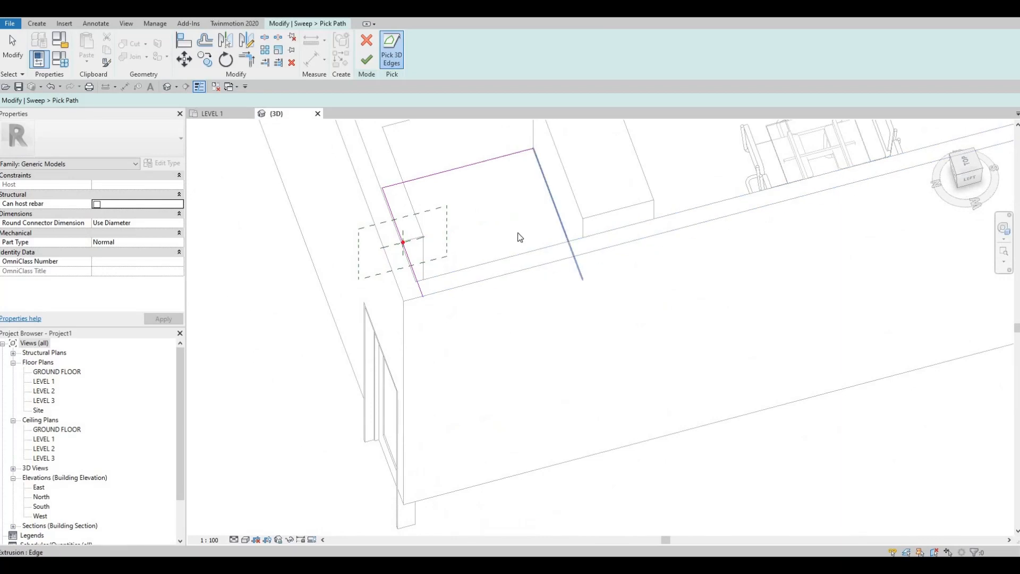
shift+middle_drag(415, 361, 379, 176)
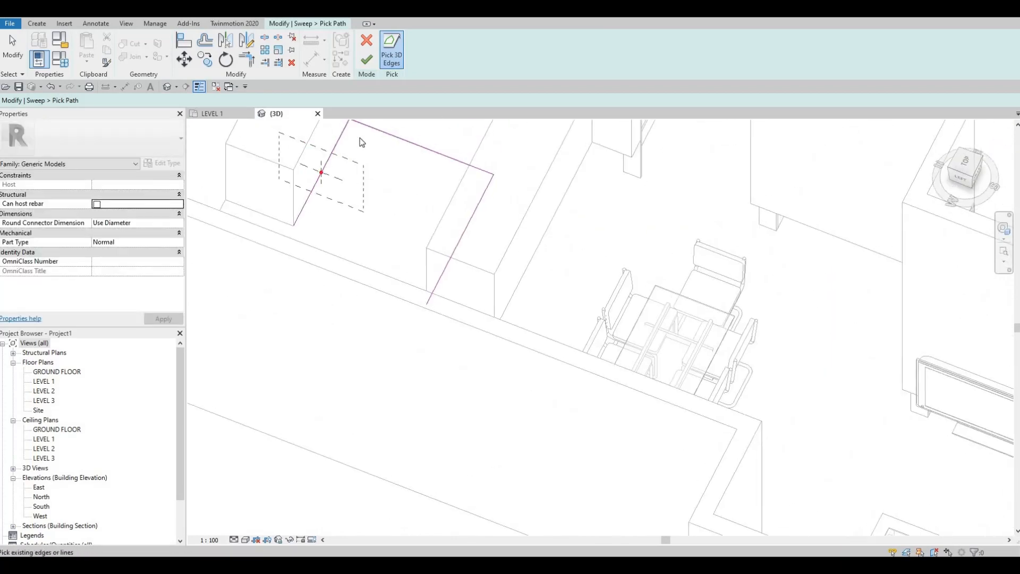
middle_drag(359, 139, 389, 207)
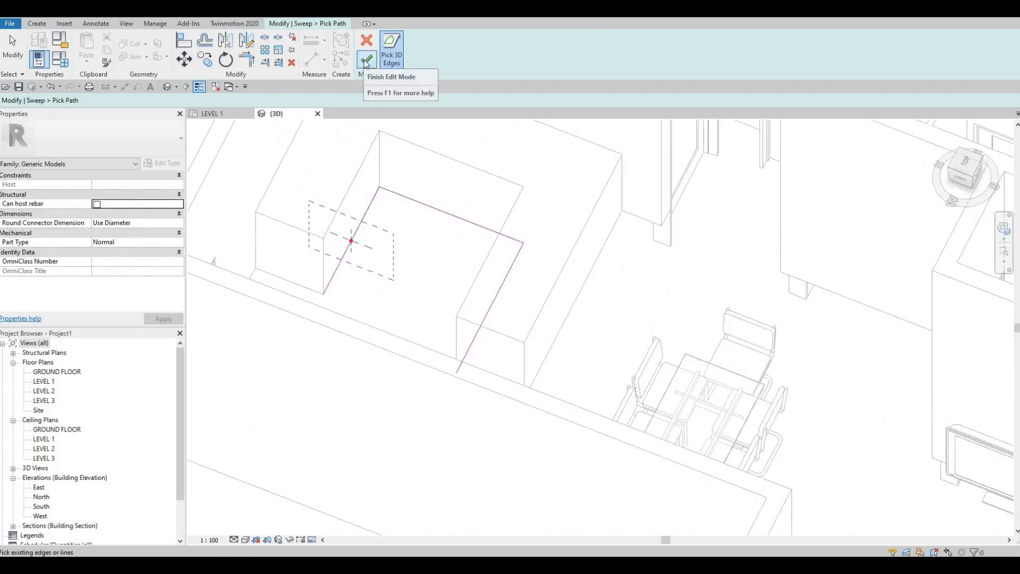
click(366, 62)
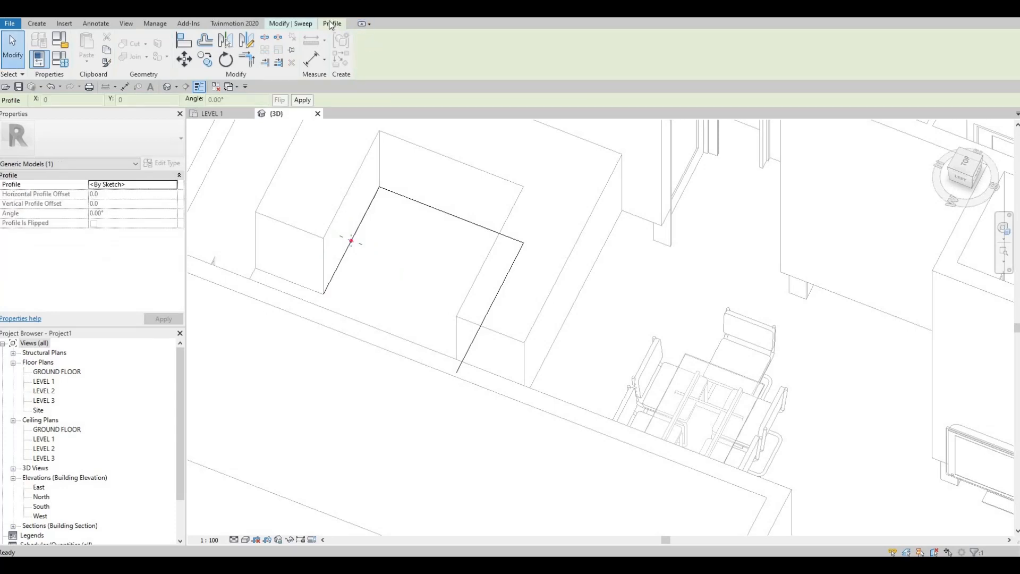
Step: Sketch a rectangular sweep profile about 60 by 90 from the path's reference point into the counter
click(299, 23)
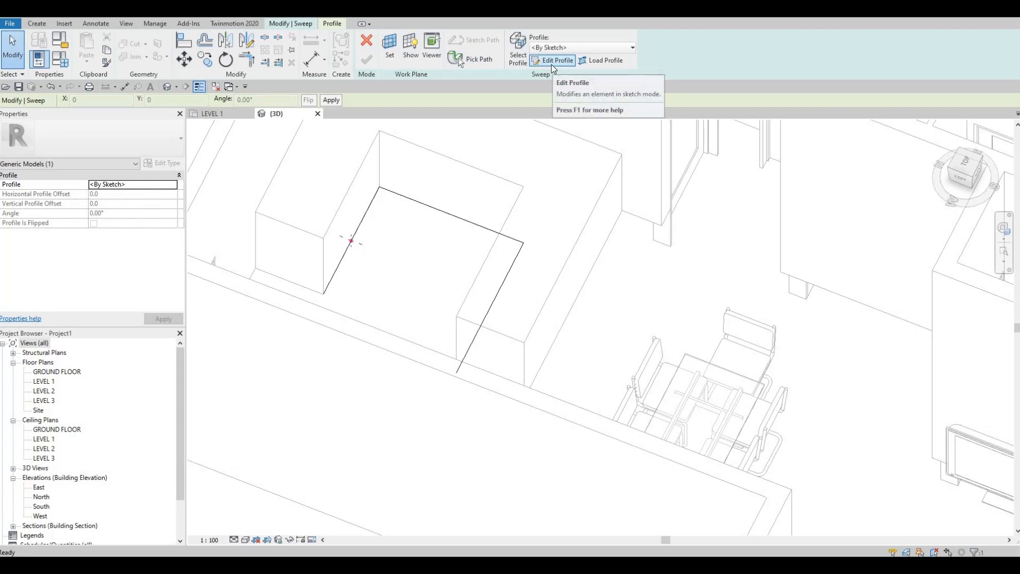
click(553, 64)
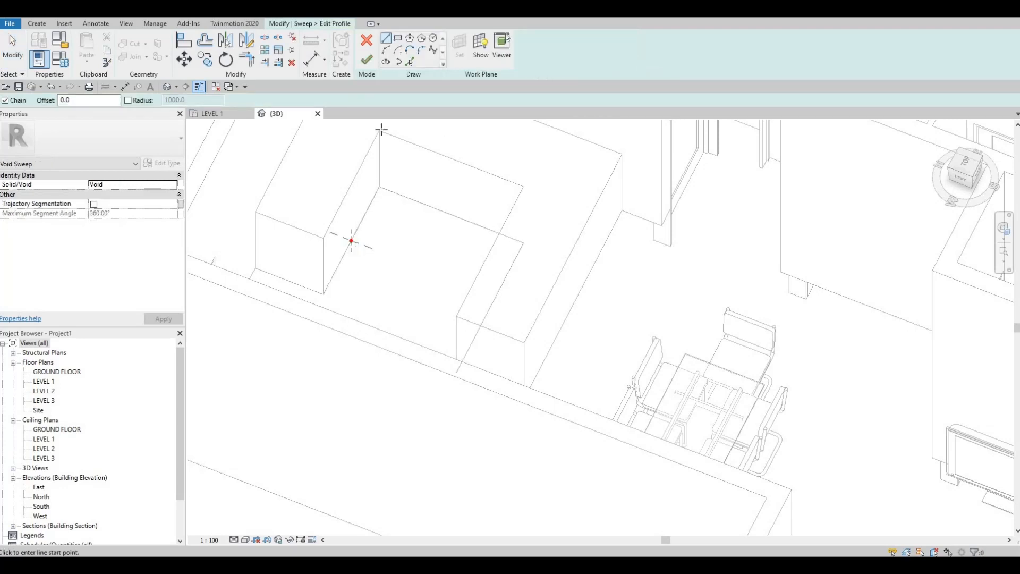
click(398, 38)
scroll(350, 242, up, 3)
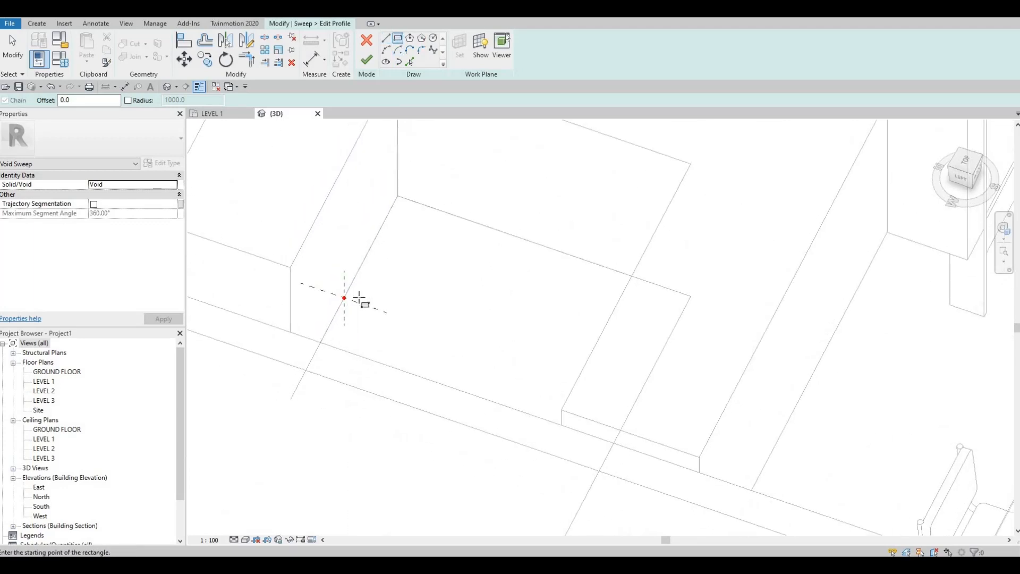
scroll(359, 298, up, 2)
click(355, 298)
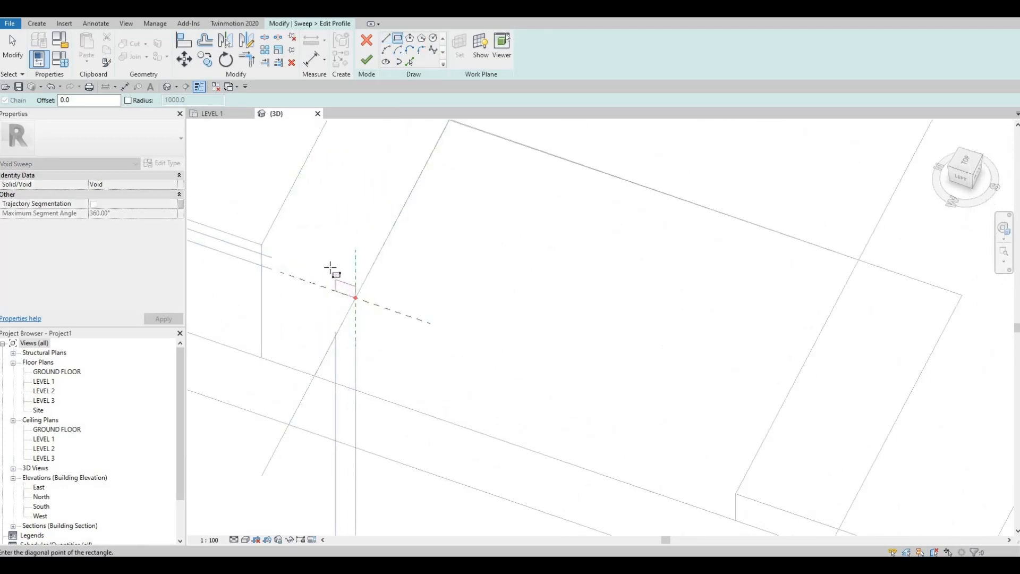
click(326, 263)
scroll(336, 273, up, 1)
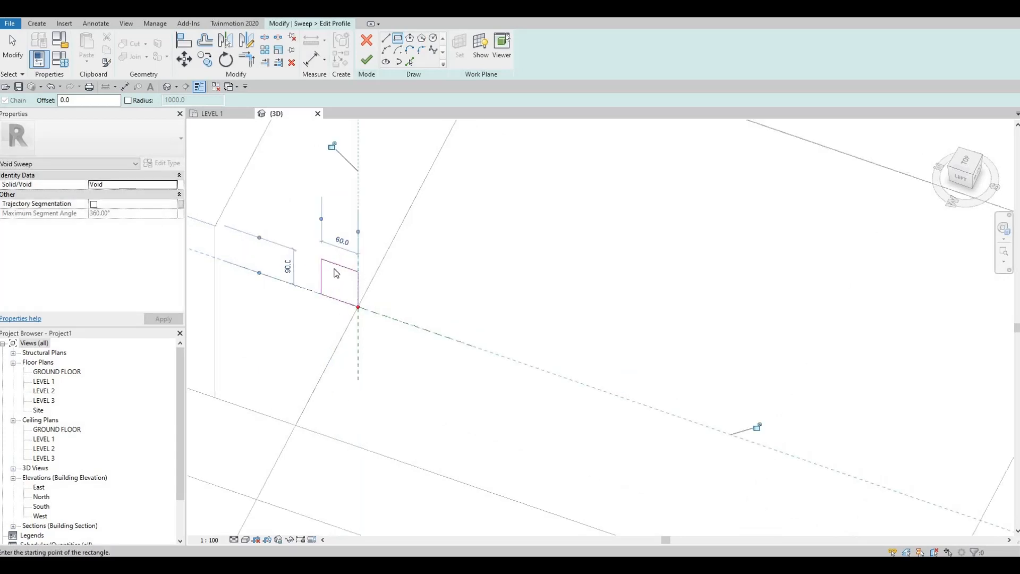
key(Escape)
key(Escape)
Step: Set the rectangular sweep profile's width to 80 and its height to 100
click(318, 274)
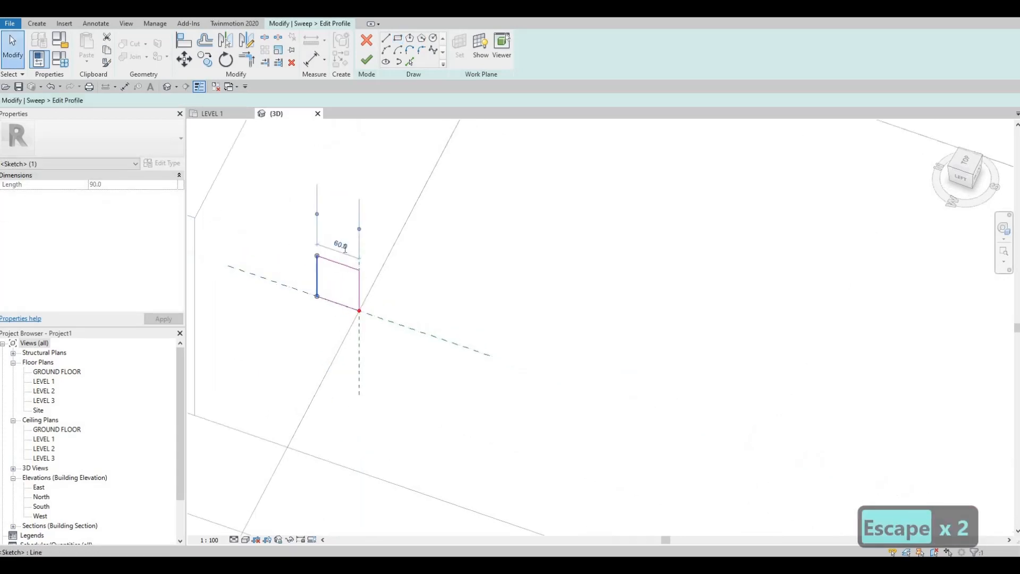
click(345, 247)
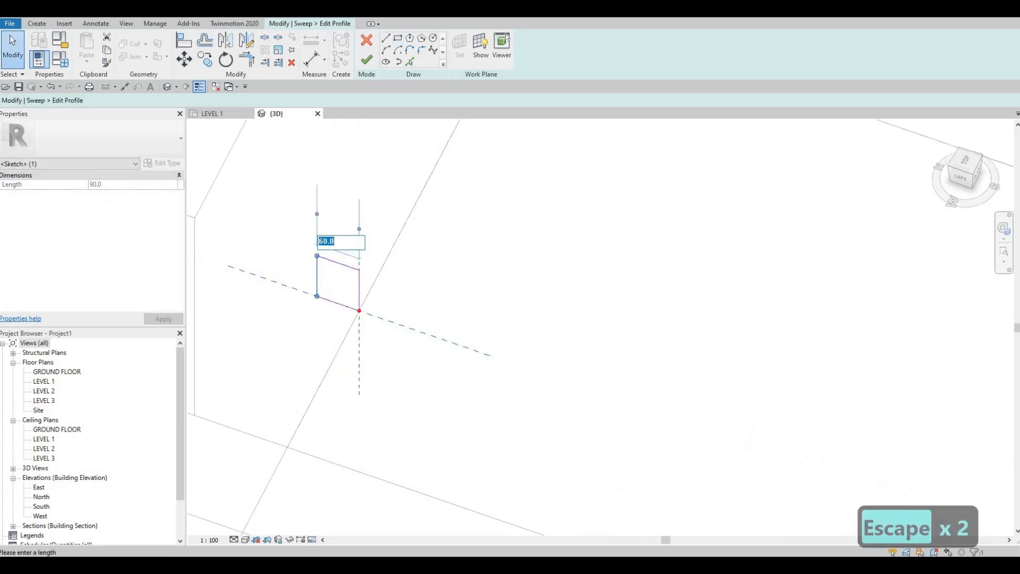
text(80)
key(Return)
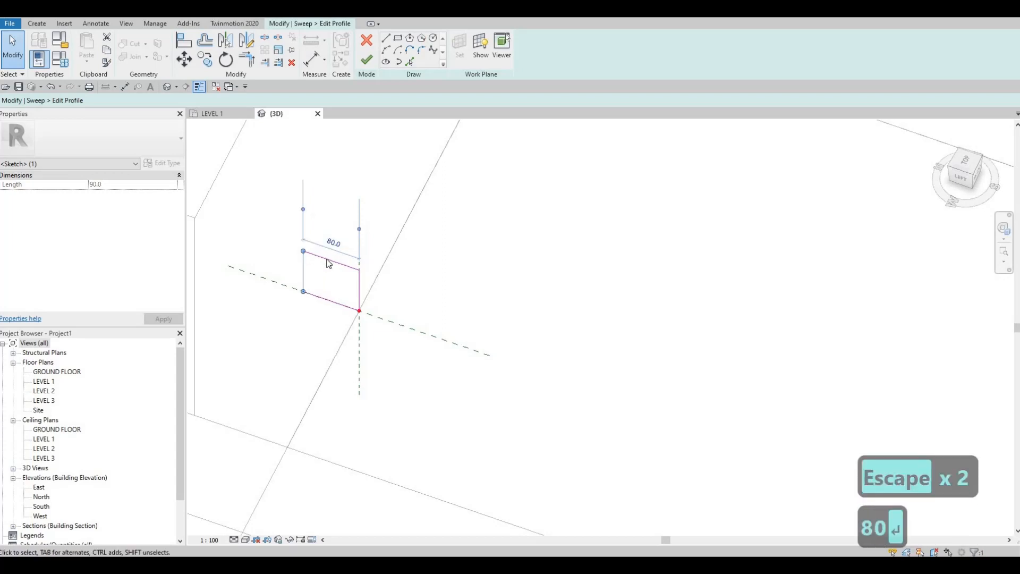
click(371, 294)
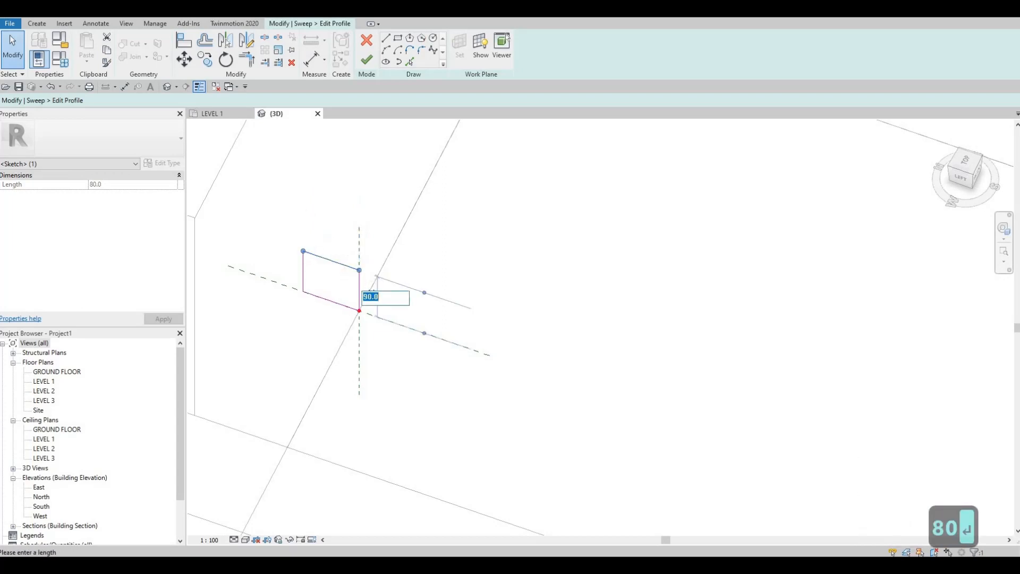
text(100)
key(Return)
Step: Finish the profile sketch and complete the void sweep along the counter's inner base
scroll(413, 297, down, 5)
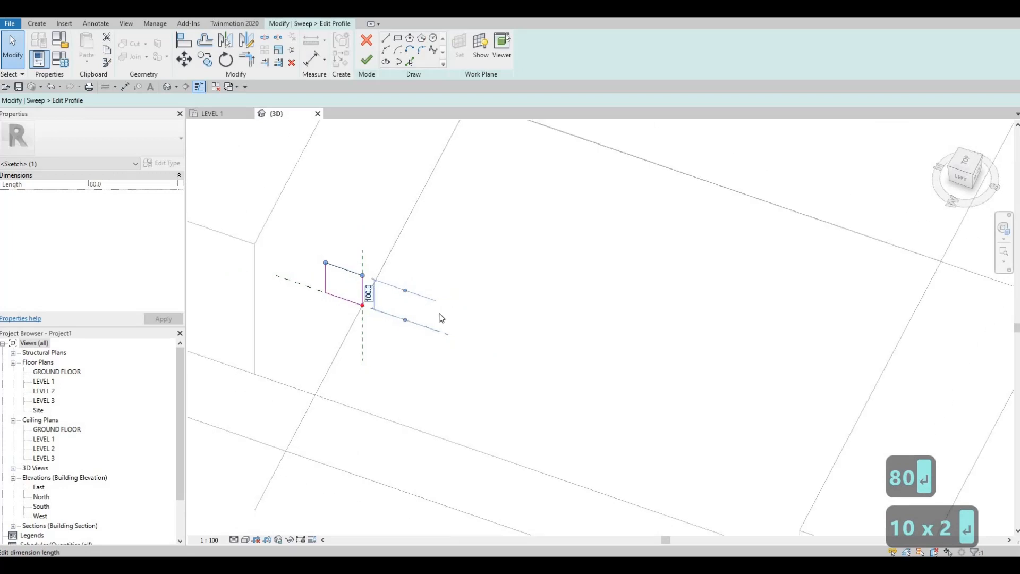
click(365, 61)
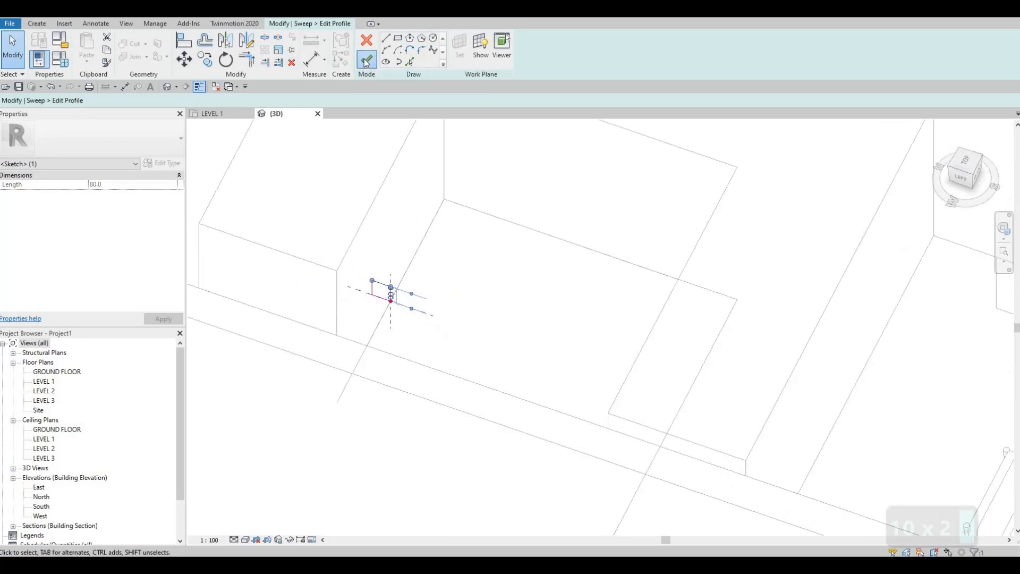
click(299, 22)
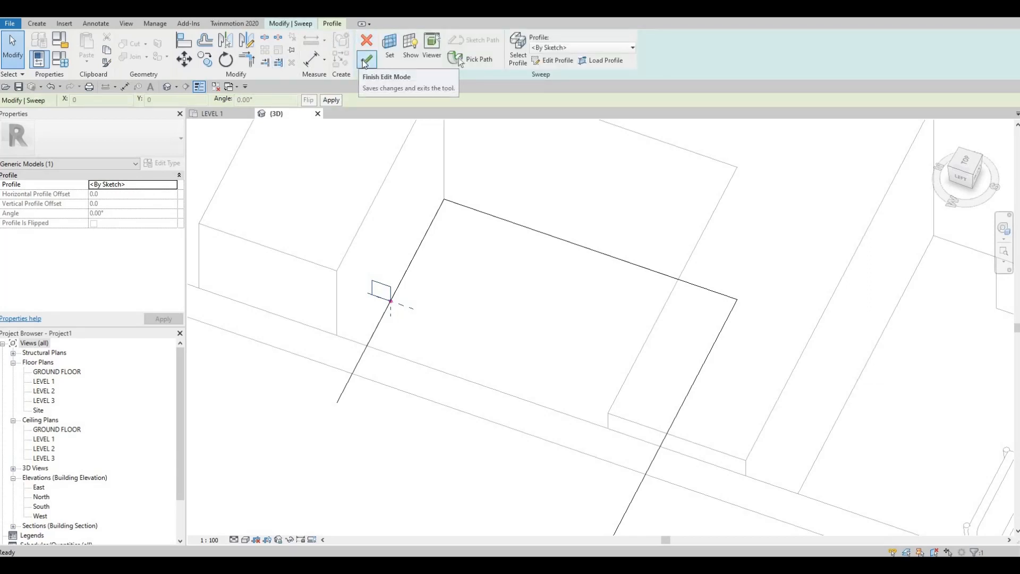
click(367, 60)
Step: Cut the counter's solid geometry with the void sweep along its inner base
shift+middle_drag(372, 242, 326, 350)
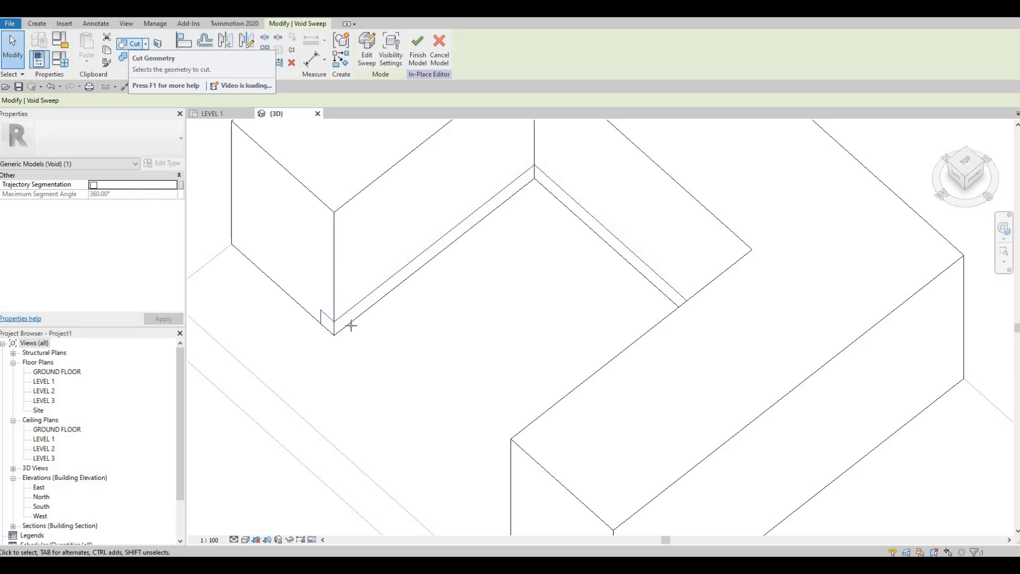
click(130, 46)
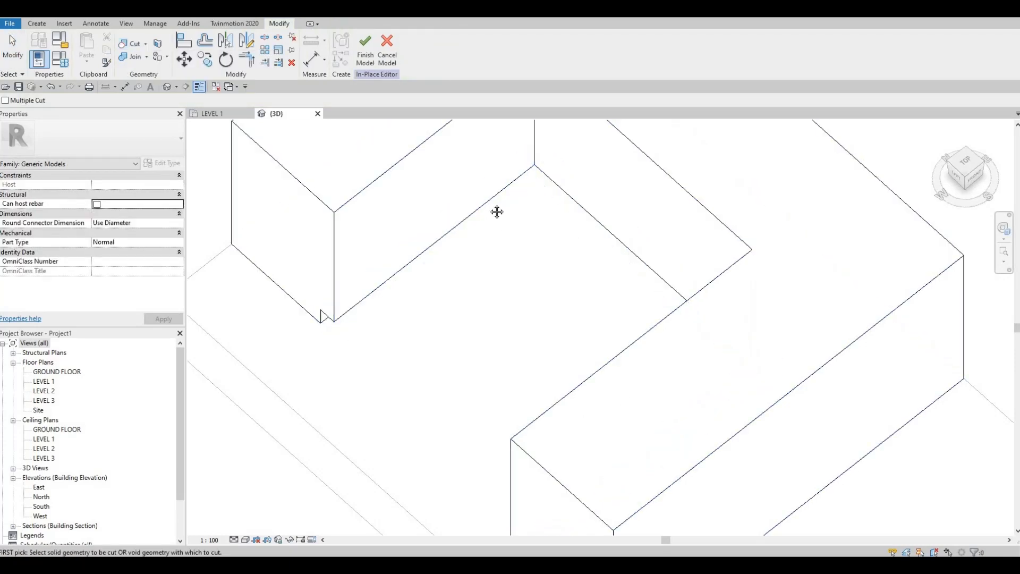
scroll(482, 263, down, 3)
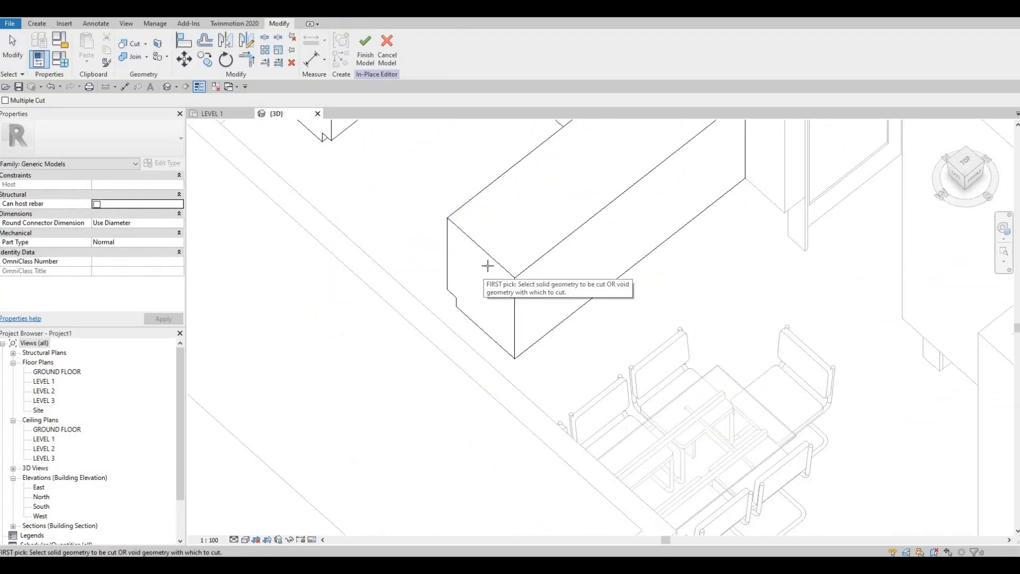
middle_drag(527, 287, 527, 385)
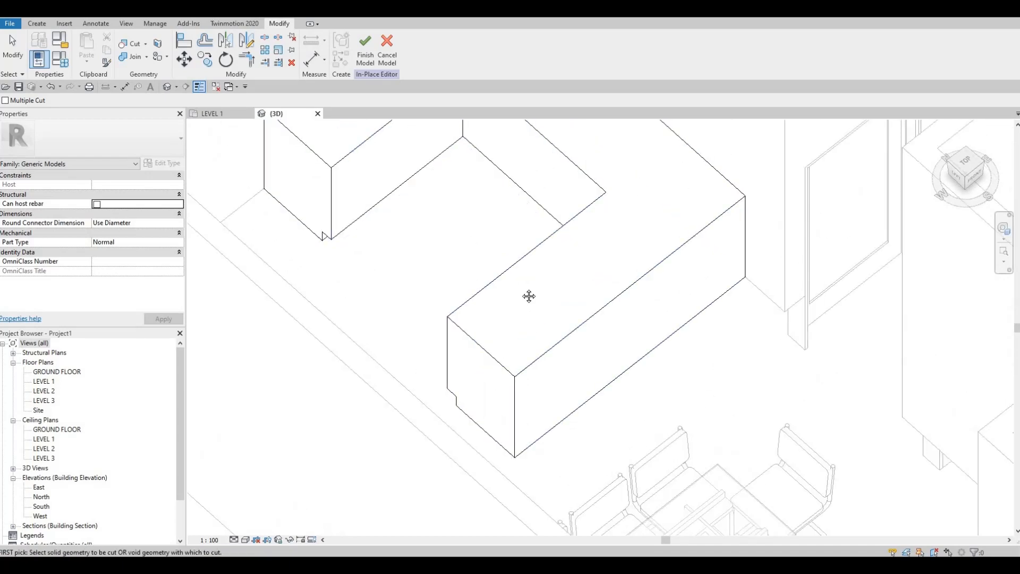
scroll(529, 295, down, 2)
middle_drag(391, 146, 406, 190)
scroll(349, 127, up, 1)
middle_drag(364, 121, 353, 167)
scroll(353, 167, down, 1)
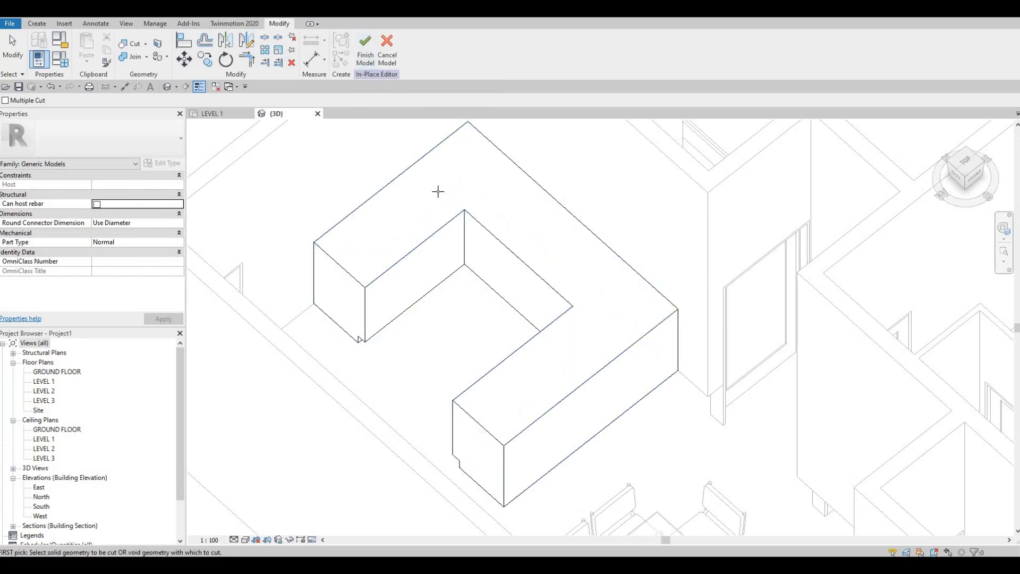
Step: Start a solid extrusion in the Level 1 plan and set its work plane by picking the counter's top face
click(35, 28)
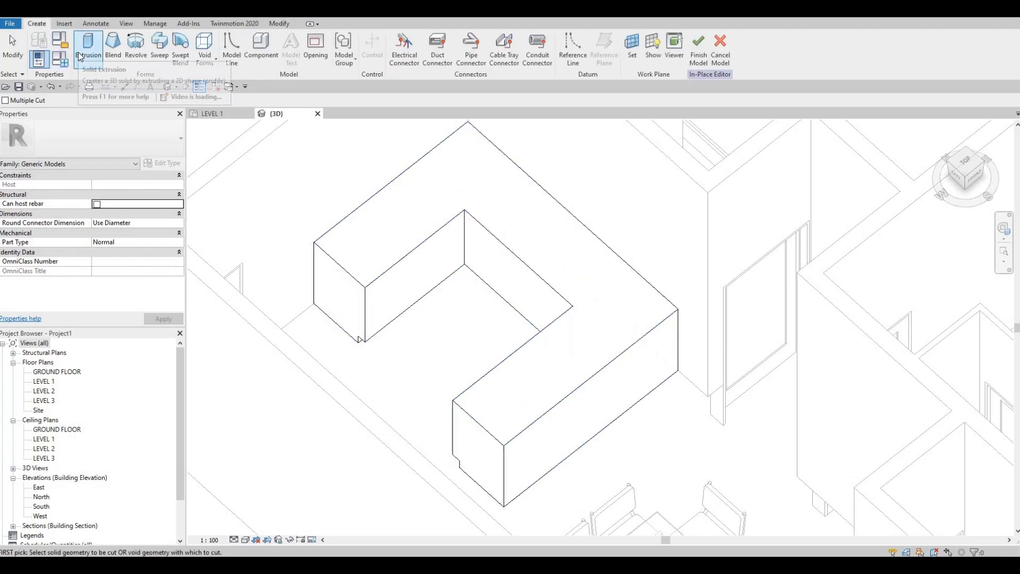
click(81, 53)
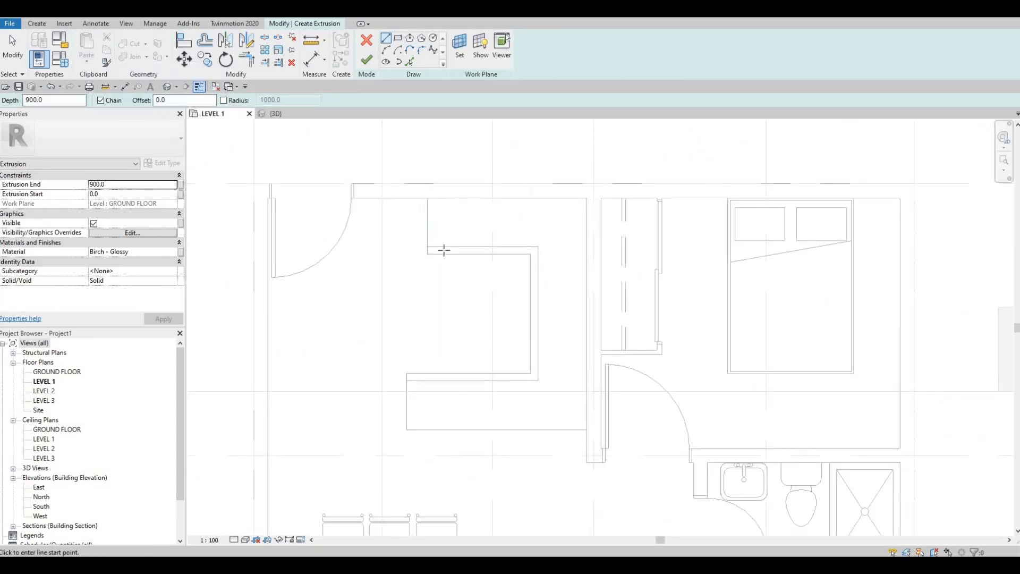
scroll(372, 246, down, 3)
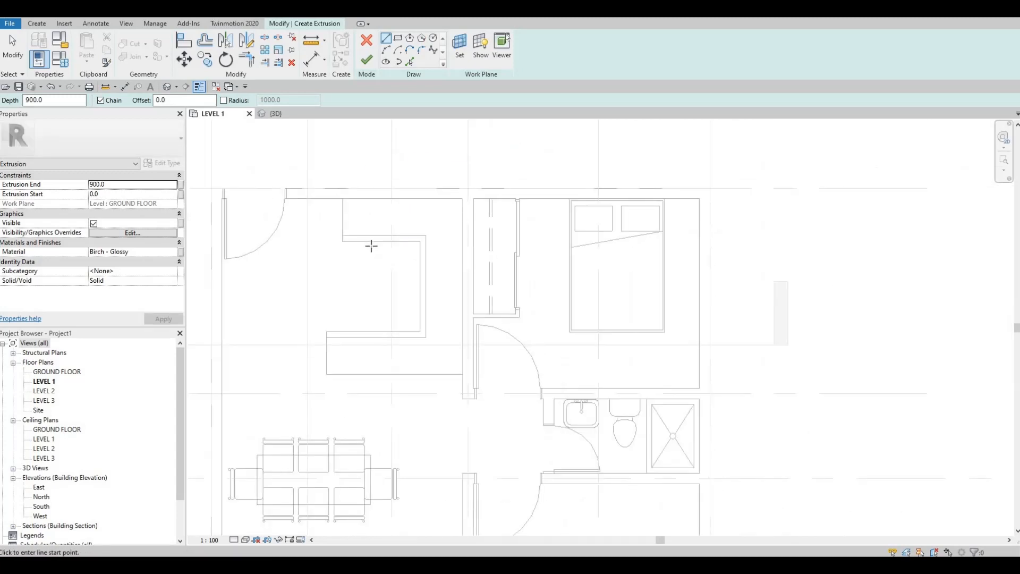
click(38, 25)
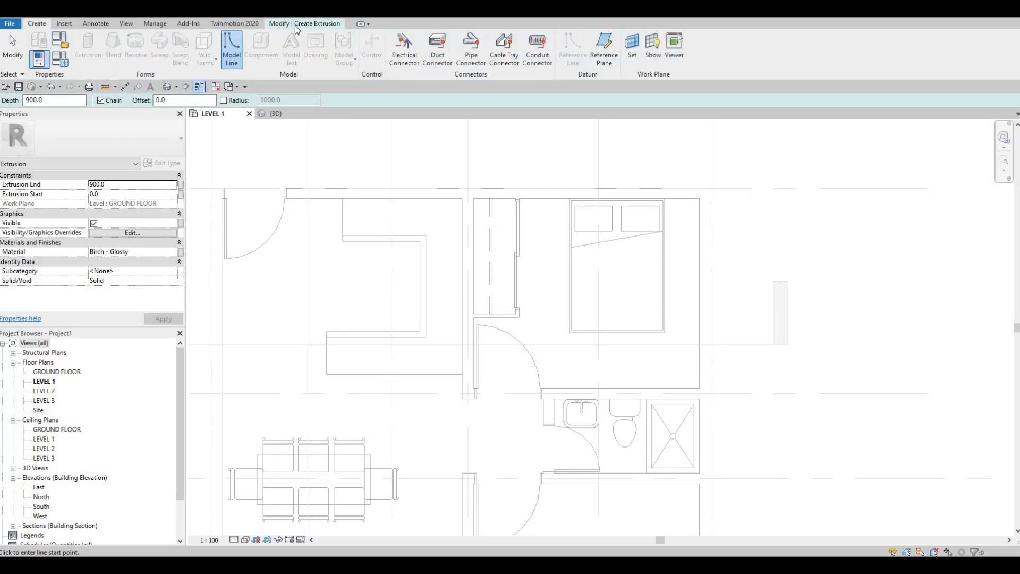
click(301, 24)
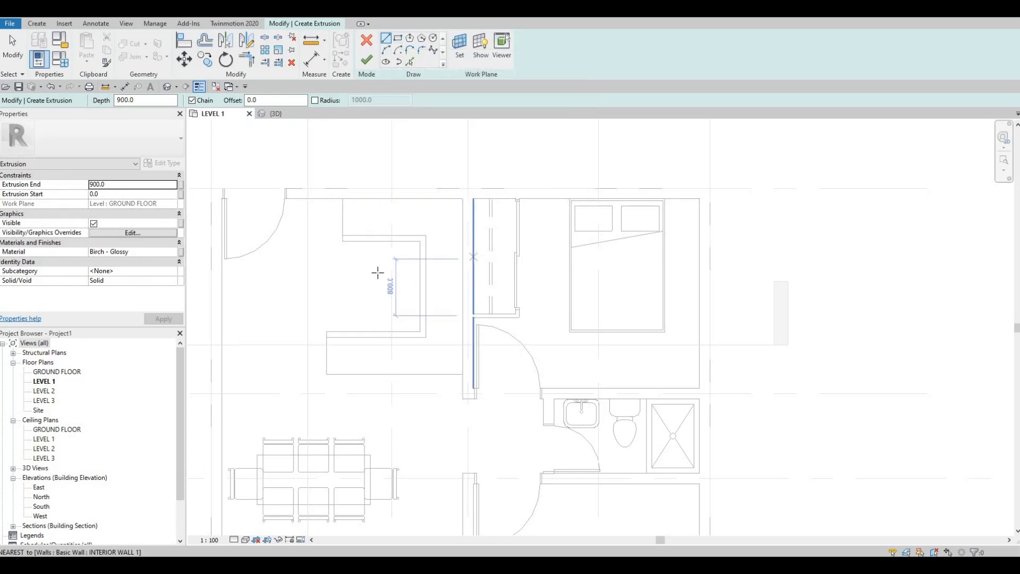
click(422, 337)
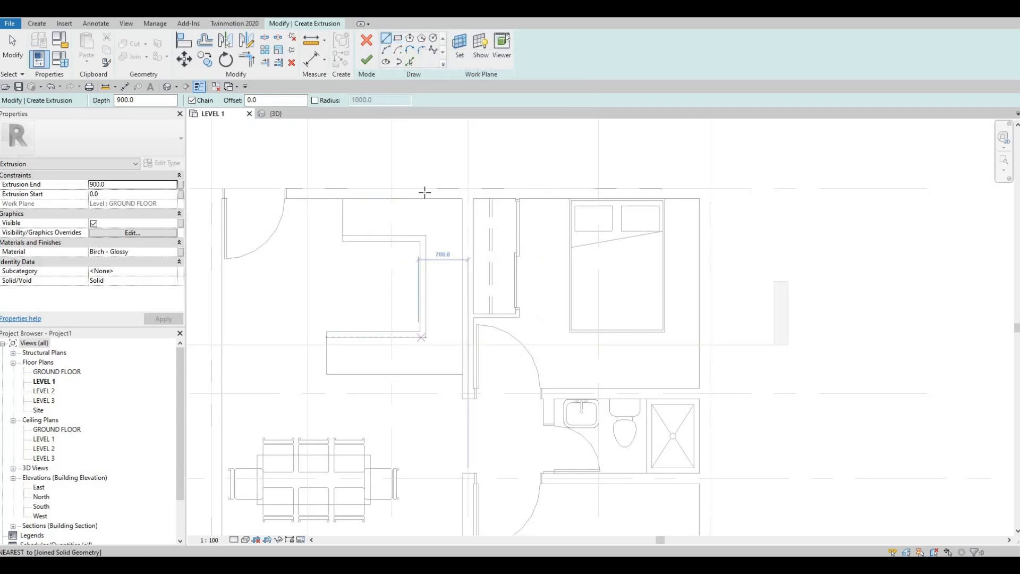
click(460, 52)
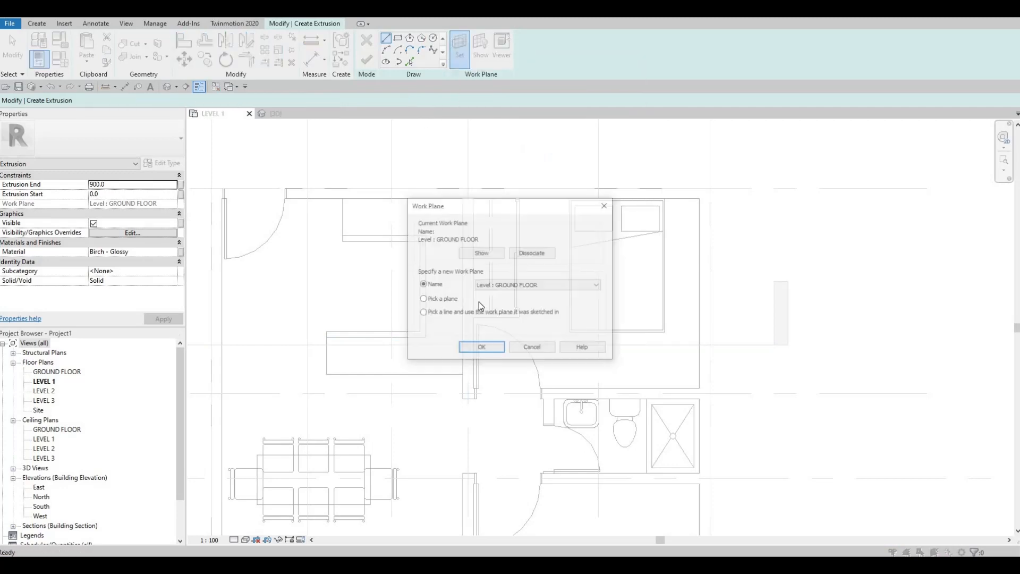
click(478, 352)
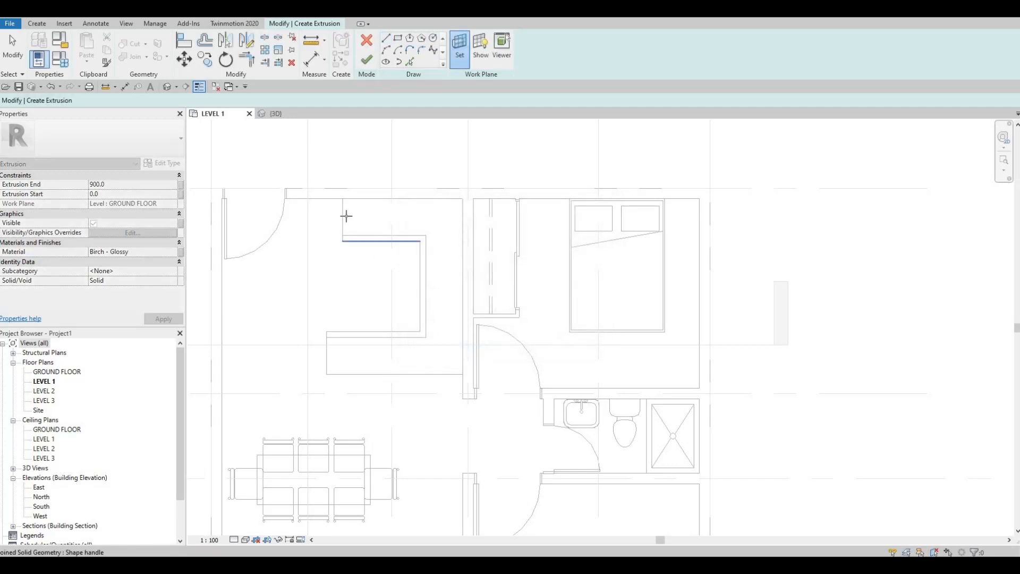
key(Tab)
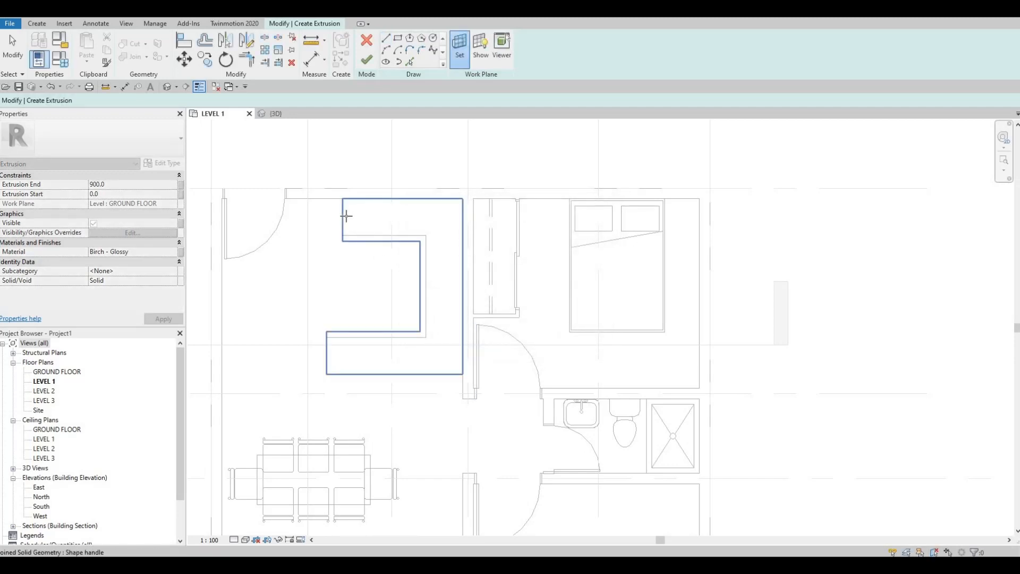
click(345, 215)
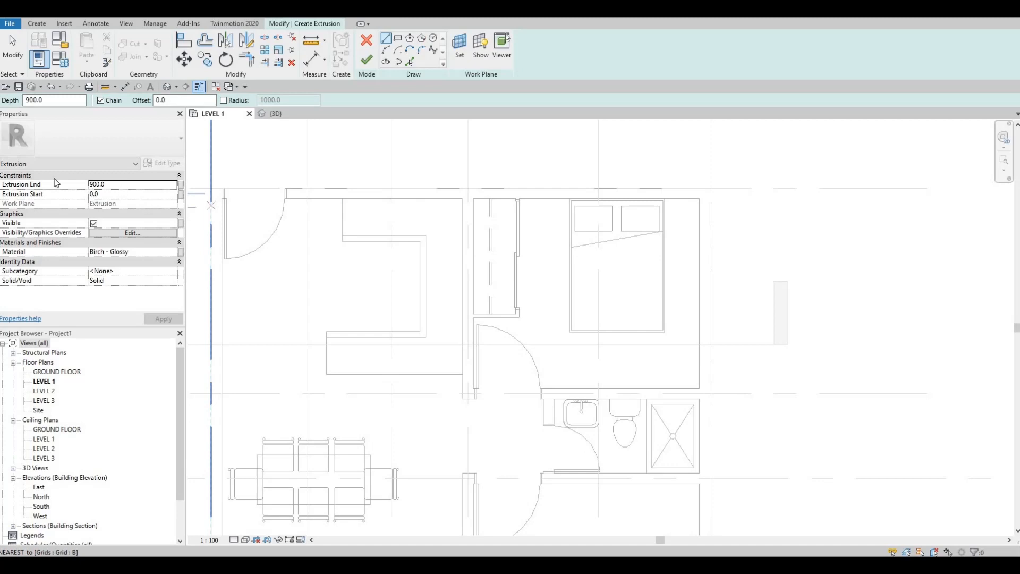
Step: Set the extrusion end to 25 and trace the countertop profile by picking the counter's eight outline edges
click(90, 184)
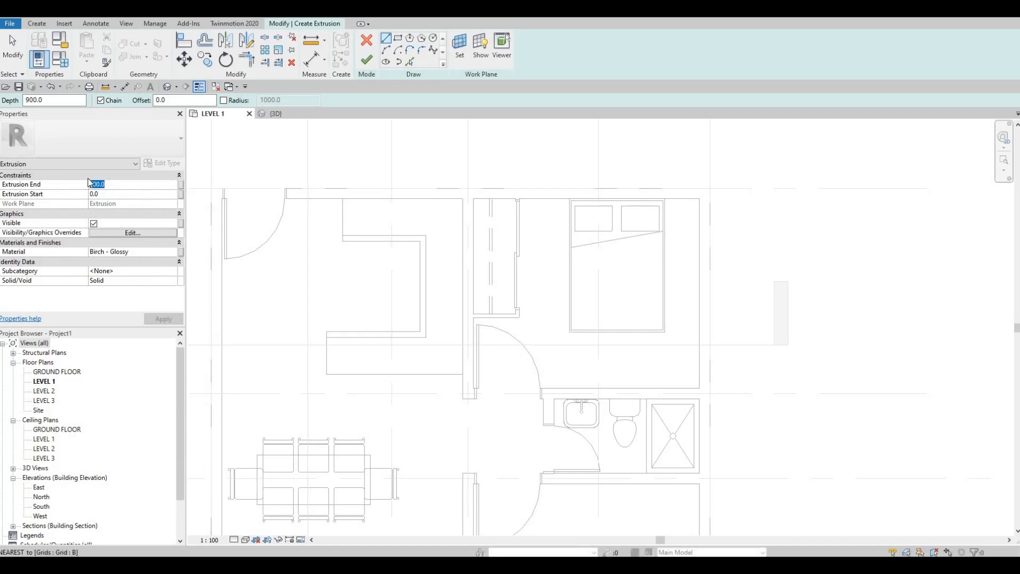
text(25)
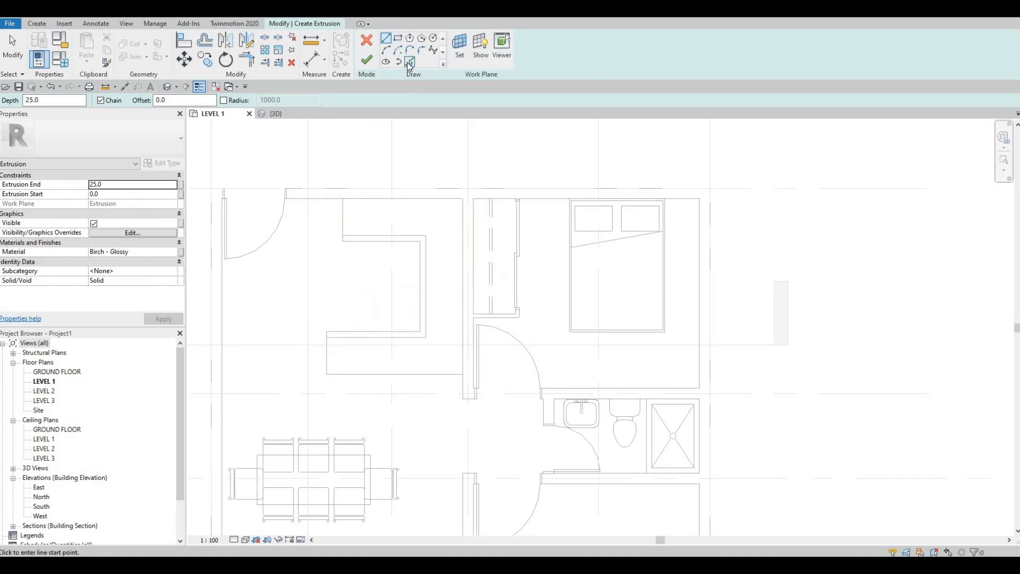
click(408, 62)
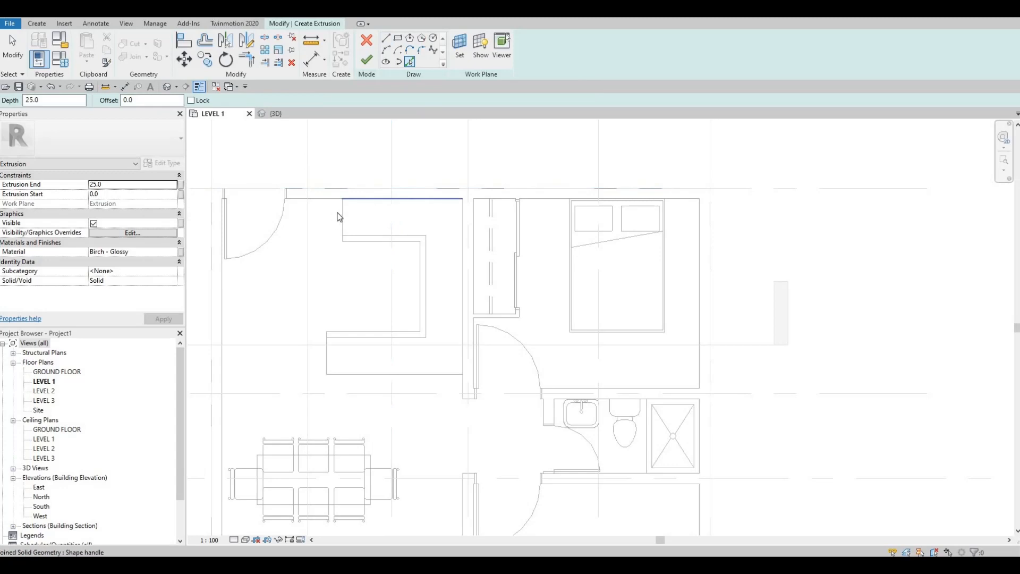
click(366, 199)
click(342, 213)
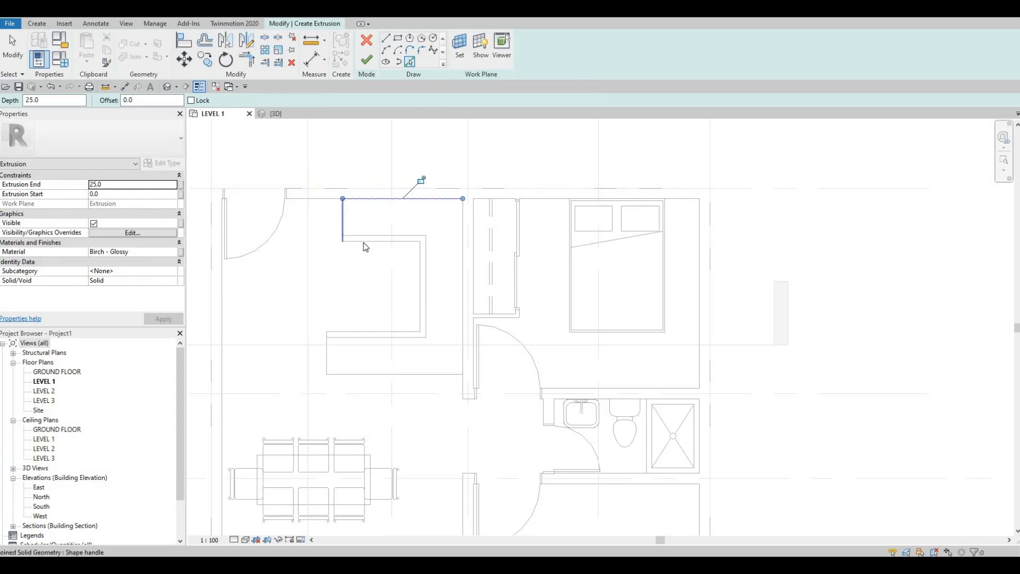
click(398, 241)
click(422, 273)
click(462, 254)
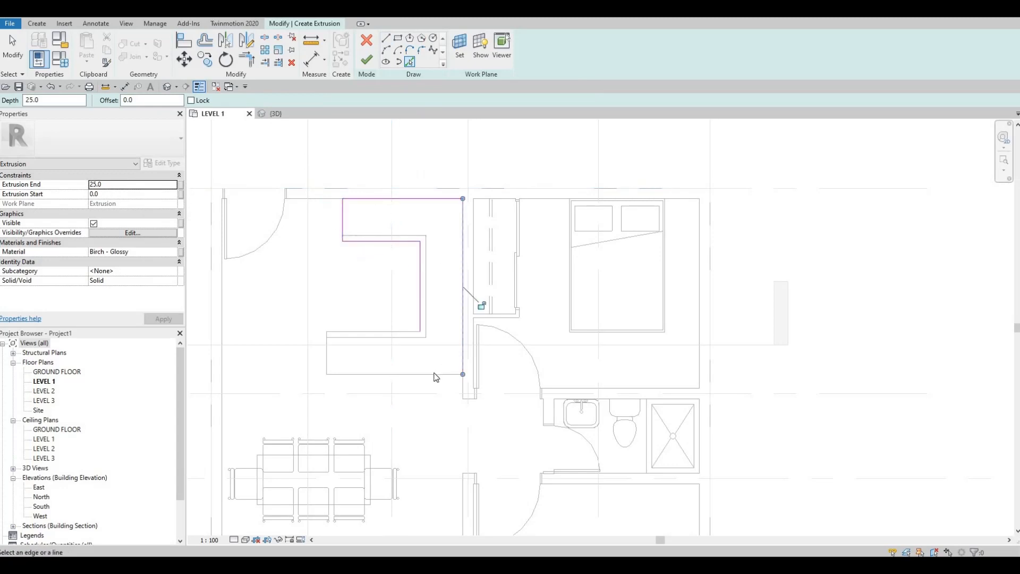
click(346, 371)
click(326, 353)
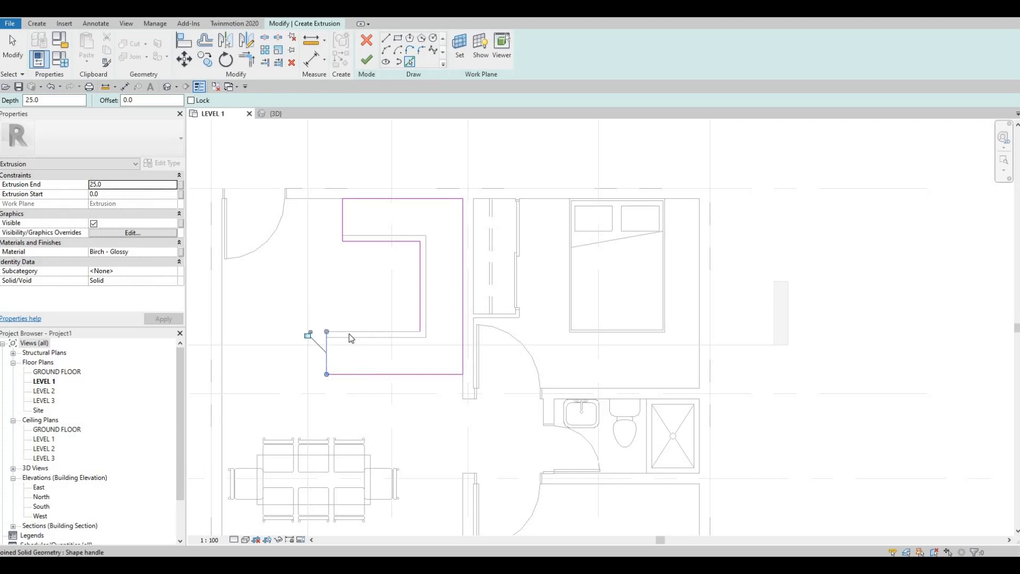
click(372, 331)
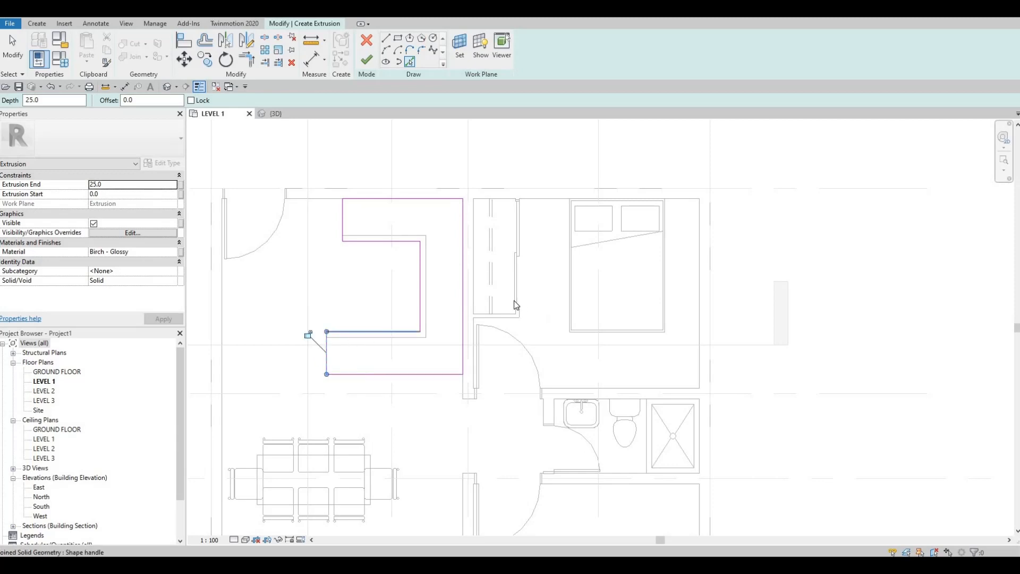
Step: Assign the Granite, Cut, Polished material from the AEC Stone library to the countertop extrusion
click(176, 254)
click(174, 252)
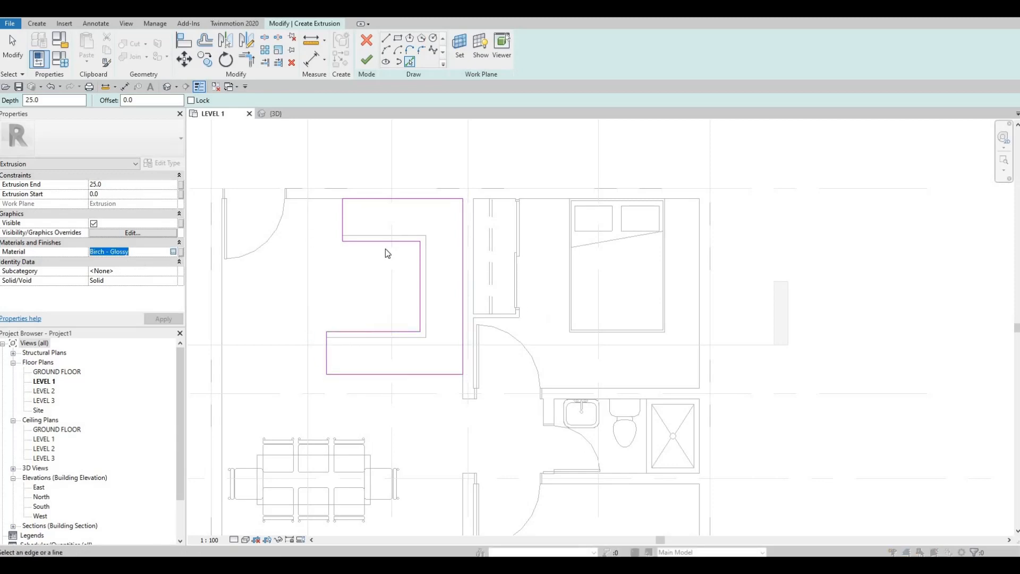
click(340, 327)
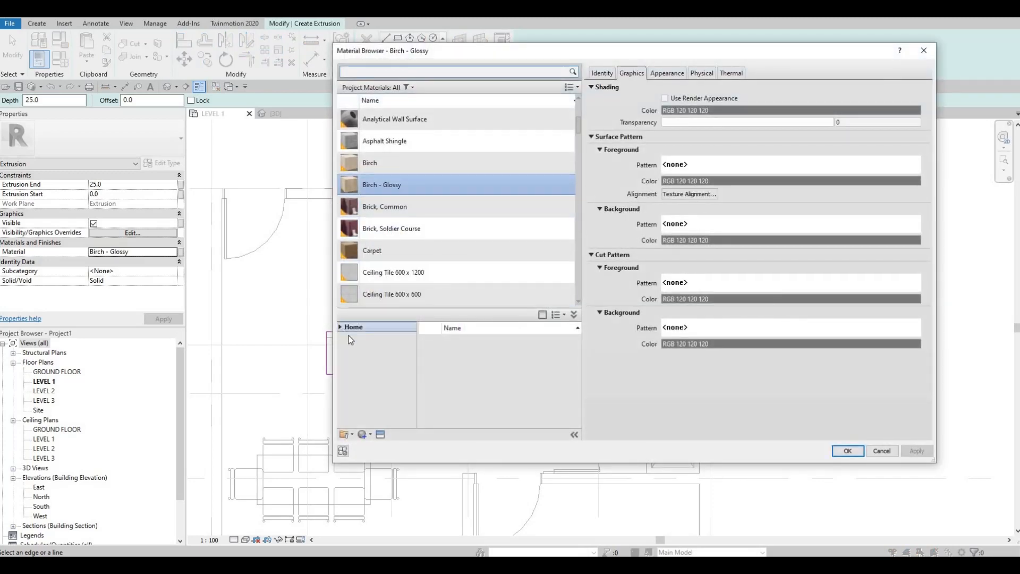
click(346, 349)
click(345, 349)
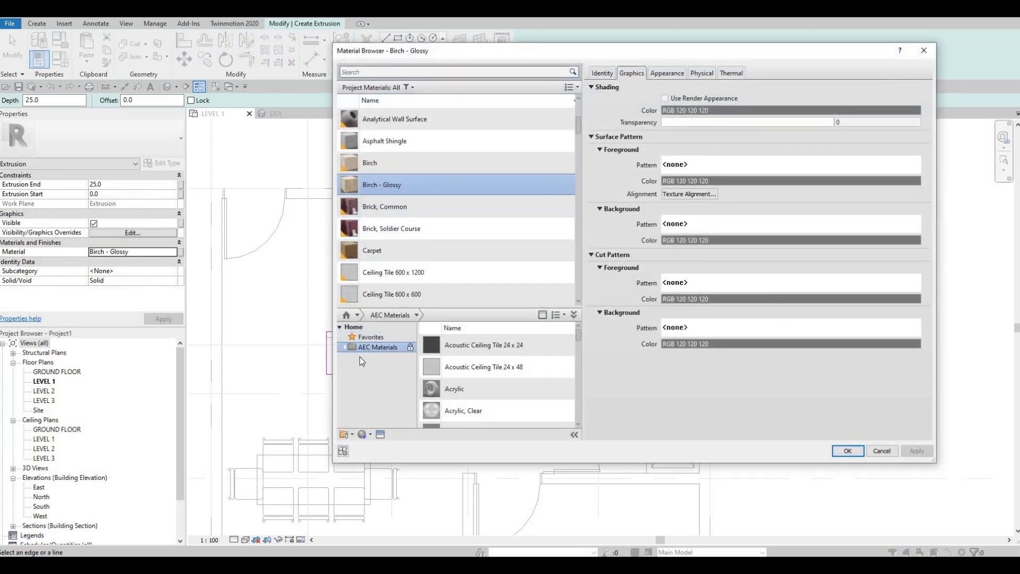
scroll(381, 412, down, 2)
scroll(381, 413, down, 1)
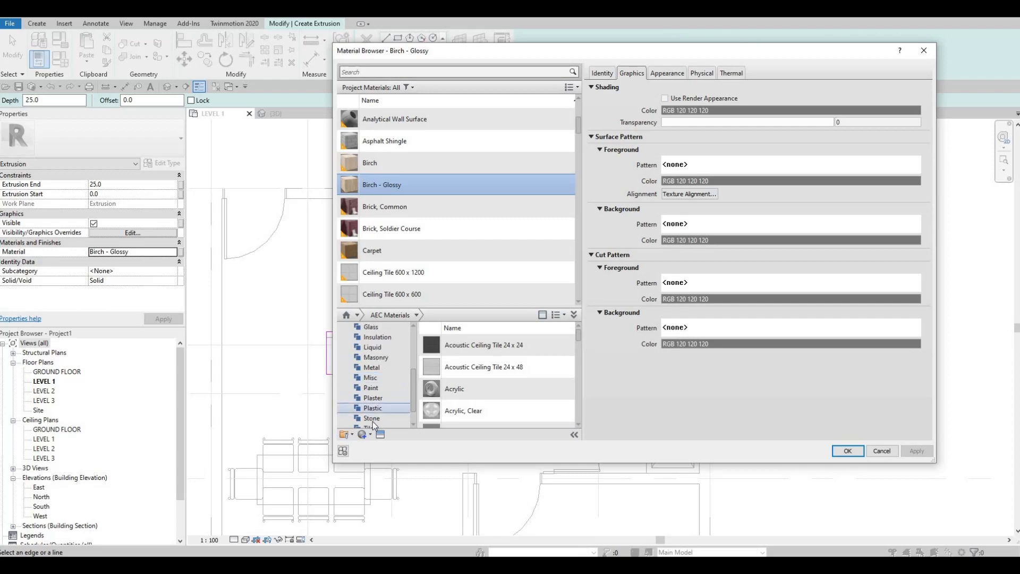
click(372, 418)
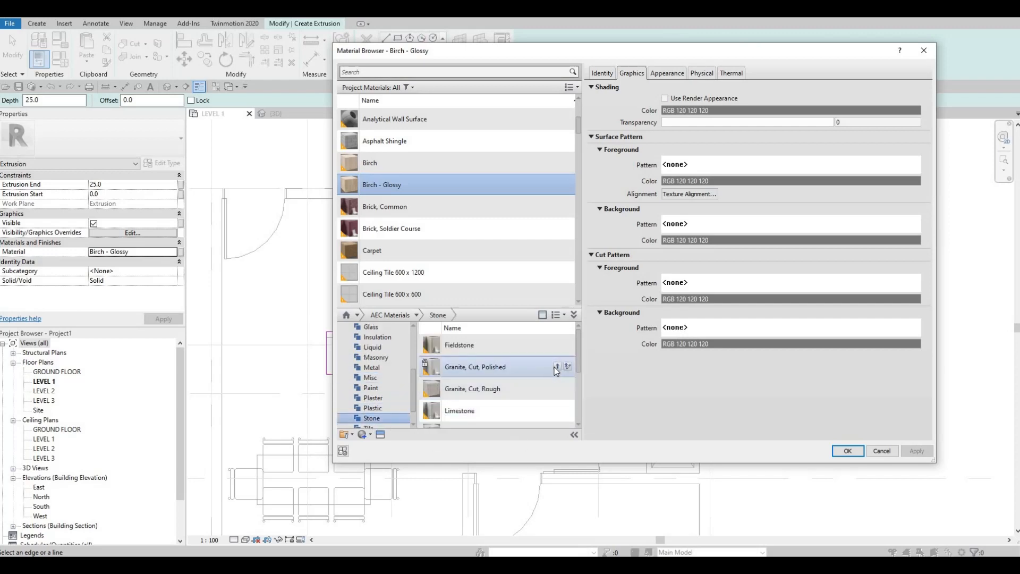
click(557, 366)
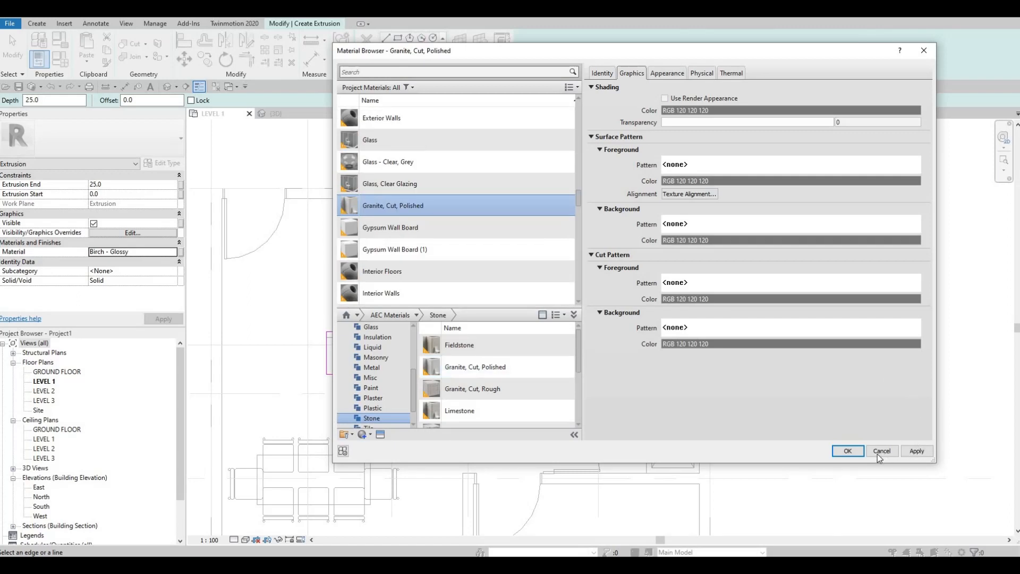
click(848, 451)
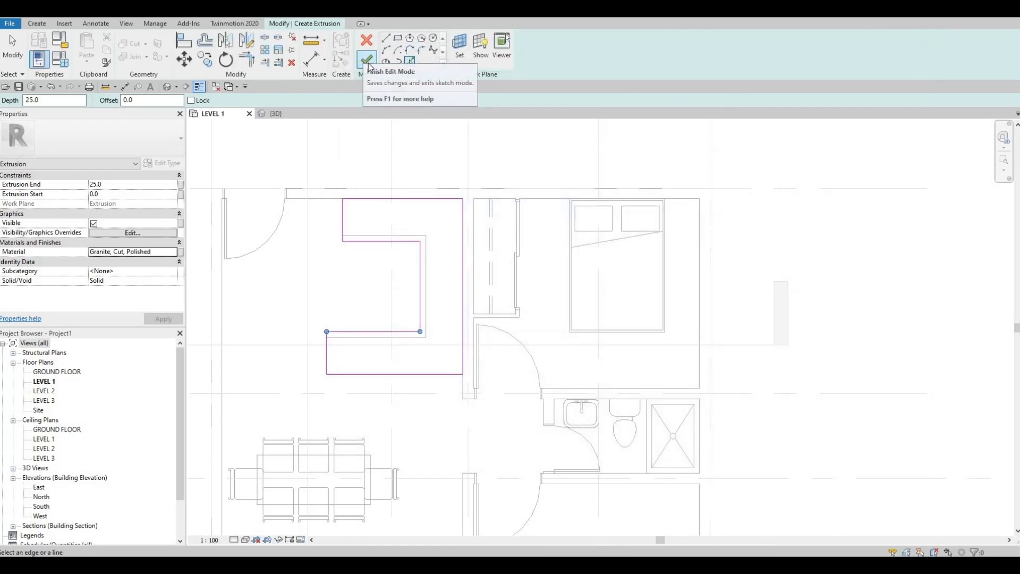
Step: Finish the countertop extrusion and inspect it on the counter in the 3D view
click(366, 60)
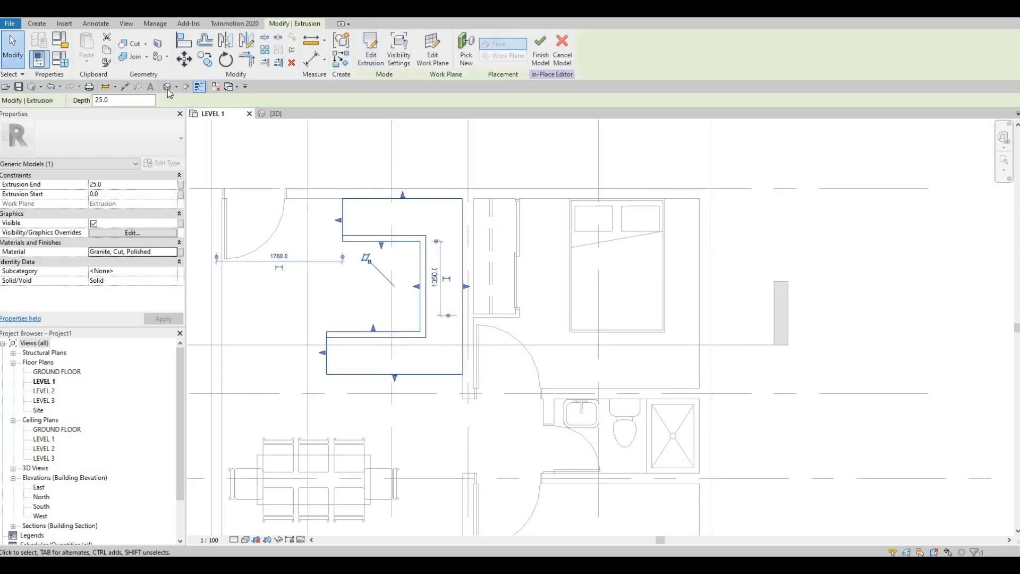
click(276, 113)
scroll(367, 276, up, 5)
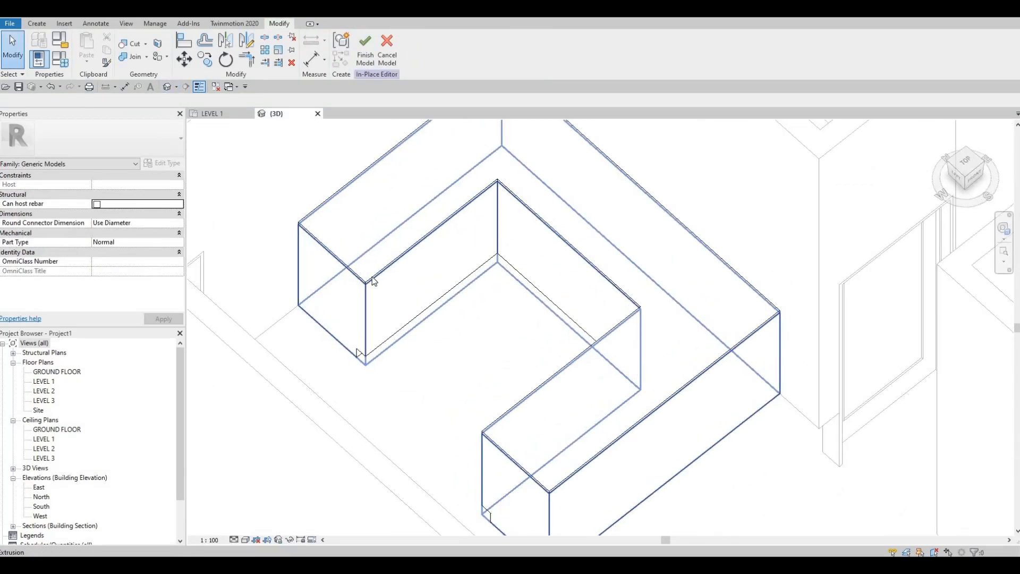
scroll(379, 263, up, 2)
scroll(434, 262, down, 5)
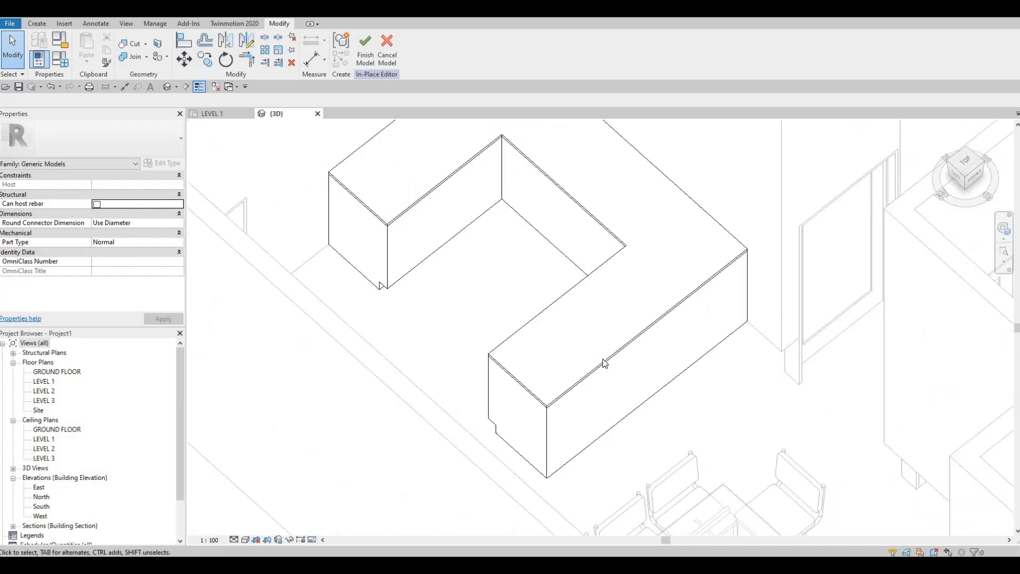
middle_drag(600, 398, 566, 351)
scroll(566, 352, down, 1)
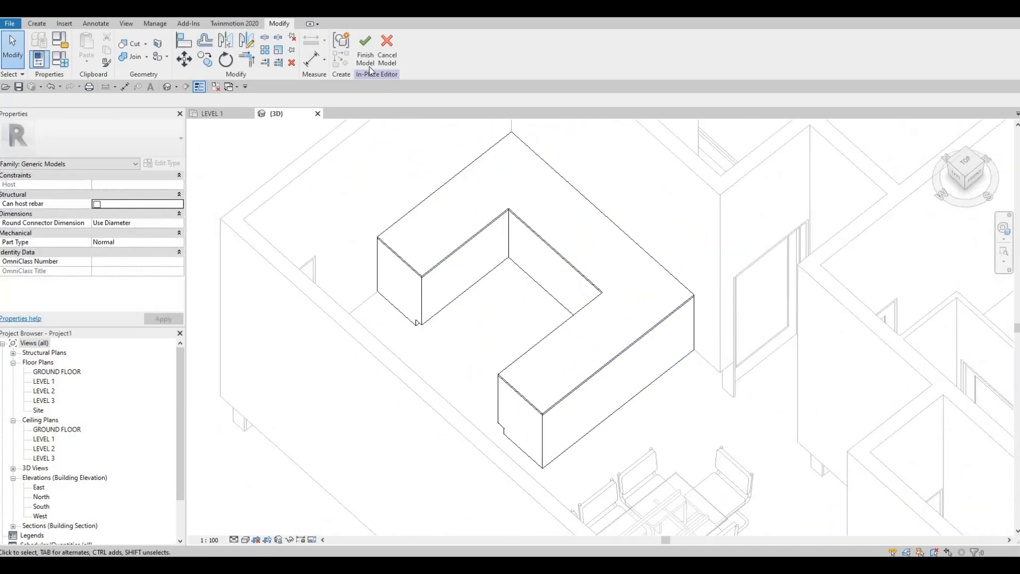
Step: Select the birch counter base and pull its long outer face inward so the granite top overhangs it
click(547, 422)
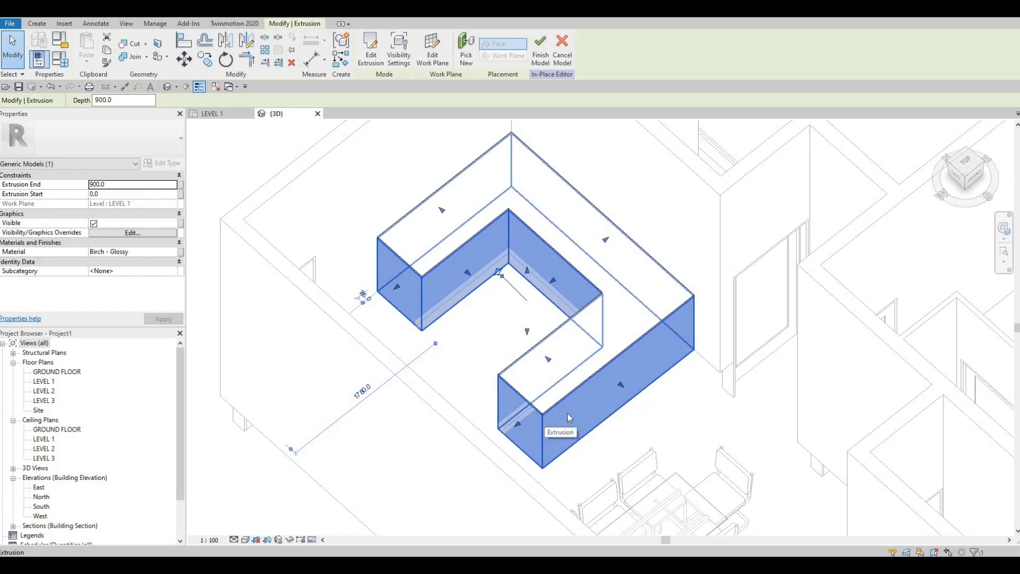
scroll(518, 417, up, 5)
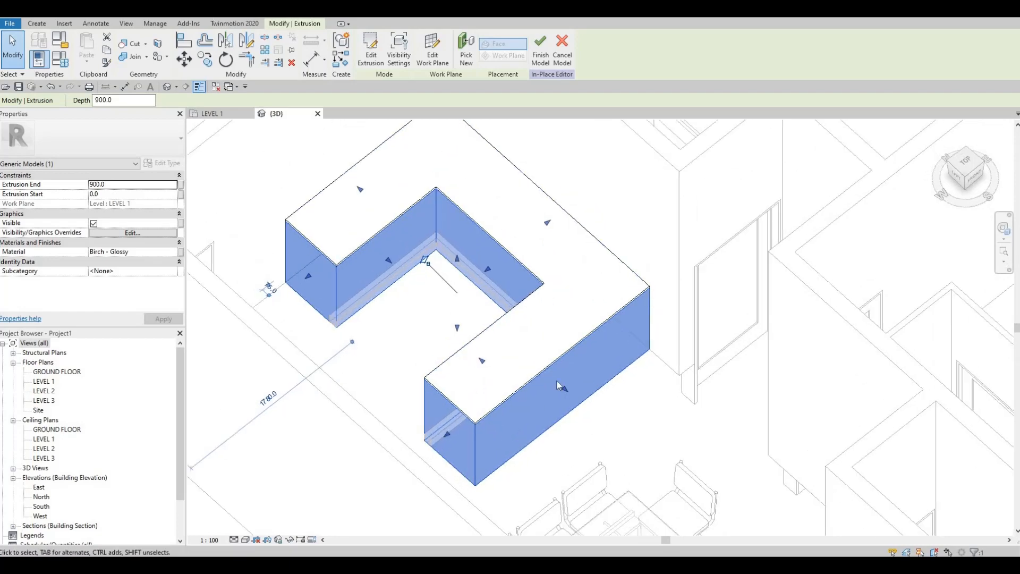
drag(560, 385, 541, 366)
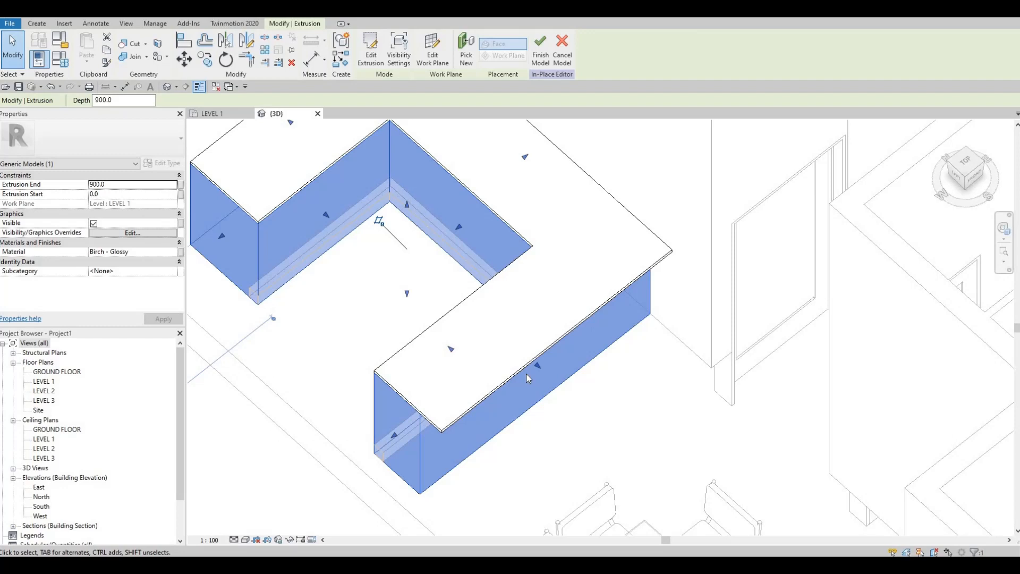
Step: Pull the birch base's long outer face slightly outward under the granite top and finish the in-place counter model
drag(537, 366, 542, 370)
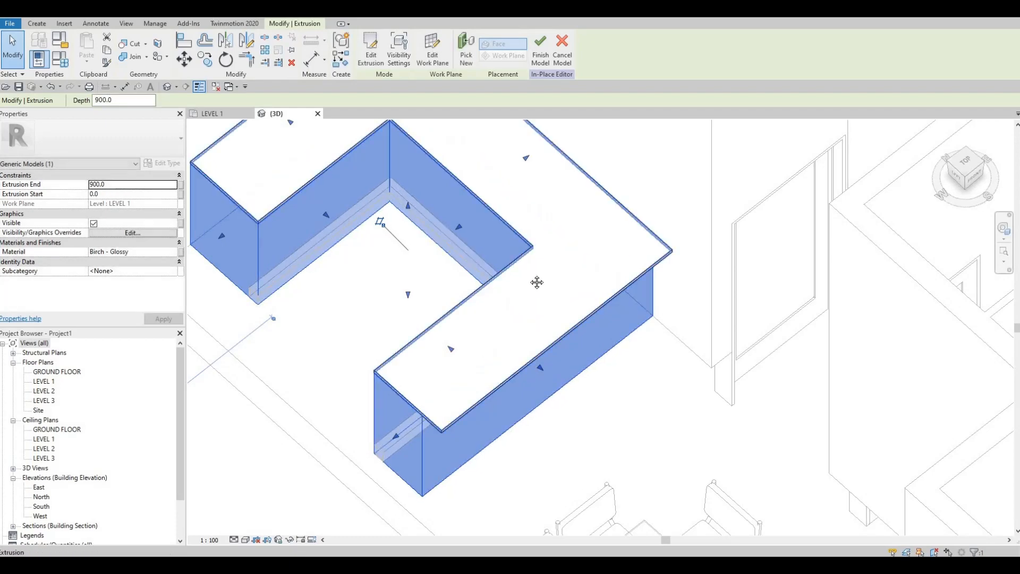
middle_drag(556, 255, 569, 304)
scroll(549, 264, down, 1)
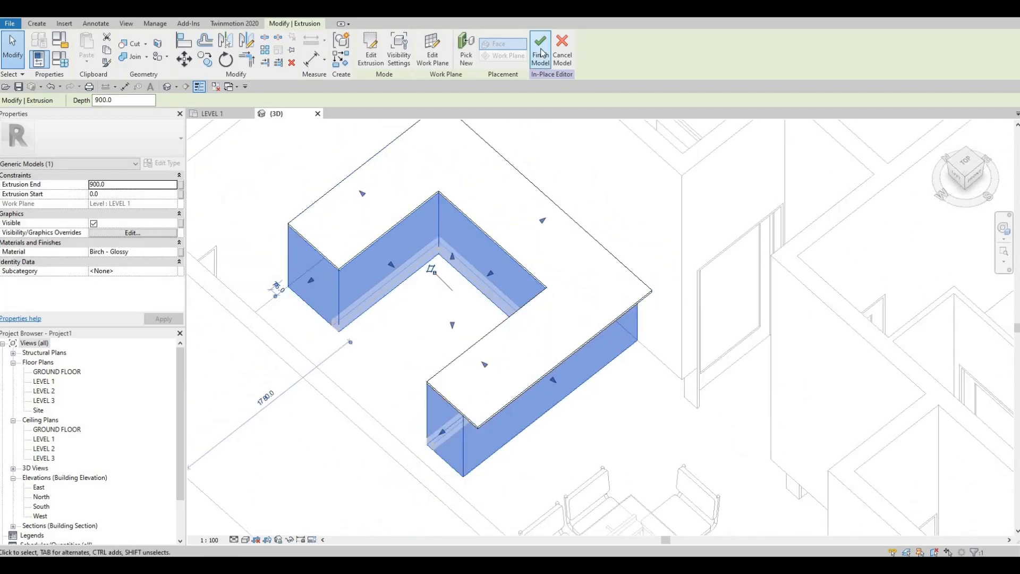
click(541, 52)
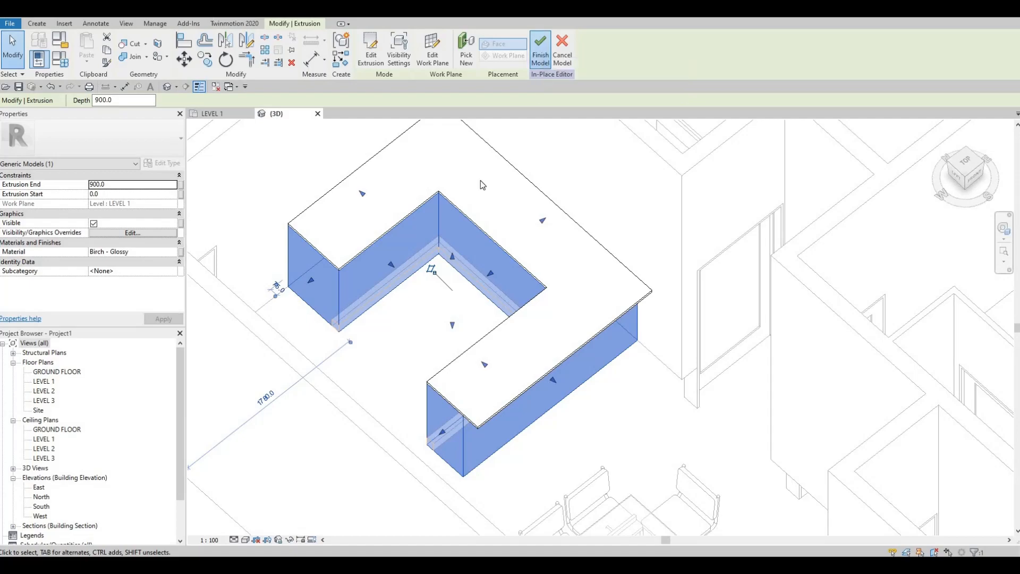
scroll(603, 239, up, 1)
shift+middle_drag(603, 239, 370, 244)
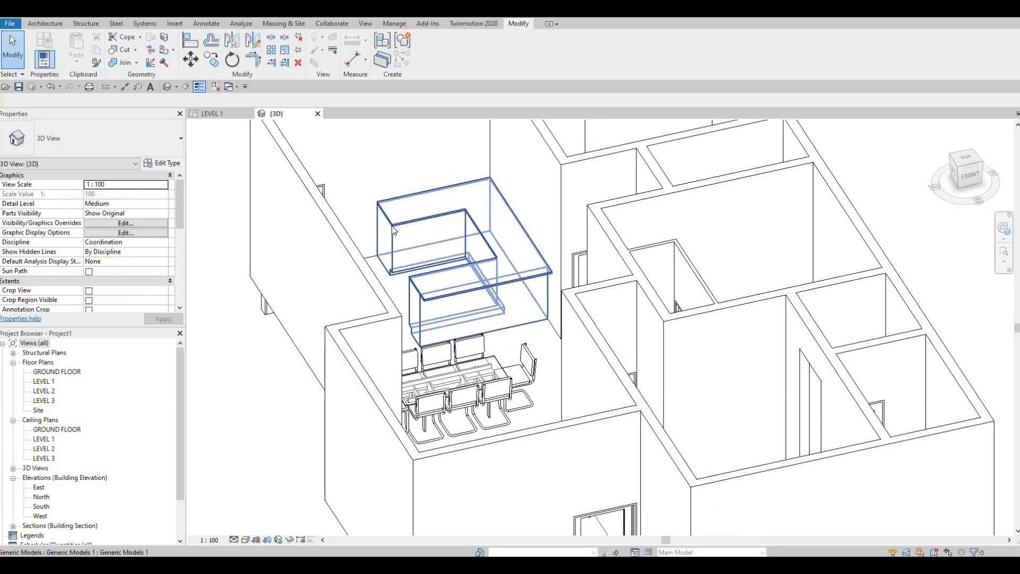
scroll(394, 230, up, 5)
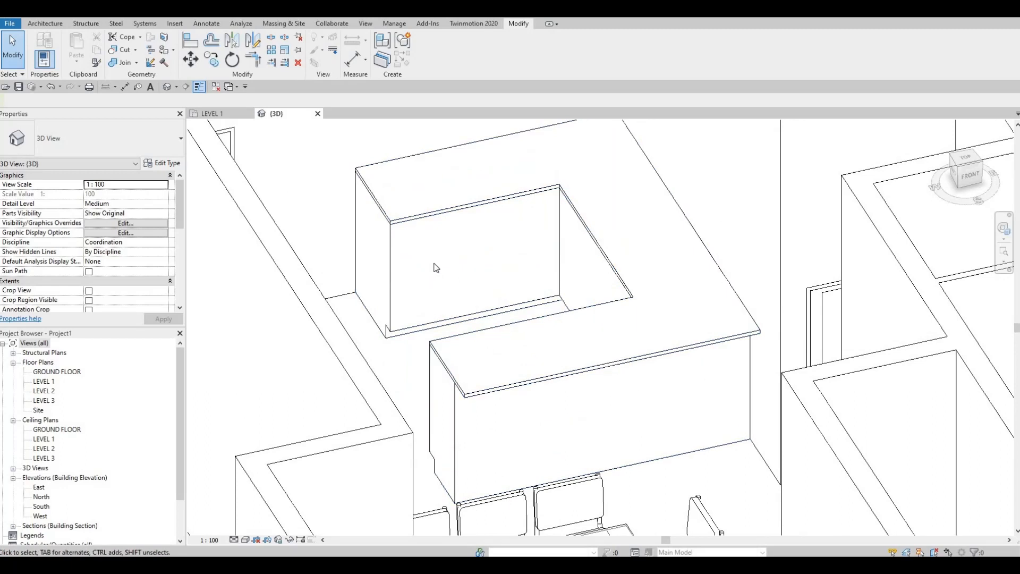
scroll(320, 289, down, 2)
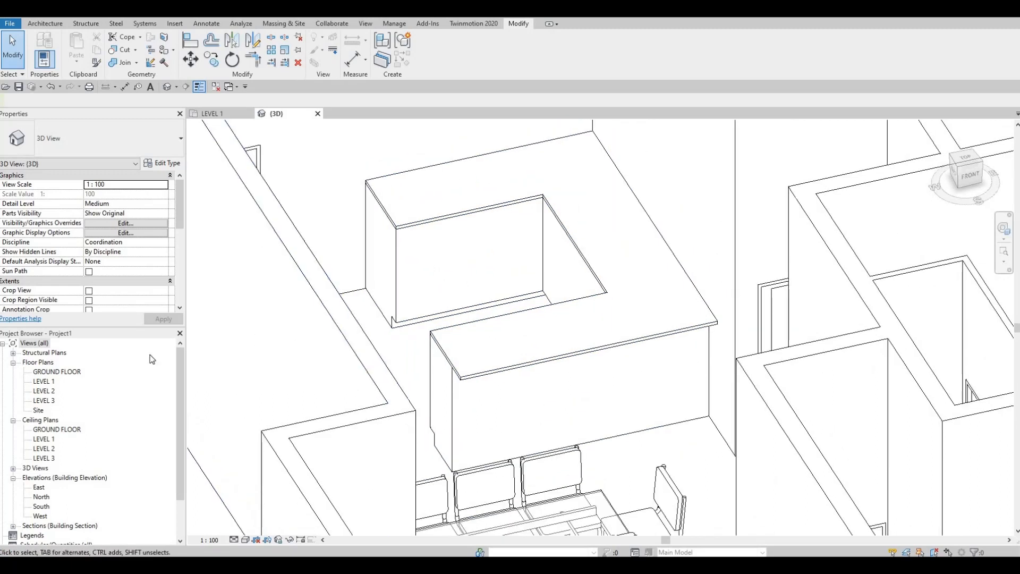
Step: Open the LEVEL 1 floor plan and examine the extents and viewing direction of the horizontal section through the counter
double_click(44, 381)
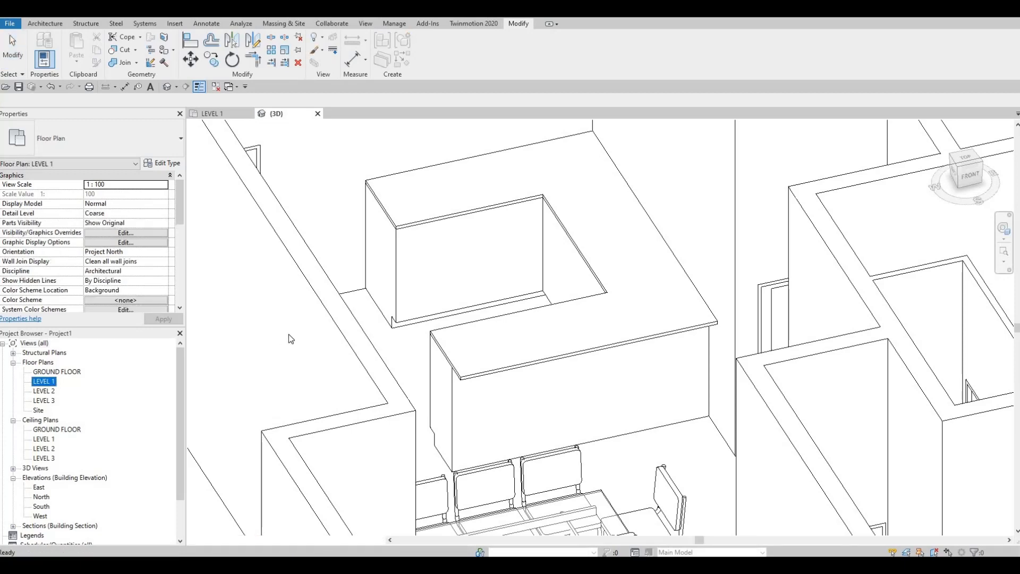
scroll(403, 299, down, 2)
scroll(460, 345, up, 1)
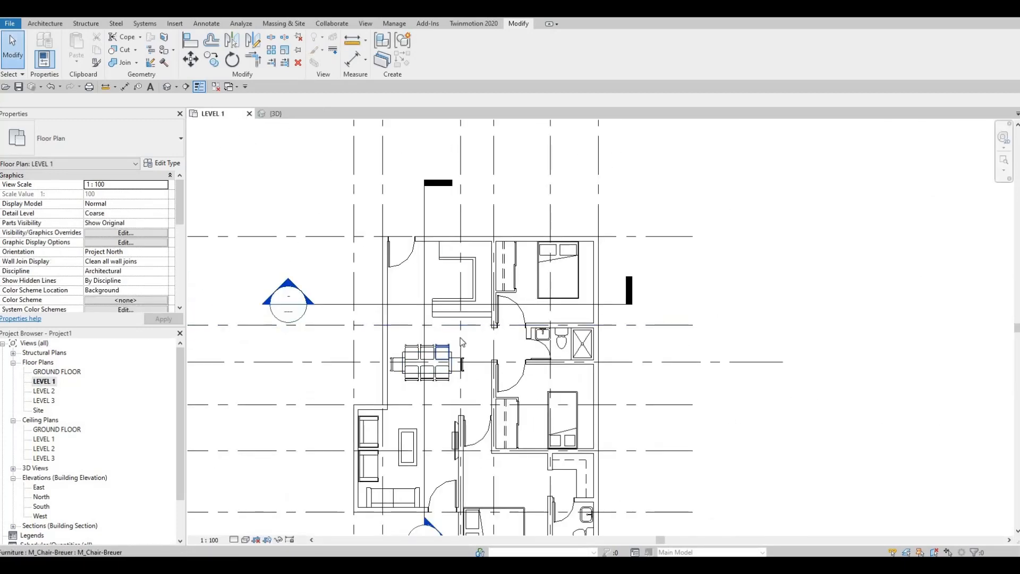
middle_drag(447, 433, 451, 340)
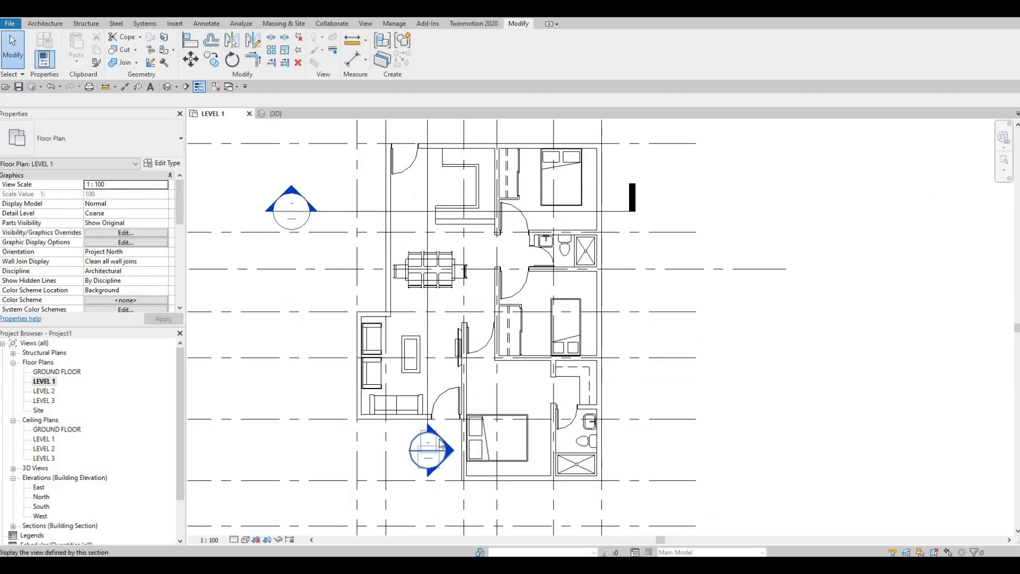
key(Escape)
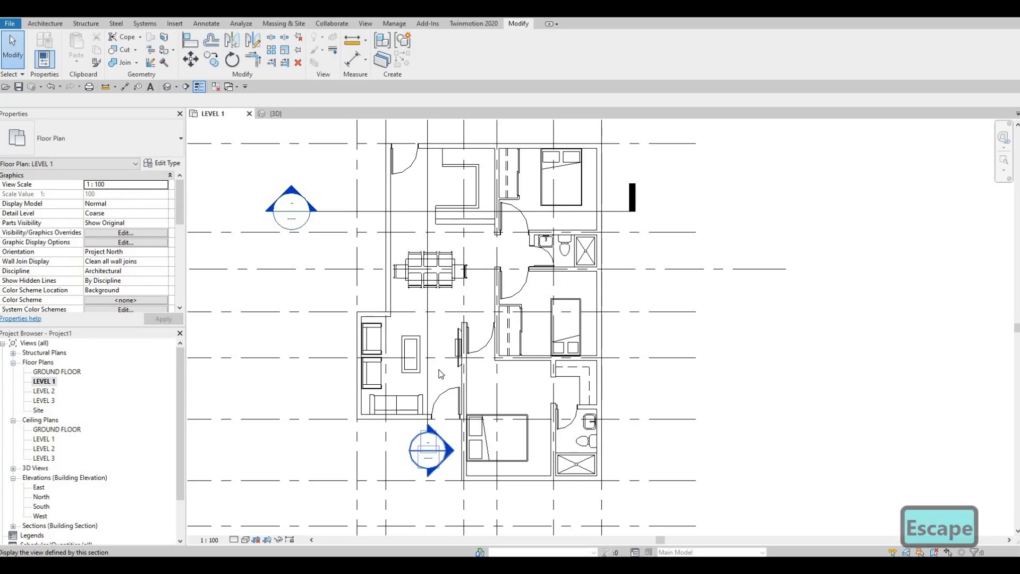
key(Escape)
scroll(374, 330, up, 3)
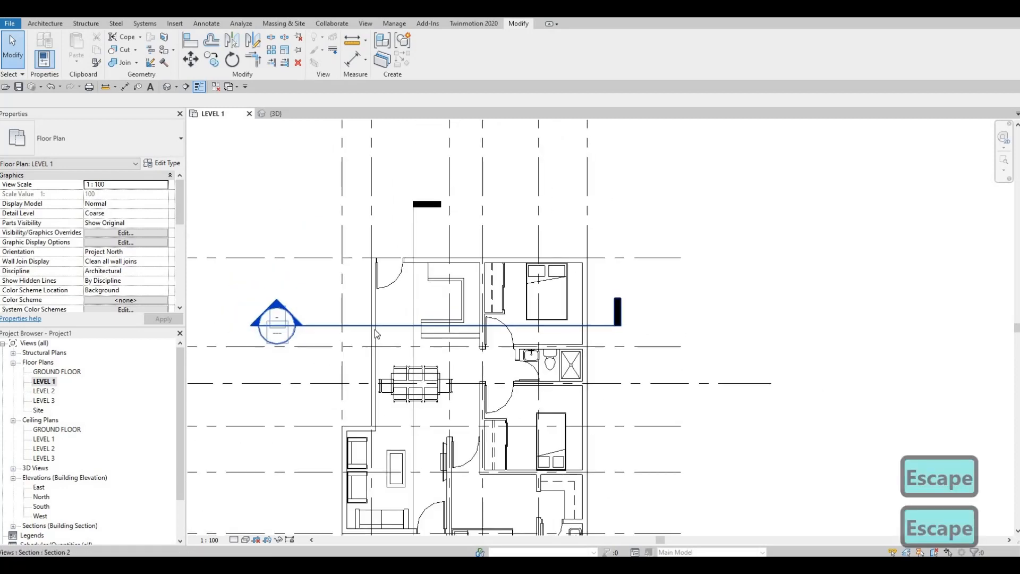
drag(382, 329, 414, 302)
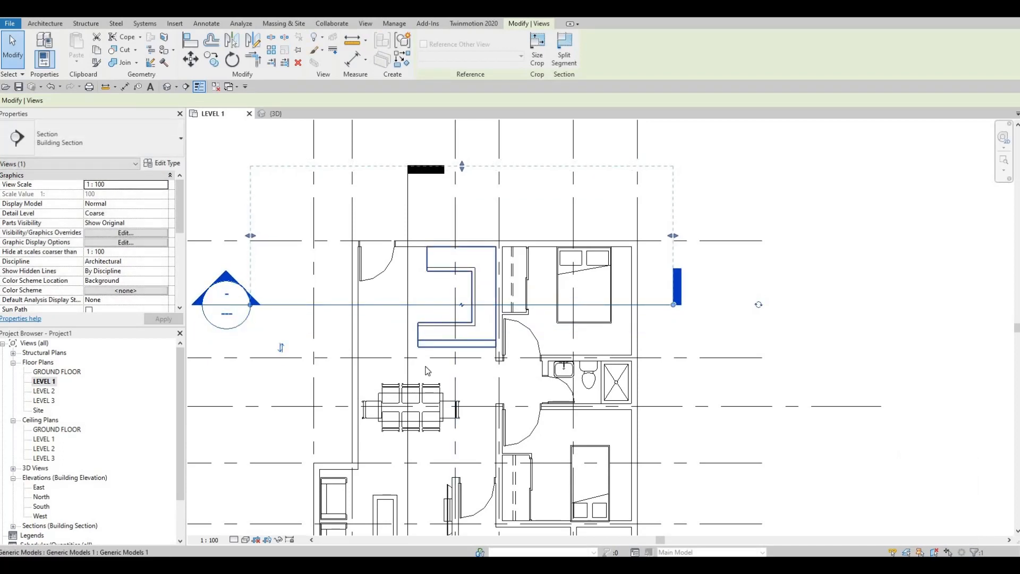
scroll(428, 371, down, 2)
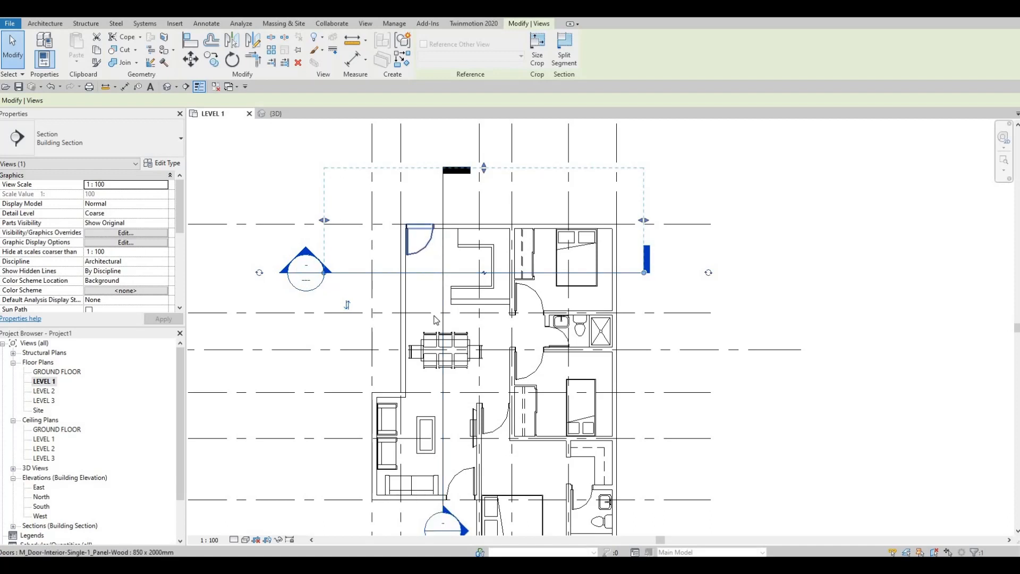
middle_drag(350, 310, 351, 322)
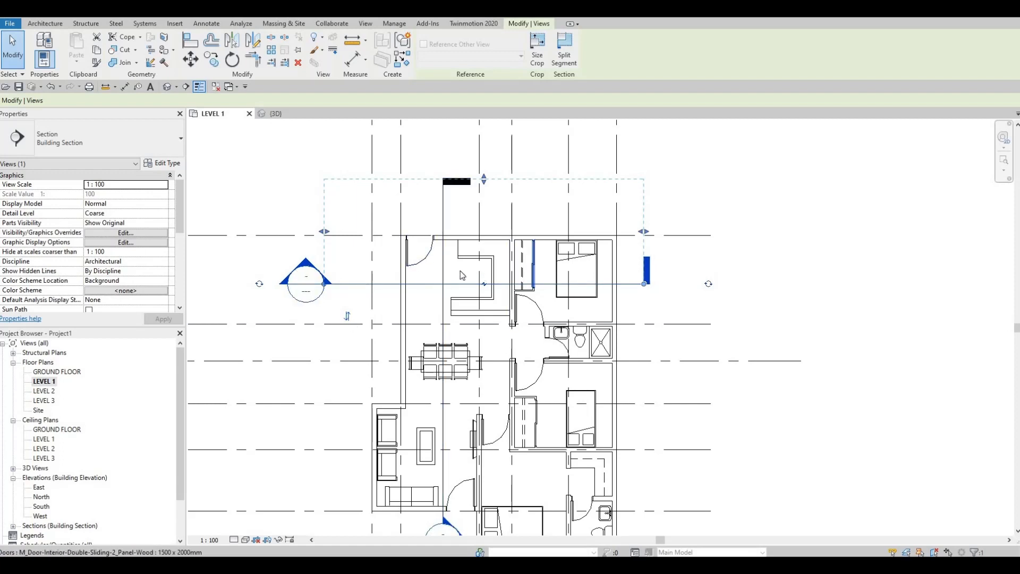
middle_drag(450, 320, 444, 368)
key(Escape)
key(Escape)
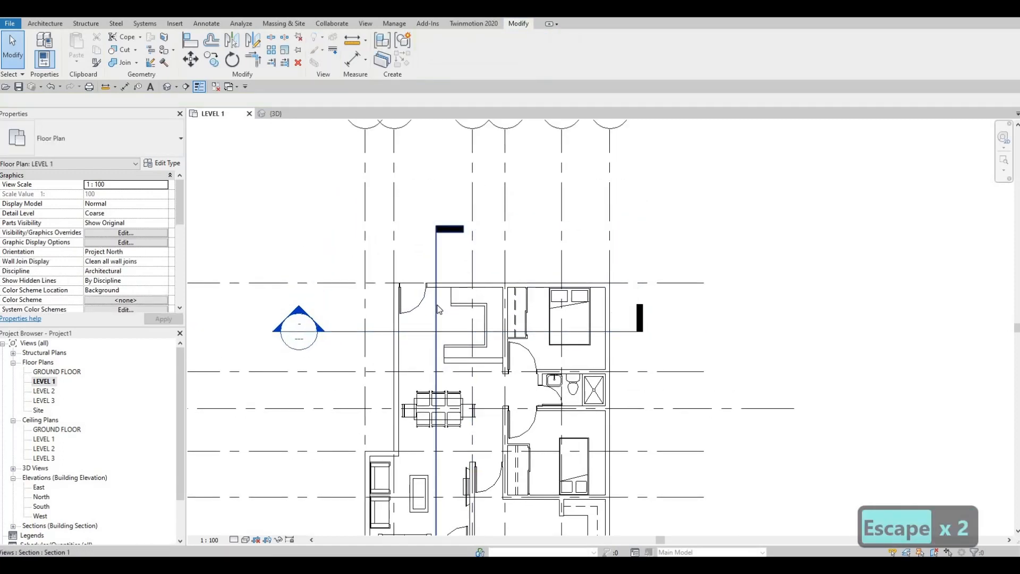
Step: Select the vertical section line beside the counter to check its extents, and open its section view
click(437, 309)
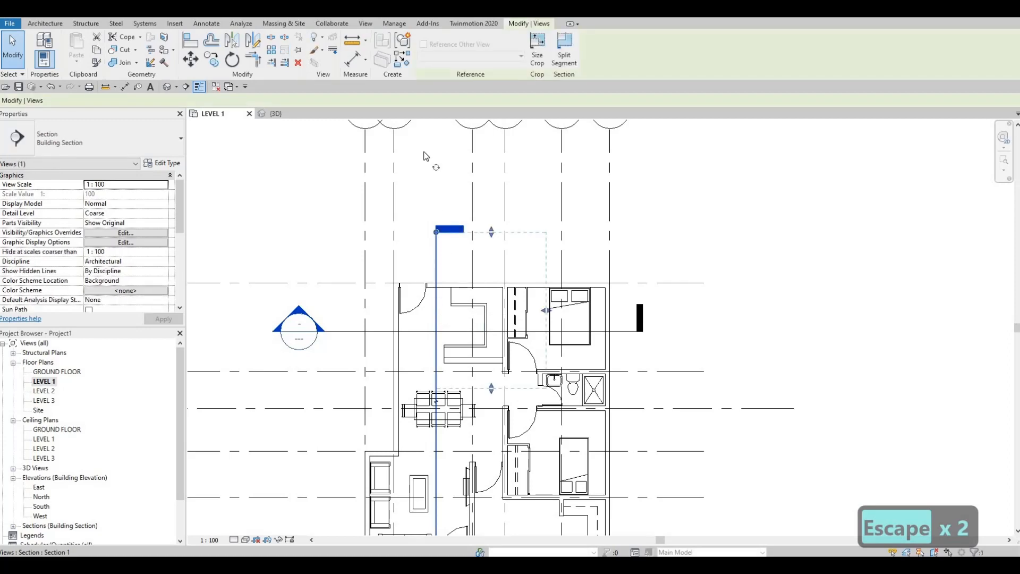
scroll(454, 452, down, 3)
middle_drag(455, 452, 433, 248)
key(Escape)
scroll(437, 342, up, 2)
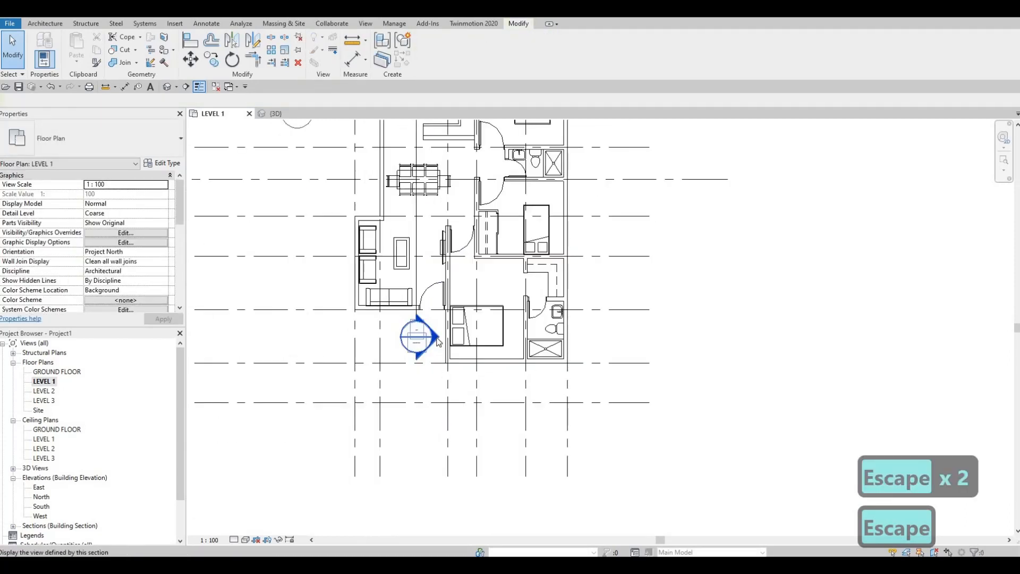
double_click(417, 336)
Step: Enlarge the Section 1 crop region upward and to both sides, covering the counter, the dining area and the living room
middle_drag(630, 289, 524, 228)
scroll(523, 227, up, 3)
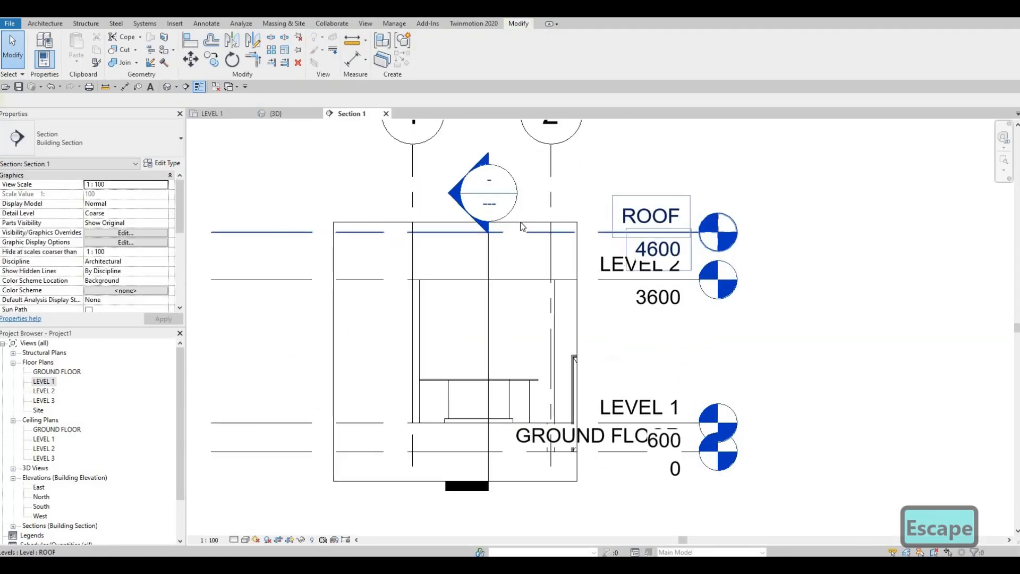
key(Escape)
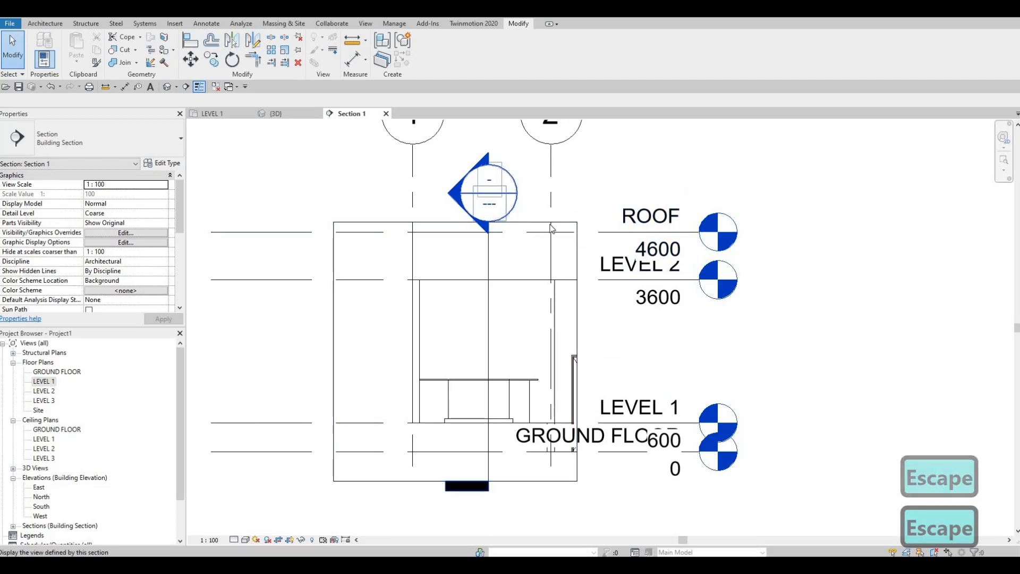
click(578, 351)
drag(582, 352, 708, 351)
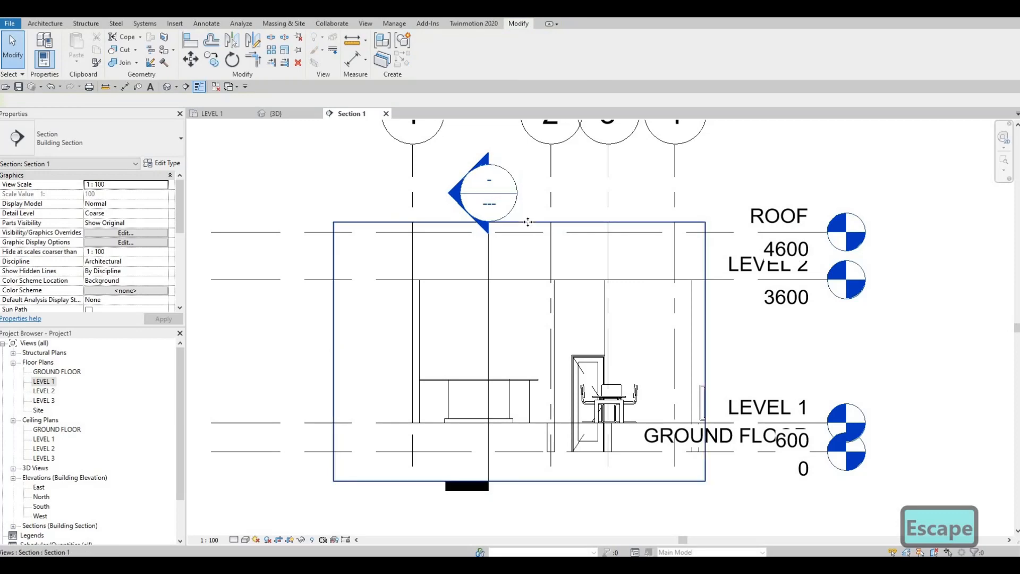
drag(519, 221, 520, 171)
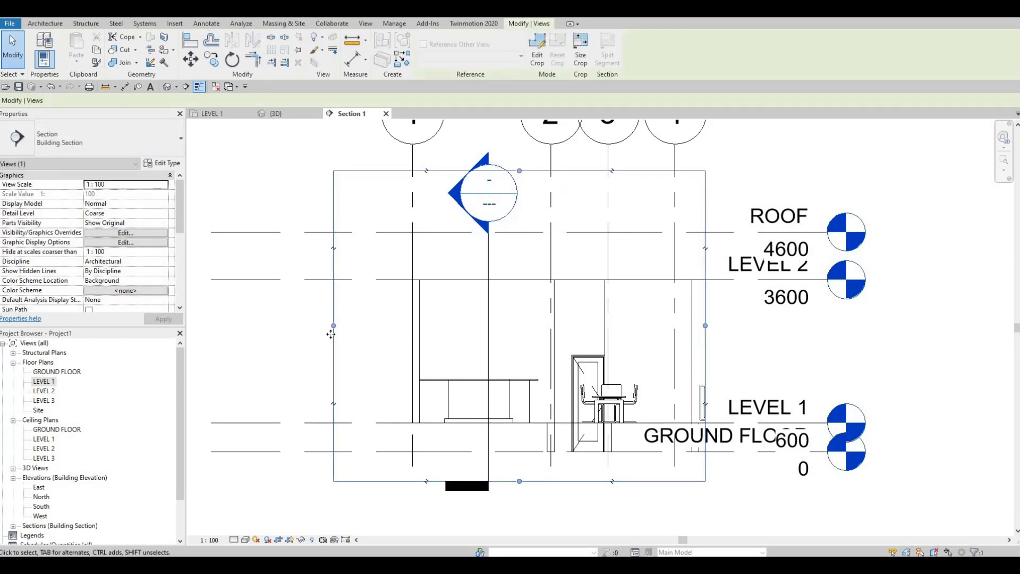
drag(333, 326, 246, 335)
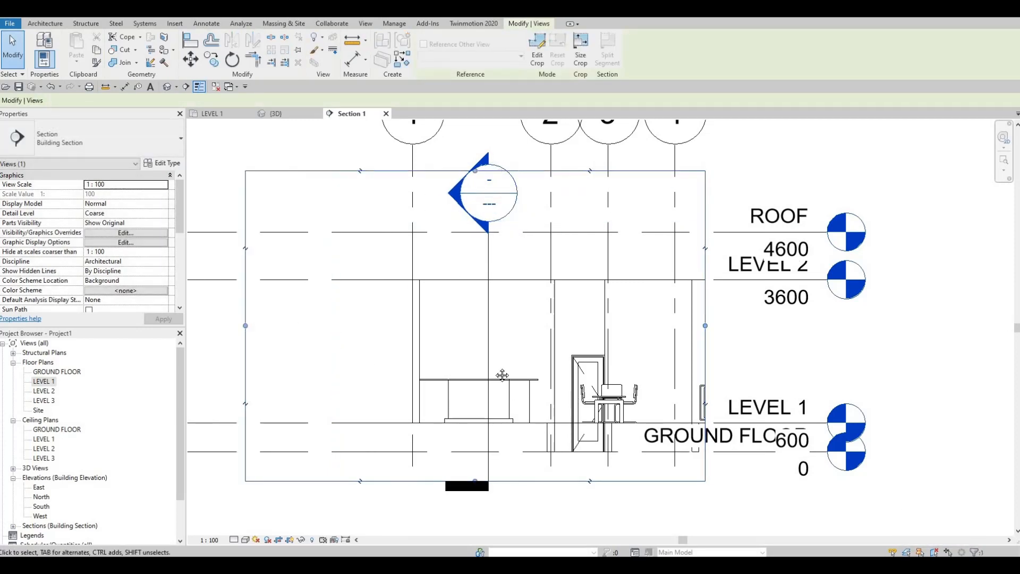
scroll(502, 375, up, 2)
middle_drag(643, 328, 544, 320)
scroll(544, 320, down, 3)
drag(623, 307, 787, 307)
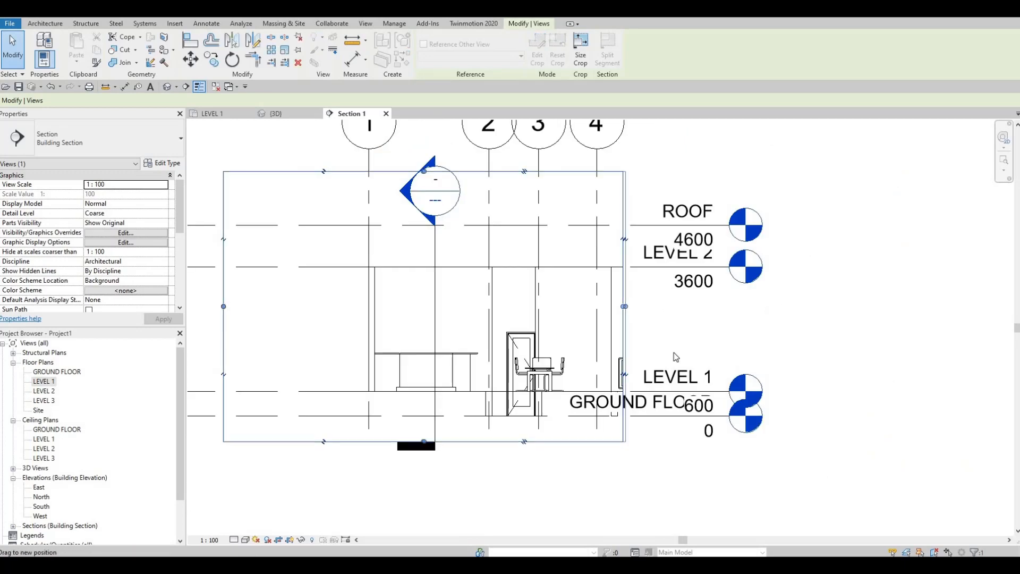
Step: Compare the counter's inner face in Section 1 with the section line's position on the LEVEL 1 plan
scroll(411, 367, up, 5)
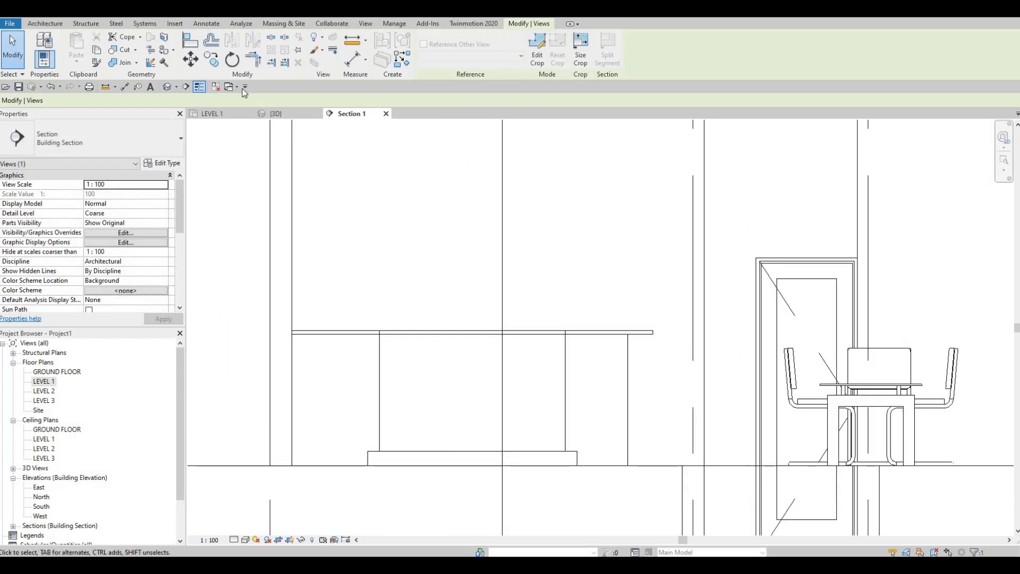
click(212, 114)
middle_drag(419, 149, 428, 243)
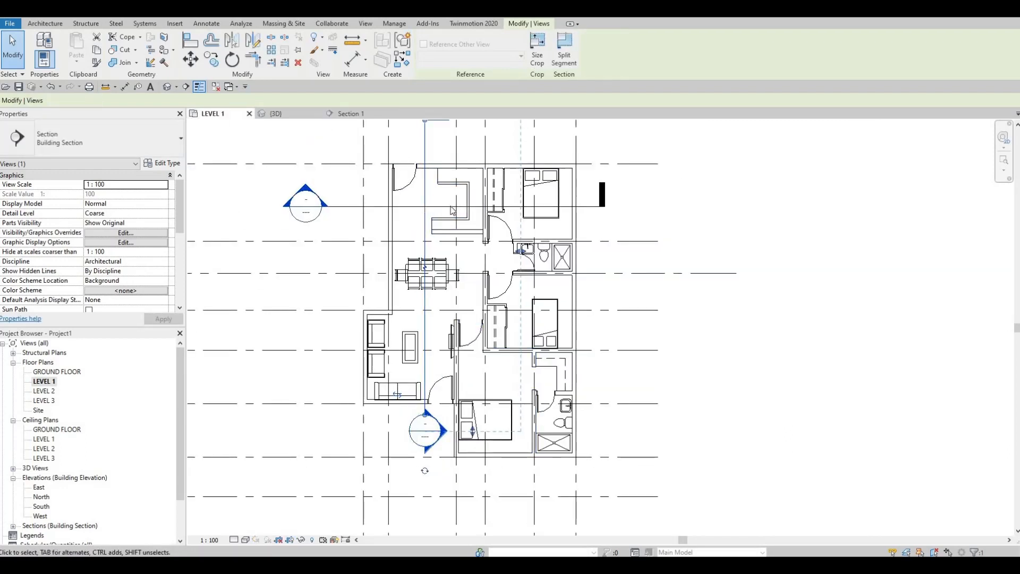
click(349, 115)
scroll(489, 322, down, 2)
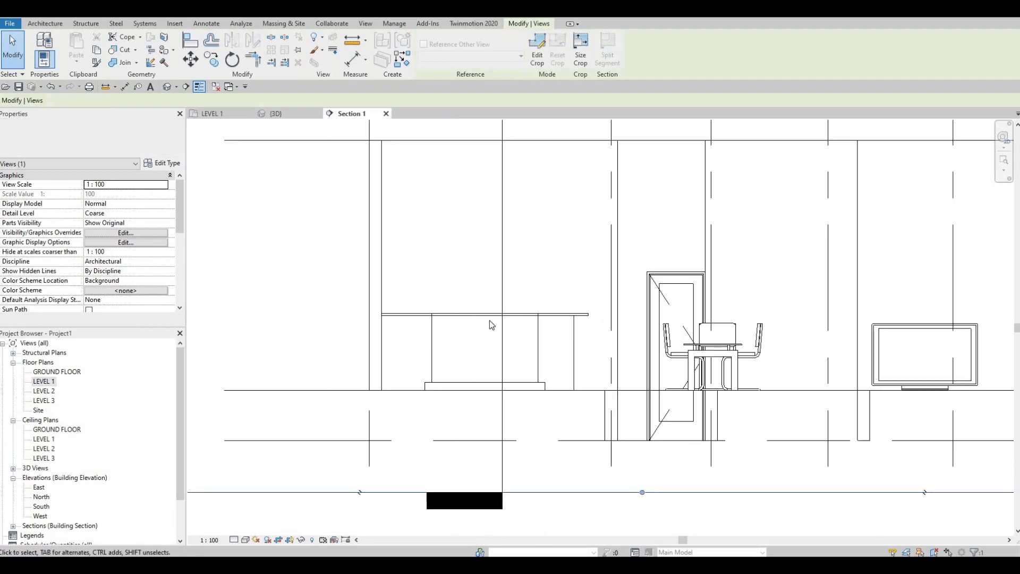
scroll(479, 360, up, 4)
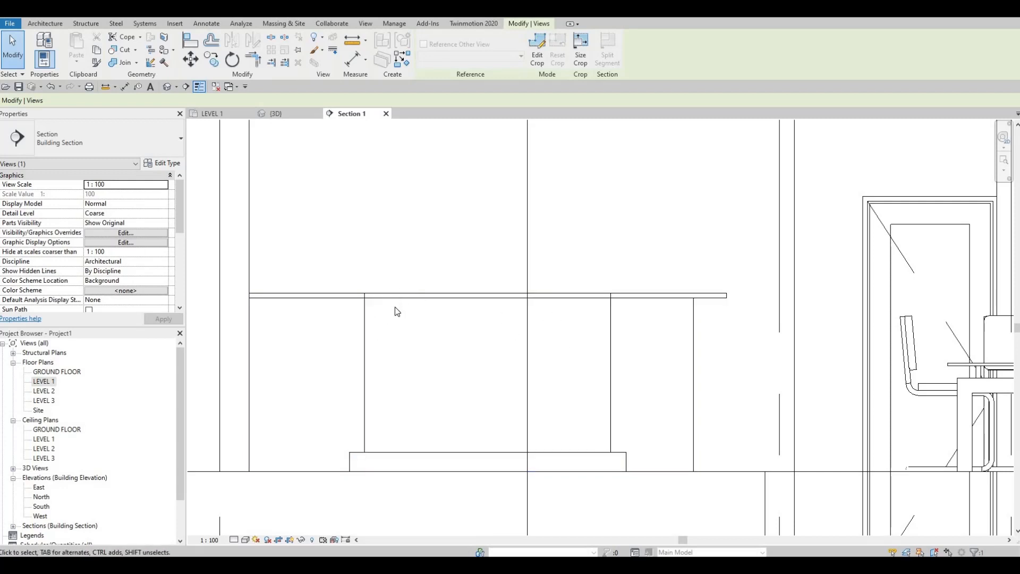
scroll(397, 314, up, 1)
middle_drag(405, 314, 403, 303)
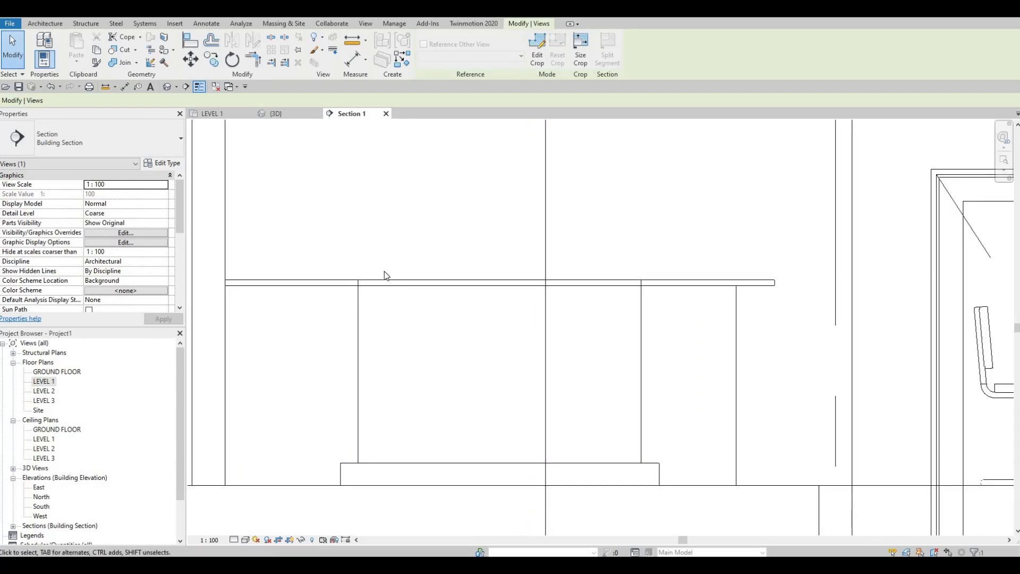
Step: Create a new in-place model in the Generic Models category, accepting the default name Generic Models 2
click(36, 26)
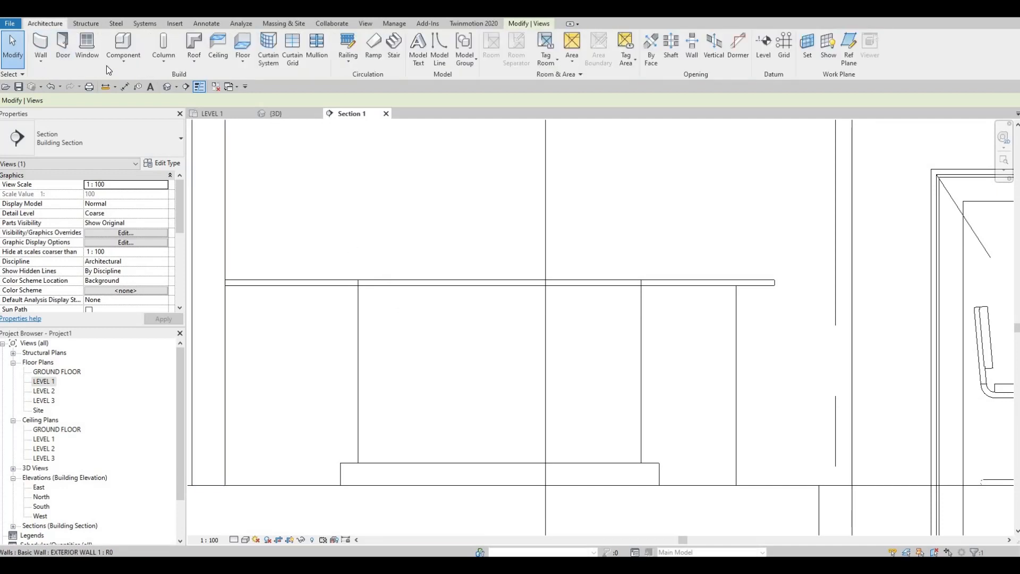
click(123, 59)
click(143, 101)
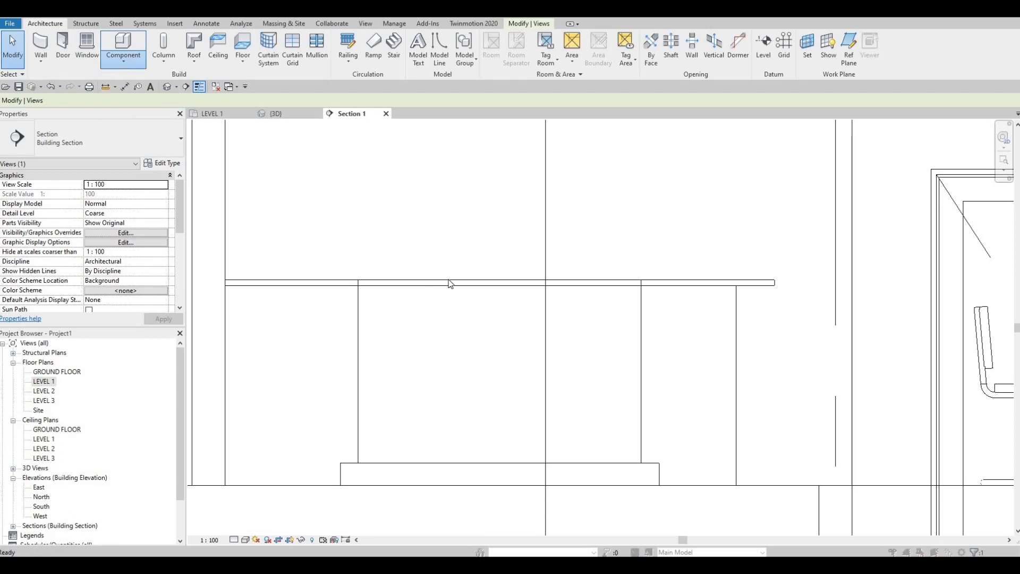
scroll(475, 284, down, 4)
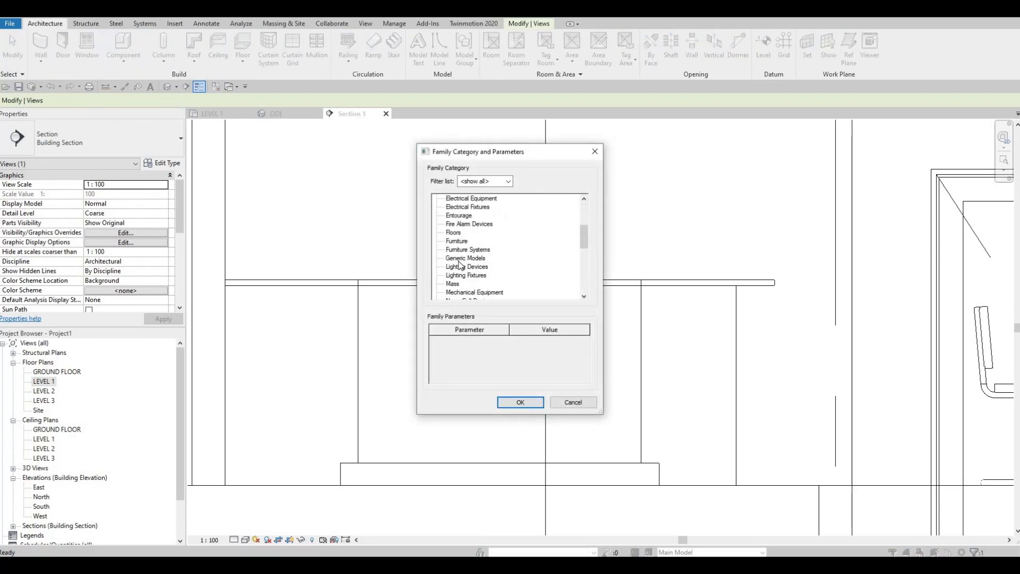
key(g)
click(521, 402)
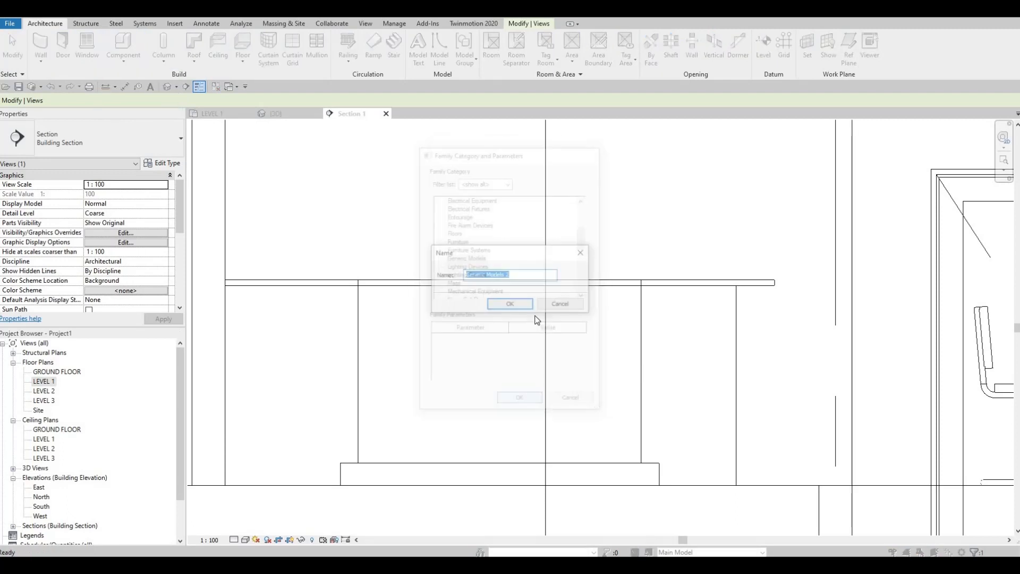
click(510, 305)
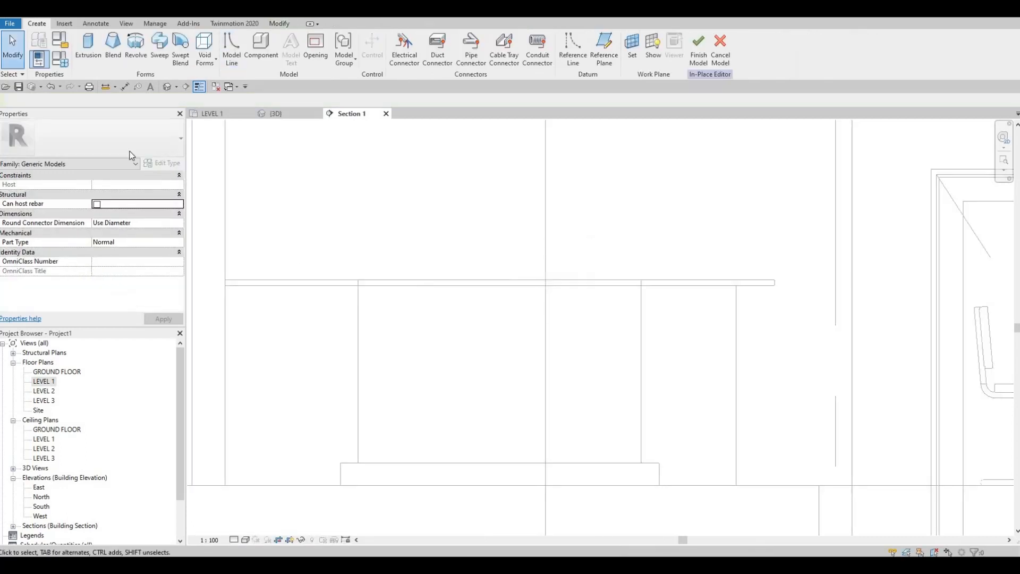
Step: Start a solid extrusion in Section 1, picking the counter's inner face between the base and the countertop as the work plane
click(88, 48)
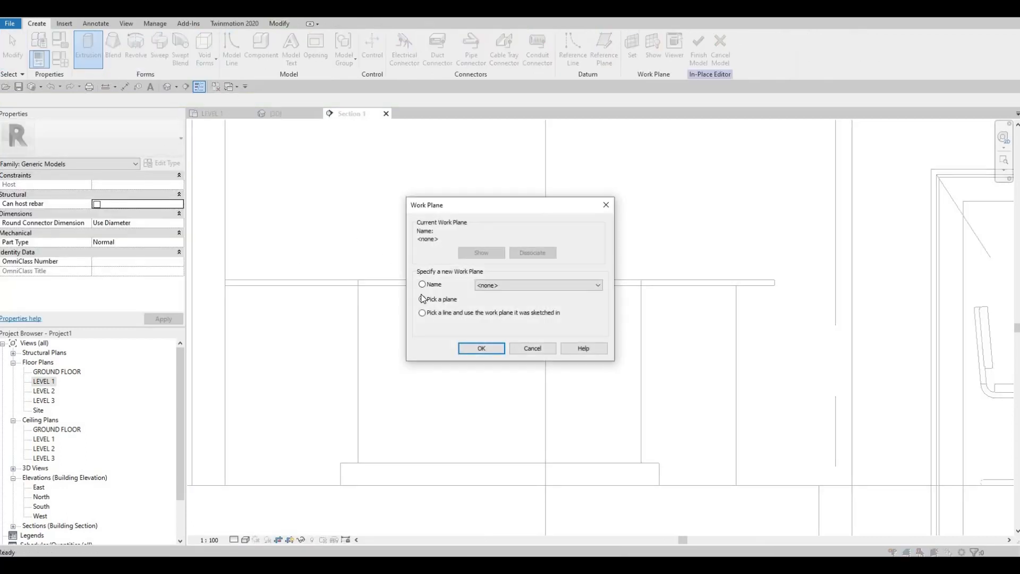
click(423, 299)
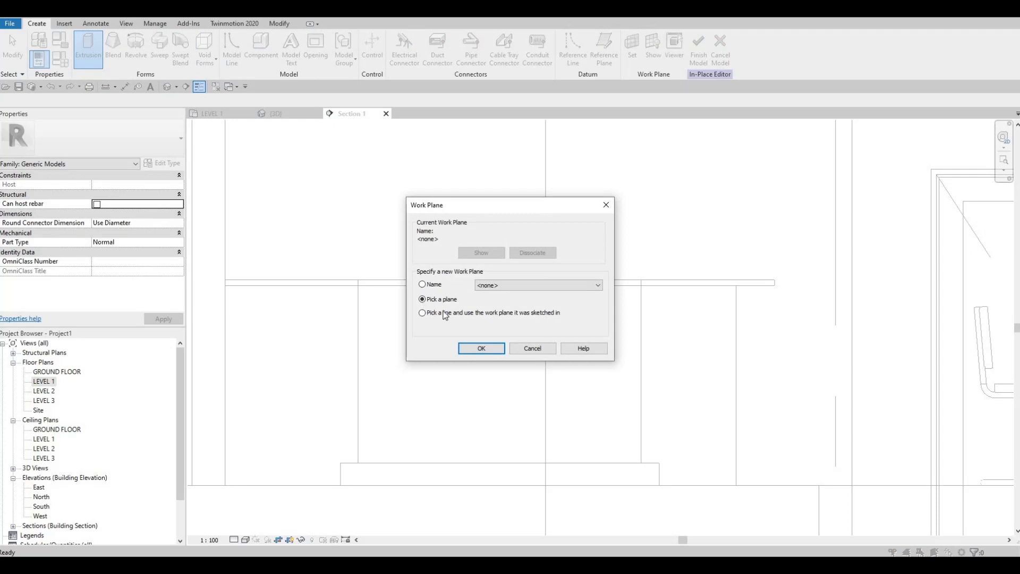
click(479, 351)
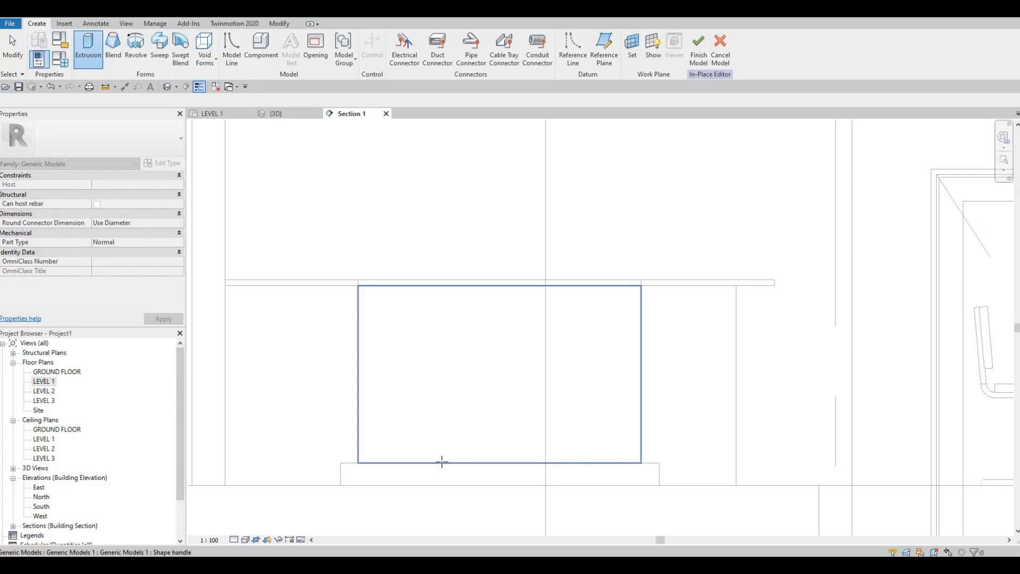
click(424, 321)
mouse_move(417, 297)
middle_down()
mouse_move(344, 282)
mouse_move(338, 251)
middle_up()
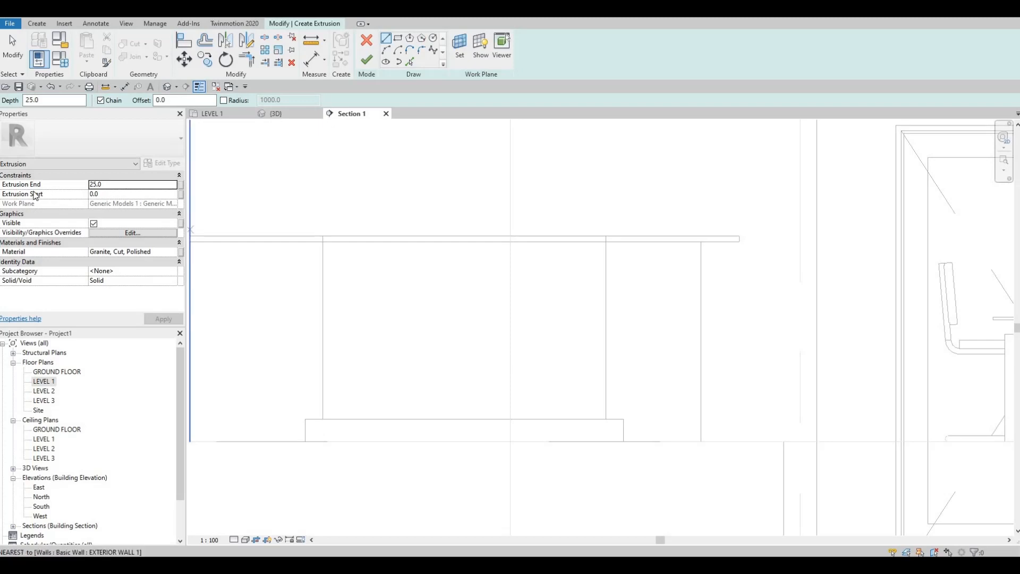
Step: Set the extrusion end to 15 mm and assign Birch - Semigloss from the AEC Materials Wood category as its material
click(104, 184)
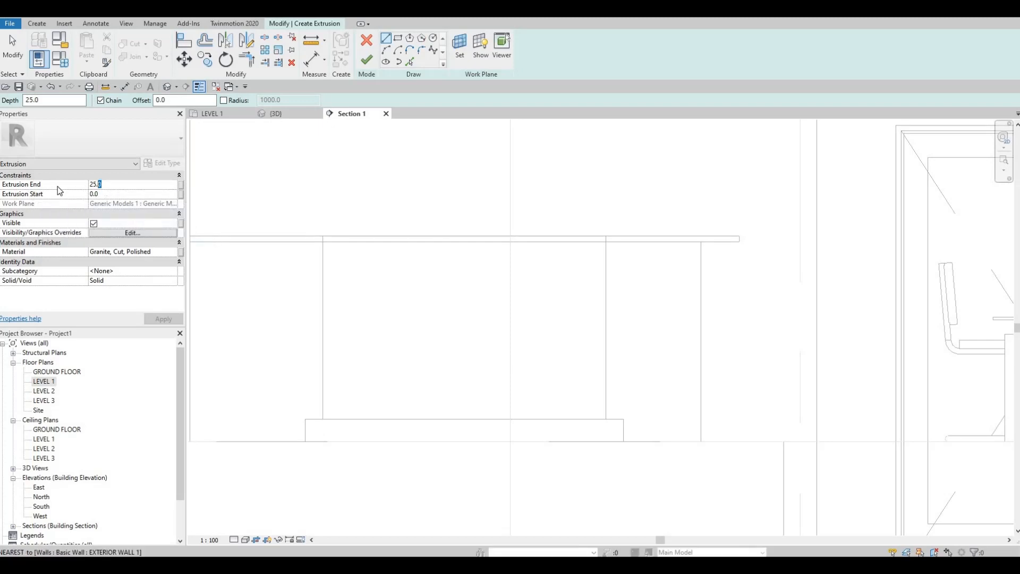
text(15)
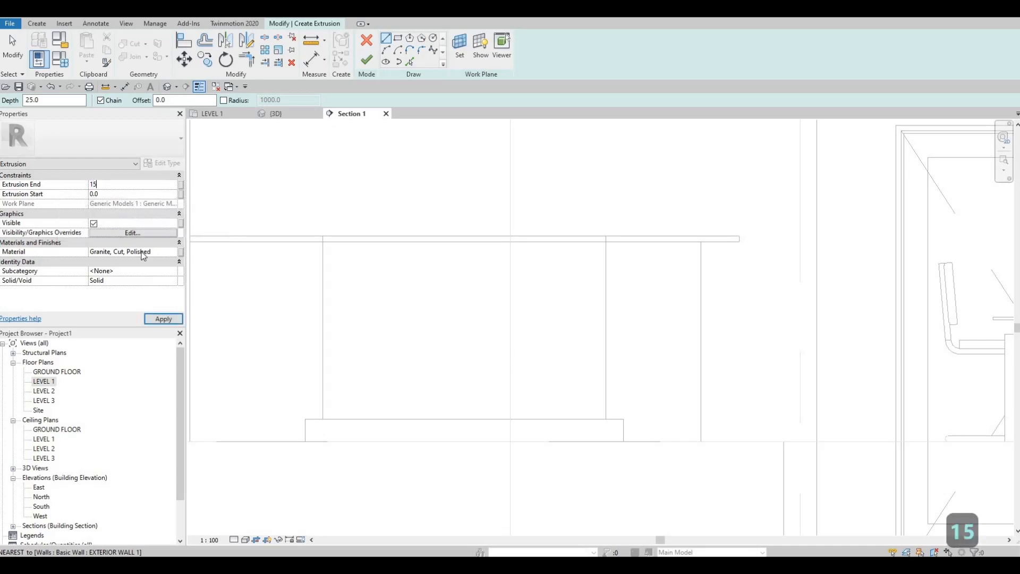
click(173, 252)
click(174, 252)
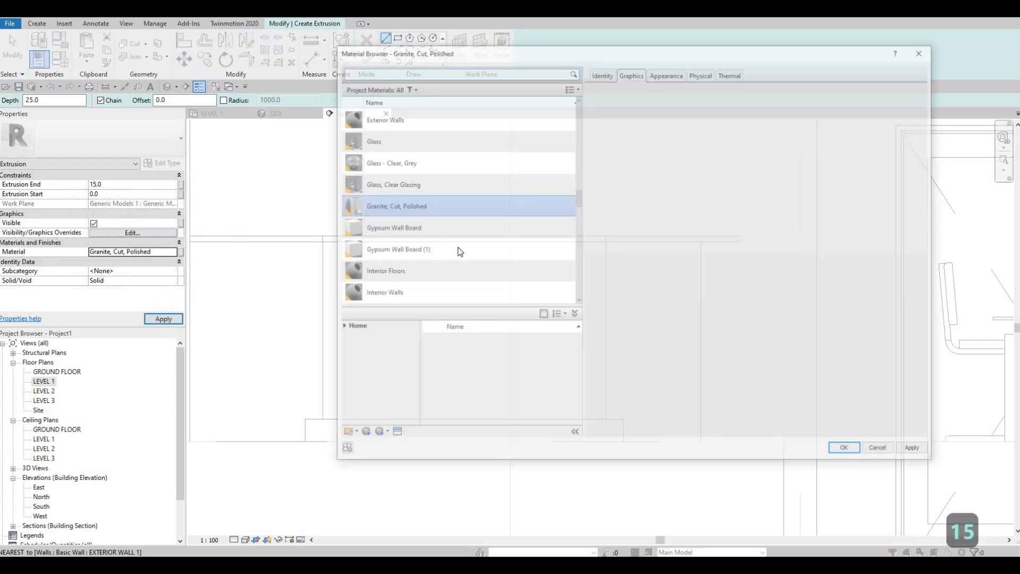
scroll(353, 298, down, 5)
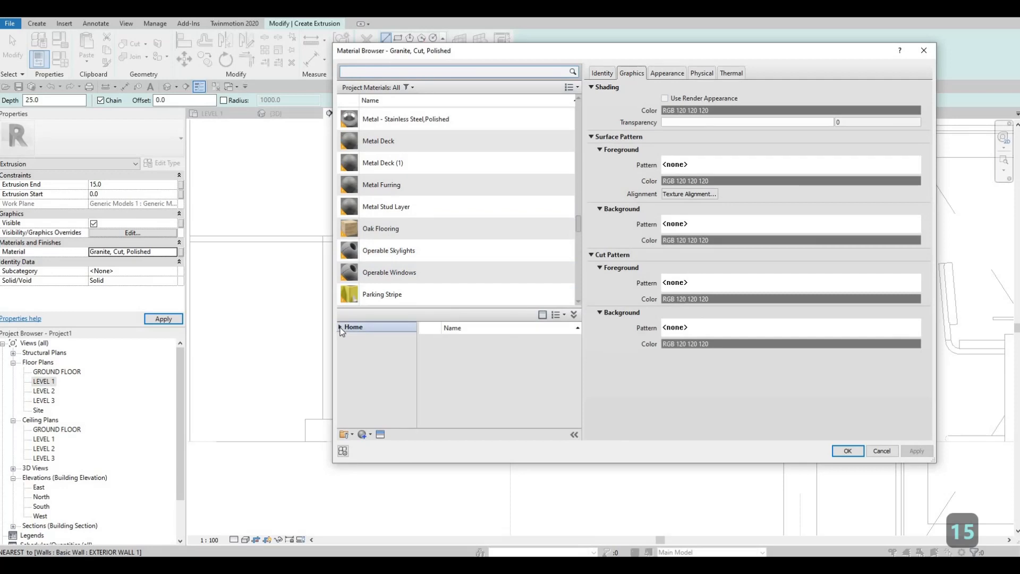
click(340, 327)
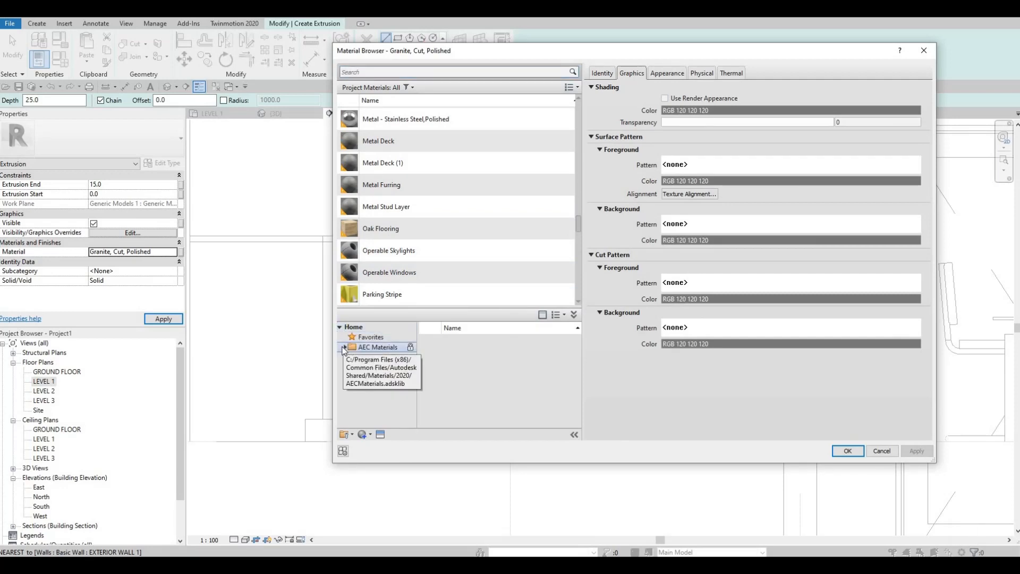
click(344, 347)
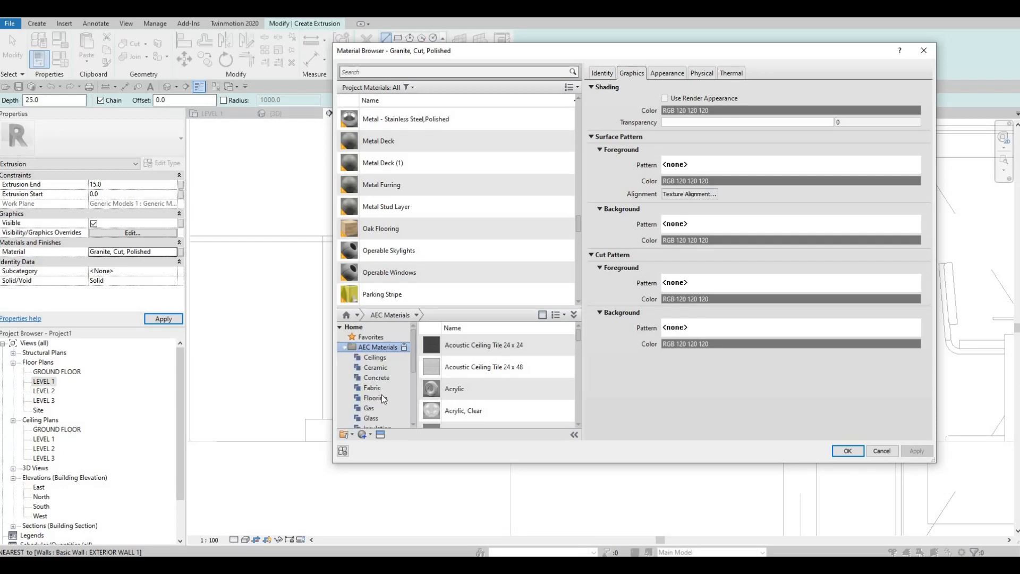
scroll(381, 394, down, 3)
click(372, 418)
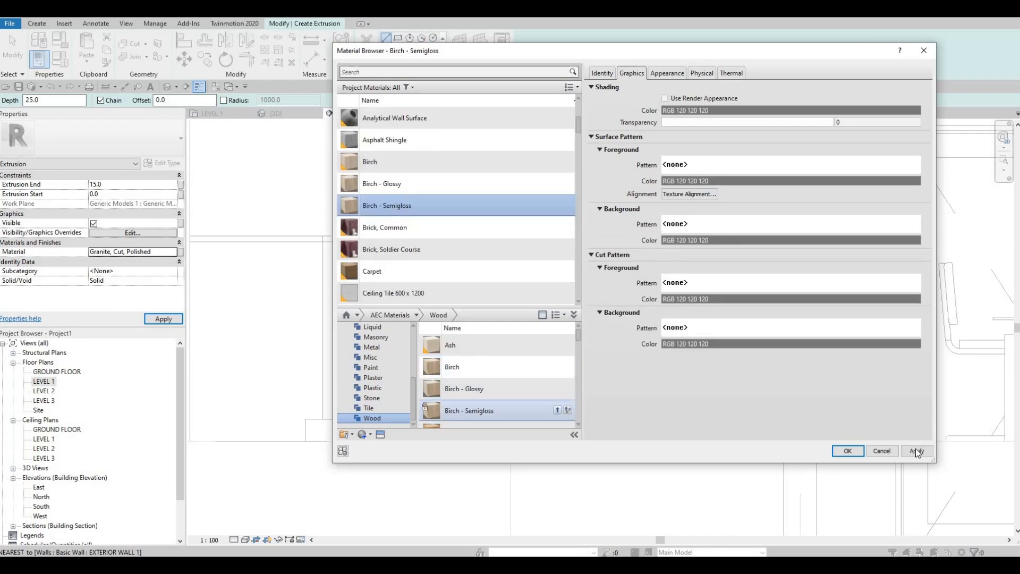
click(848, 451)
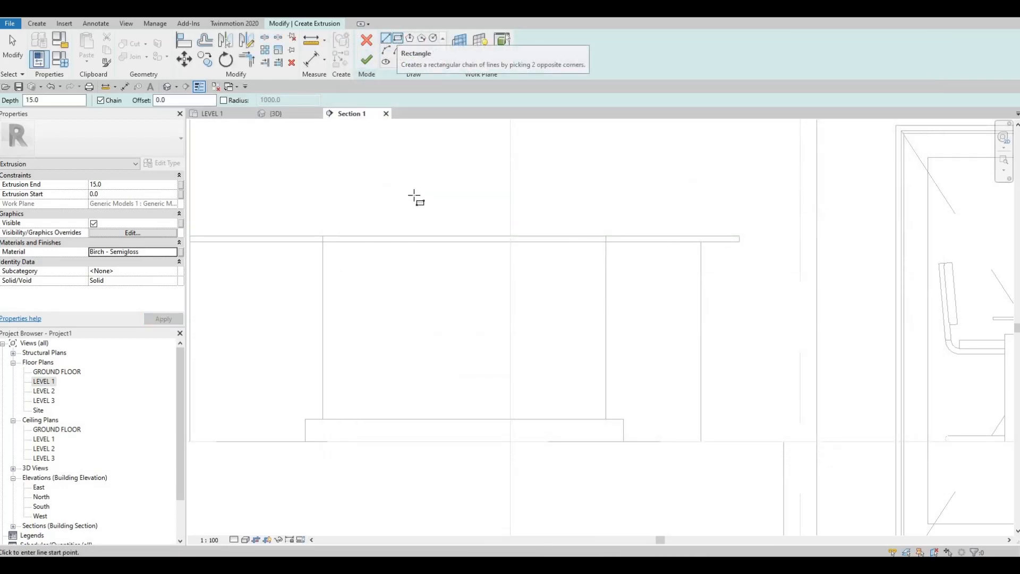
Step: Sketch a rectangle offset 10 mm inward from the counter's inner face, using its lower-left and upper-right corners
scroll(356, 286, up, 1)
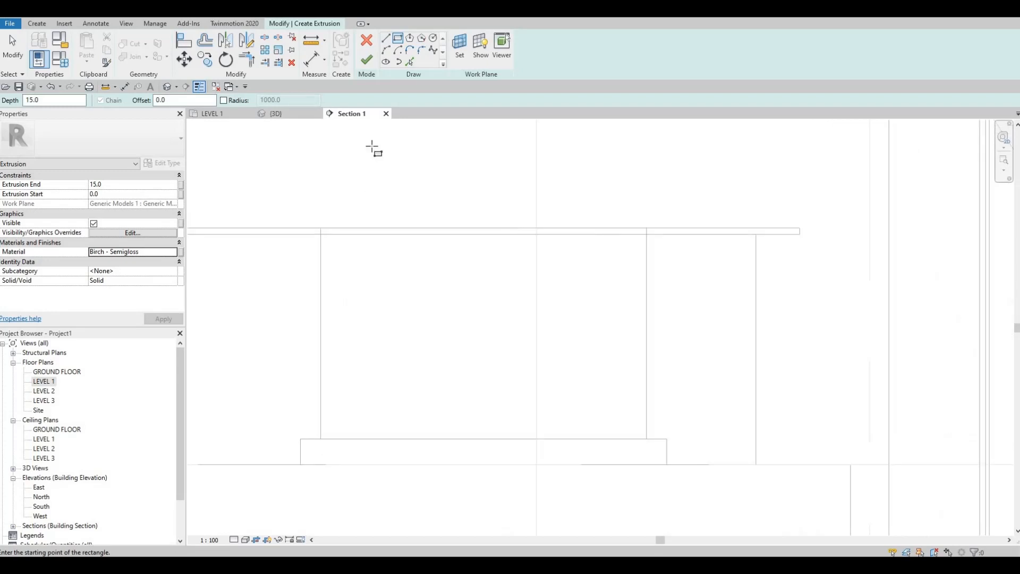
middle_drag(349, 171, 335, 119)
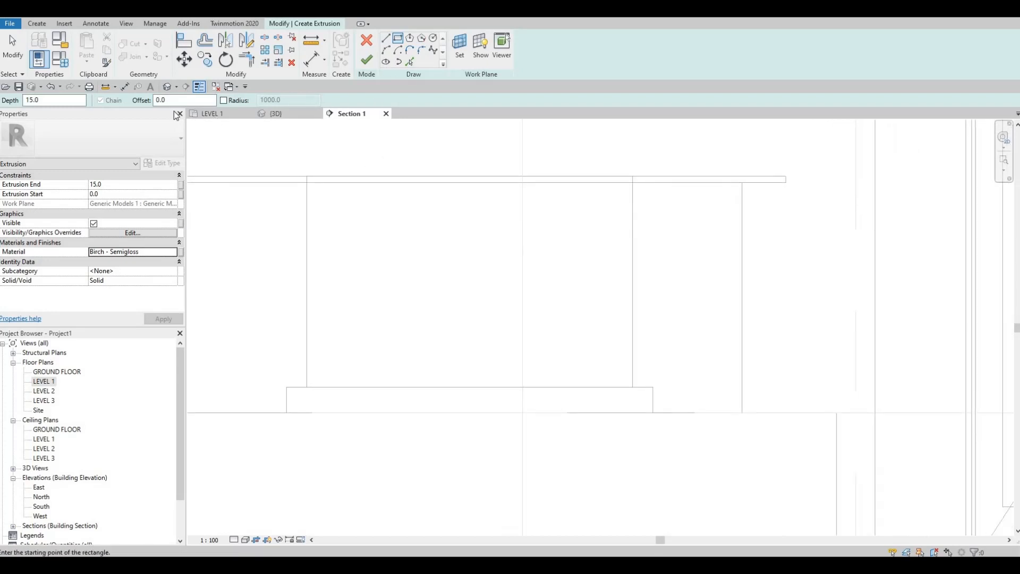
key(Tab)
text(10)
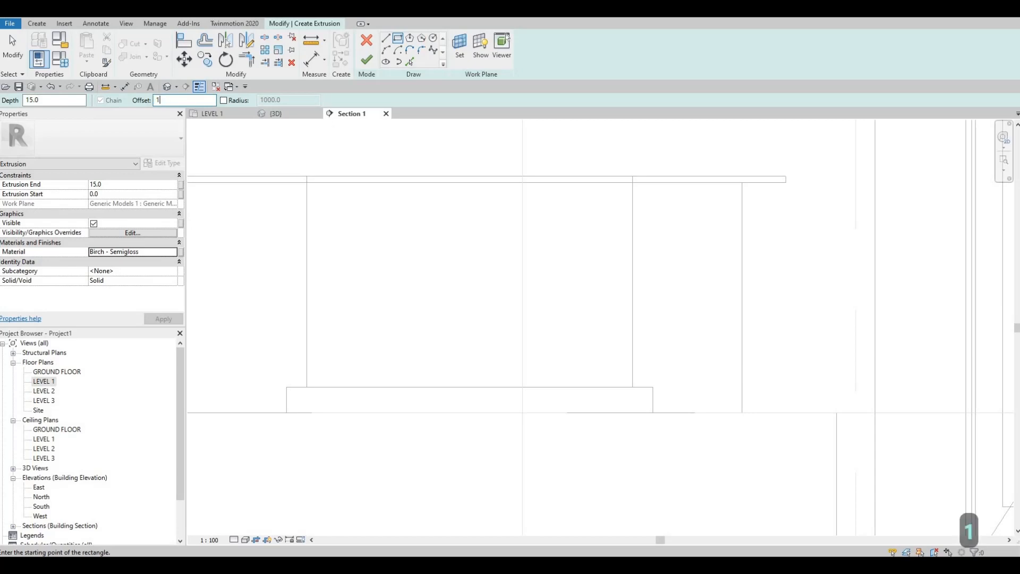
scroll(313, 385, up, 2)
click(305, 391)
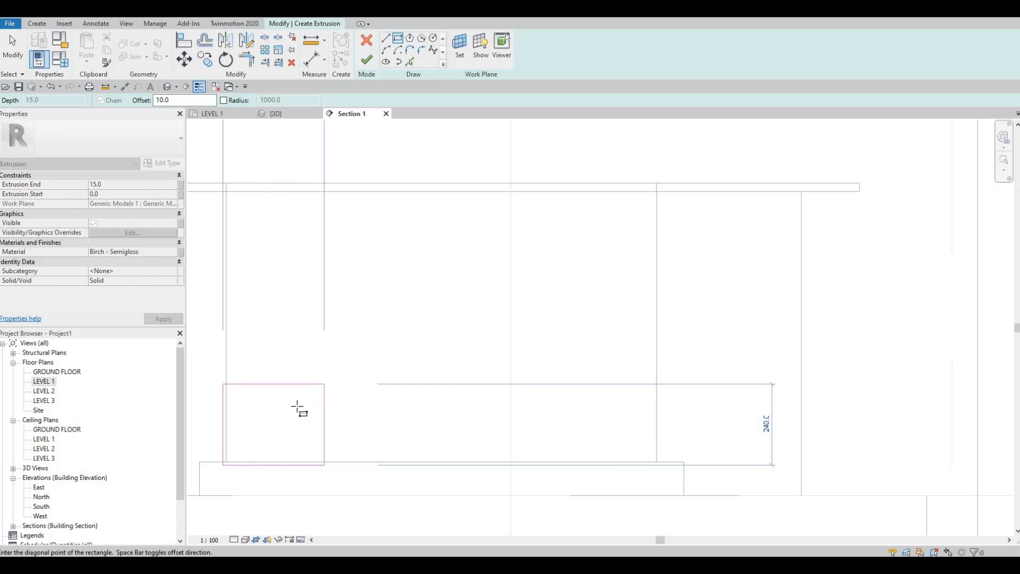
scroll(298, 415, up, 3)
middle_drag(299, 414, 300, 446)
scroll(419, 423, down, 2)
middle_drag(535, 264, 450, 312)
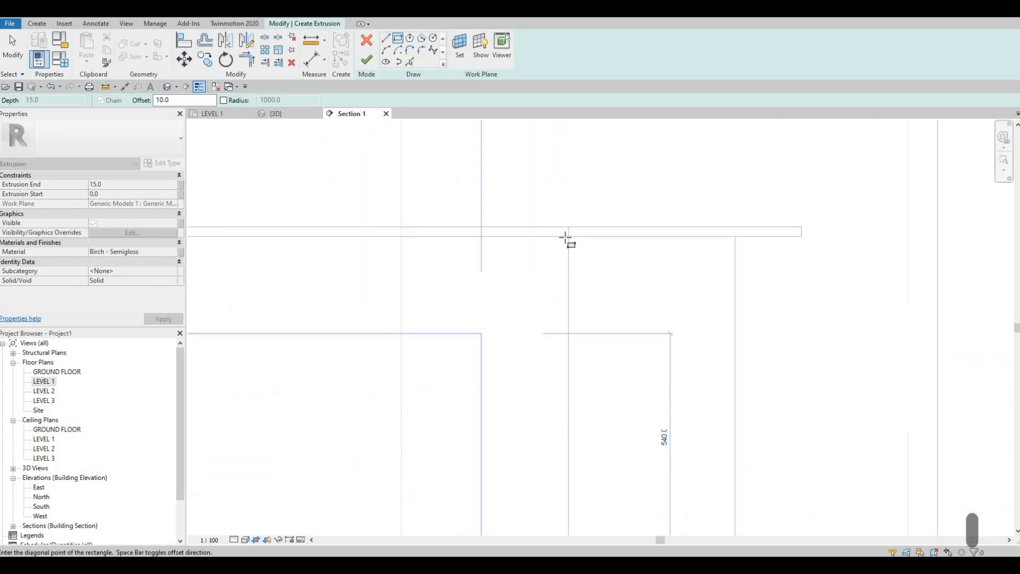
click(569, 236)
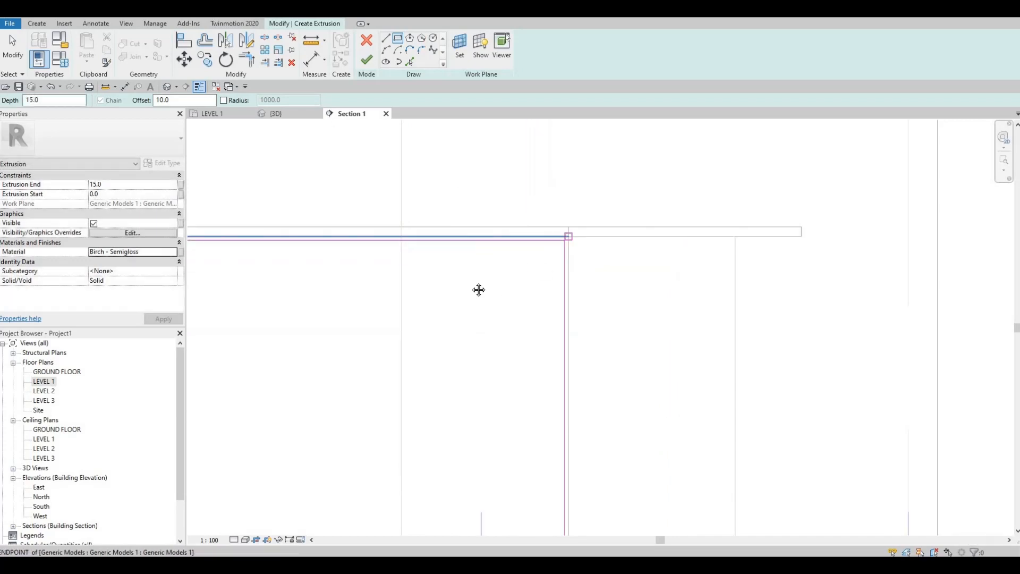
key(Escape)
scroll(425, 324, down, 2)
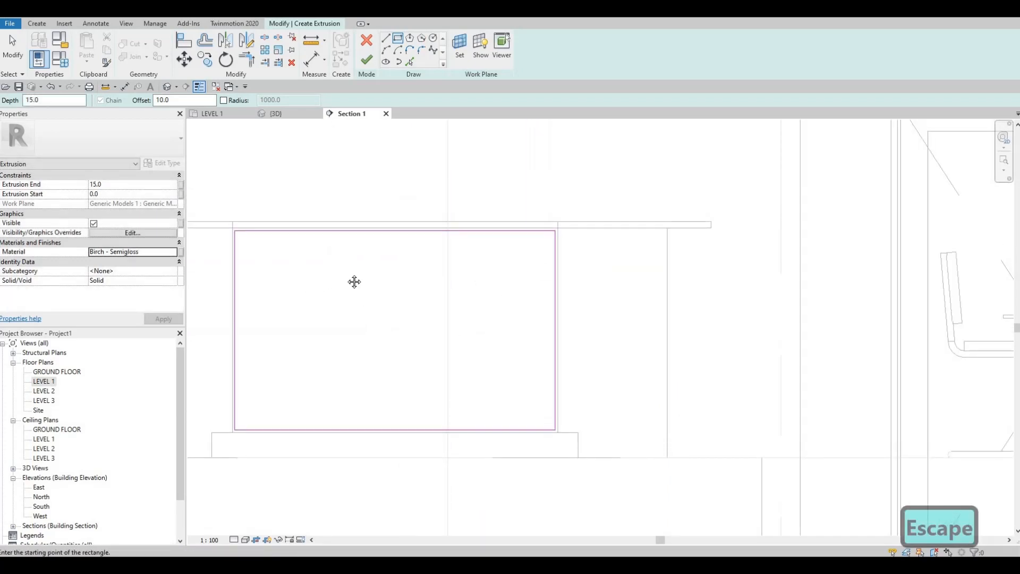
middle_drag(352, 282, 363, 288)
scroll(266, 282, down, 2)
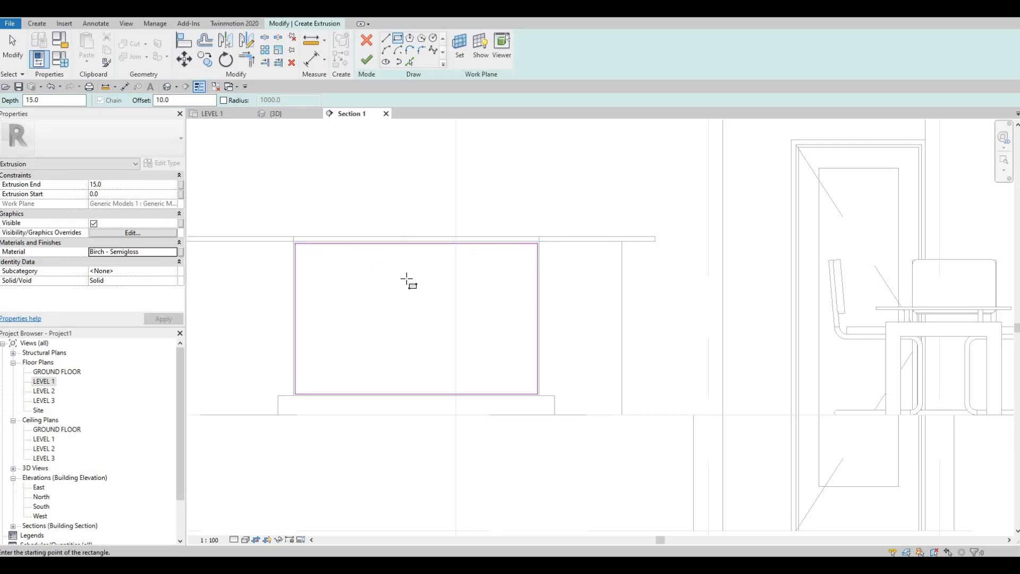
middle_drag(413, 259, 377, 312)
scroll(340, 296, up, 1)
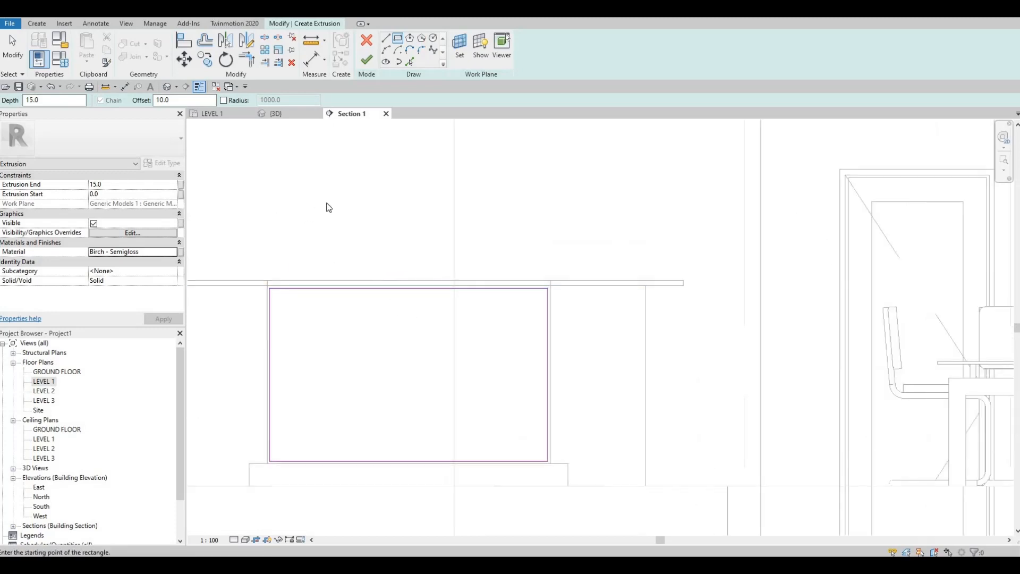
key(Escape)
key(Escape)
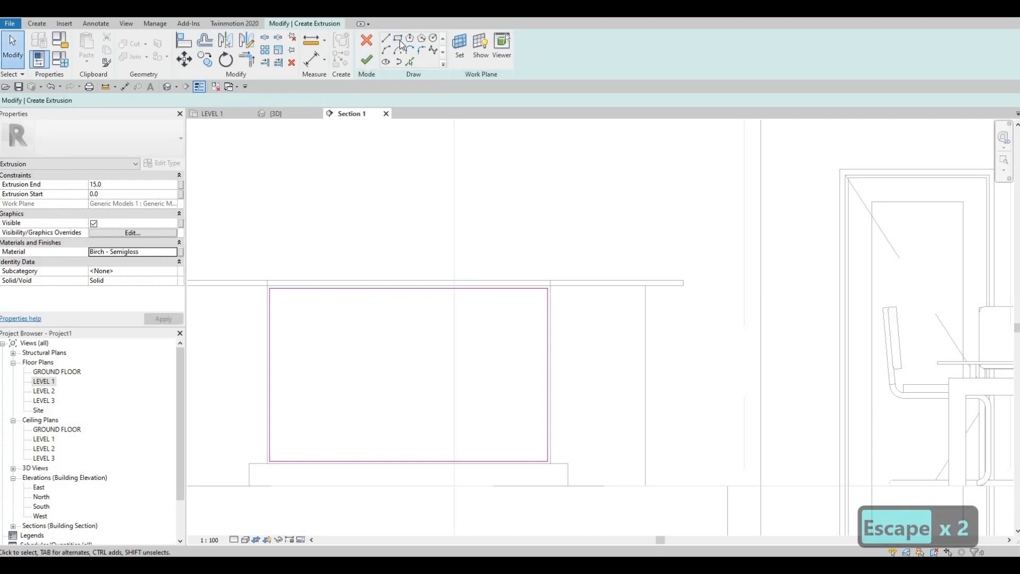
Step: Draw a vertical line through the rectangle, connecting the midpoints of its upper and lower edges
click(387, 38)
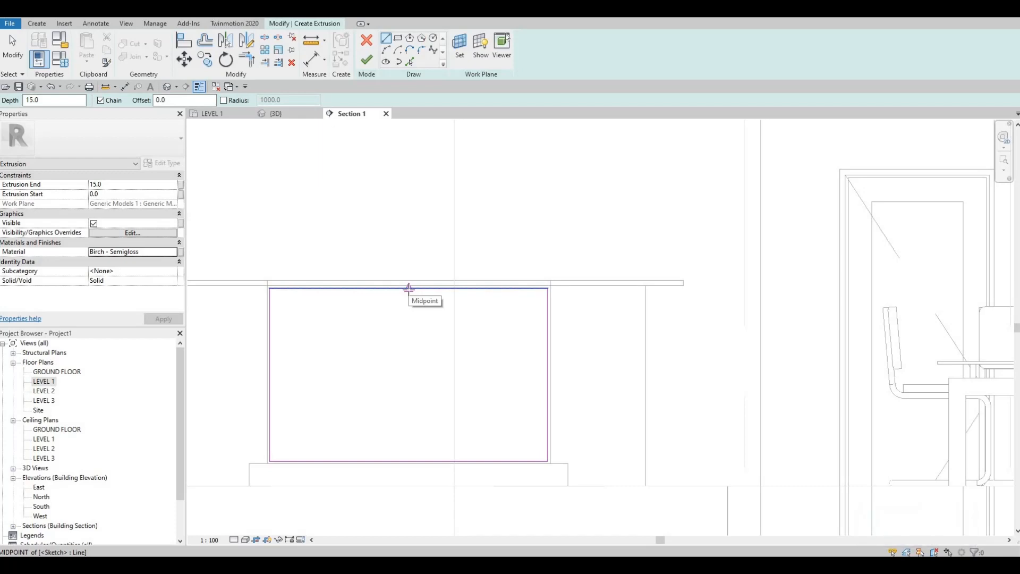
click(408, 289)
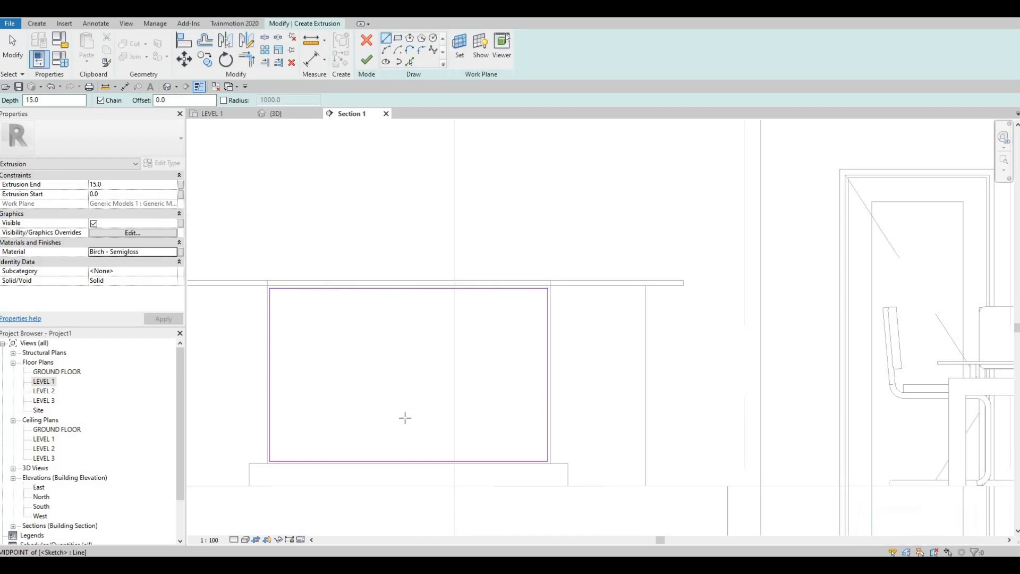
click(410, 460)
key(Escape)
key(Escape)
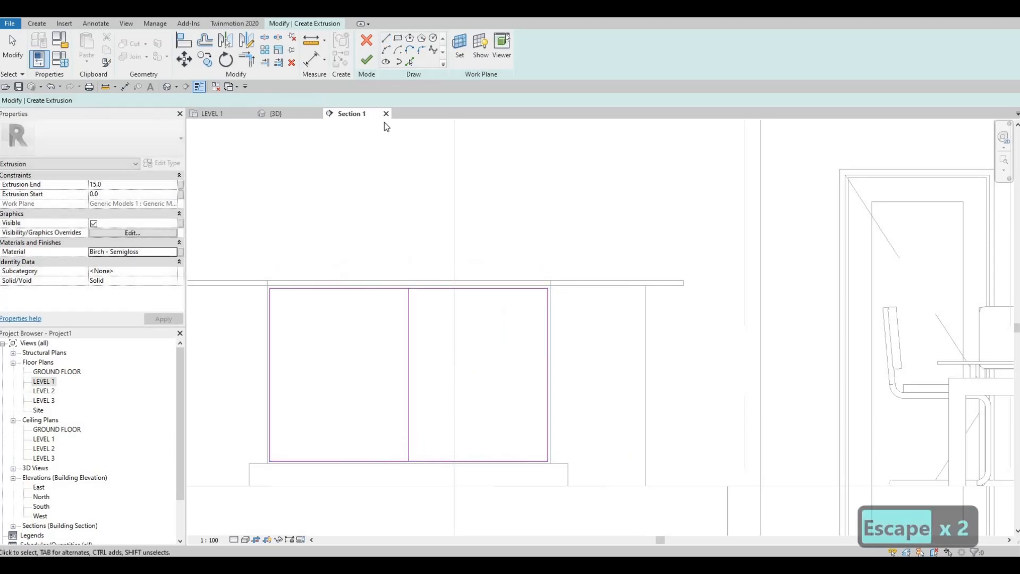
Step: Draw a full-height vertical line inside the rectangle, about 120 mm from its left edge
click(386, 38)
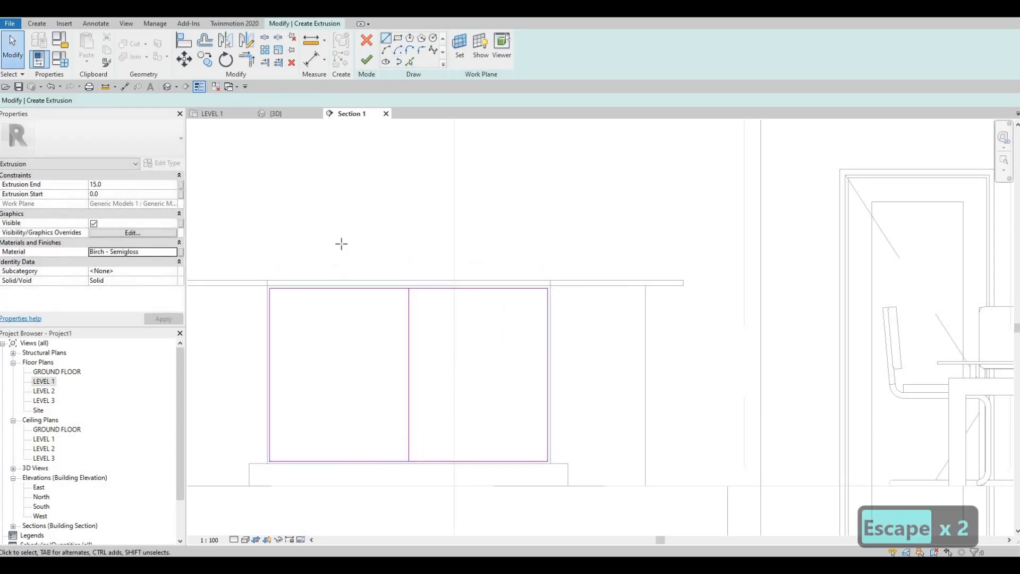
click(296, 289)
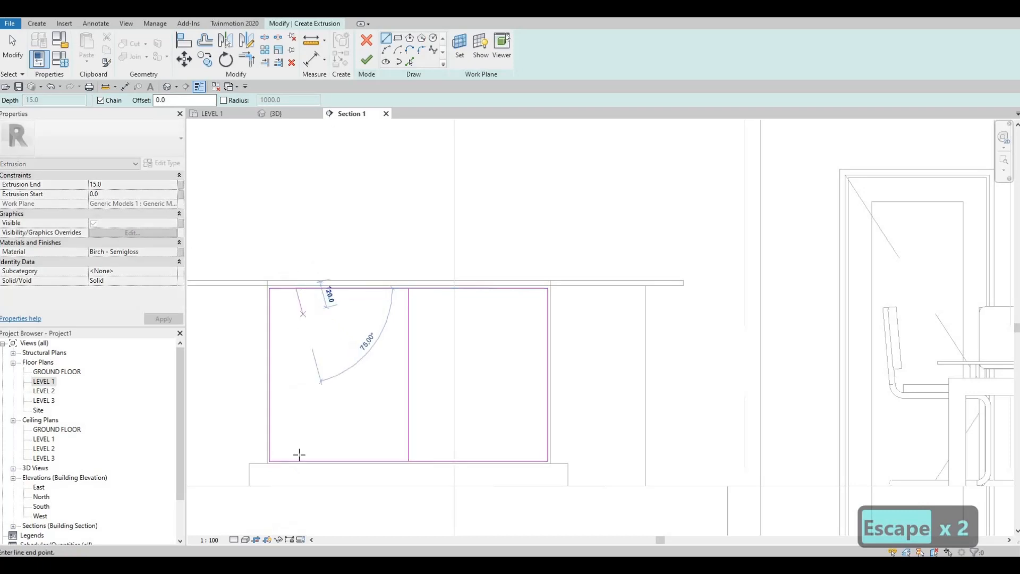
click(346, 419)
key(Escape)
key(Escape)
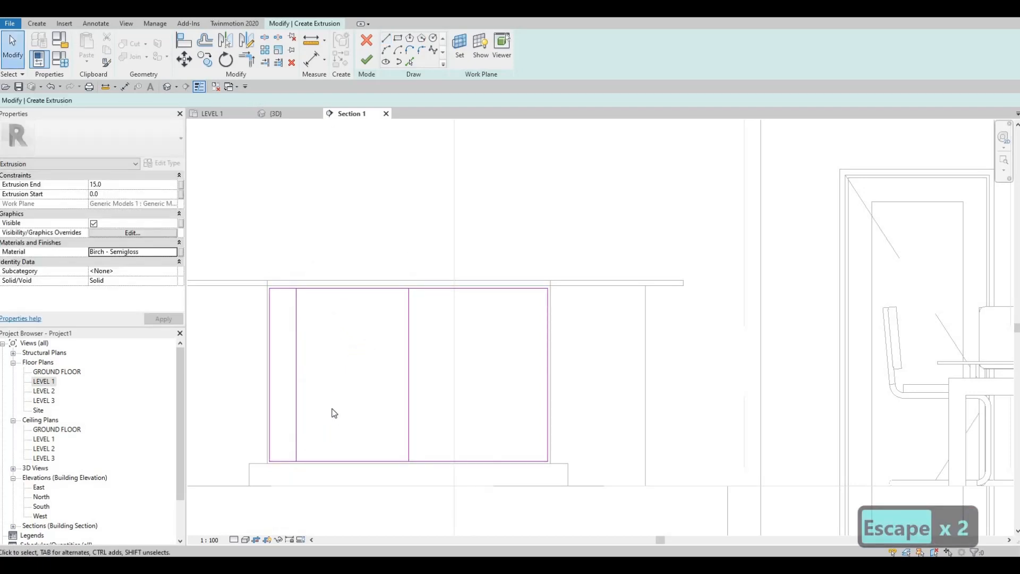
Step: Mirror a copy of the left vertical line about an axis drawn along the rectangle's centre line
click(296, 320)
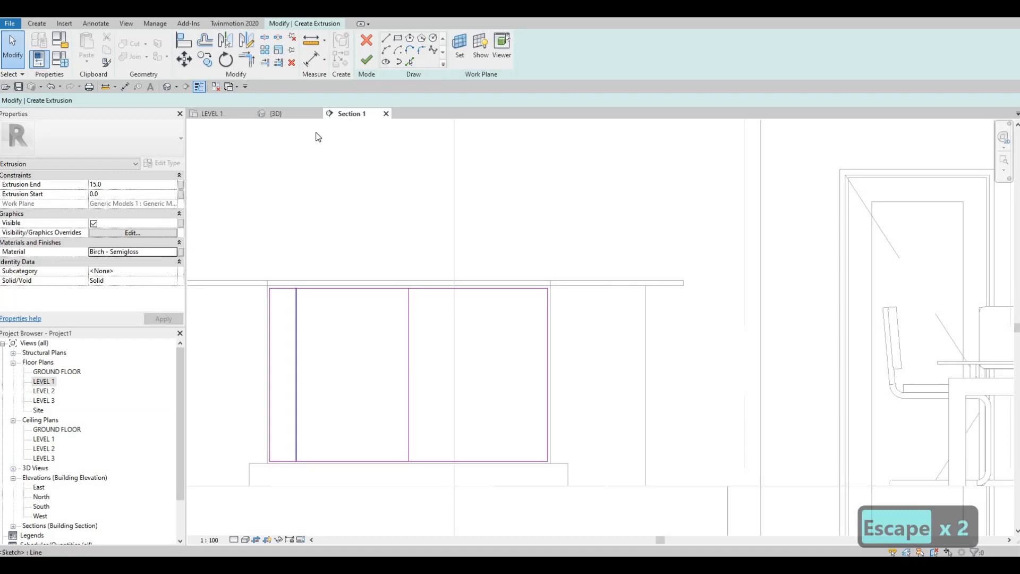
key(d)
key(m)
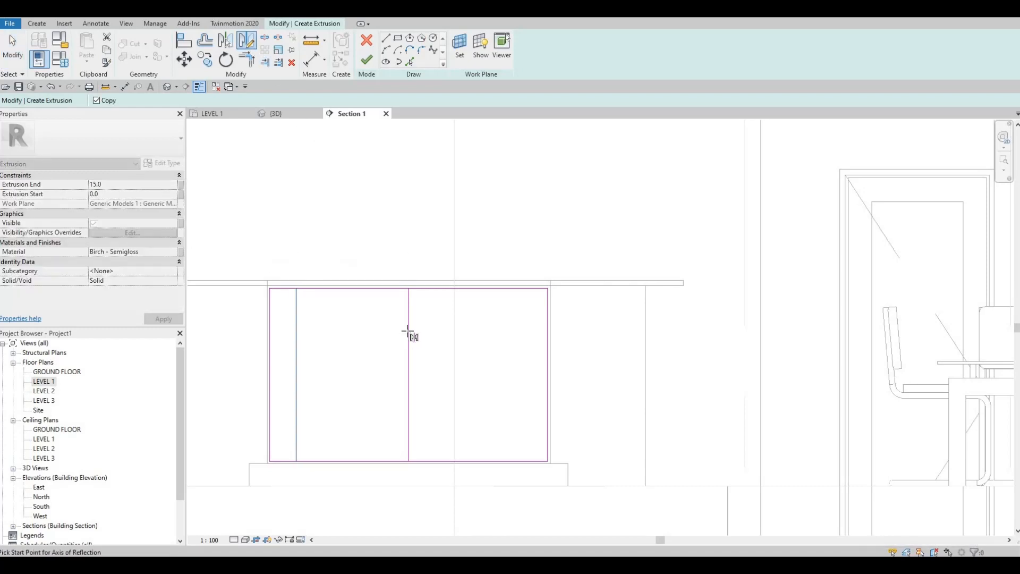
click(409, 332)
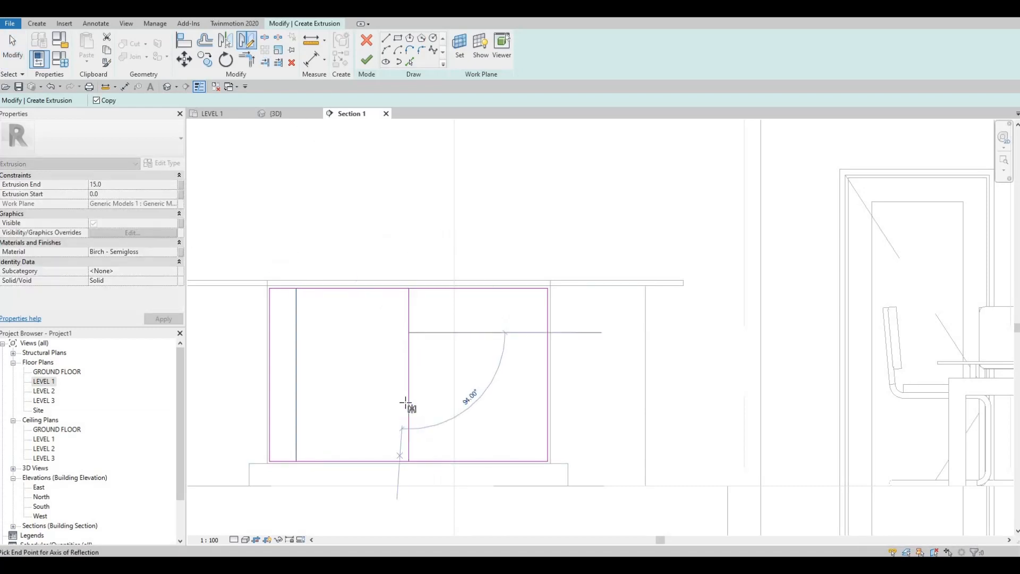
click(407, 403)
key(Escape)
key(Escape)
key(Escape)
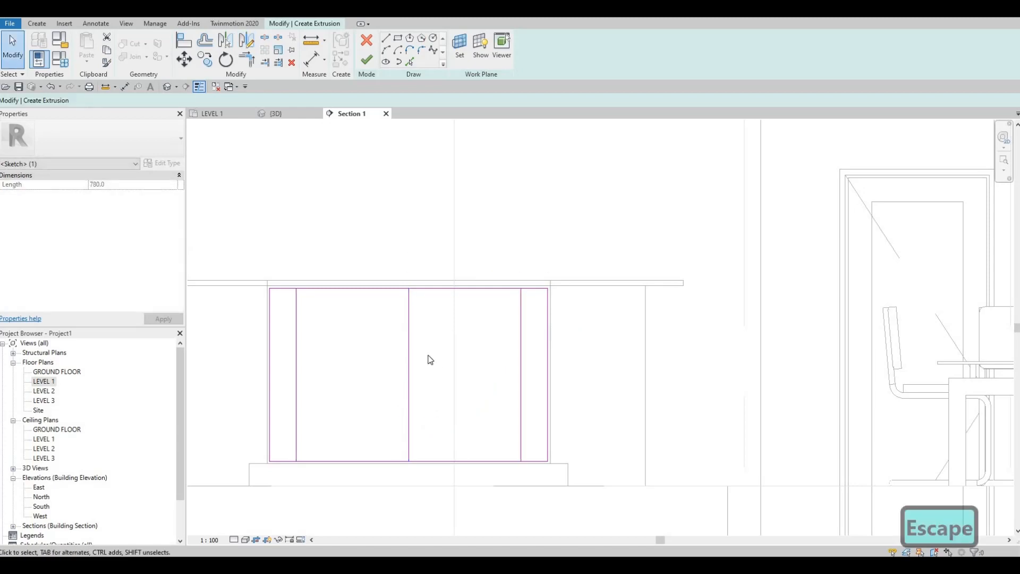
Step: Pick the central vertical line with a 5 mm offset to add a parallel line on each side of it
middle_drag(509, 332, 533, 282)
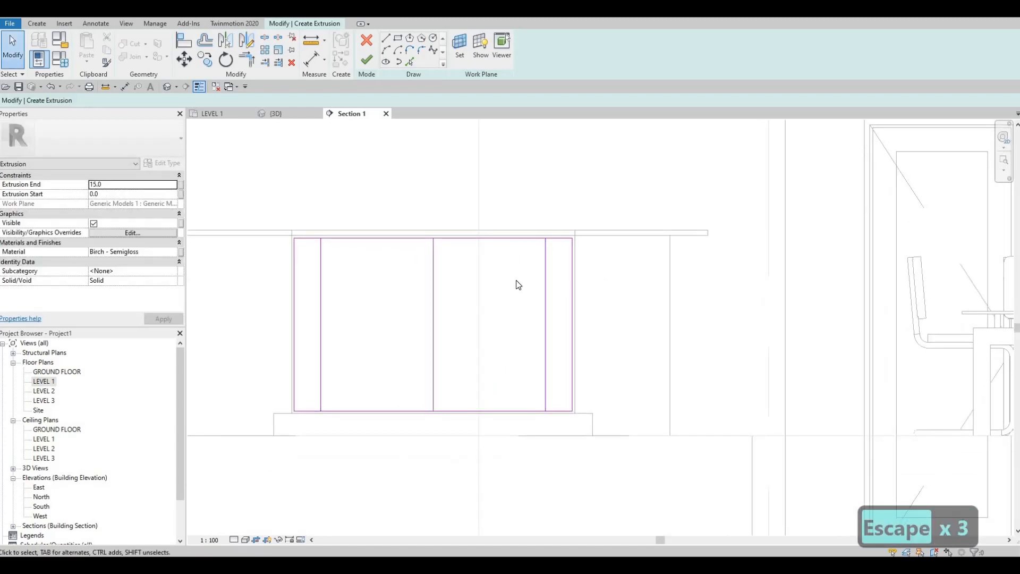
middle_drag(464, 296, 453, 315)
key(Escape)
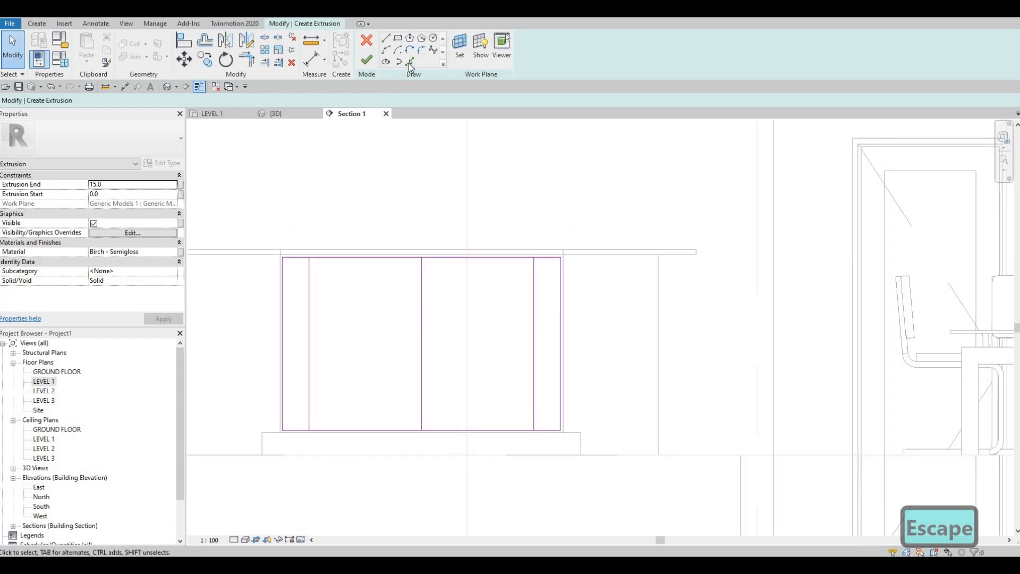
click(410, 62)
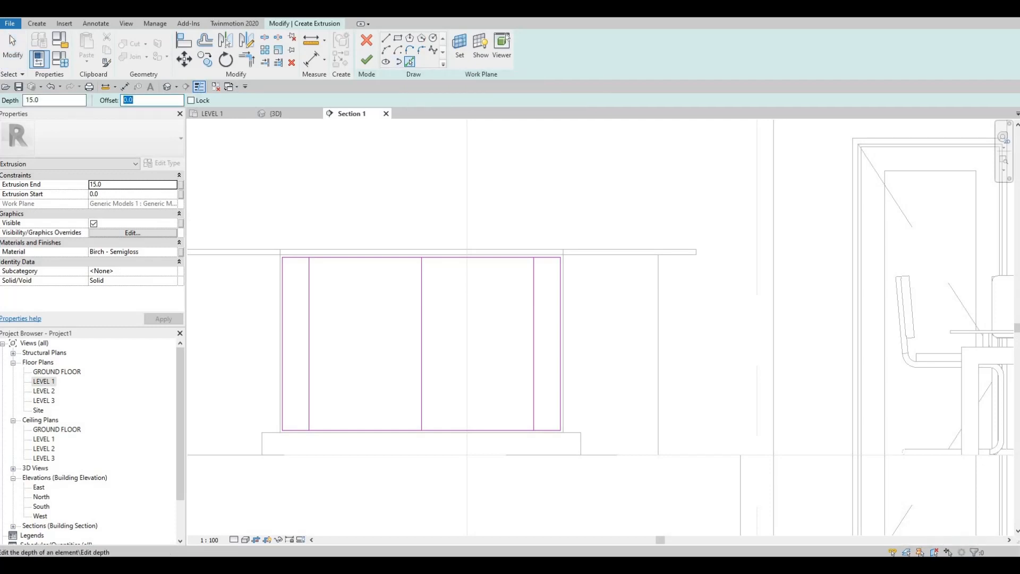
text(5)
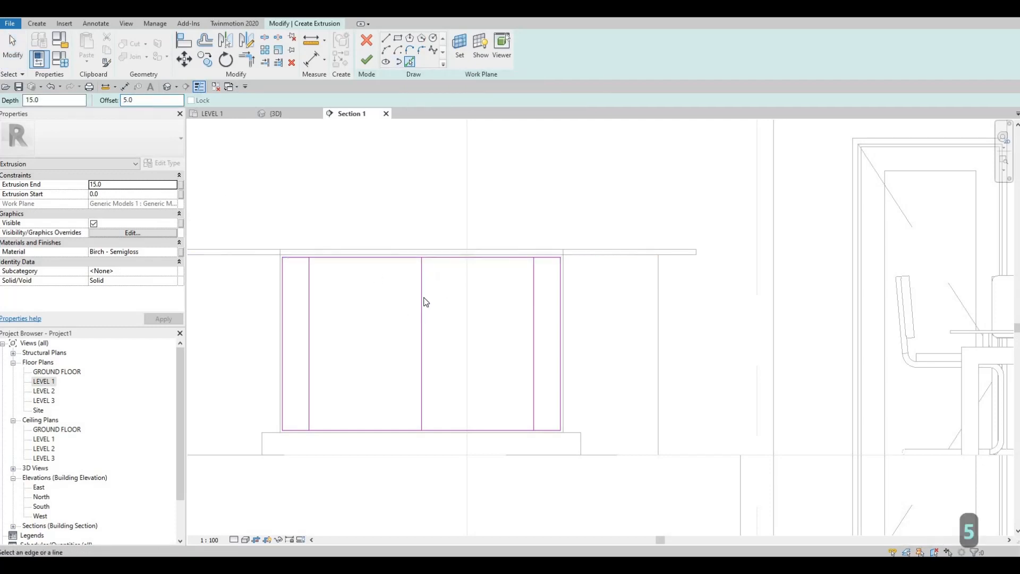
scroll(423, 295, up, 1)
scroll(429, 295, up, 1)
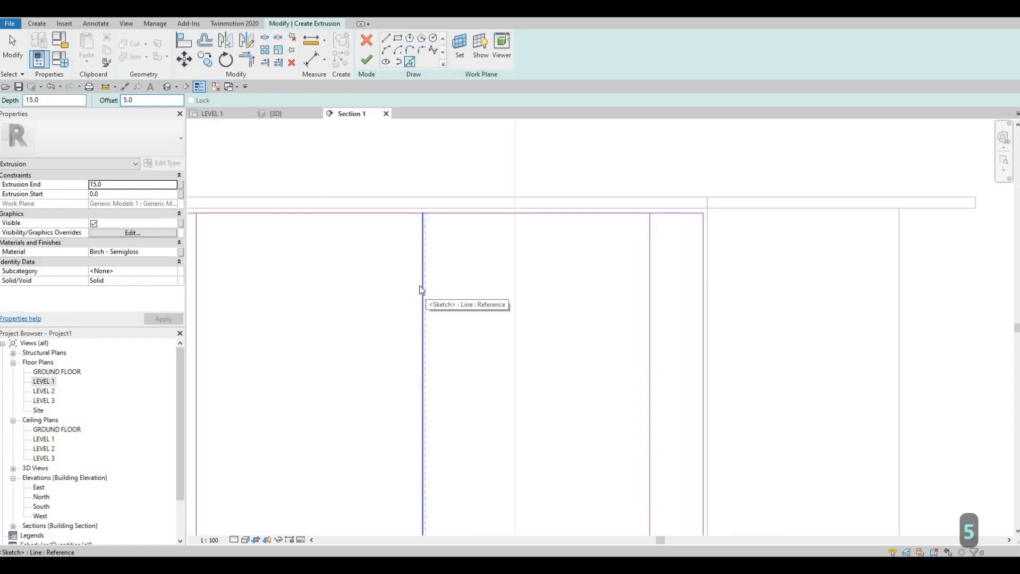
click(420, 289)
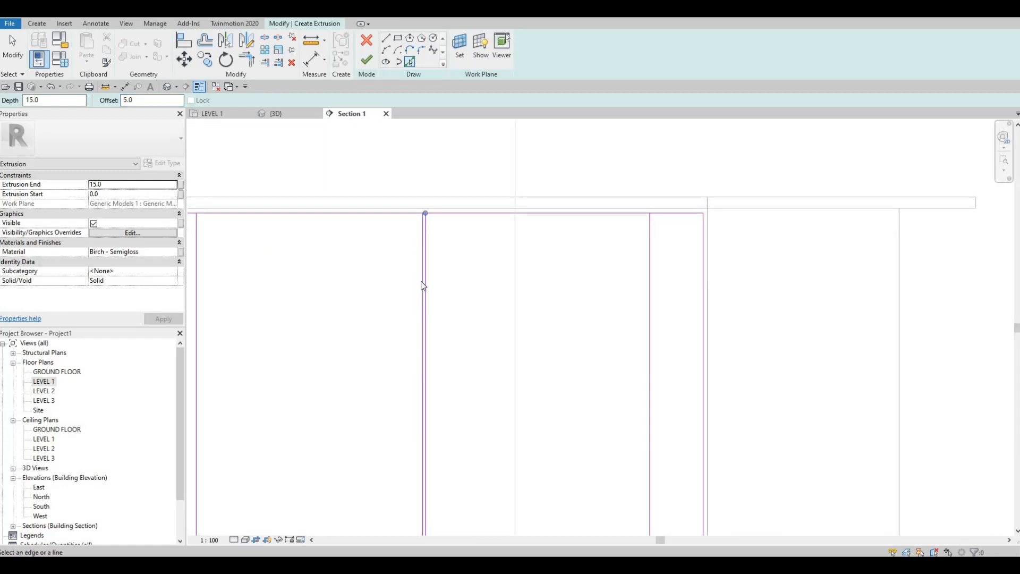
click(424, 286)
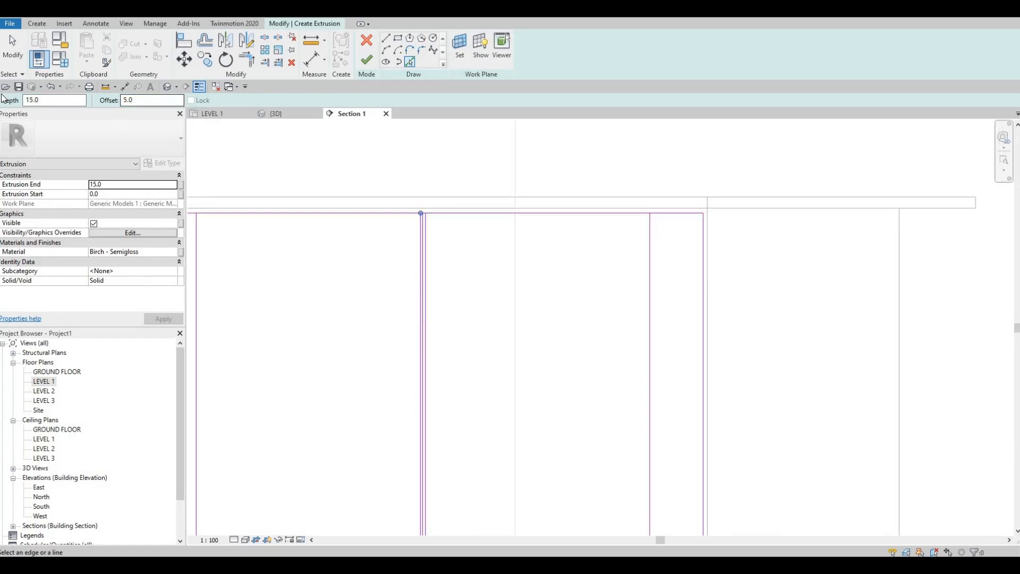
Step: Offset copies of the two outer vertical lines 10 mm towards the middle of the rectangle
drag(142, 100, 2, 98)
text(41)
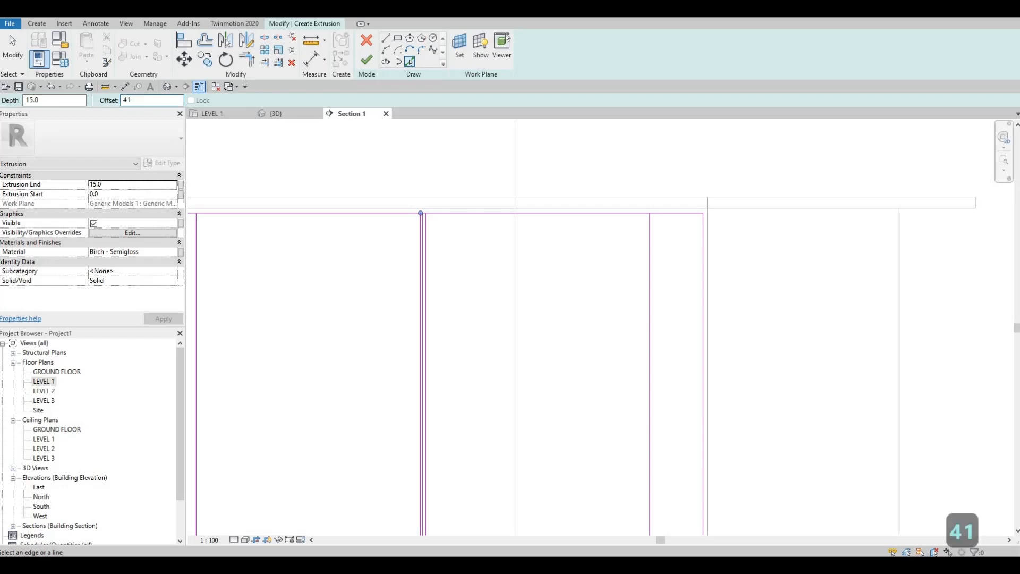
key(Insert)
key(BackSpace)
key(BackSpace)
text(10)
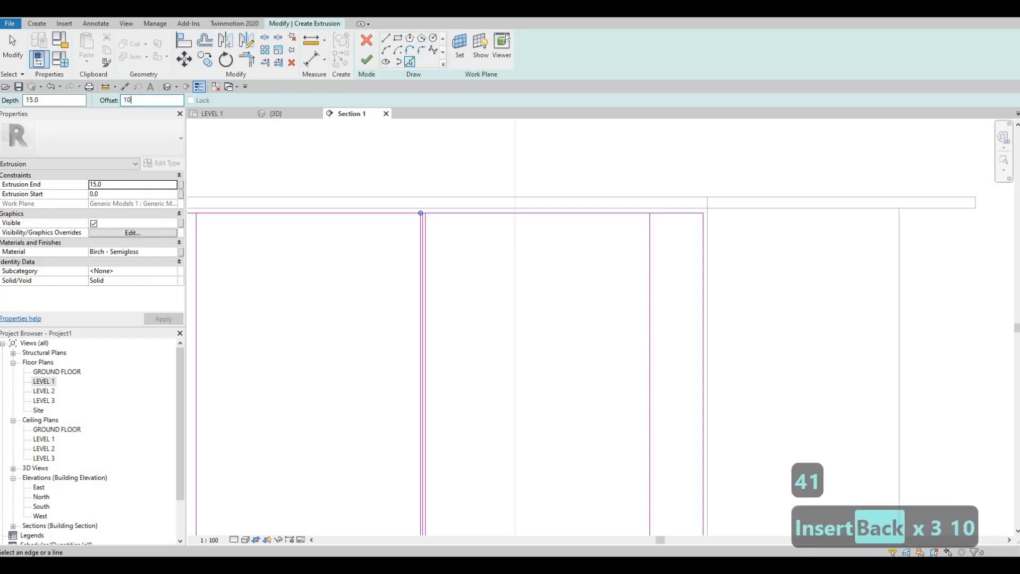
middle_drag(197, 287, 259, 262)
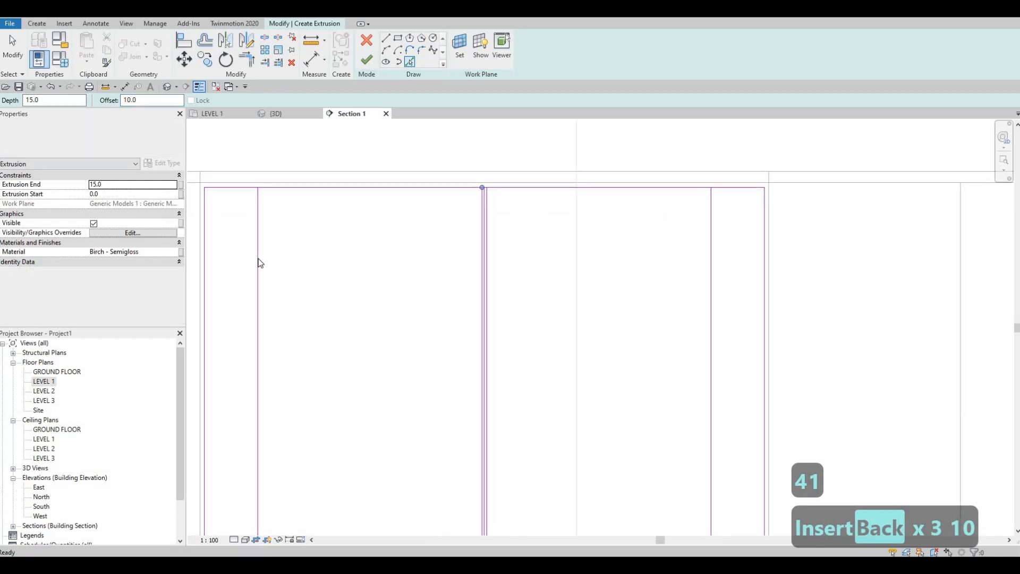
click(708, 257)
key(Escape)
key(Escape)
key(Escape)
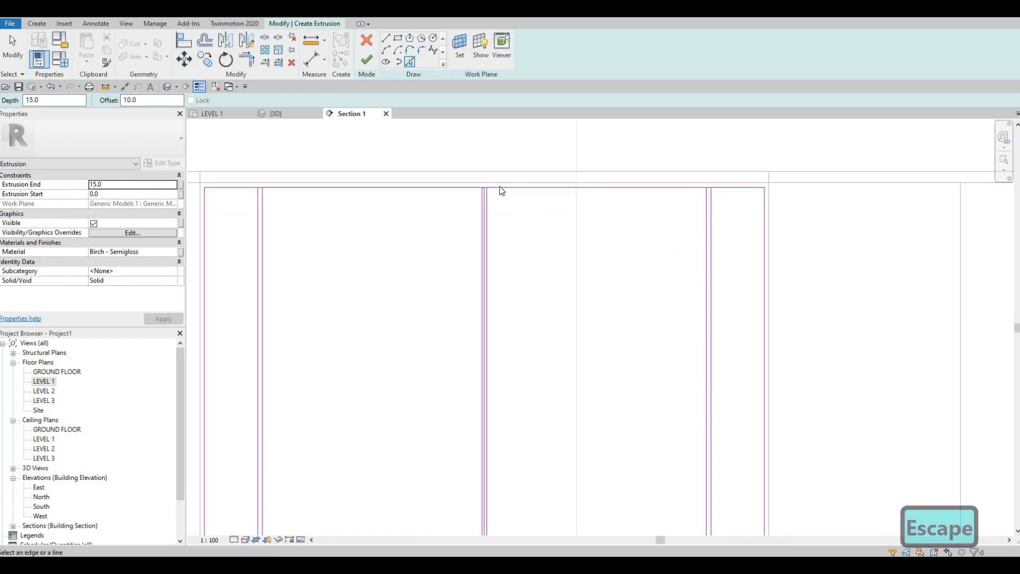
Step: Delete the original central line between its two 5 mm offset copies
scroll(499, 191, up, 2)
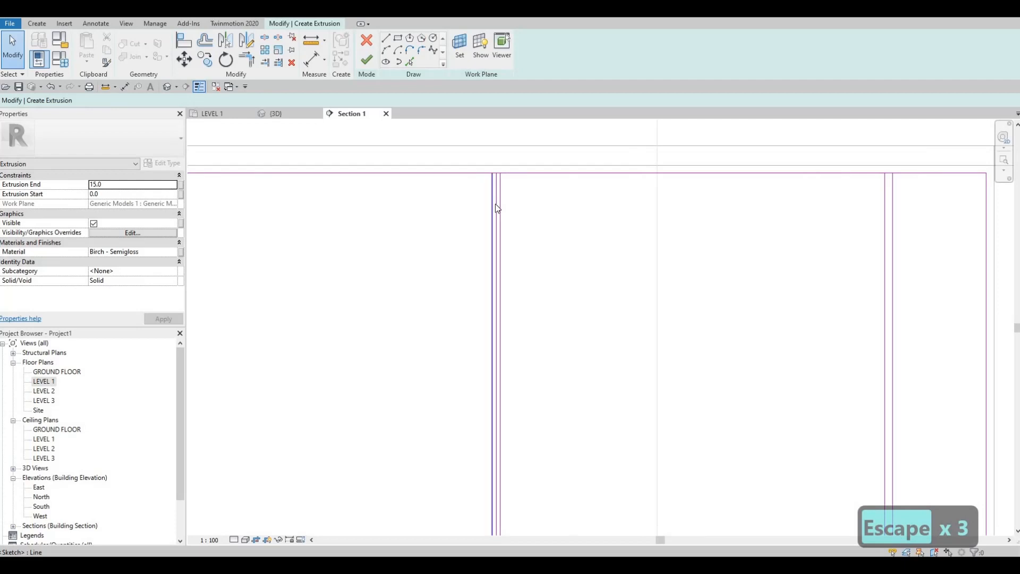
scroll(495, 207, up, 1)
scroll(495, 211, up, 1)
click(496, 211)
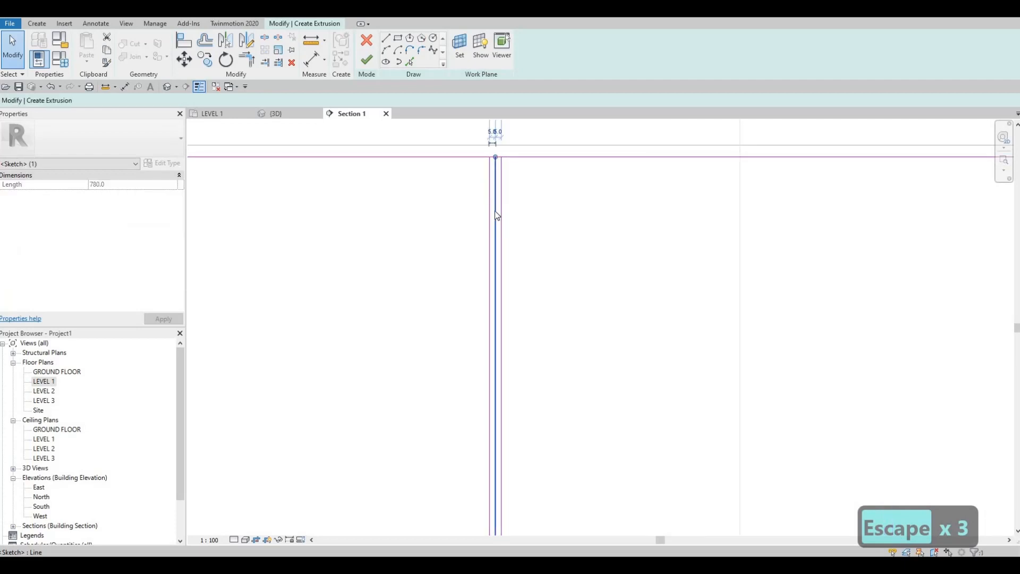
key(Delete)
scroll(510, 217, down, 3)
key(Escape)
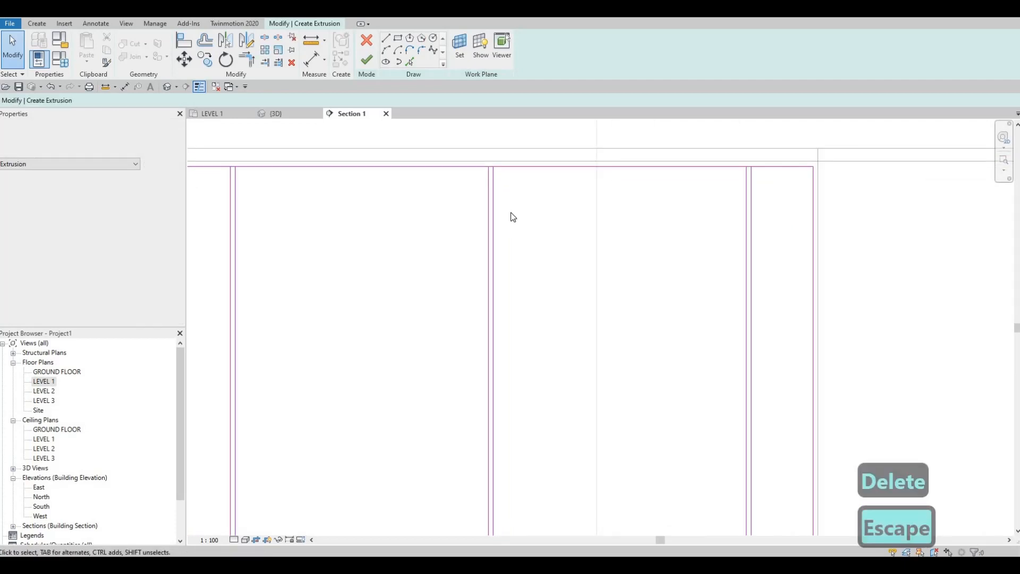
Step: Split the rectangle's upper edge inside each of the three narrow gaps between the paired vertical lines
key(s)
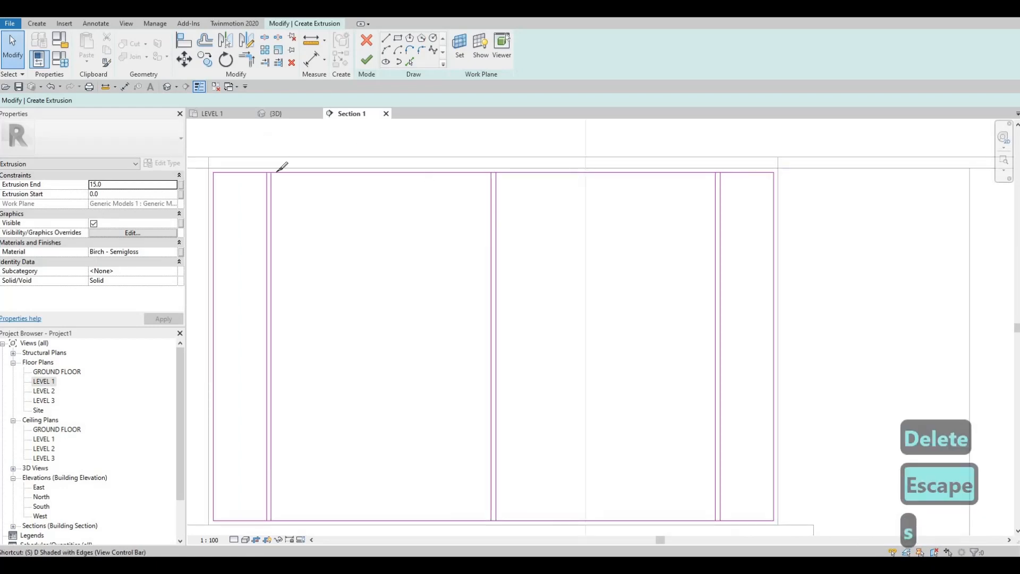
key(l)
scroll(270, 170, up, 3)
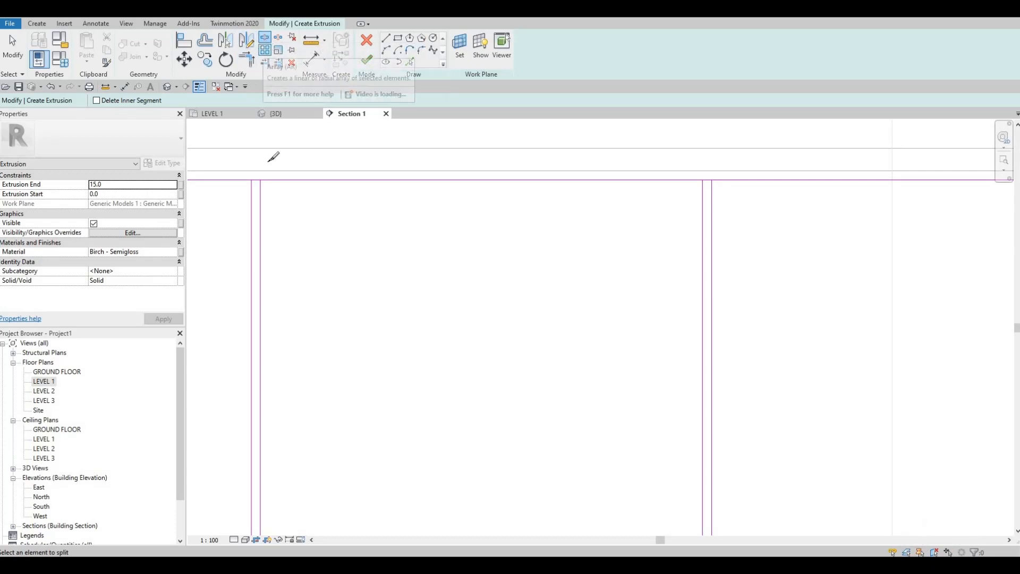
scroll(260, 182, up, 1)
click(255, 187)
scroll(264, 152, down, 2)
mouse_move(640, 180)
middle_down()
mouse_move(574, 222)
mouse_move(580, 200)
middle_up()
scroll(586, 194, up, 2)
click(578, 199)
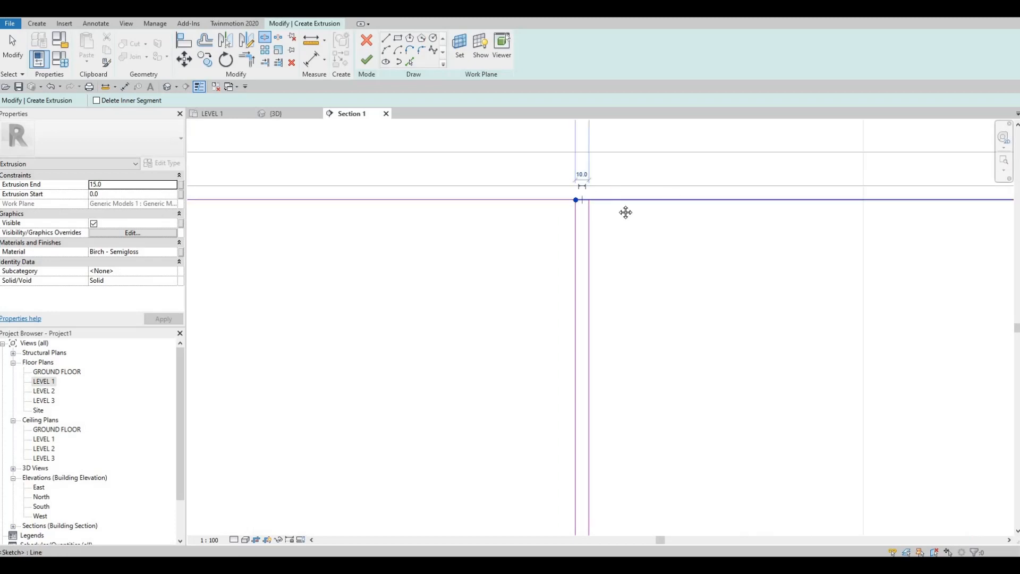
scroll(567, 177, down, 4)
middle_drag(462, 181, 212, 183)
scroll(584, 191, up, 1)
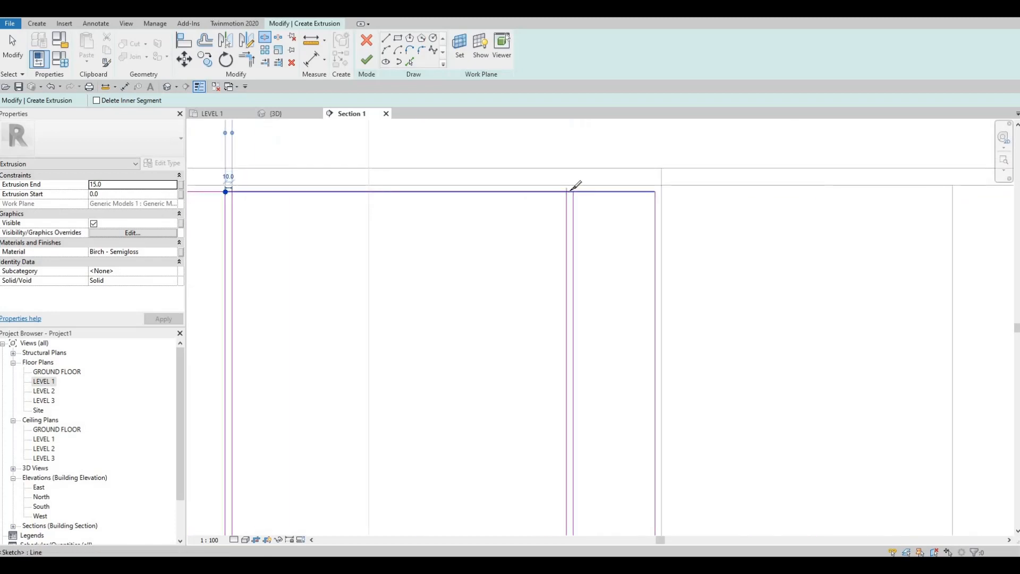
scroll(573, 196, up, 1)
click(570, 191)
Step: Split the rectangle's lower edge inside each of the three narrow gaps between the paired vertical lines
scroll(568, 196, down, 4)
middle_drag(567, 357, 551, 205)
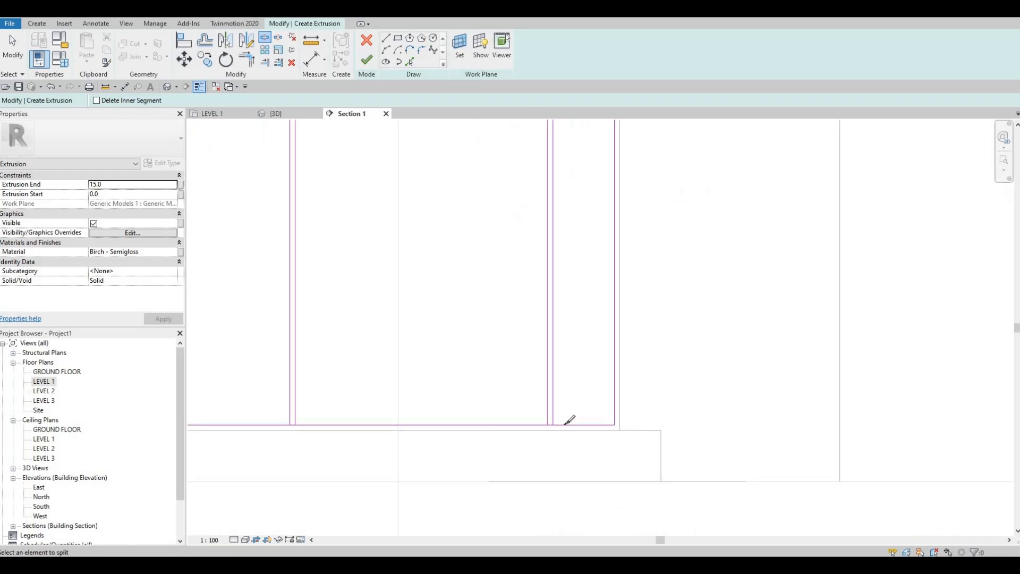
scroll(556, 418, up, 3)
scroll(553, 413, up, 2)
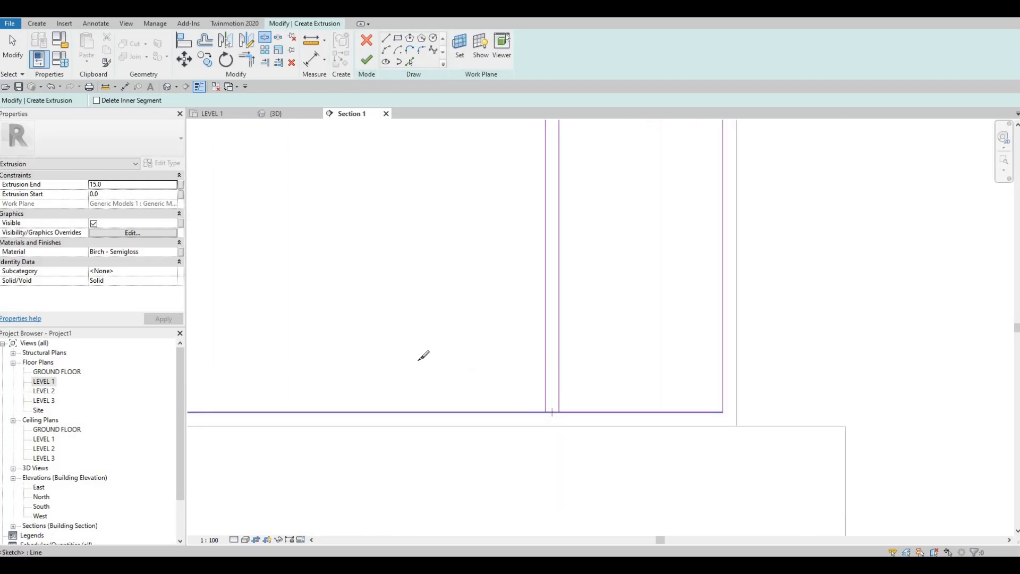
click(553, 412)
scroll(531, 361, down, 3)
middle_drag(234, 390, 638, 332)
scroll(625, 329, down, 1)
scroll(619, 327, up, 2)
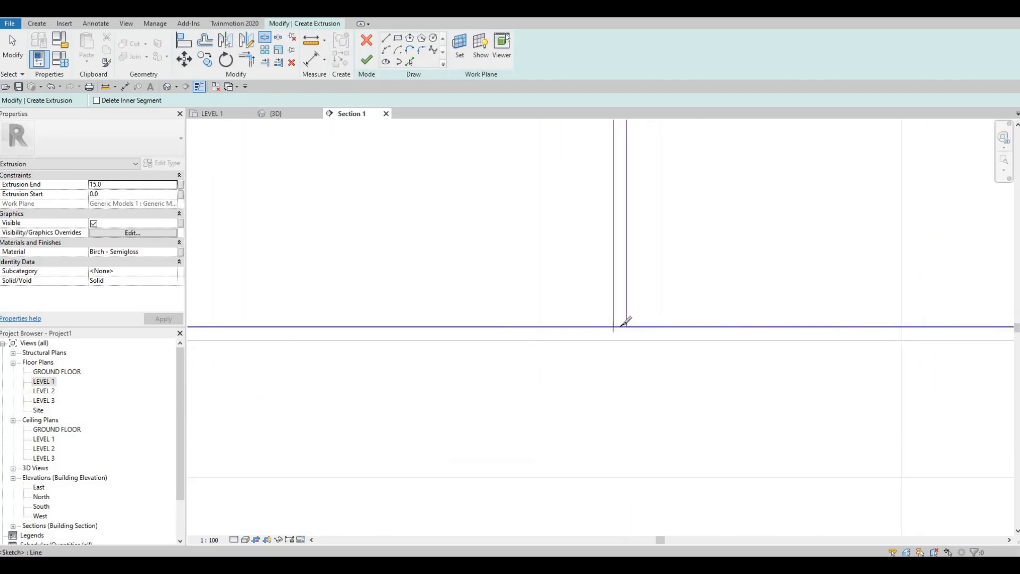
click(619, 327)
scroll(478, 328, down, 1)
middle_drag(265, 330, 531, 329)
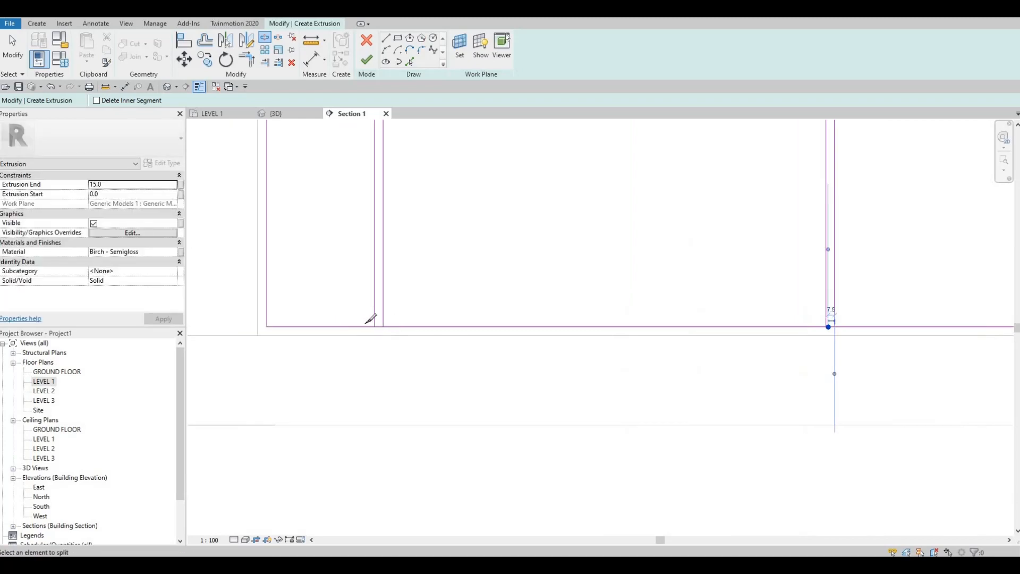
scroll(373, 323, up, 2)
click(369, 325)
scroll(427, 325, down, 3)
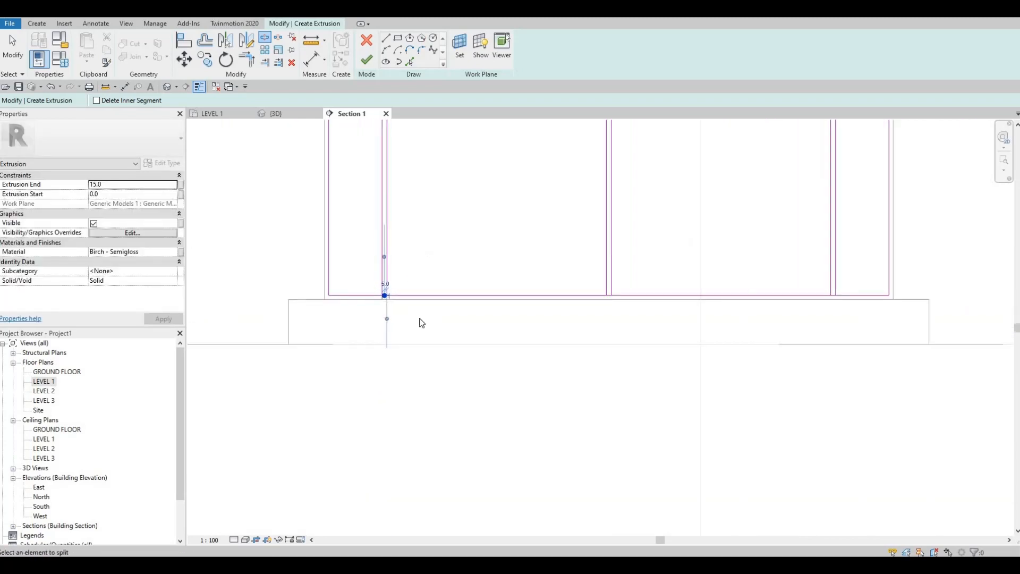
Step: Trim the lower edge to the vertical lines at the left and central gaps, forming closed panel corners
key(Escape)
key(Escape)
key(t)
key(r)
scroll(394, 324, up, 2)
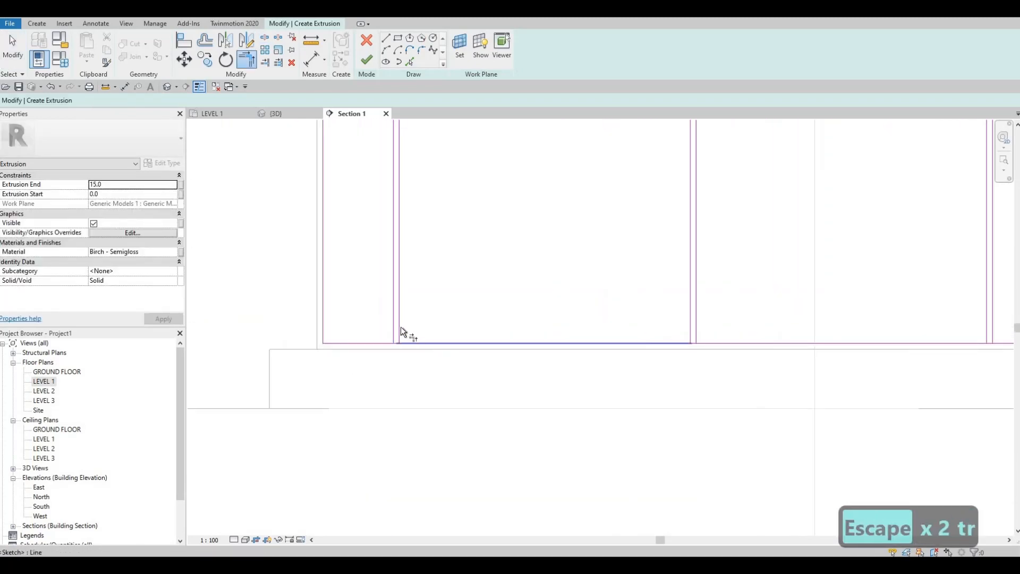
click(381, 347)
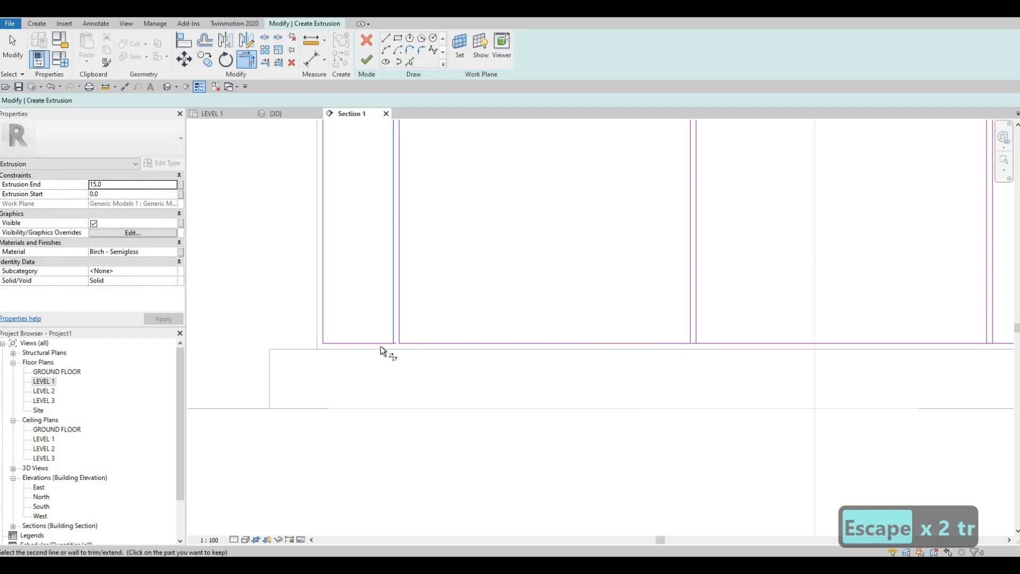
middle_drag(521, 349, 353, 361)
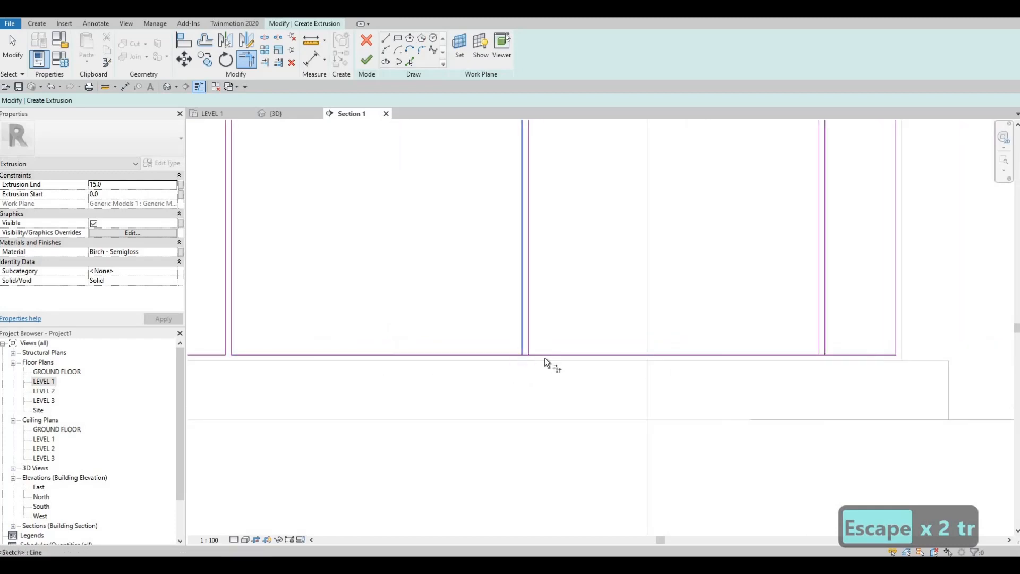
click(534, 354)
click(529, 344)
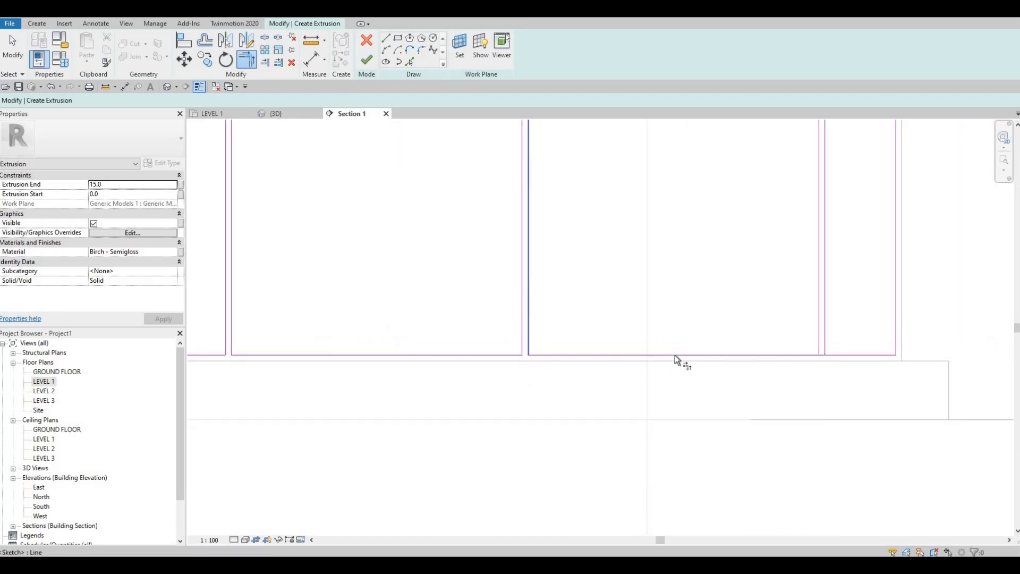
Step: Trim the lower edge to both vertical lines at the right gap to close the panel corners
middle_drag(821, 324, 675, 353)
scroll(675, 352, up, 2)
click(653, 393)
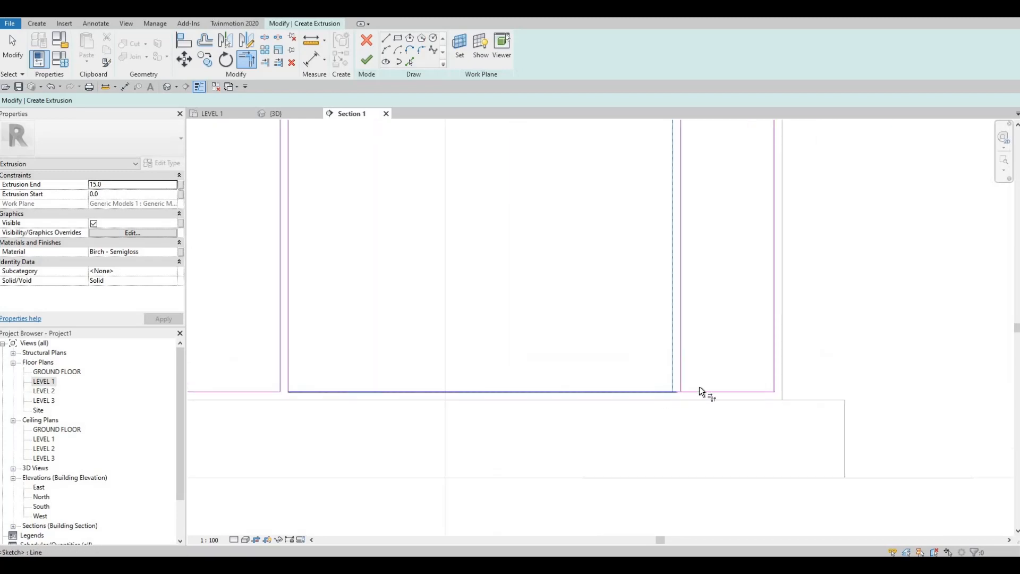
click(696, 391)
click(681, 359)
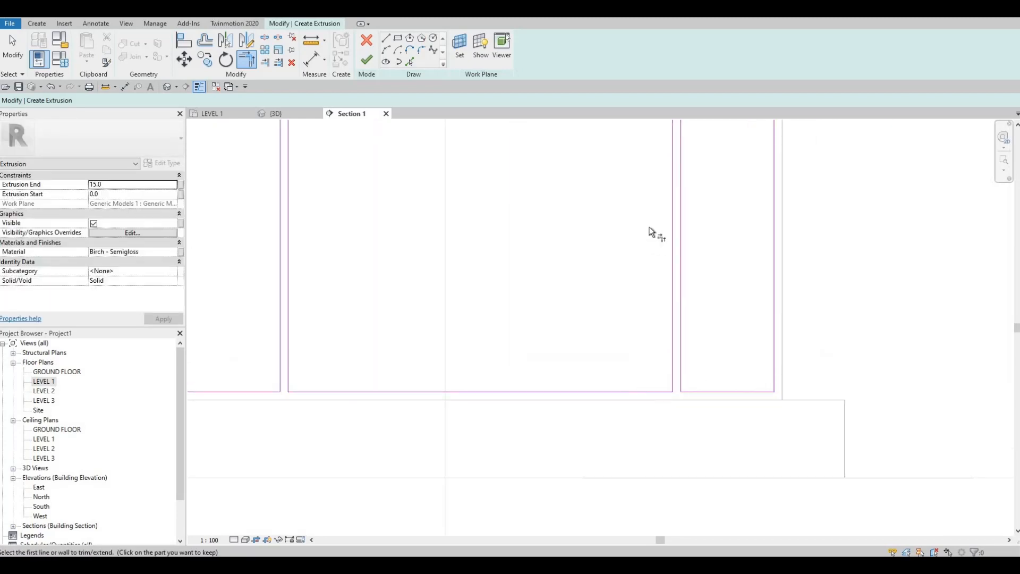
Step: Trim the upper edge to both vertical lines at the right gap to close the panel corners
middle_drag(649, 204, 630, 356)
middle_drag(653, 184, 610, 299)
click(613, 289)
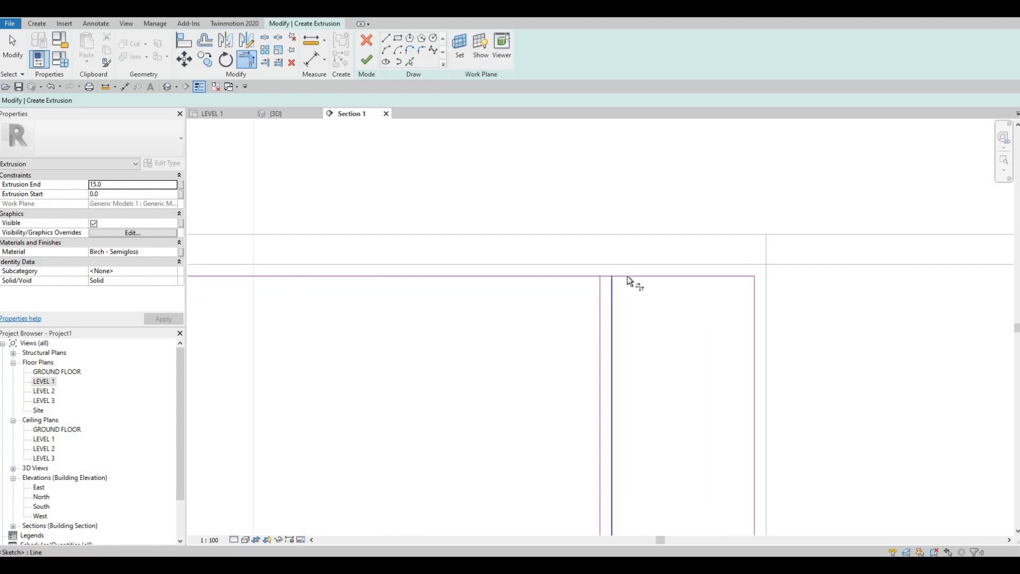
click(627, 276)
click(600, 293)
click(579, 276)
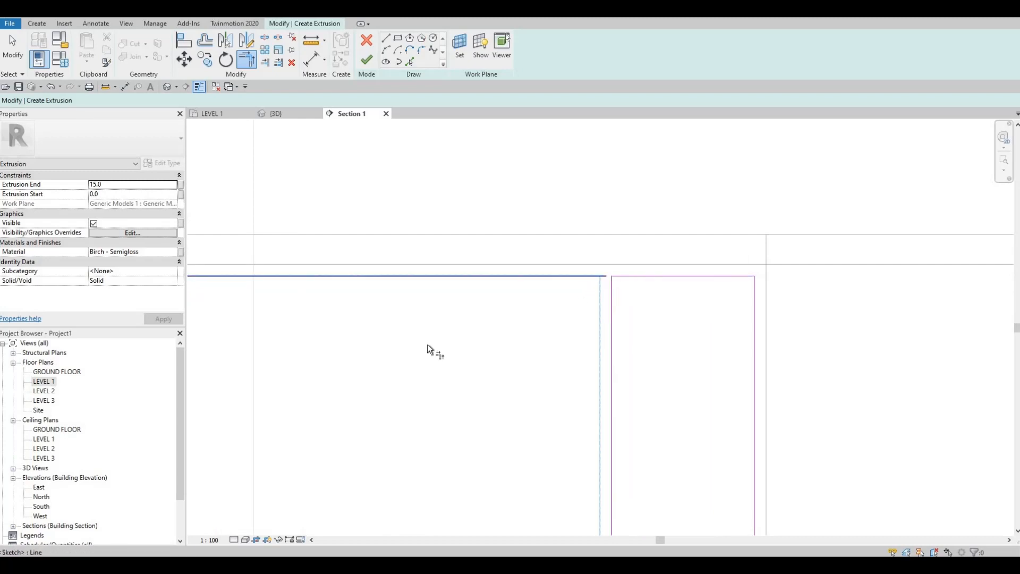
Step: Trim the upper edge to the vertical lines at the central and left gaps, closing the remaining panel outlines
middle_drag(428, 345, 769, 304)
scroll(769, 304, down, 2)
click(467, 280)
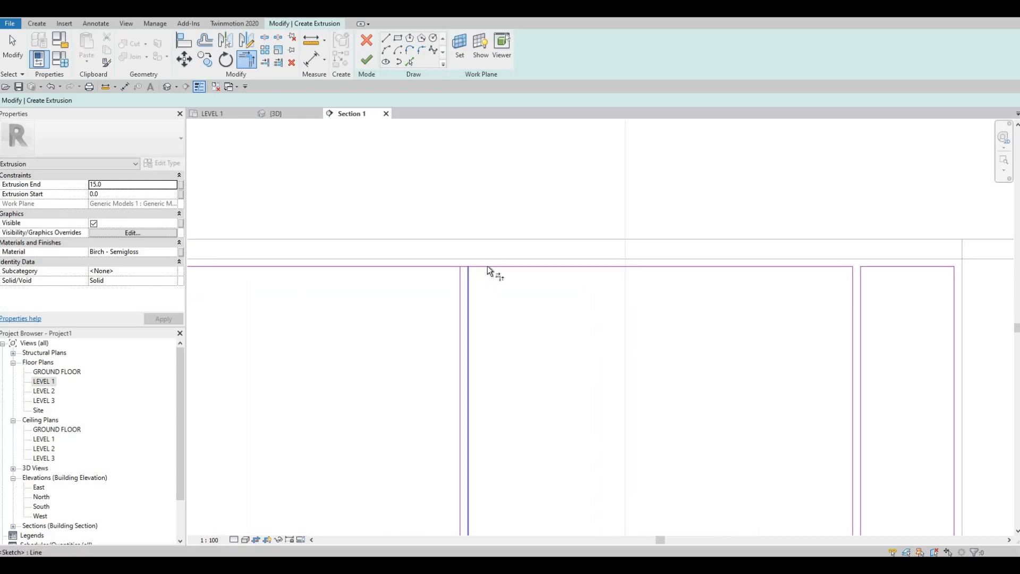
click(487, 267)
click(461, 278)
click(444, 268)
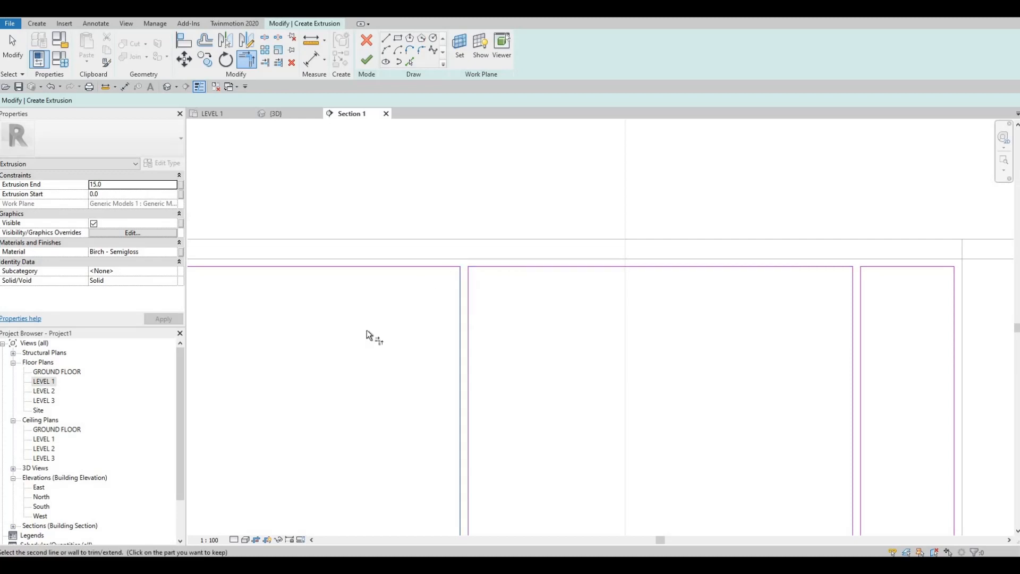
middle_drag(438, 312, 758, 293)
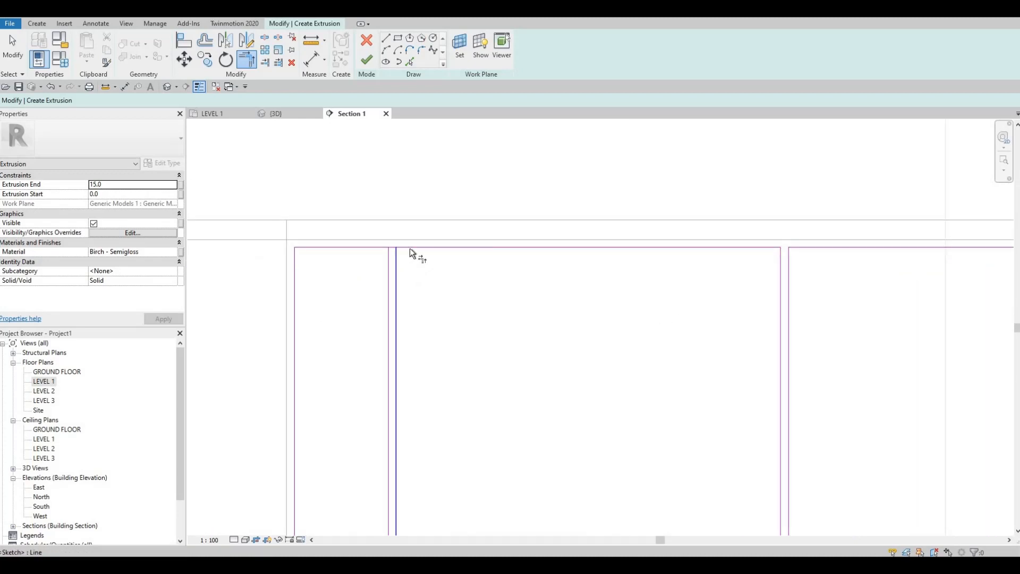
click(389, 261)
click(368, 247)
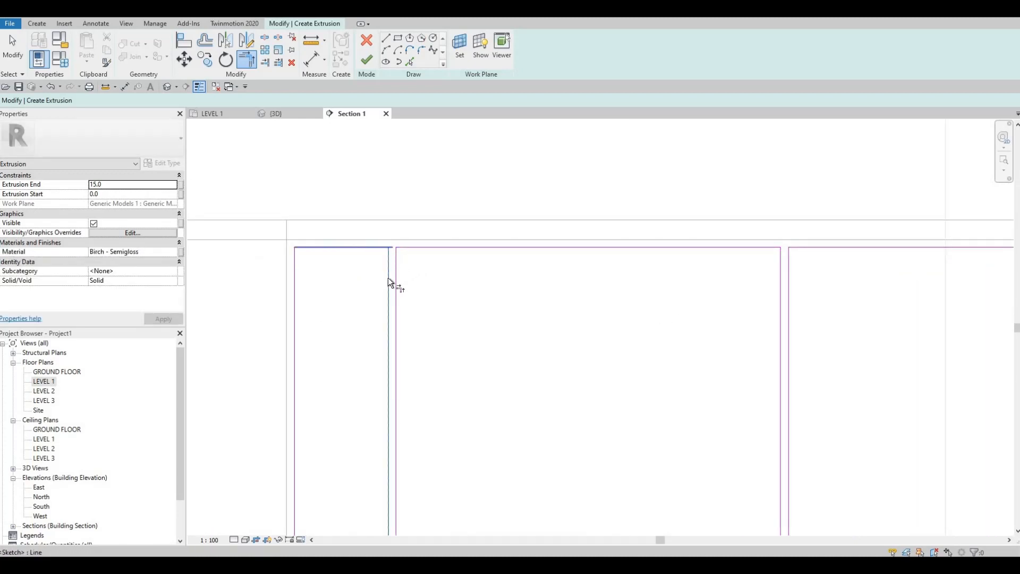
Step: Finish the 15 mm birch extrusion sketch and inspect the four panels on the counter's inner face in 3D
scroll(291, 161, down, 4)
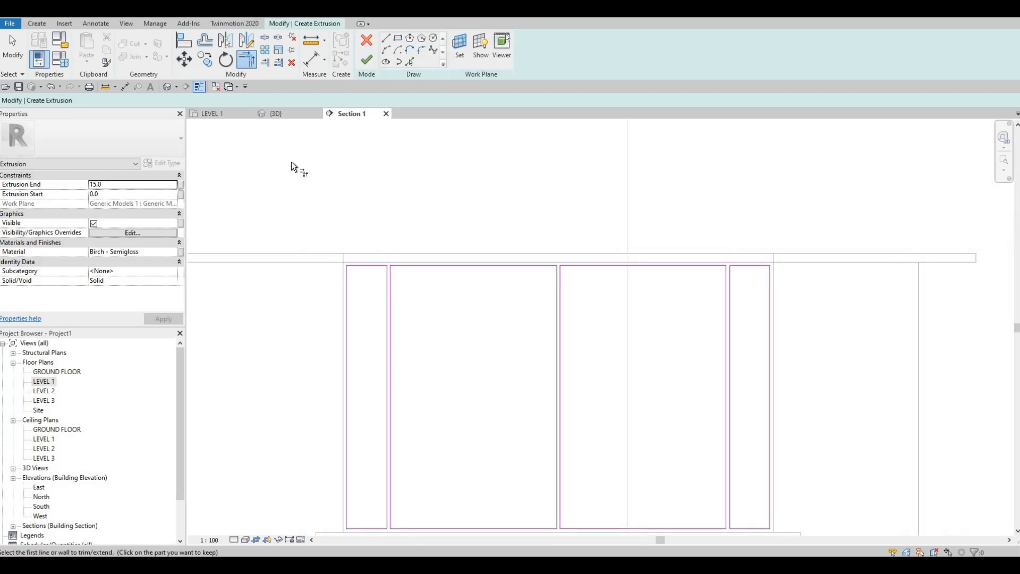
click(366, 62)
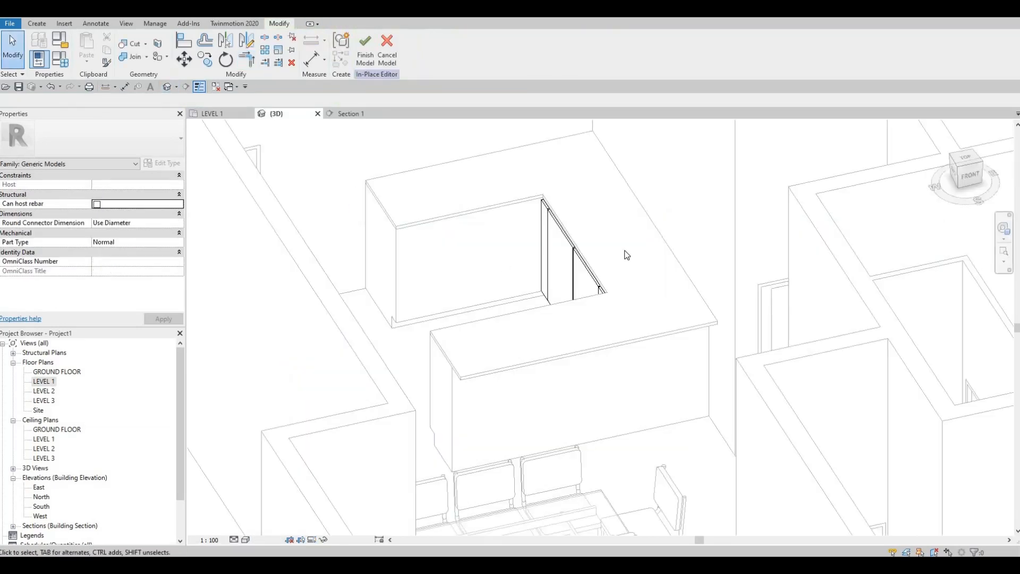
shift+middle_drag(625, 250, 499, 317)
scroll(493, 232, down, 3)
shift+middle_drag(514, 154, 505, 189)
scroll(495, 231, up, 3)
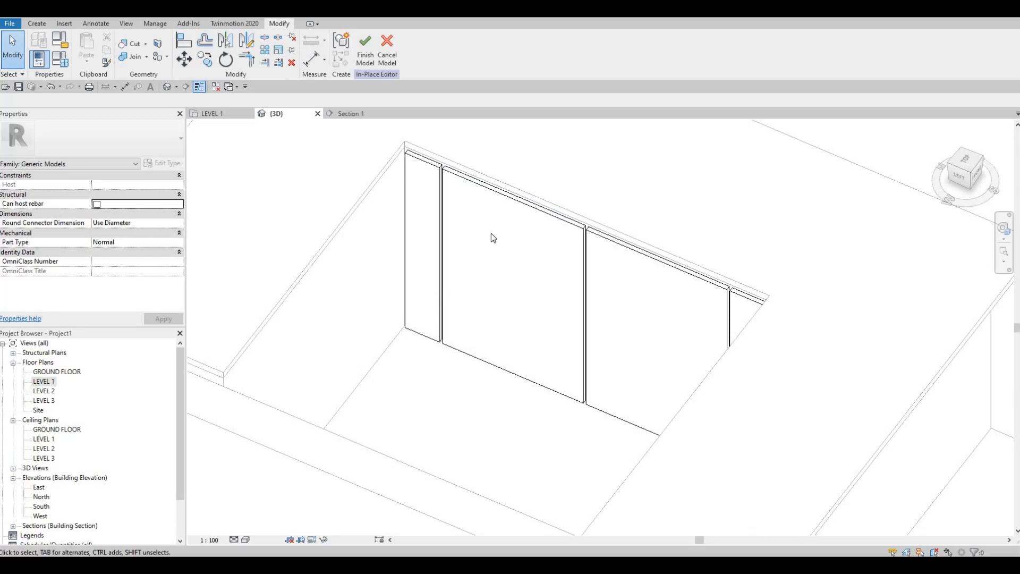
middle_drag(532, 232, 504, 233)
scroll(548, 236, up, 1)
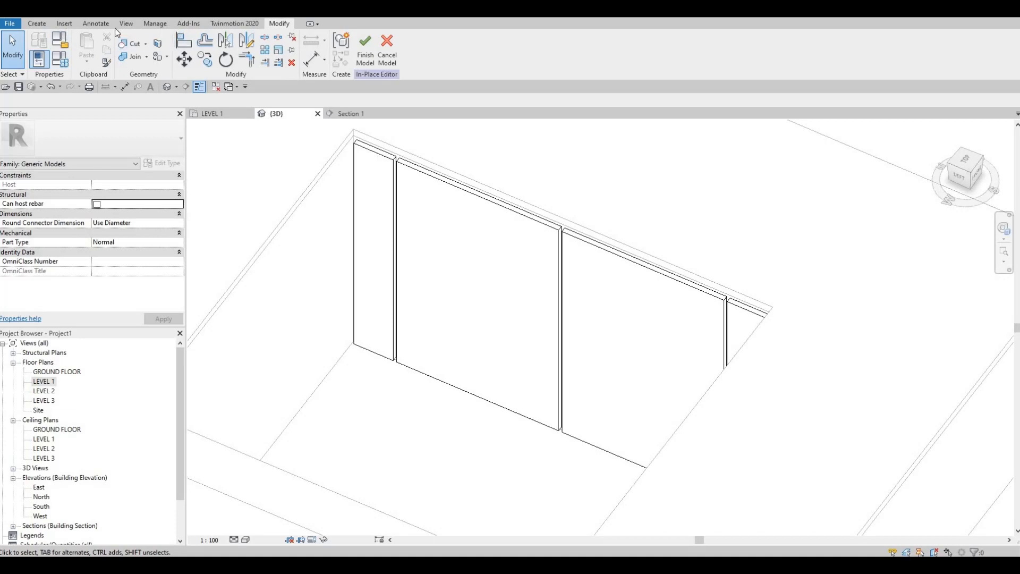
Step: Start a void sweep and define its path by picking the four front edges of the narrow corner door panel
click(37, 24)
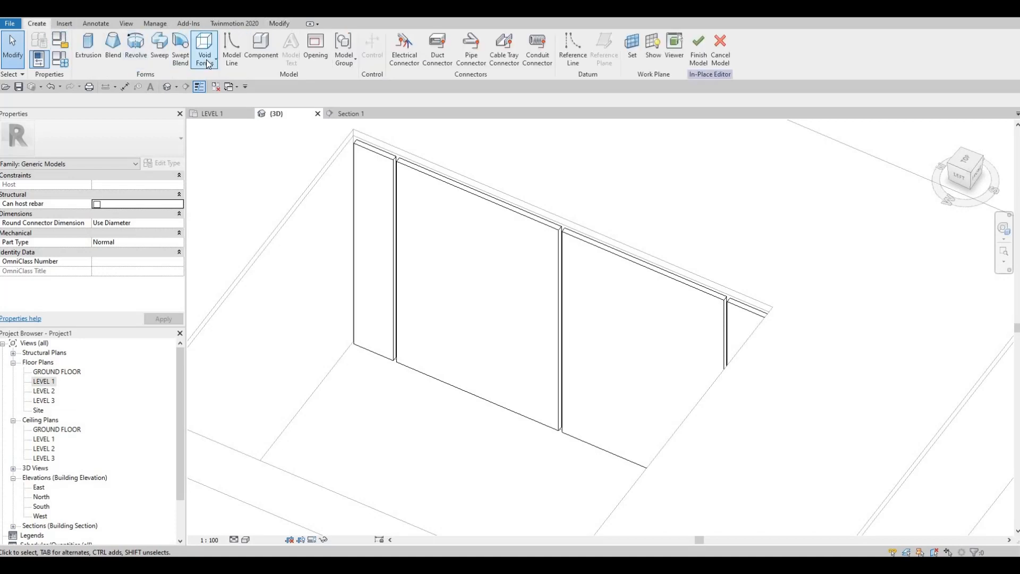
click(204, 50)
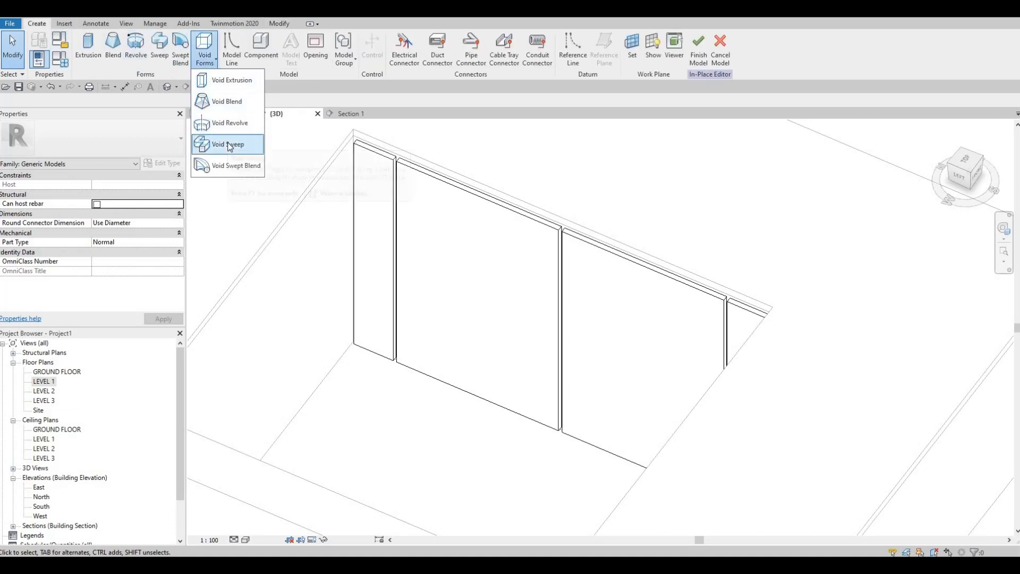
click(229, 145)
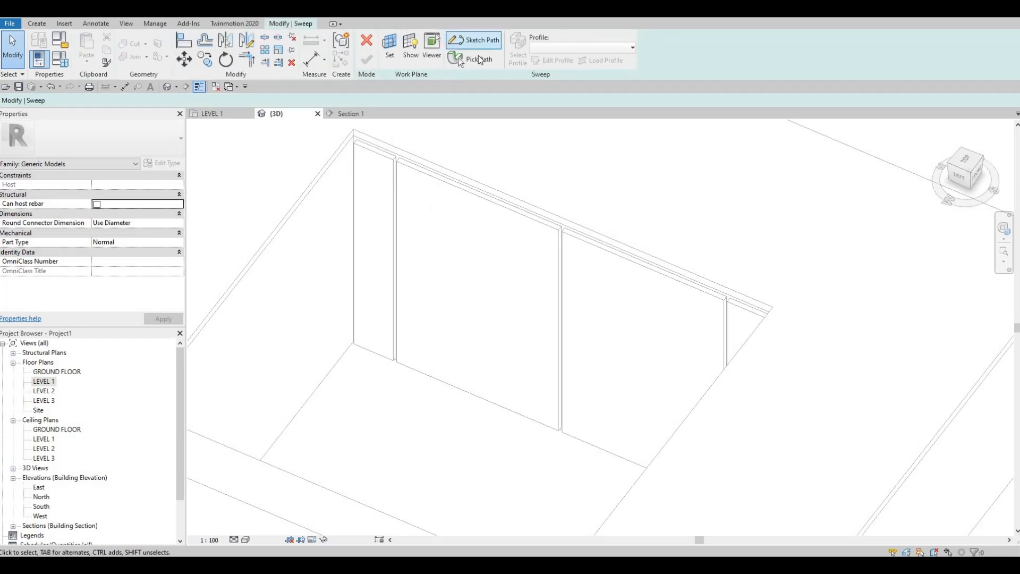
click(478, 56)
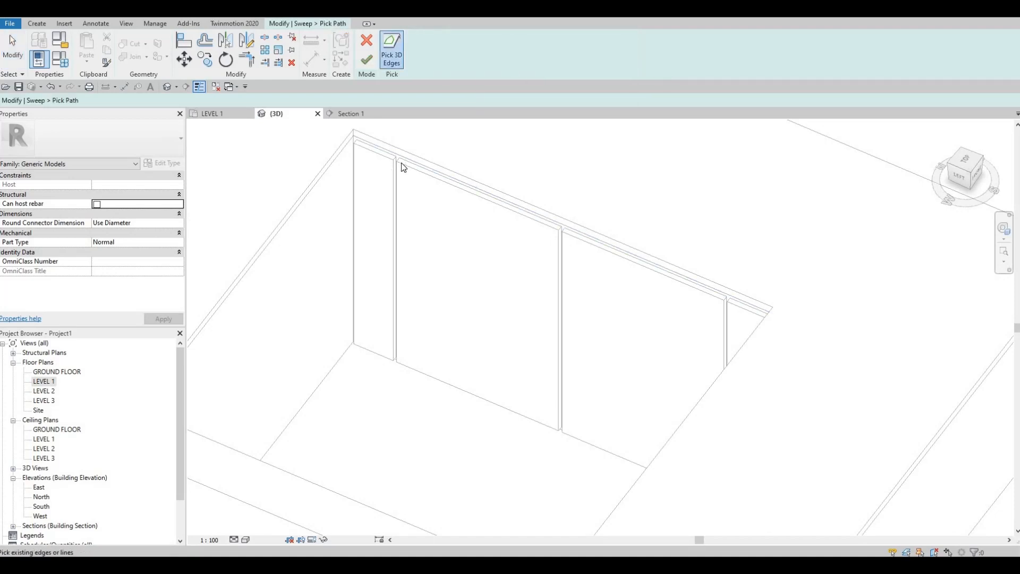
scroll(401, 164, up, 4)
click(394, 151)
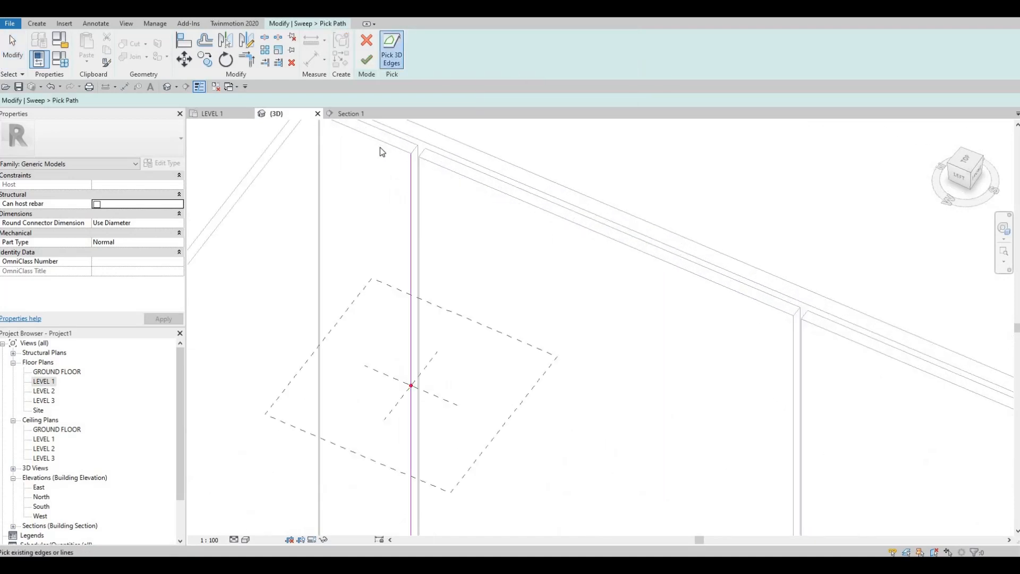
click(319, 331)
middle_drag(356, 431, 394, 168)
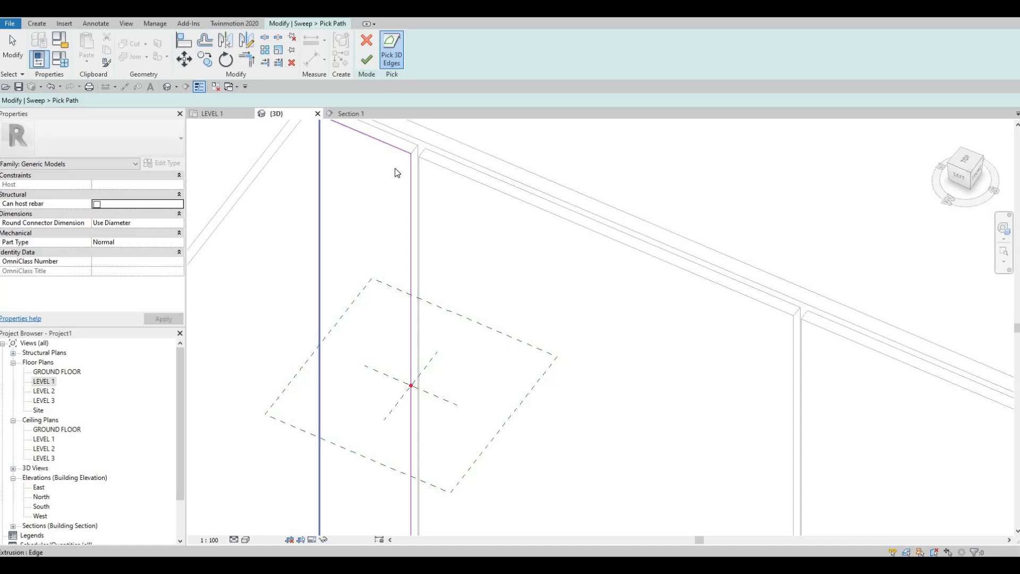
click(392, 331)
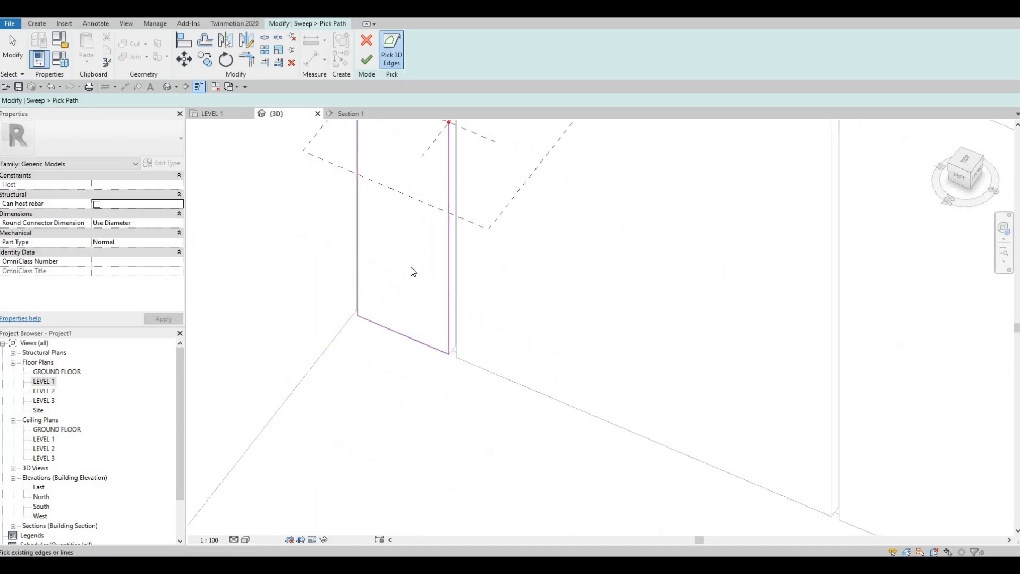
shift+middle_drag(413, 271, 381, 241)
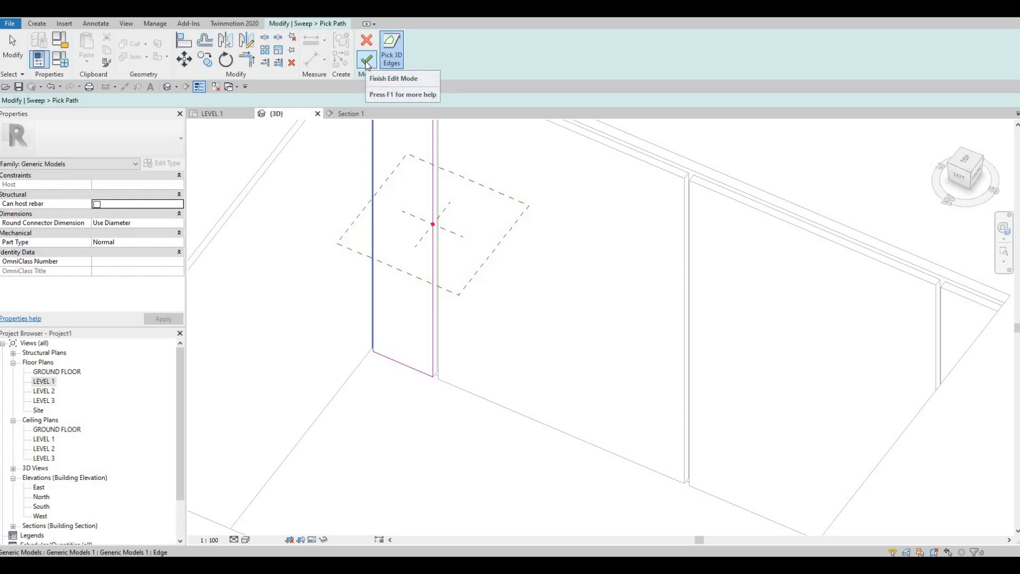
click(365, 62)
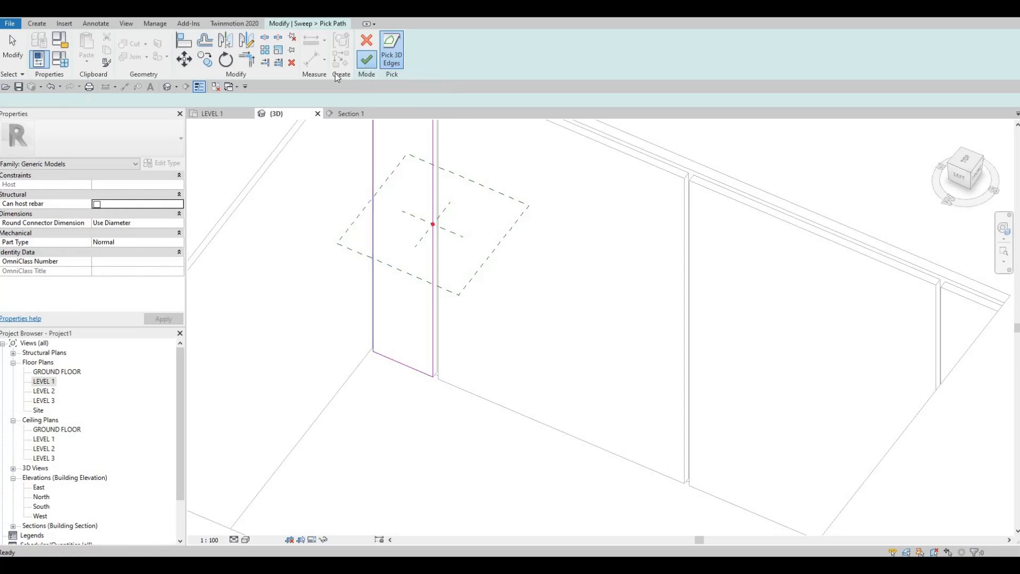
Step: Sketch a rectangular sweep profile about 20 by 7 mm on the reference plane, inward from the narrow panel's picked edge
click(300, 25)
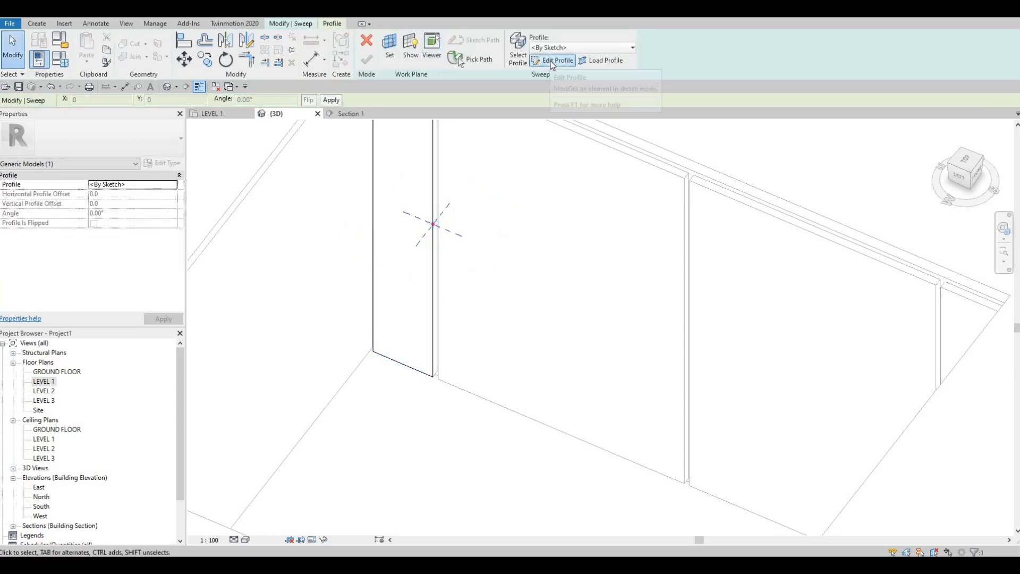
click(551, 61)
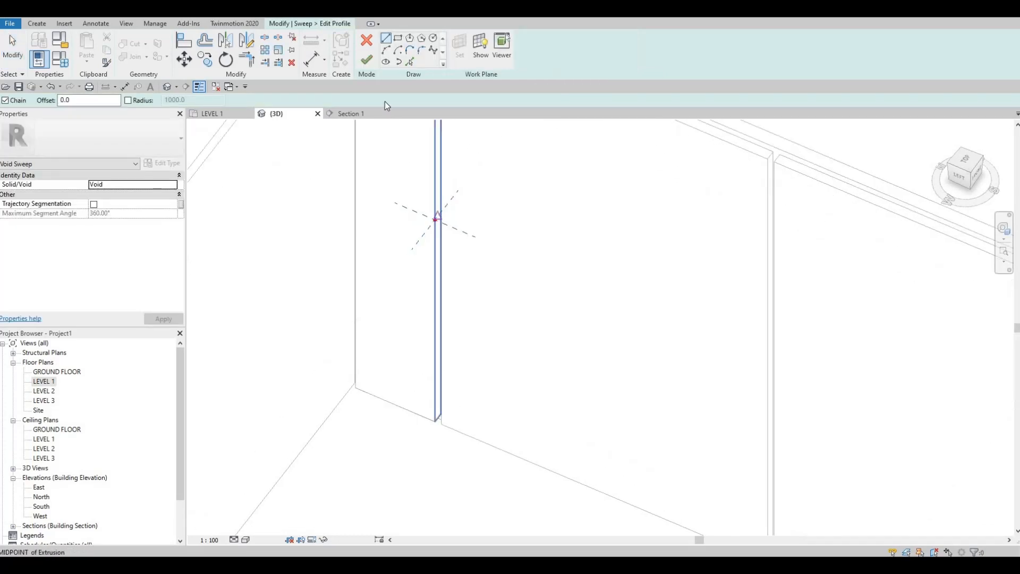
click(398, 41)
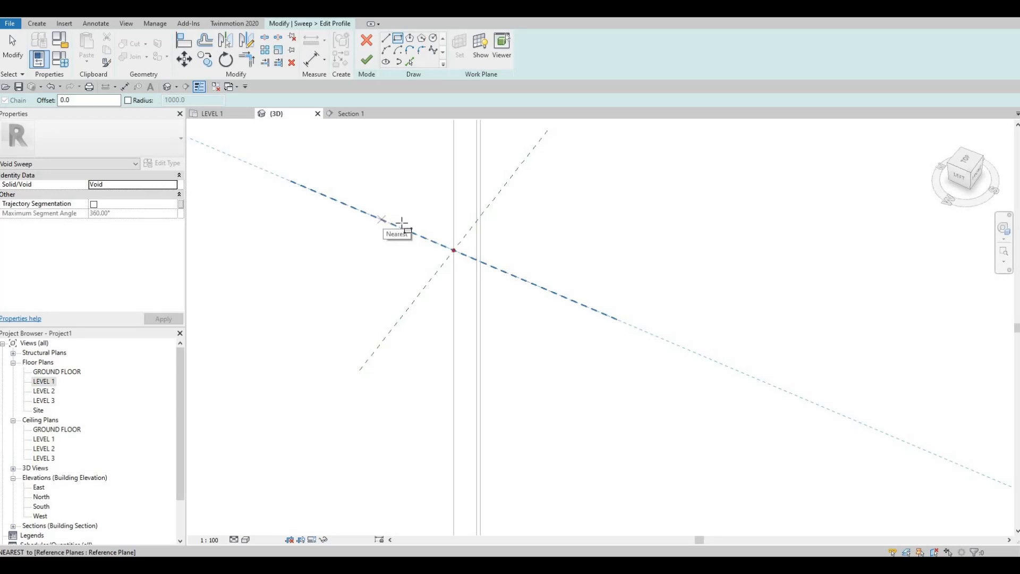
click(399, 220)
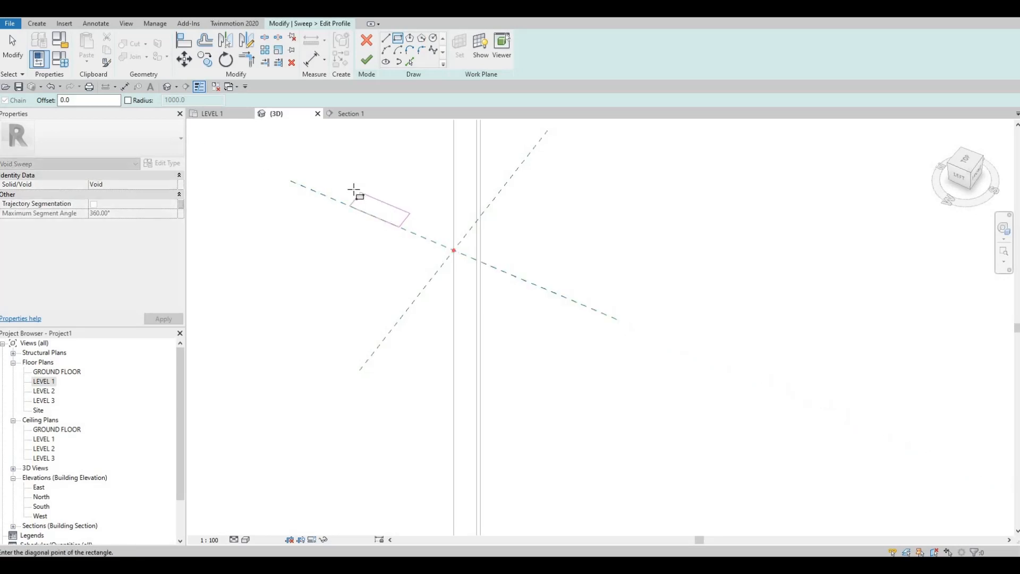
click(371, 202)
key(Escape)
key(Escape)
key(Escape)
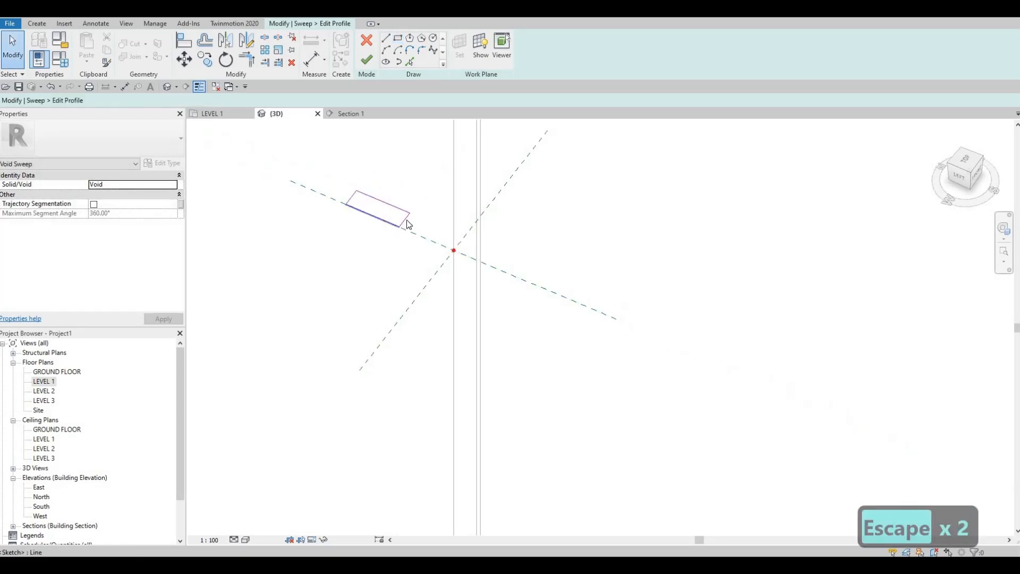
click(406, 218)
scroll(444, 265, down, 4)
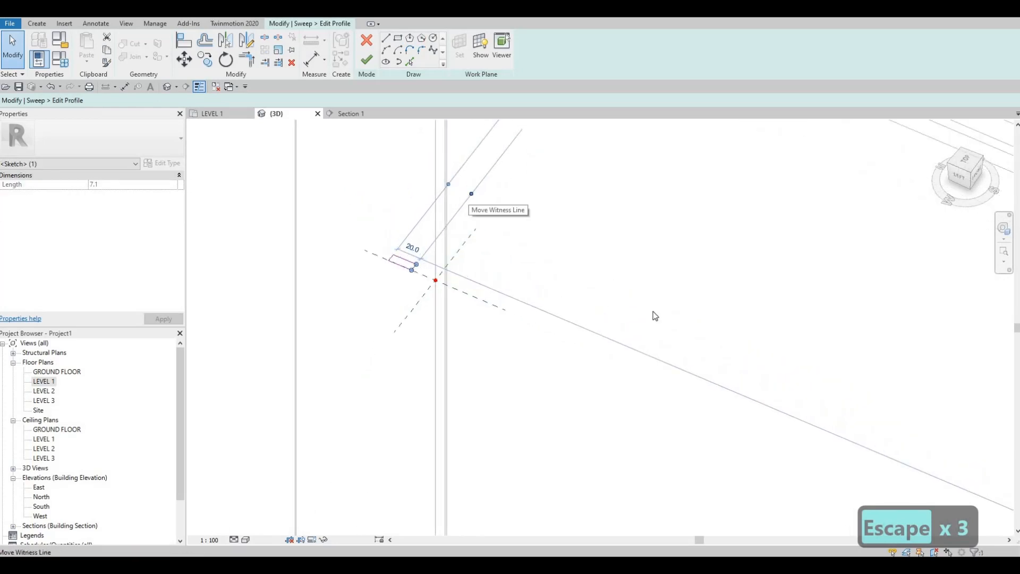
scroll(647, 305, down, 2)
scroll(851, 414, down, 3)
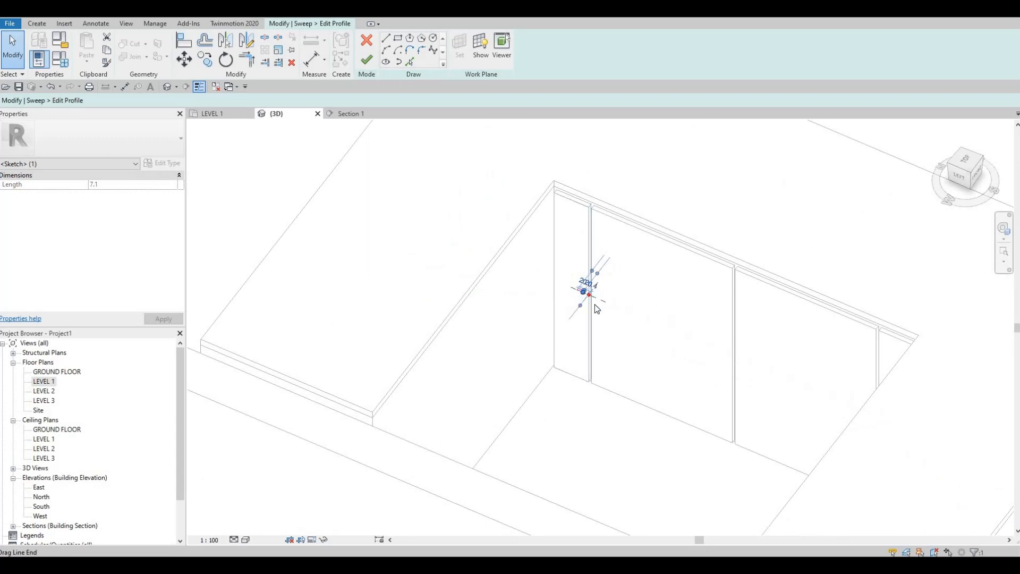
scroll(595, 304, up, 6)
scroll(606, 325, up, 2)
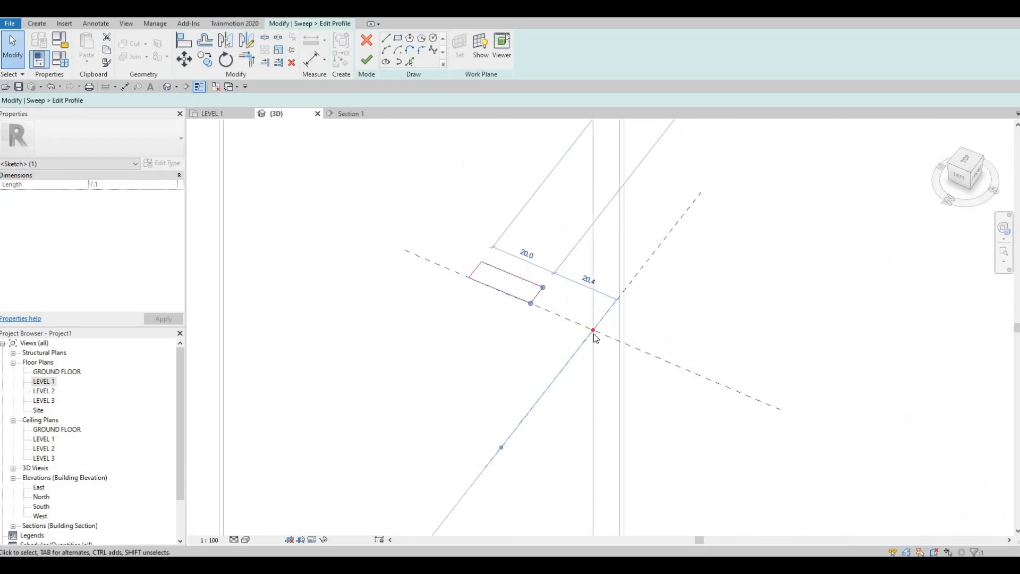
click(501, 448)
key(Escape)
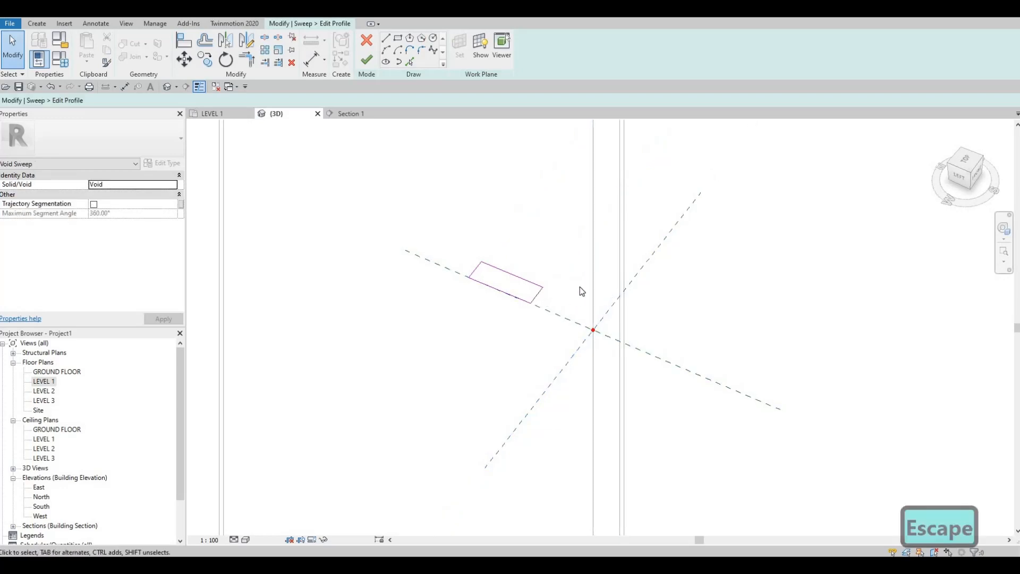
Step: Place the profile rectangle's nearer short edge 20 mm from the sweep path's reference plane
click(537, 295)
click(584, 281)
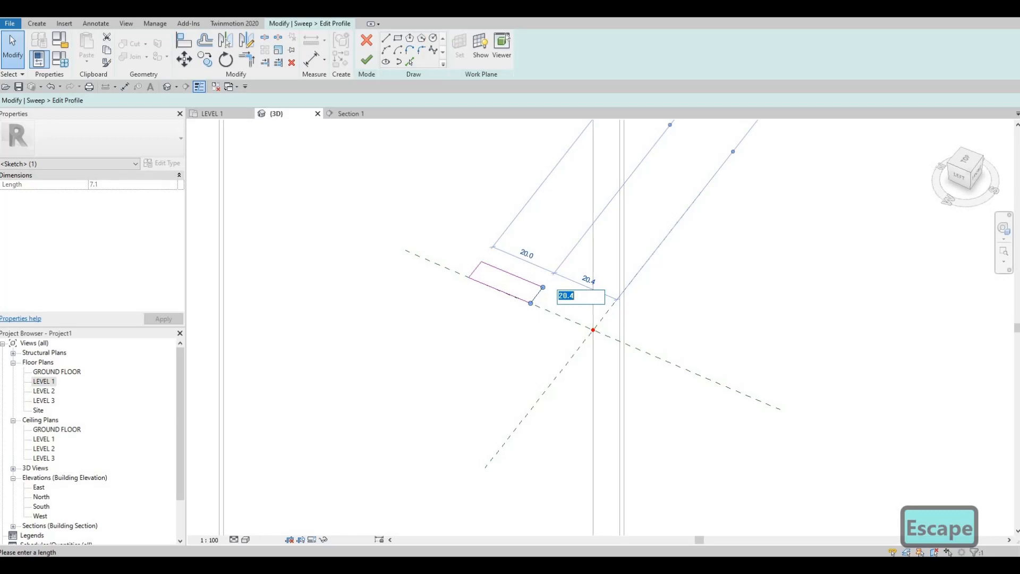
text(20)
key(Return)
key(Escape)
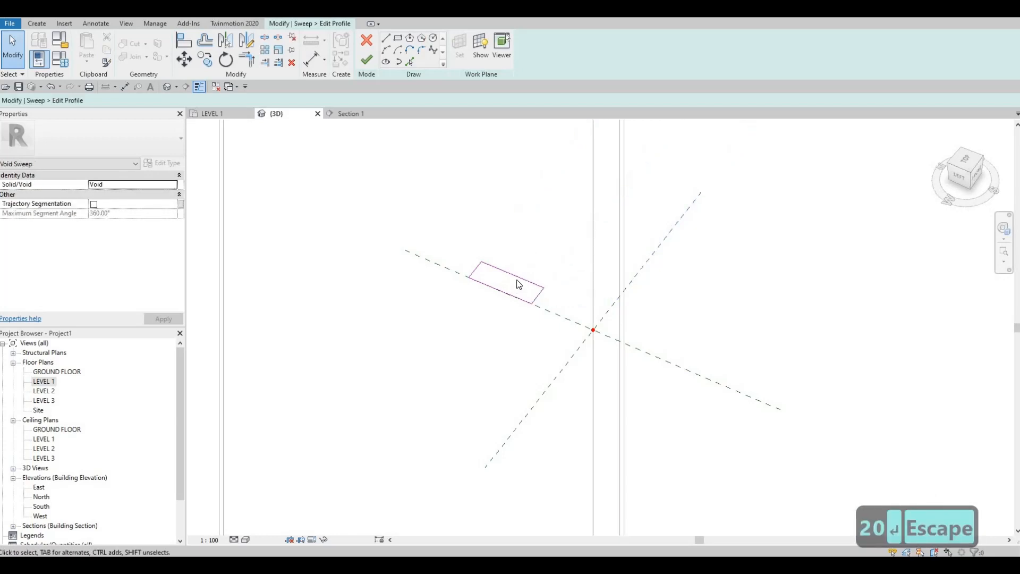
Step: Set the profile rectangle's length to 20 mm by moving its far short edge
click(476, 269)
click(511, 252)
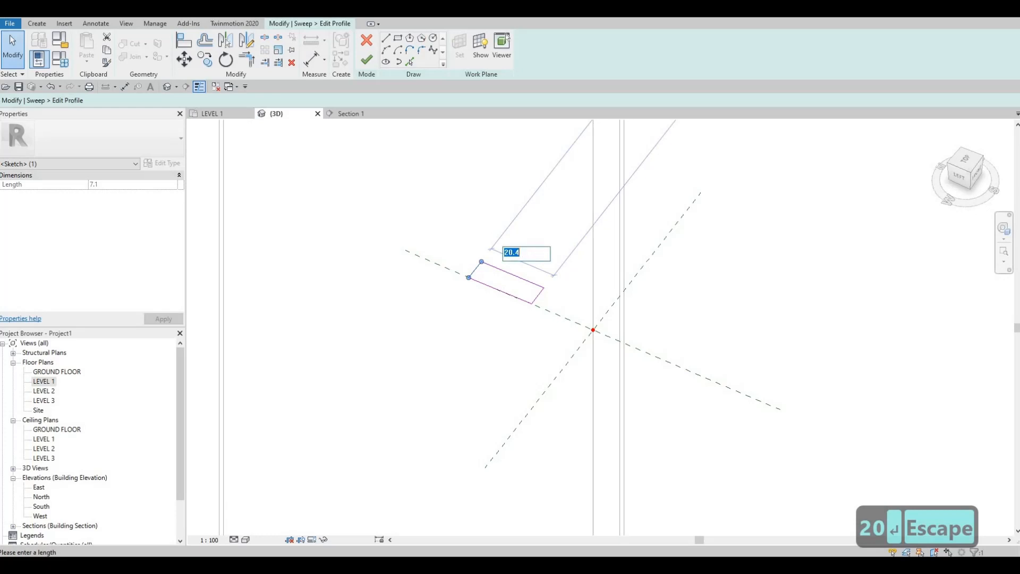
text(20)
key(Return)
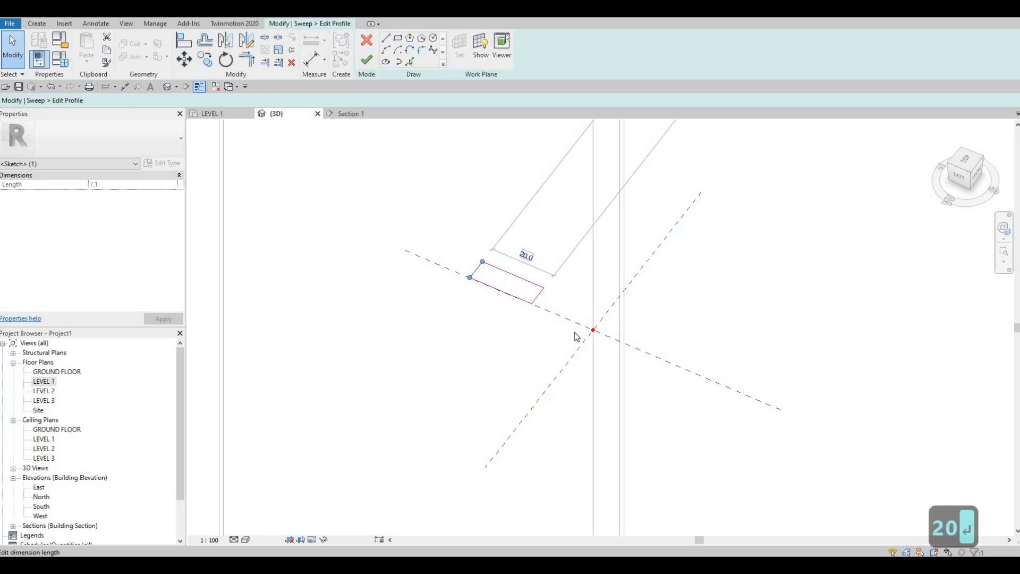
key(Escape)
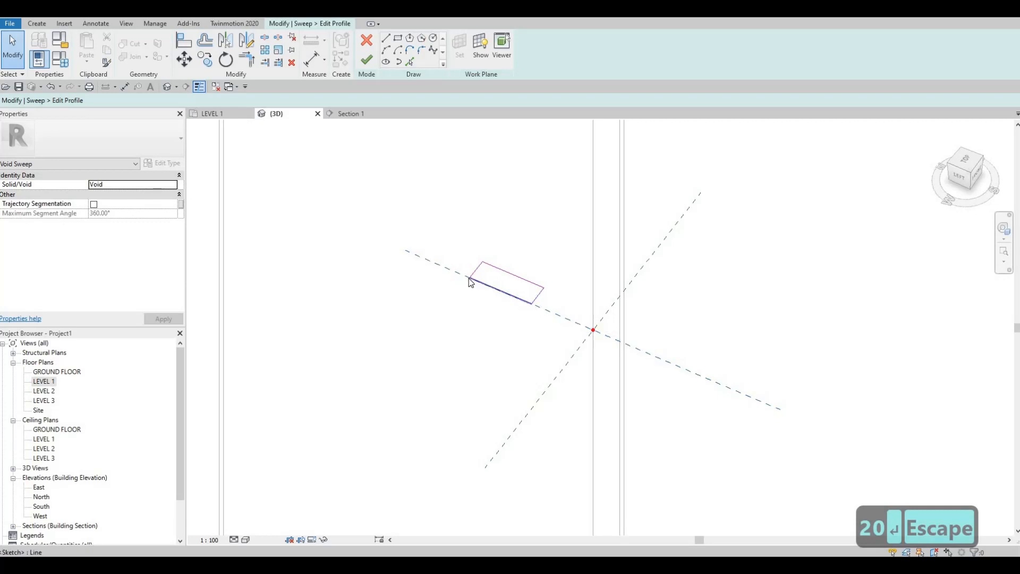
Step: Set the profile rectangle's depth to 5 mm by moving the long edge that lies off the reference plane
click(508, 272)
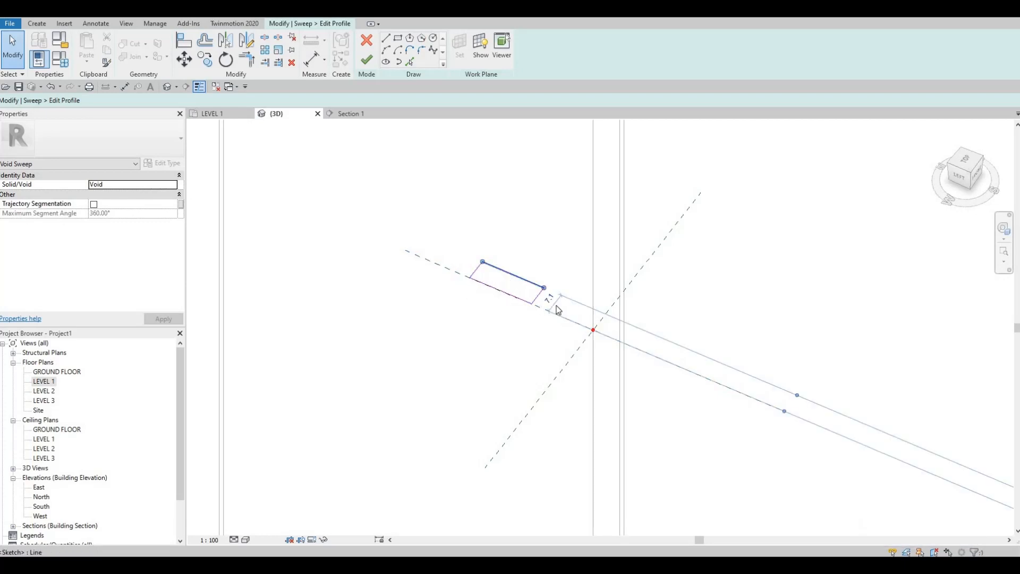
click(551, 301)
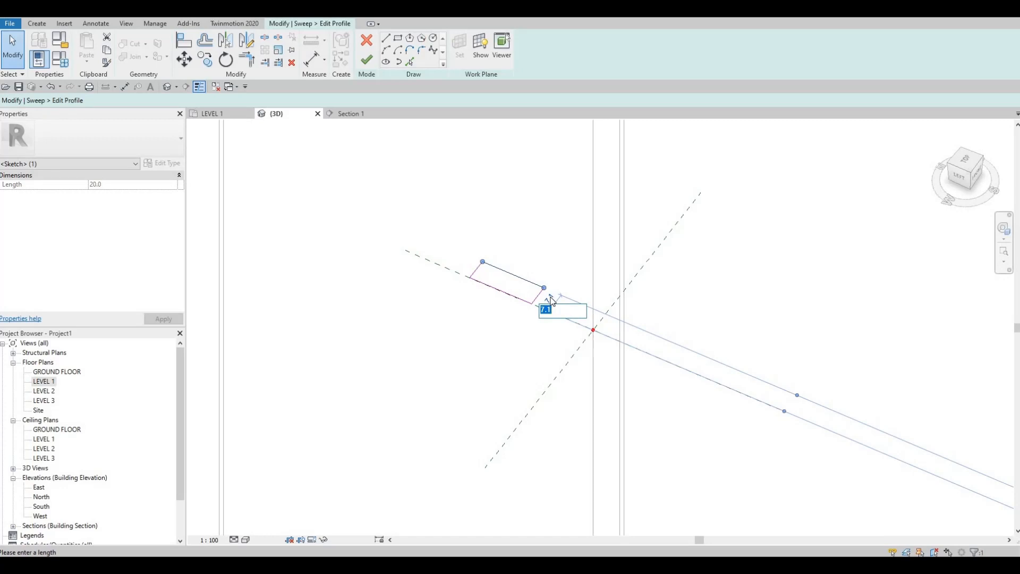
text(5)
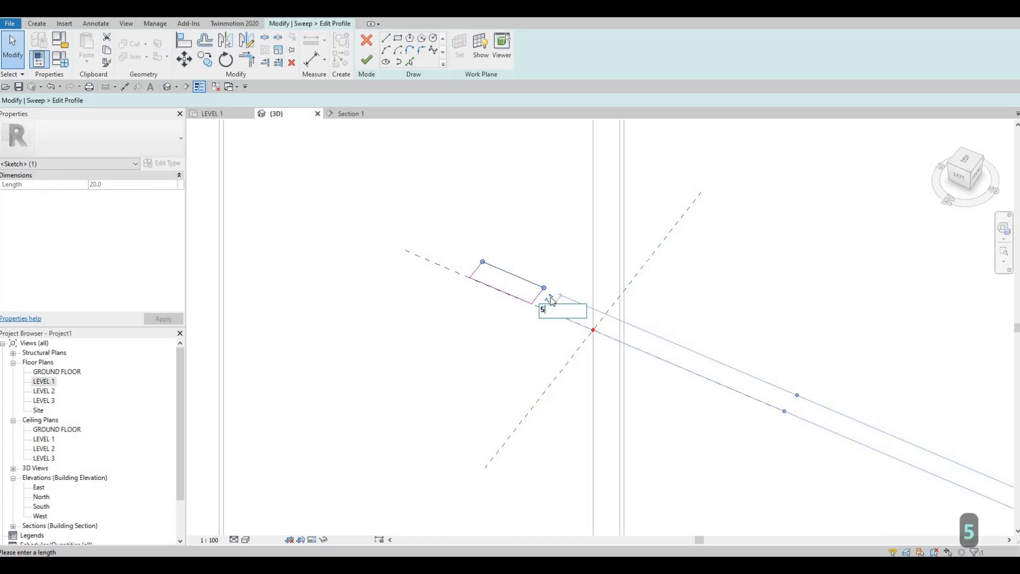
key(Return)
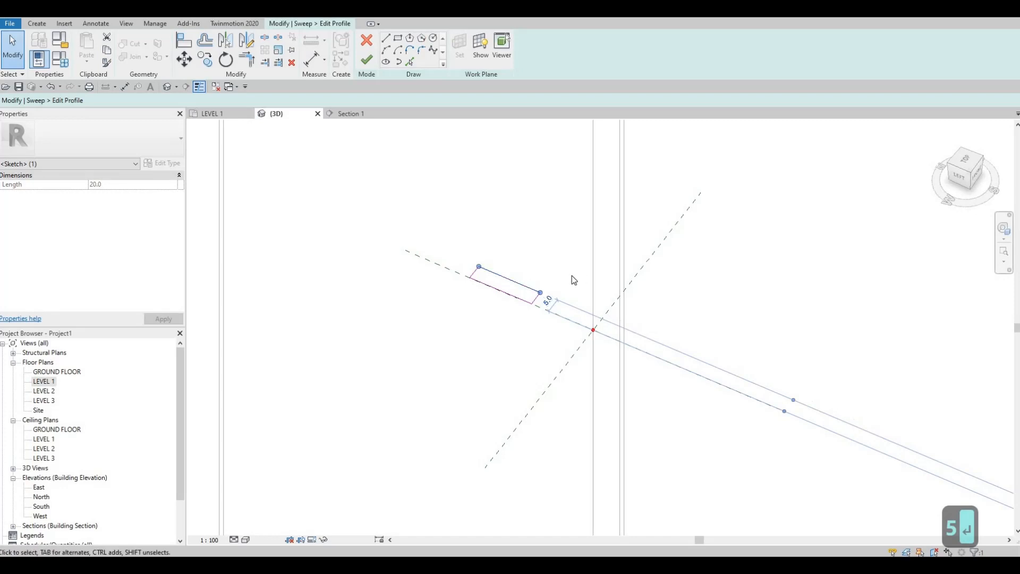
Step: Finish the profile sketch and complete the void sweep on the narrow corner panel
scroll(558, 277, down, 5)
scroll(576, 428, down, 2)
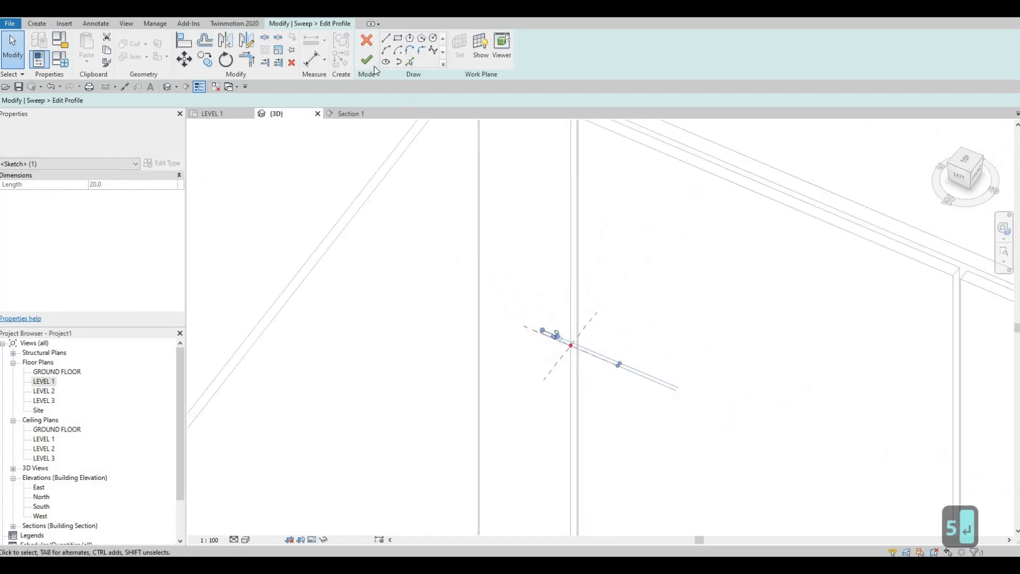
click(372, 62)
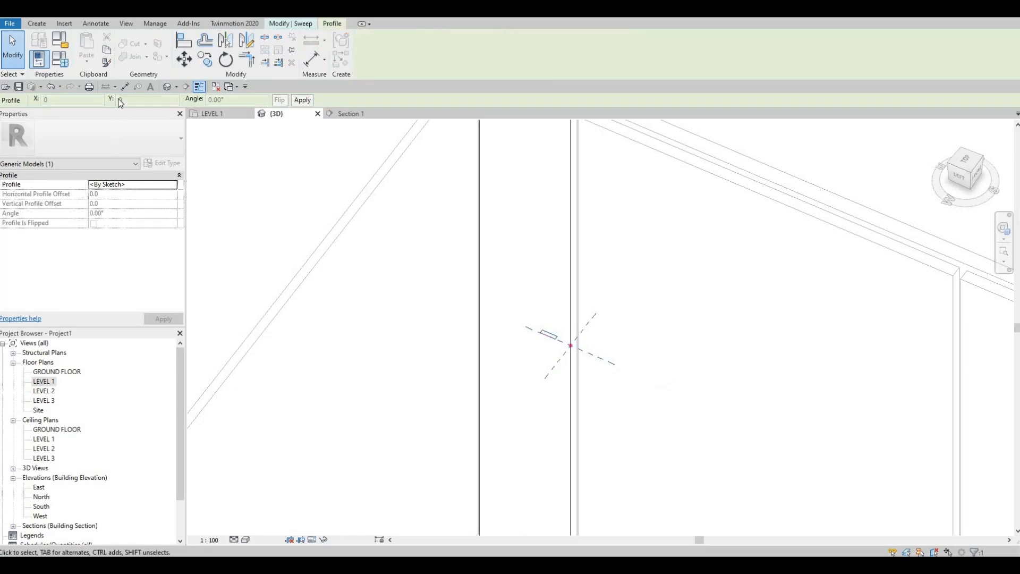
click(298, 24)
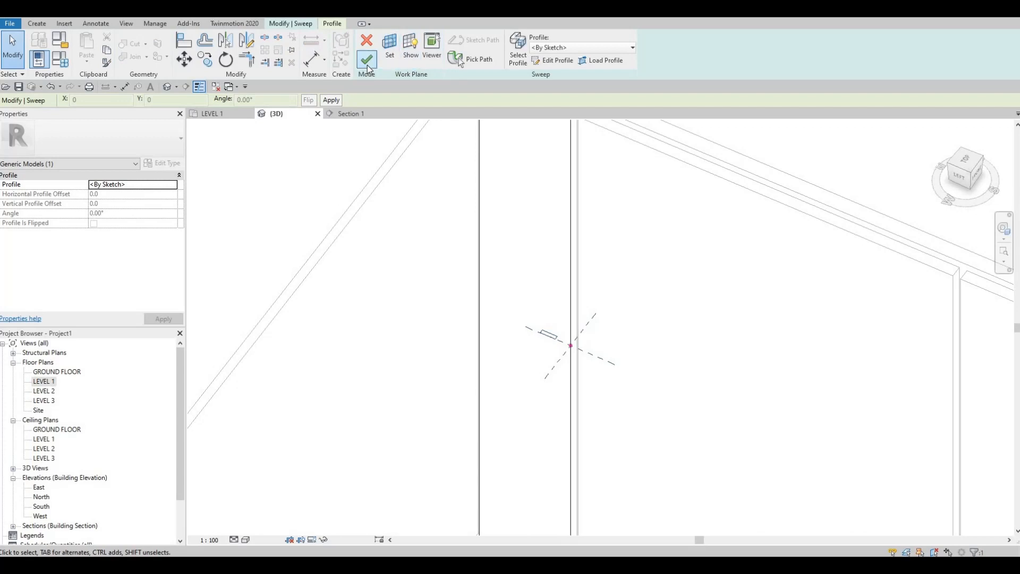
click(367, 65)
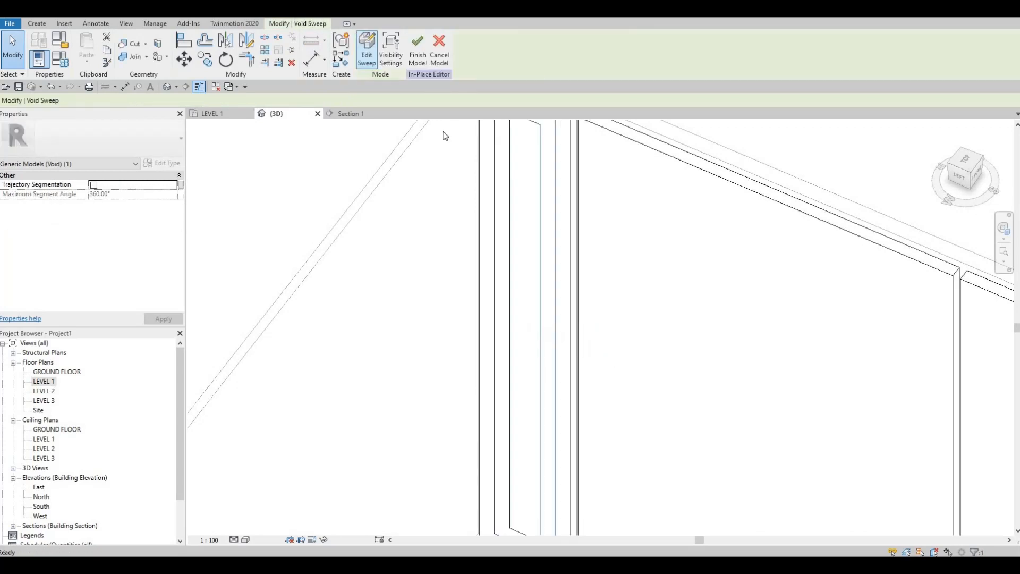
Step: Start Cut Geometry and inspect the void sweep's groove on the narrow corner panel in 3D
click(130, 45)
scroll(611, 319, down, 3)
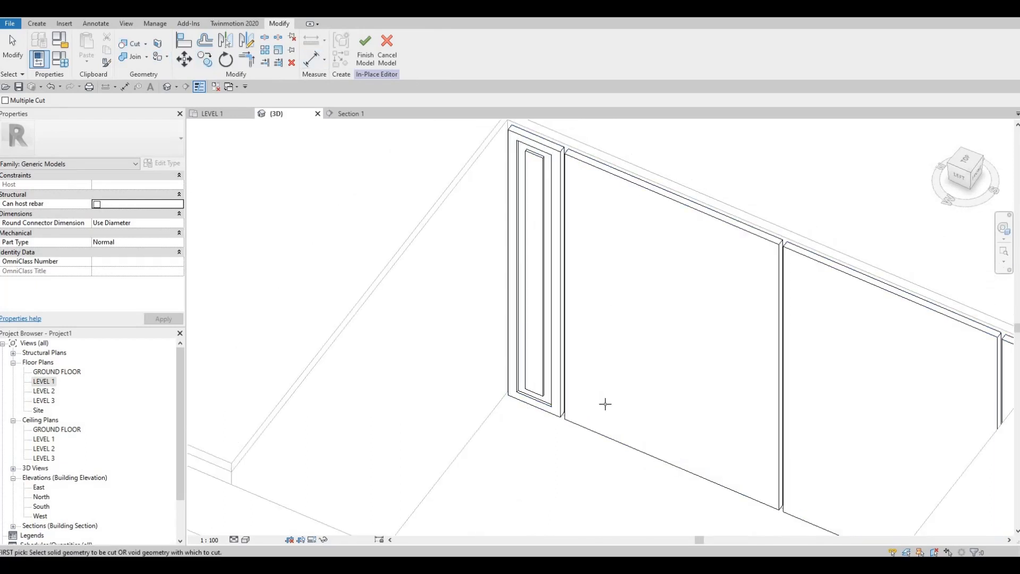
shift+middle_drag(580, 343, 572, 353)
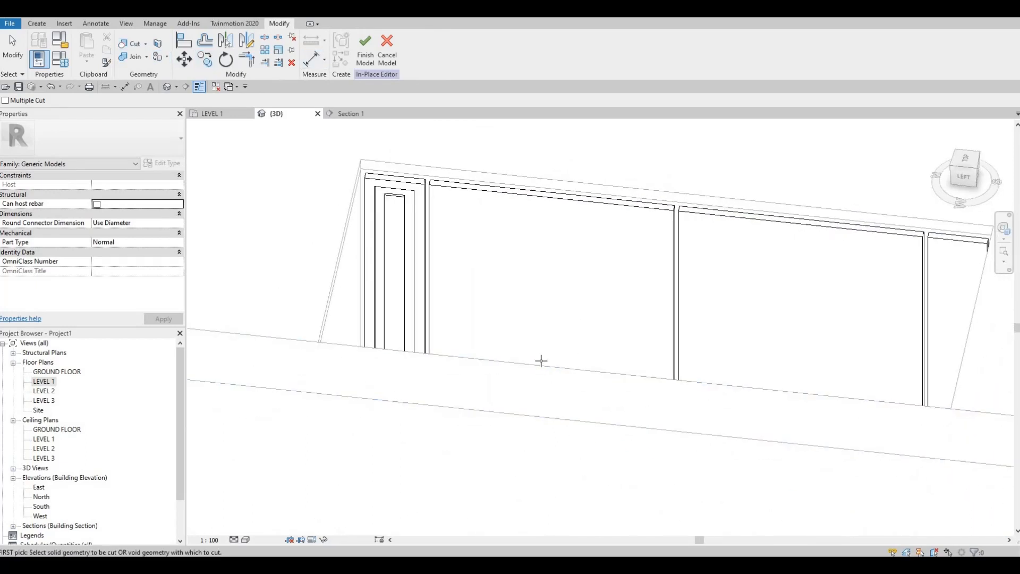
shift+middle_drag(502, 238, 481, 196)
scroll(480, 196, up, 1)
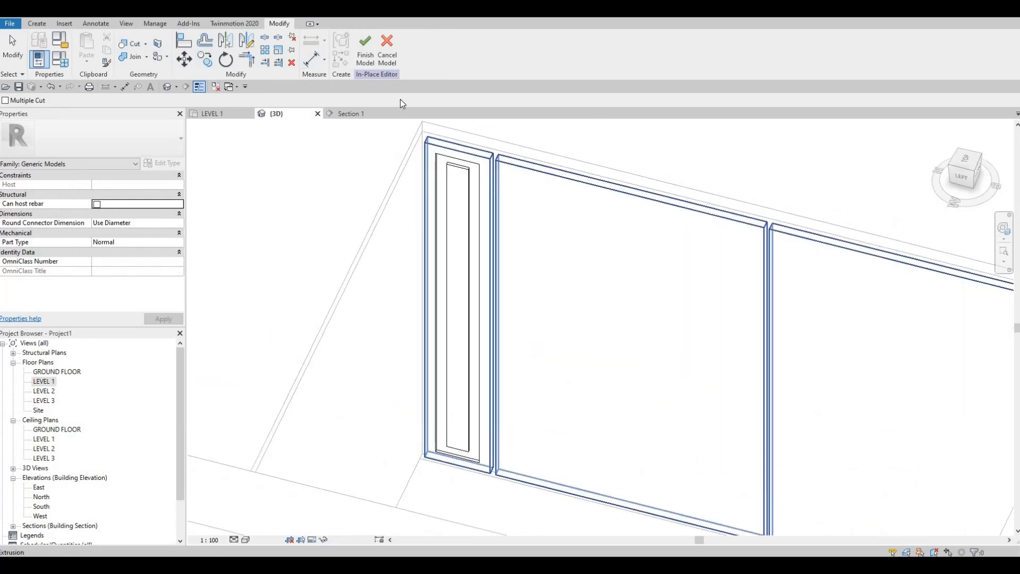
Step: Finish the in-place door panel model with the grooved narrow corner panel
click(366, 63)
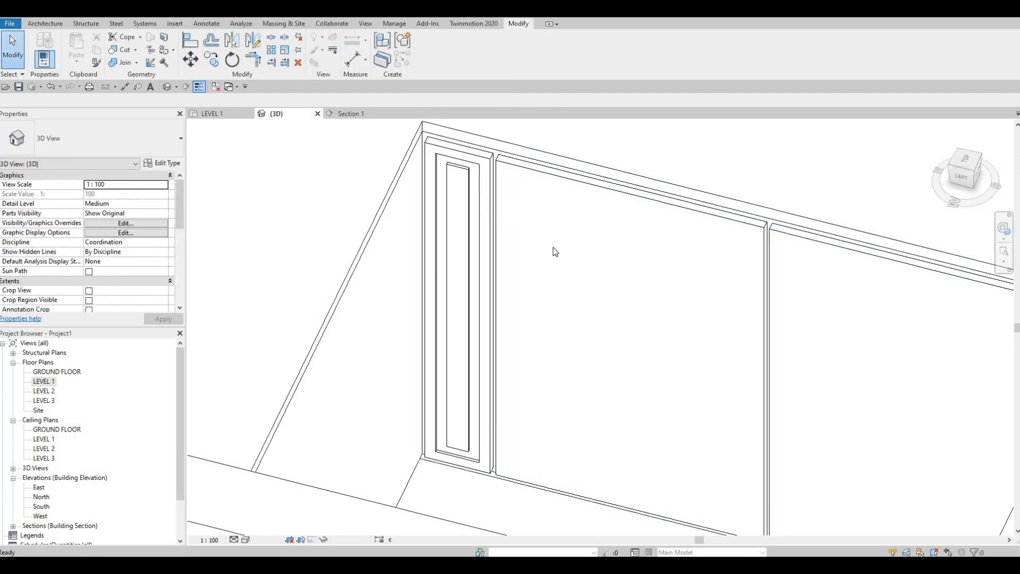
shift+middle_drag(553, 251, 551, 281)
scroll(551, 282, down, 2)
key(Escape)
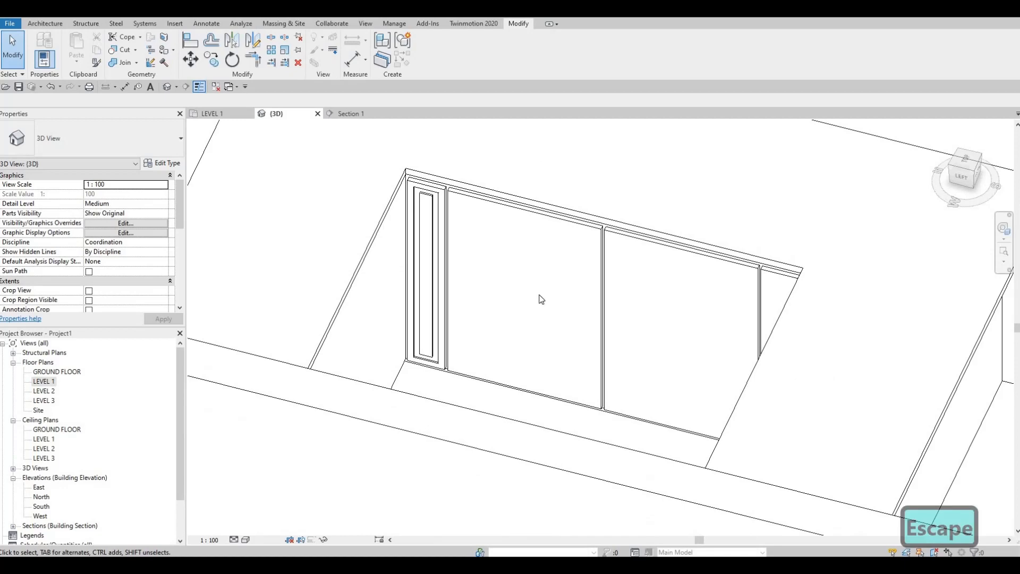
Step: Reopen the in-place door panel model for editing
shift+middle_drag(615, 357, 413, 175)
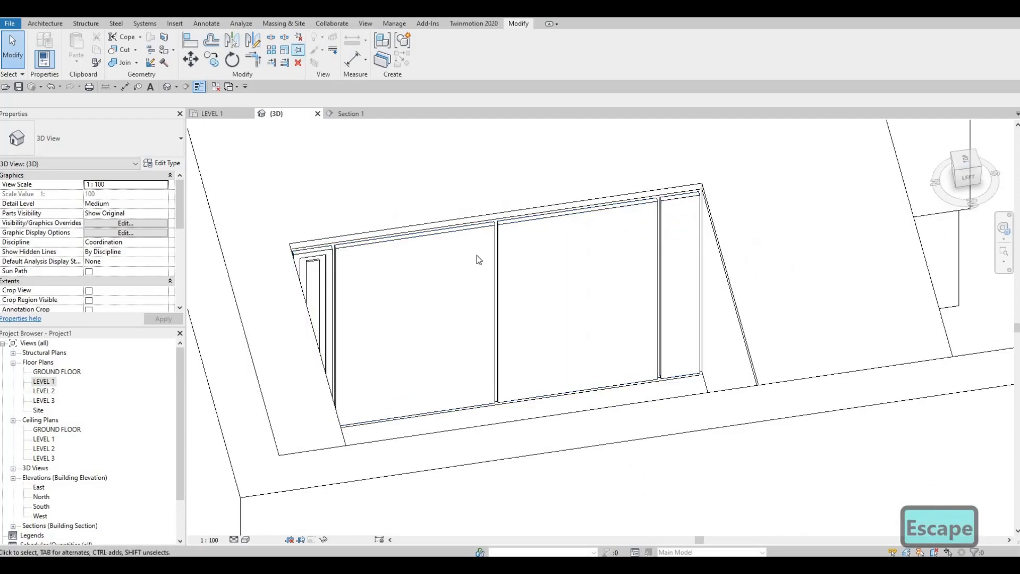
click(481, 229)
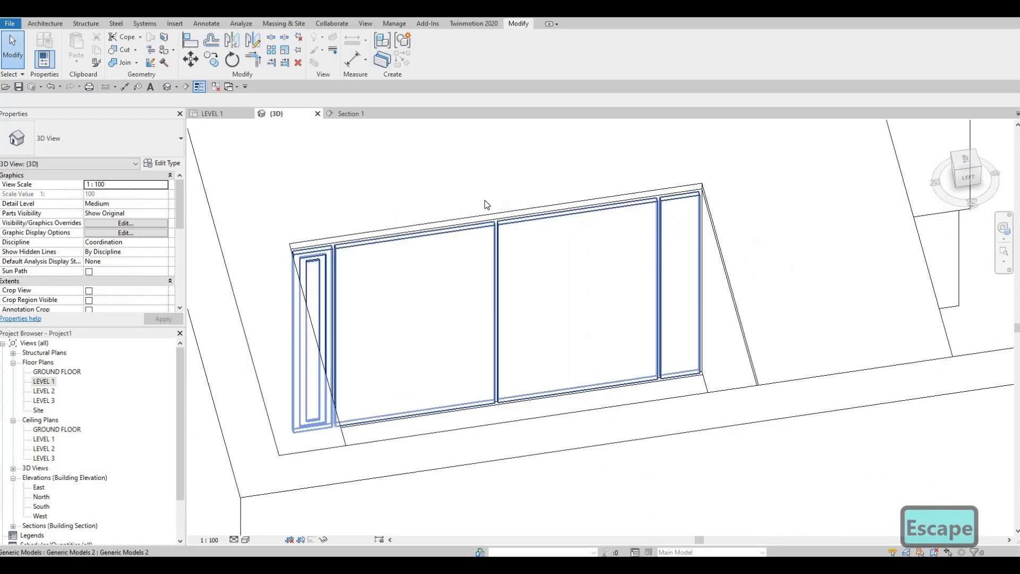
click(430, 62)
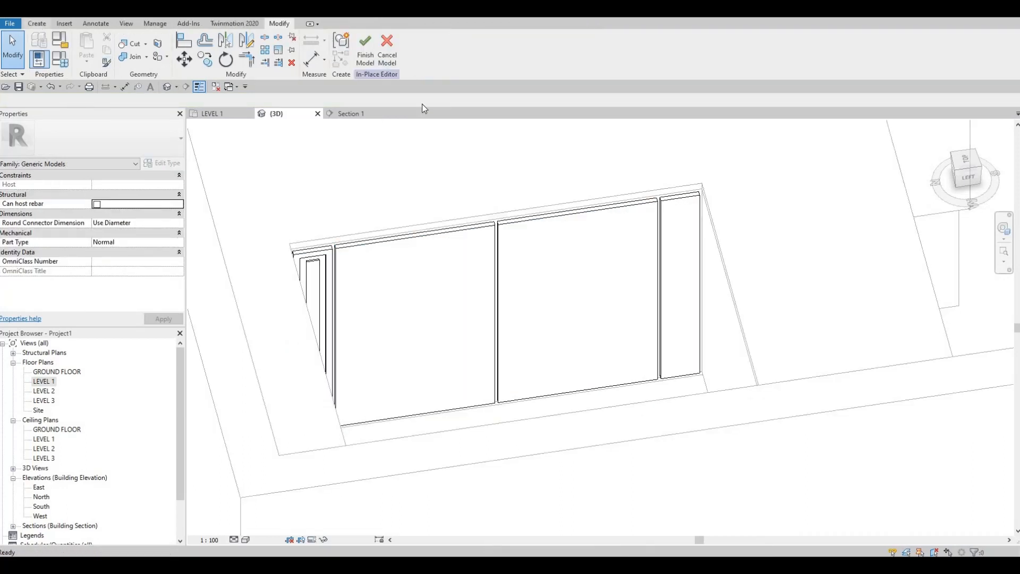
Step: Start a void sweep by picking the far vertical edge and top edge of the wide panel beside the grooved corner panel
click(37, 23)
click(216, 67)
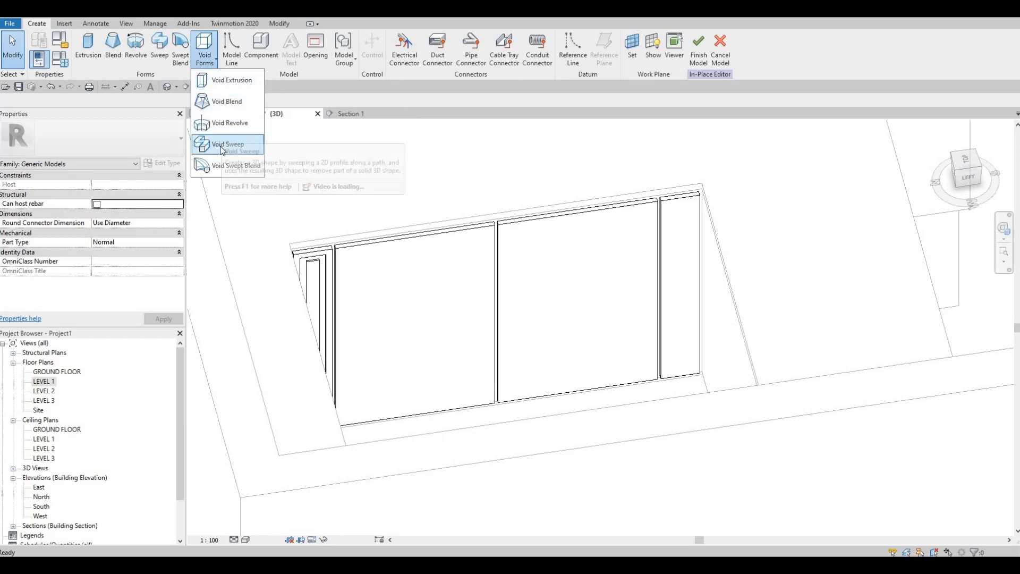
click(224, 145)
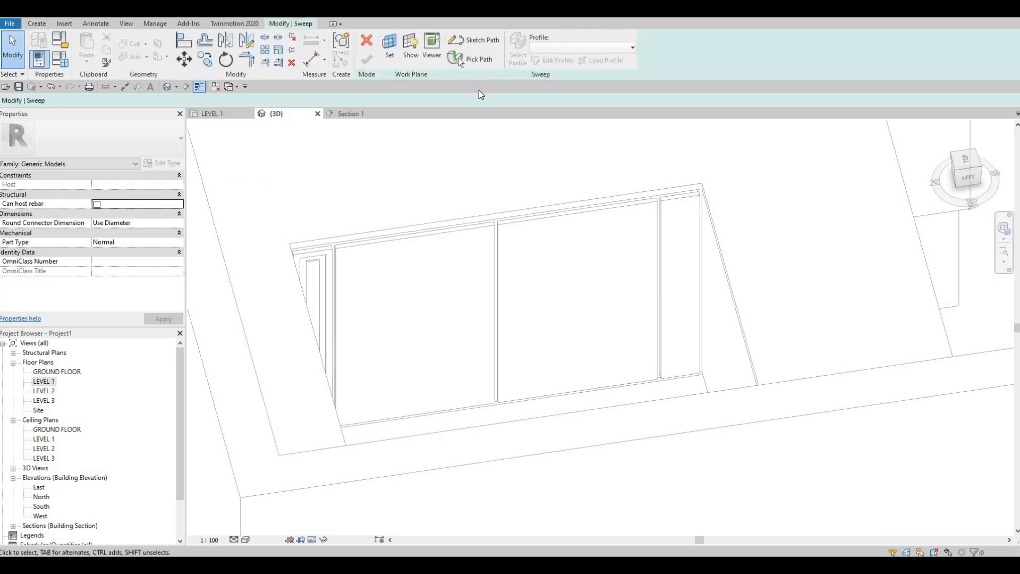
click(468, 58)
scroll(481, 227, up, 4)
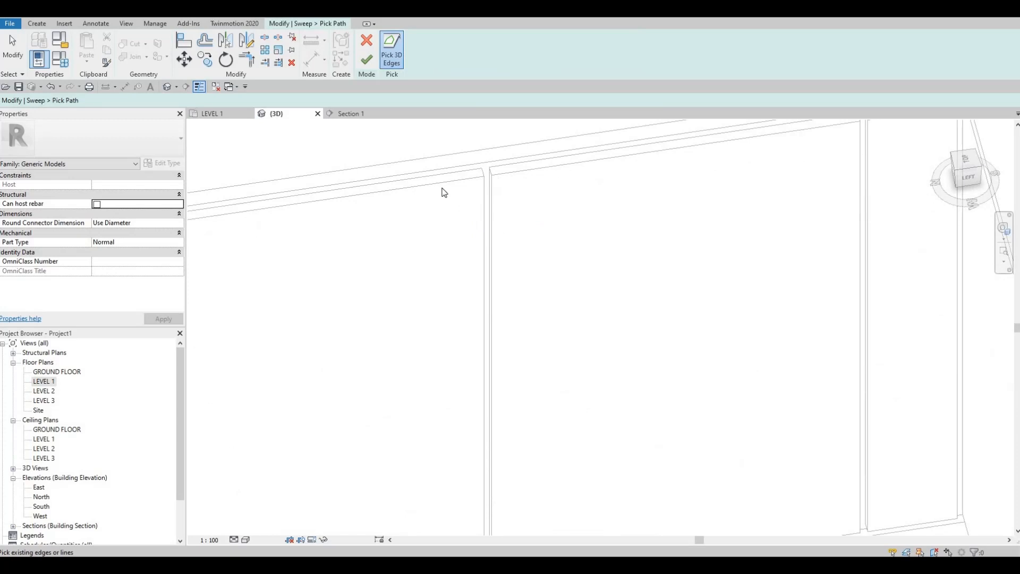
click(485, 213)
click(449, 182)
Step: Add the wide panel's remaining vertical edge and bottom edge to the sweep path, and finish the path
middle_drag(400, 193, 436, 166)
scroll(436, 165, down, 2)
middle_drag(256, 278, 437, 164)
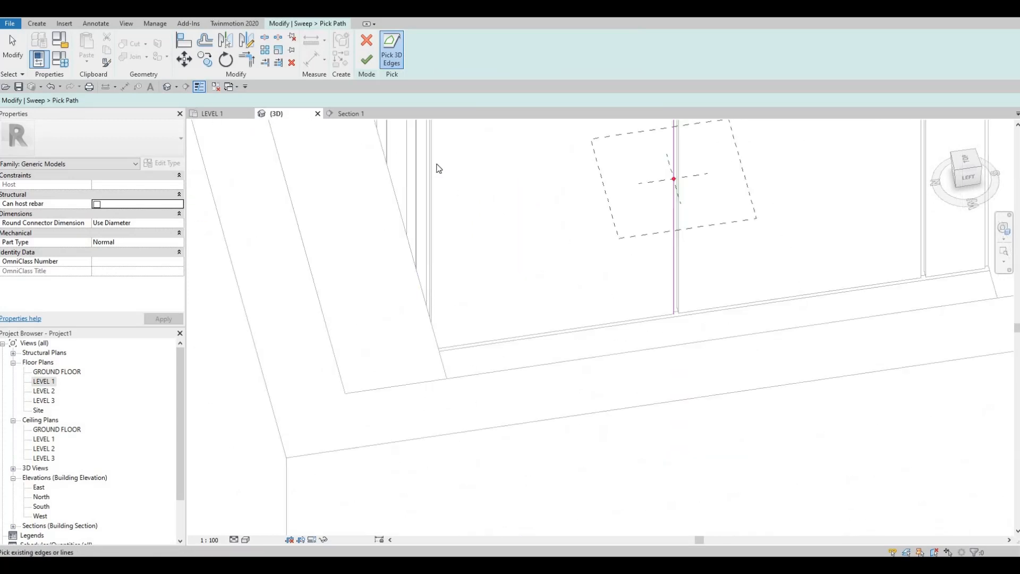
shift+middle_drag(464, 261, 467, 287)
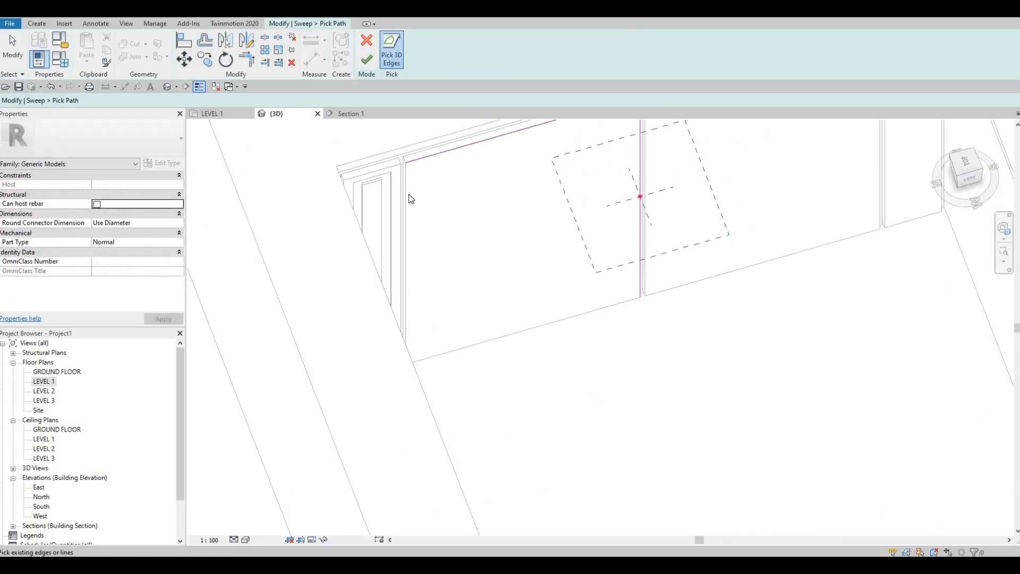
click(408, 194)
scroll(510, 338, up, 2)
click(532, 325)
middle_drag(629, 329, 583, 433)
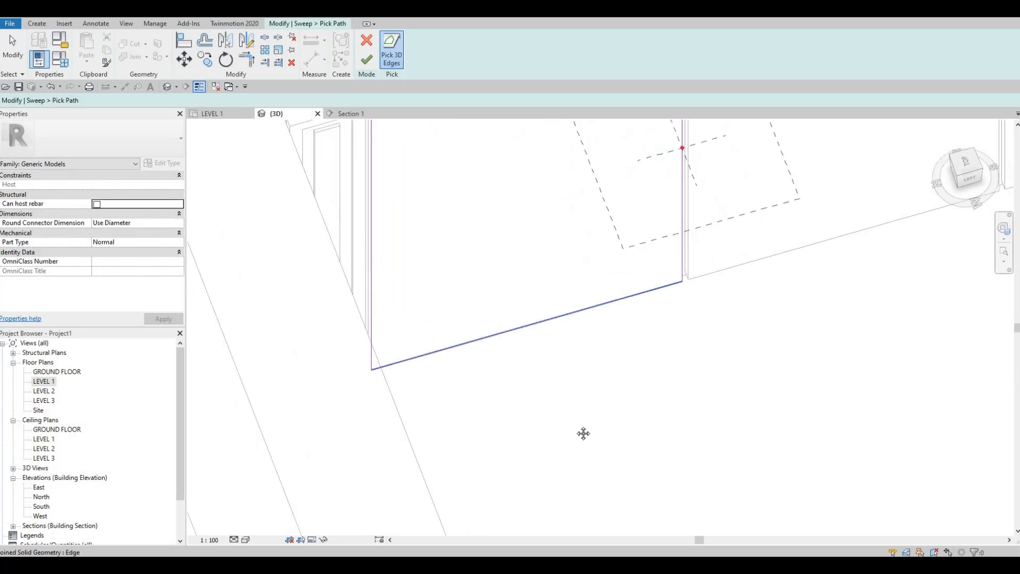
click(367, 61)
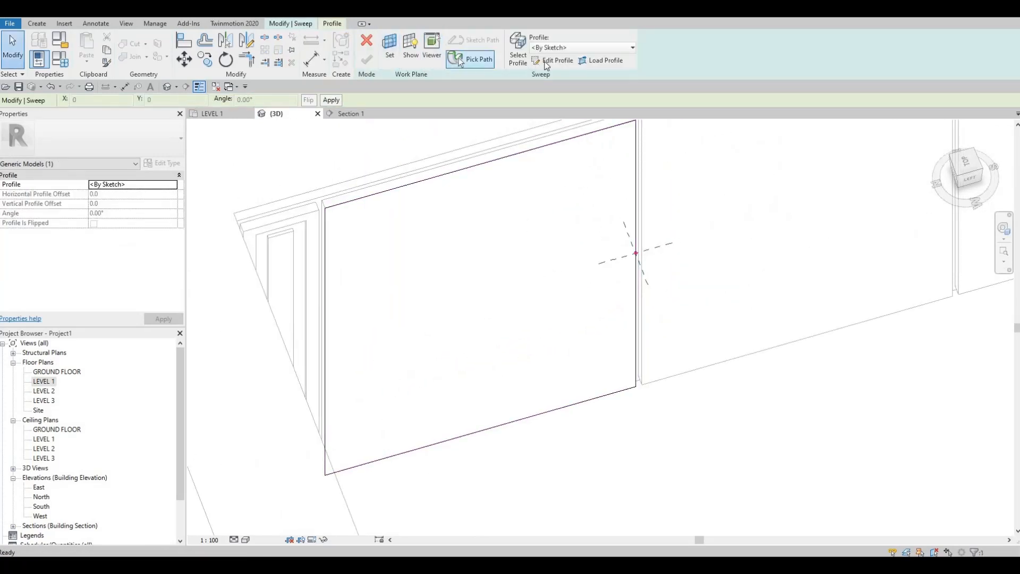
Step: Edit the sweep profile and sketch a rectangle about 45 by 10 mm on the reference plane, inside the wide panel
click(556, 62)
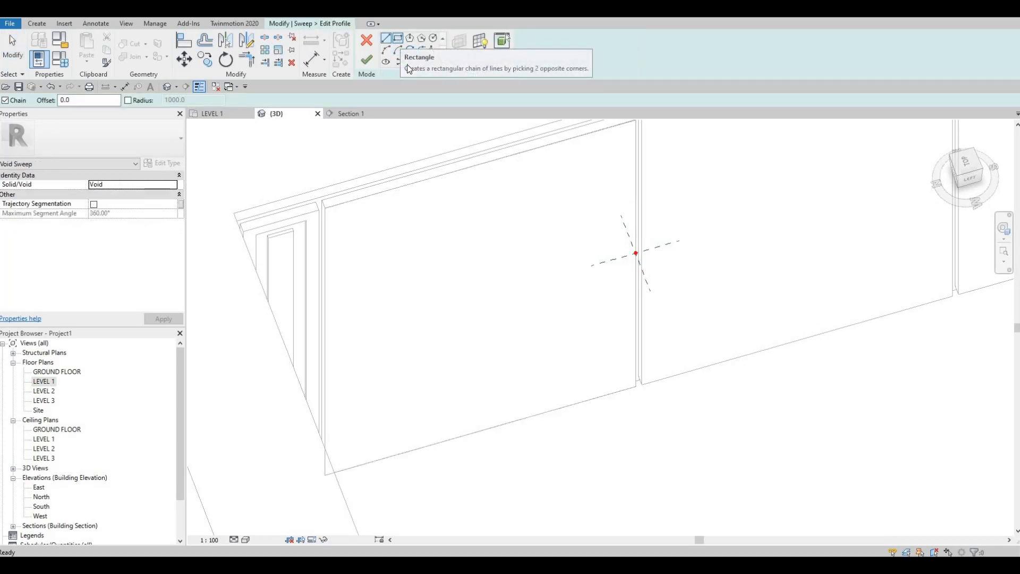
click(398, 39)
scroll(619, 259, up, 3)
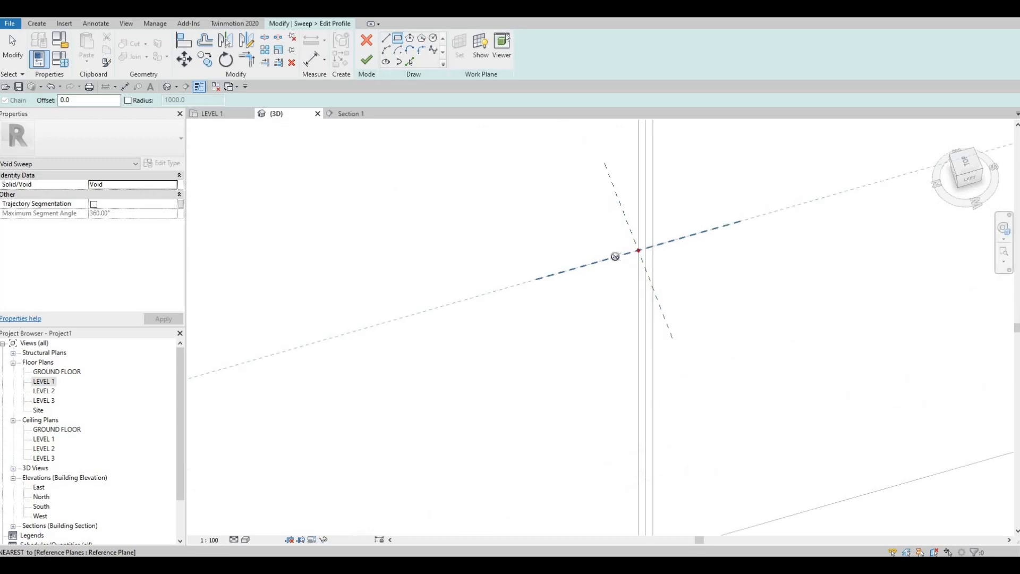
click(547, 274)
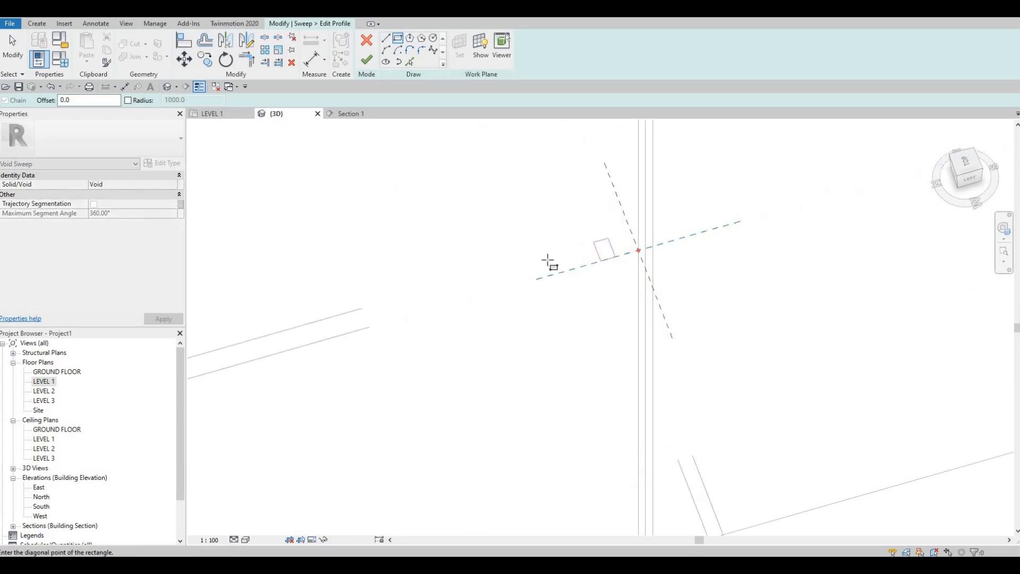
click(613, 254)
key(Escape)
key(Escape)
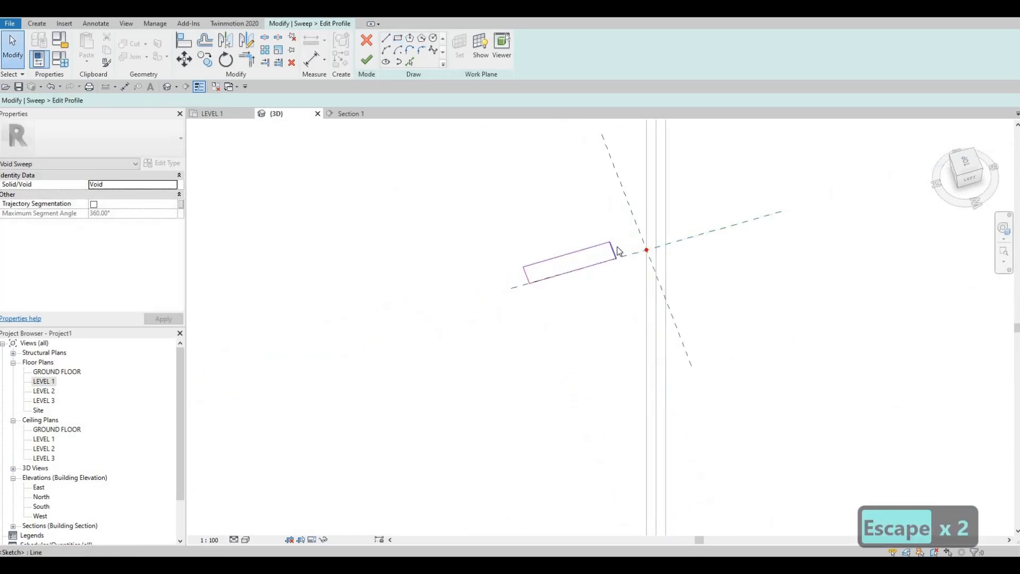
Step: Set the distance from the profile rectangle's near short edge to the crossing reference plane to 20 mm
click(616, 252)
scroll(682, 236, down, 5)
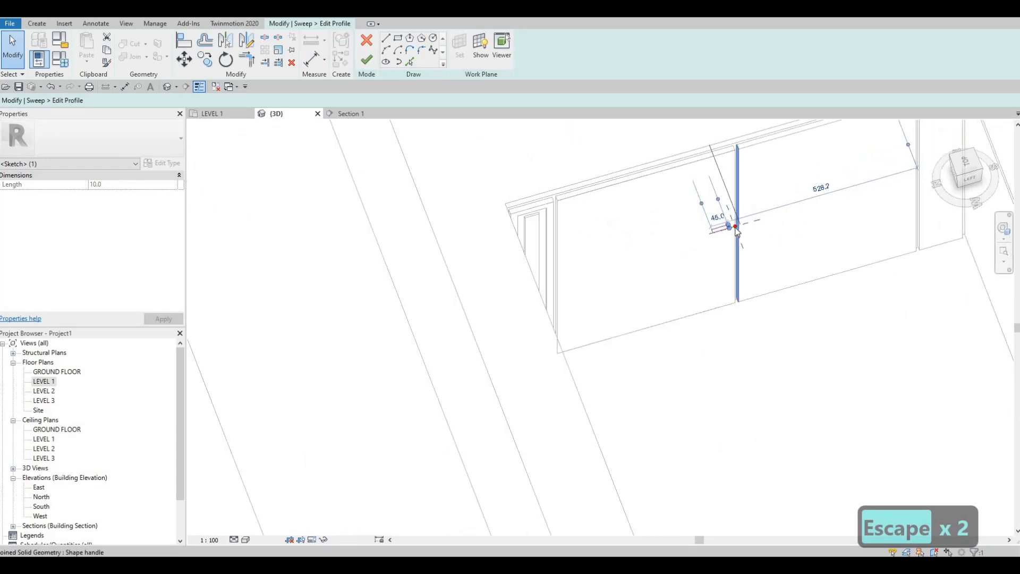
scroll(734, 228, up, 4)
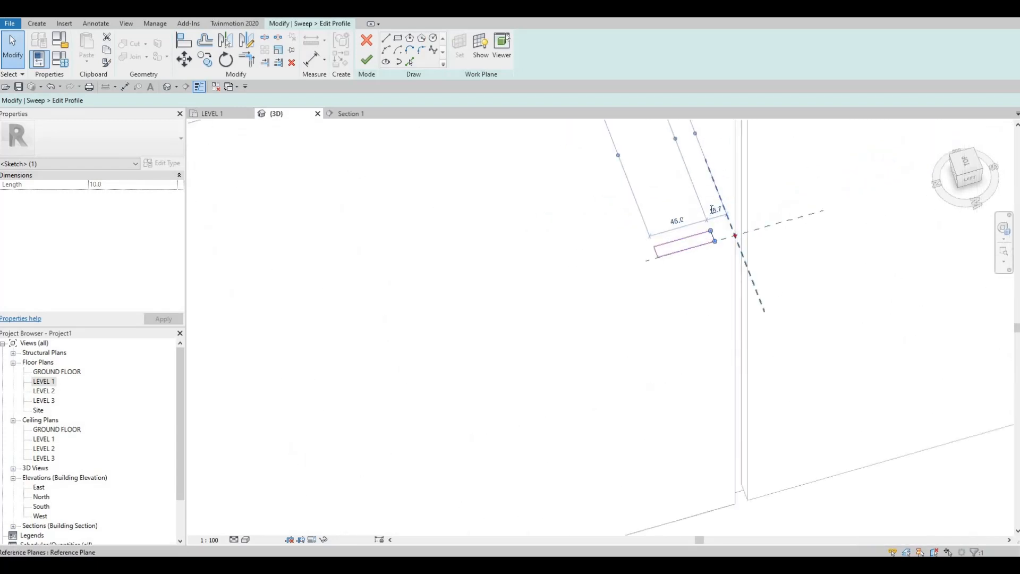
click(711, 209)
text(20)
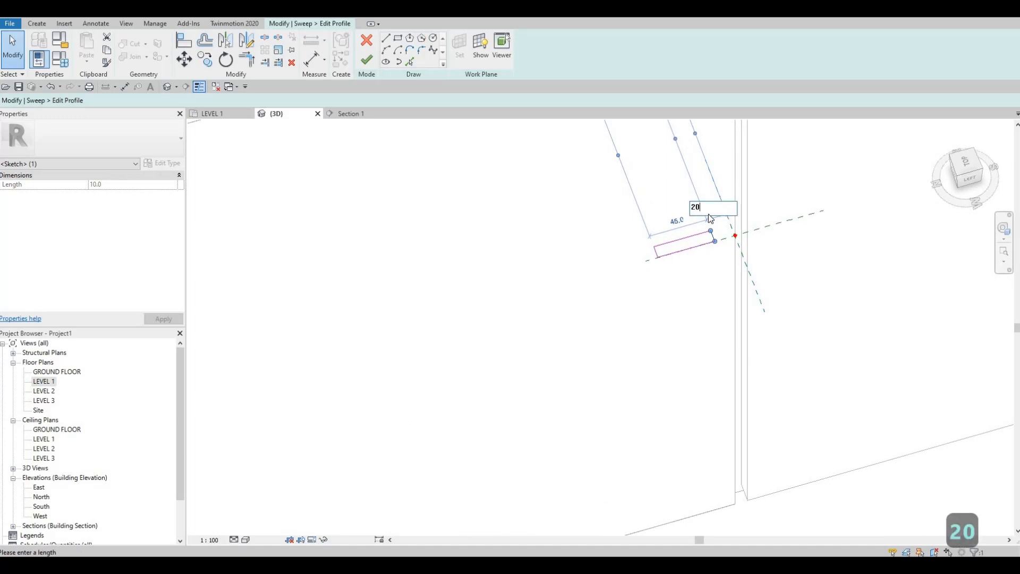
key(Return)
Step: Set the profile rectangle's length to 20 mm by moving its far short edge
click(677, 221)
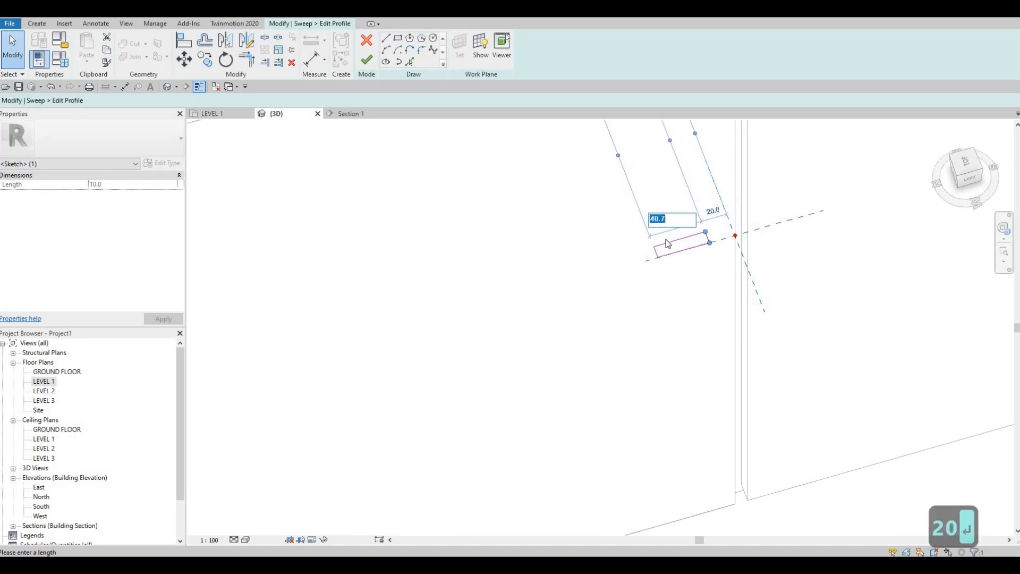
key(Escape)
click(656, 252)
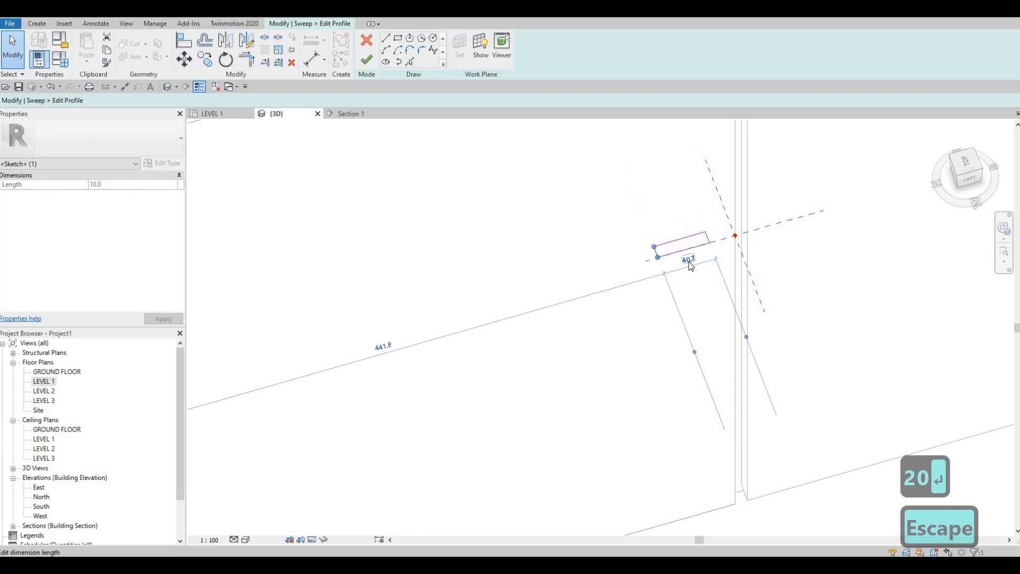
click(689, 260)
text(20)
key(Return)
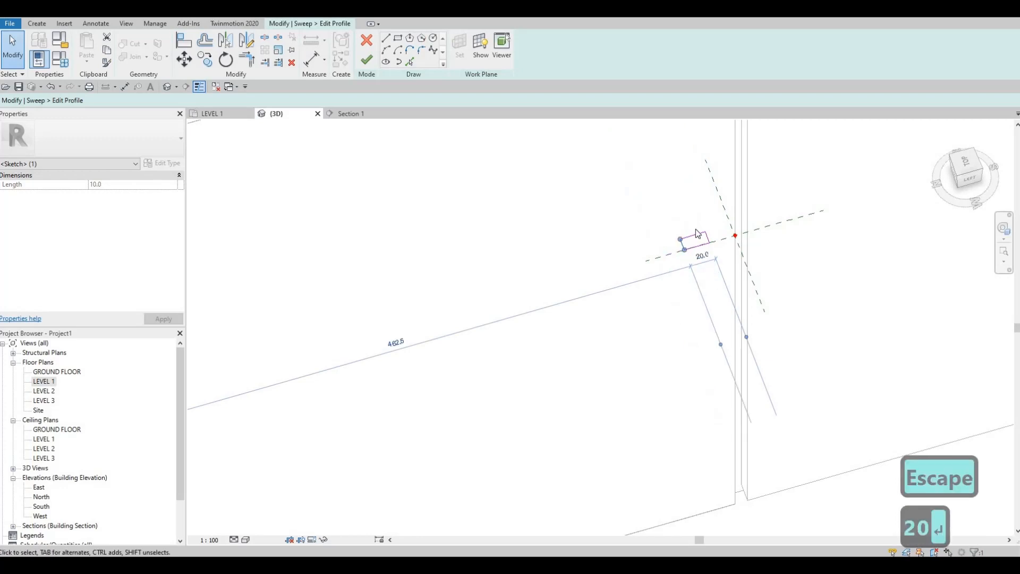
Step: Check the rectangle's depth, finish the profile sketch and complete the void sweep on the first wide panel
scroll(696, 235, up, 5)
click(696, 235)
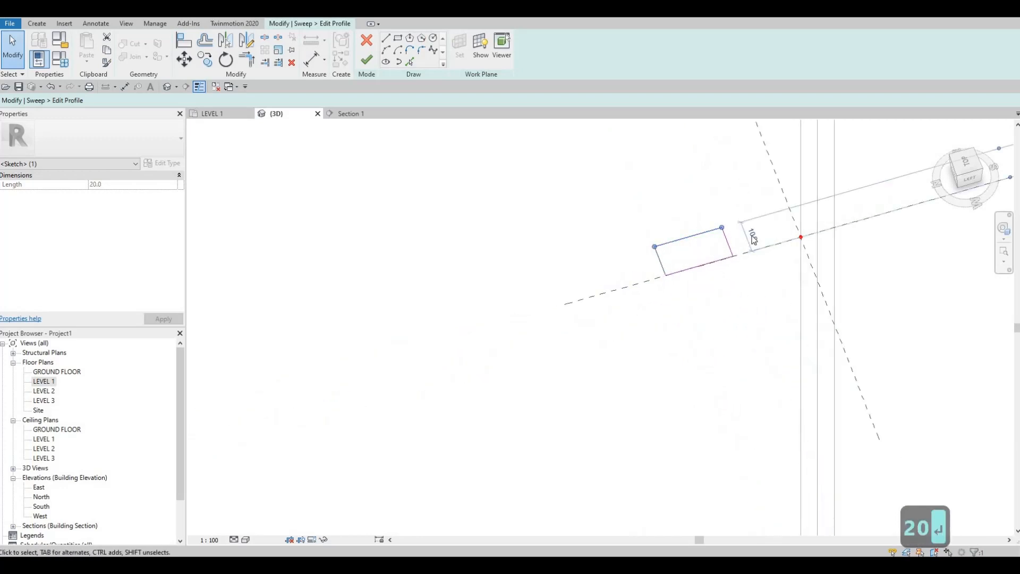
key(Escape)
scroll(720, 274, down, 3)
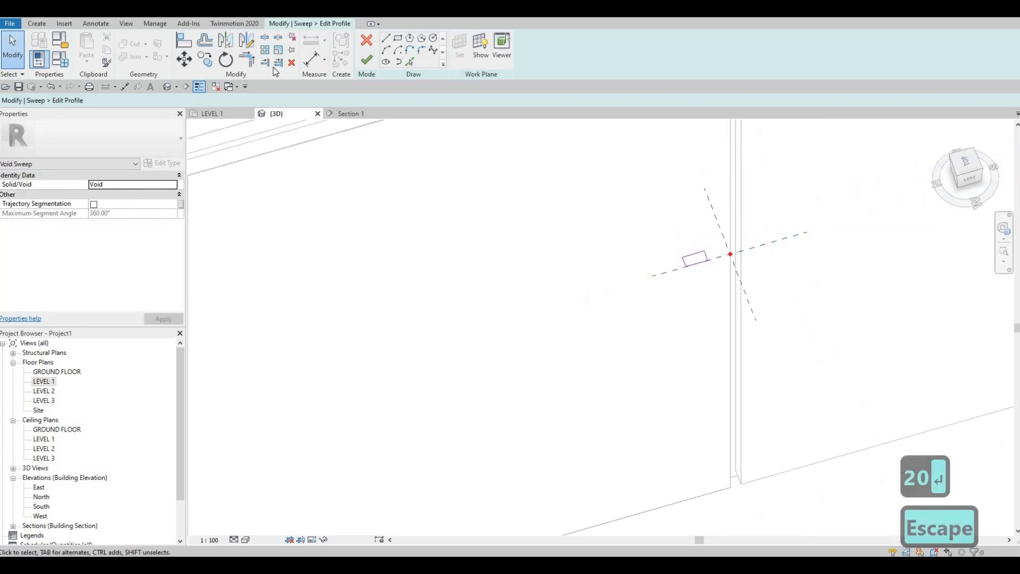
click(367, 61)
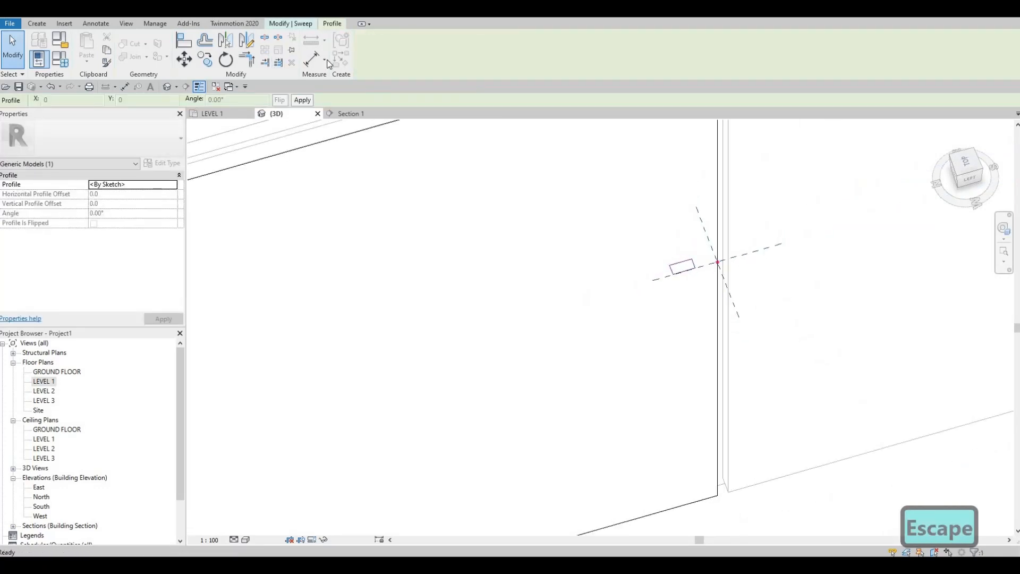
click(299, 24)
click(366, 63)
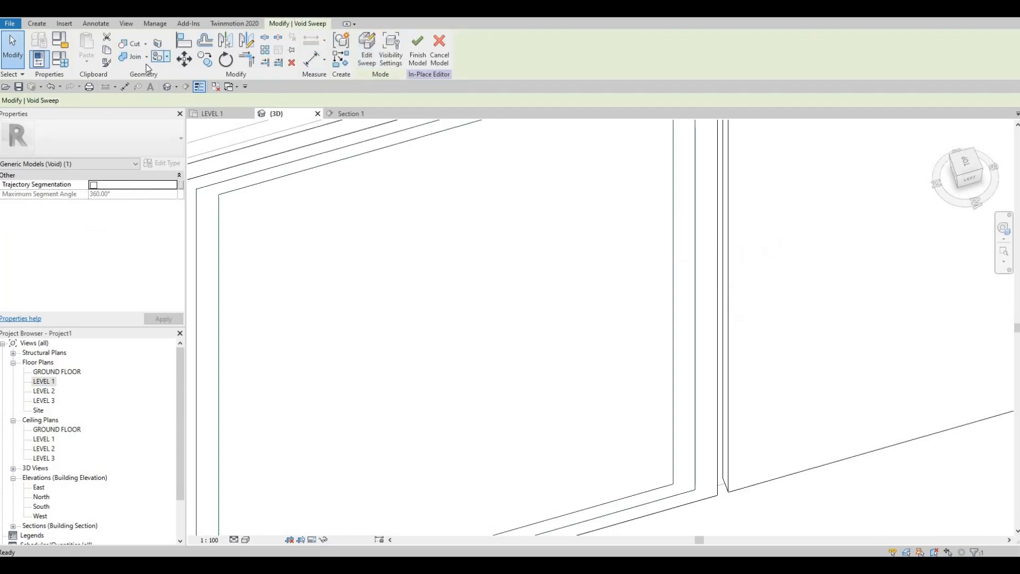
Step: Start Cut Geometry and inspect the void sweep's groove on the first wide panel in 3D
click(132, 45)
scroll(533, 235, down, 4)
scroll(545, 246, up, 1)
middle_drag(508, 240, 503, 243)
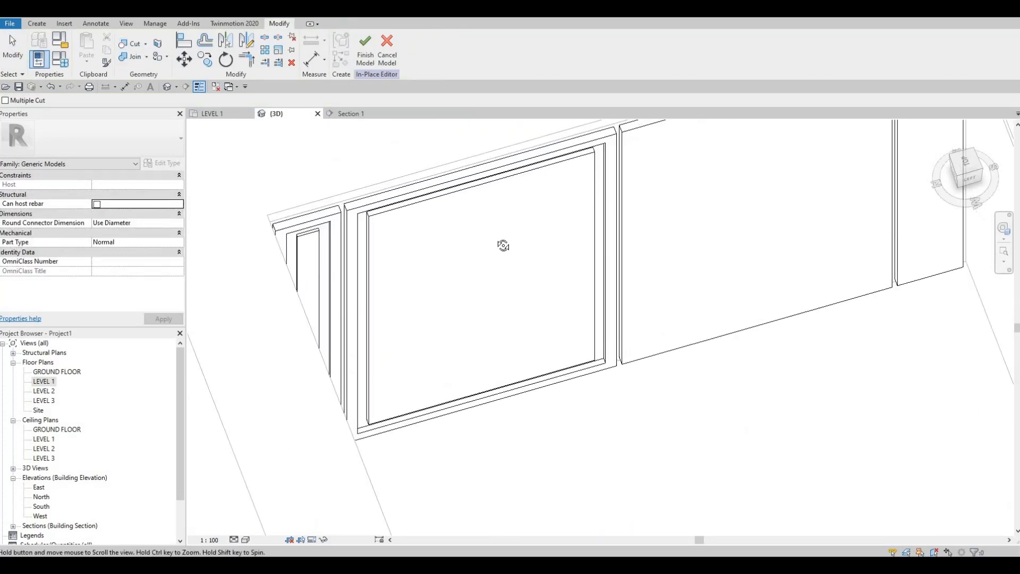
shift+middle_drag(455, 221, 495, 289)
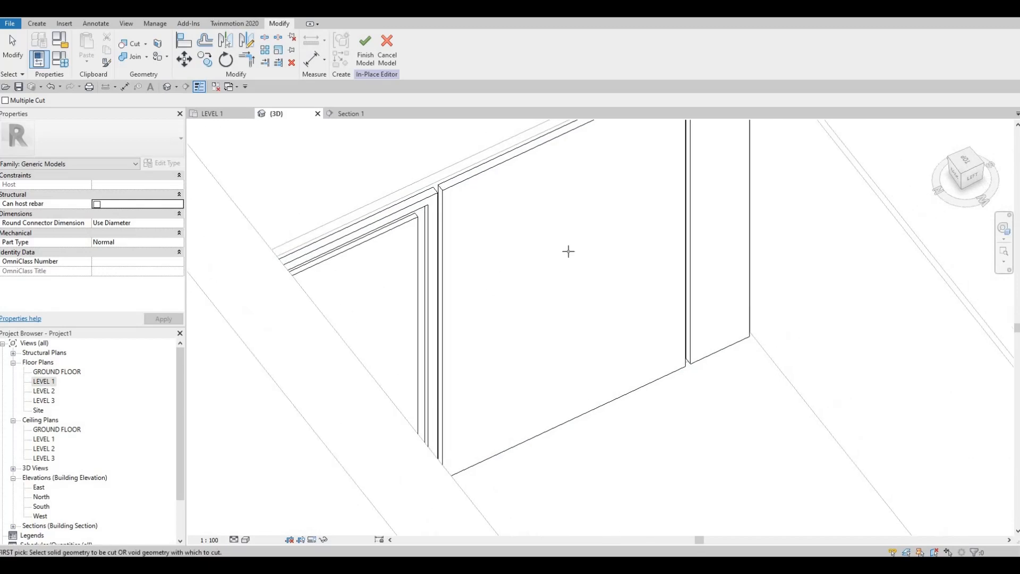
Step: Start another void sweep by picking the top edge and far vertical edge of the second wide panel
middle_drag(568, 251, 510, 279)
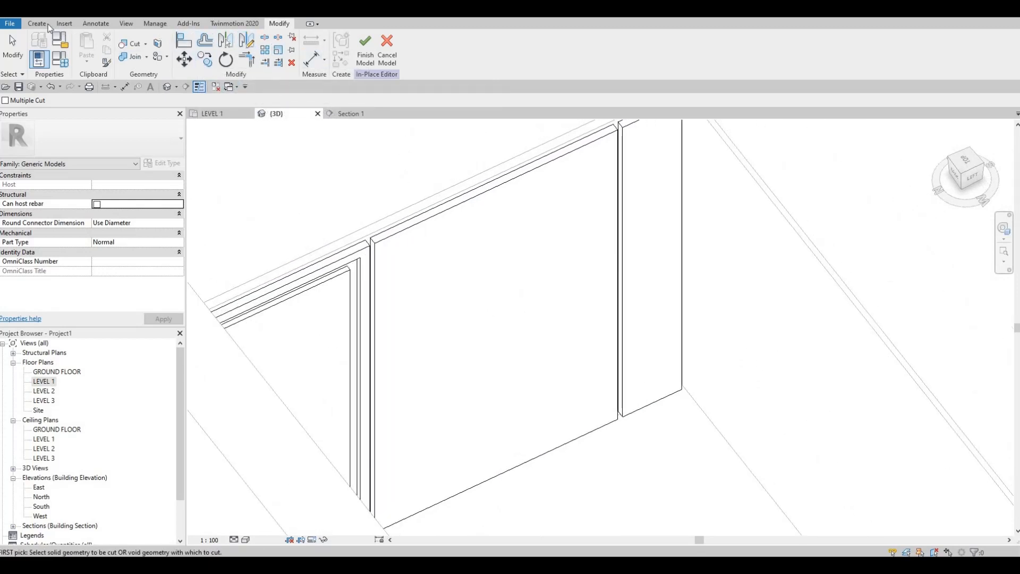
click(211, 60)
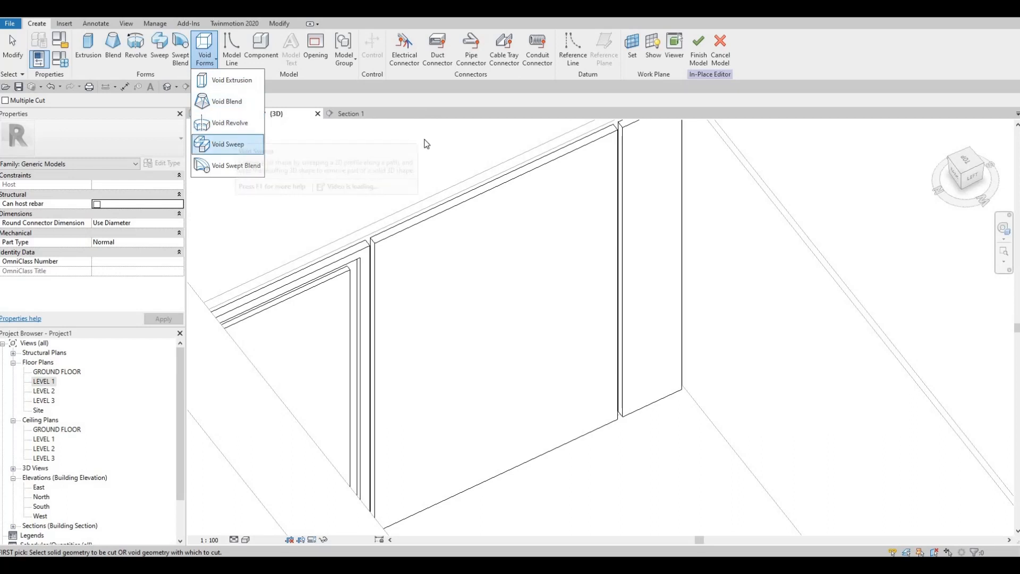
click(240, 143)
click(482, 57)
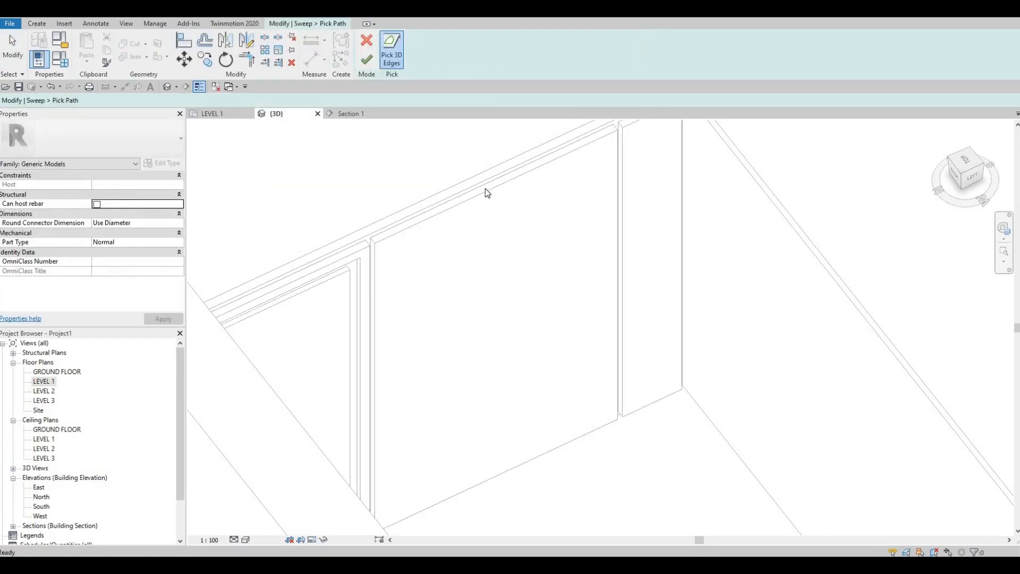
scroll(483, 186, up, 2)
click(482, 185)
middle_drag(684, 157, 594, 224)
scroll(591, 223, down, 1)
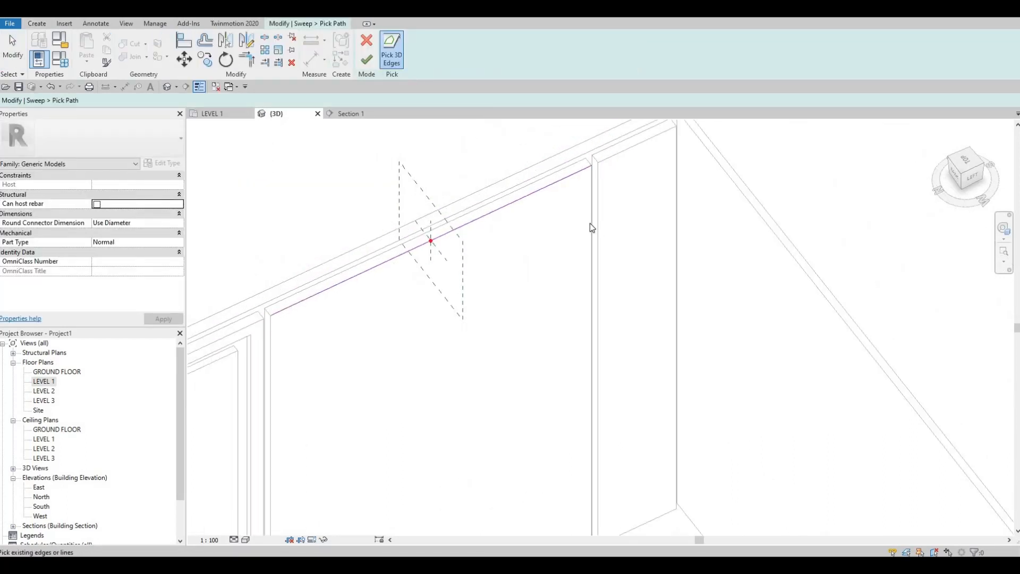
click(591, 223)
Step: Add the second wide panel's remaining vertical edge and bottom edge to the sweep path
middle_drag(371, 529, 392, 268)
middle_drag(311, 126, 370, 258)
scroll(369, 258, up, 1)
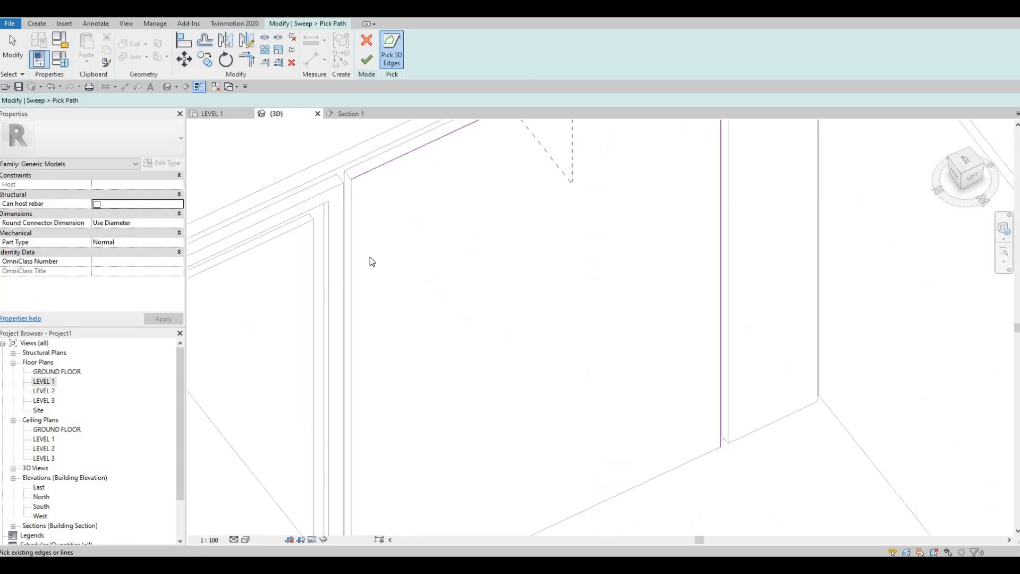
scroll(370, 257, down, 1)
click(571, 485)
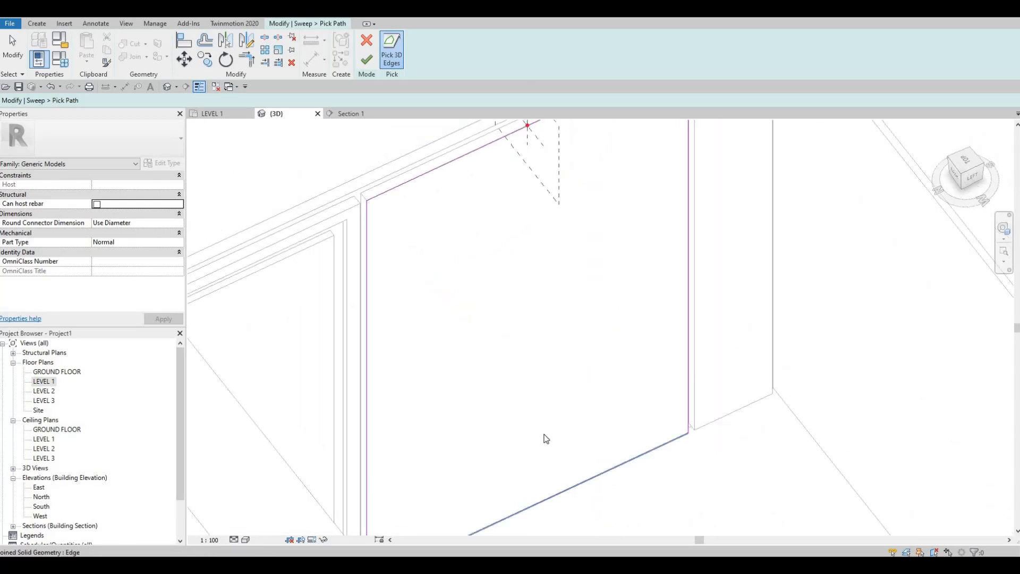
scroll(527, 257, down, 1)
middle_drag(499, 137, 496, 208)
scroll(529, 234, up, 2)
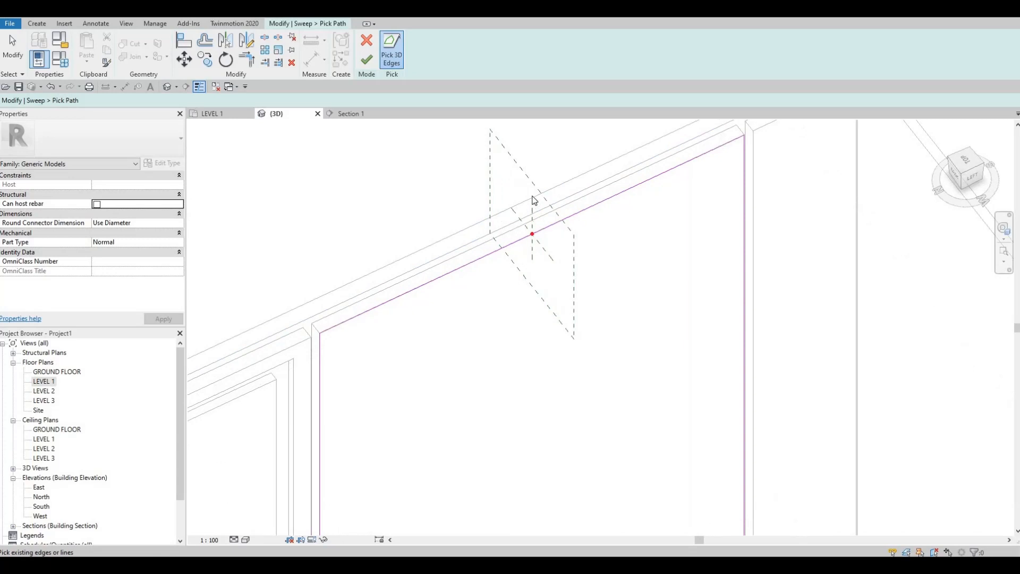
Step: Check the picked loop around the second wide panel and finish the sweep path
scroll(534, 201, down, 1)
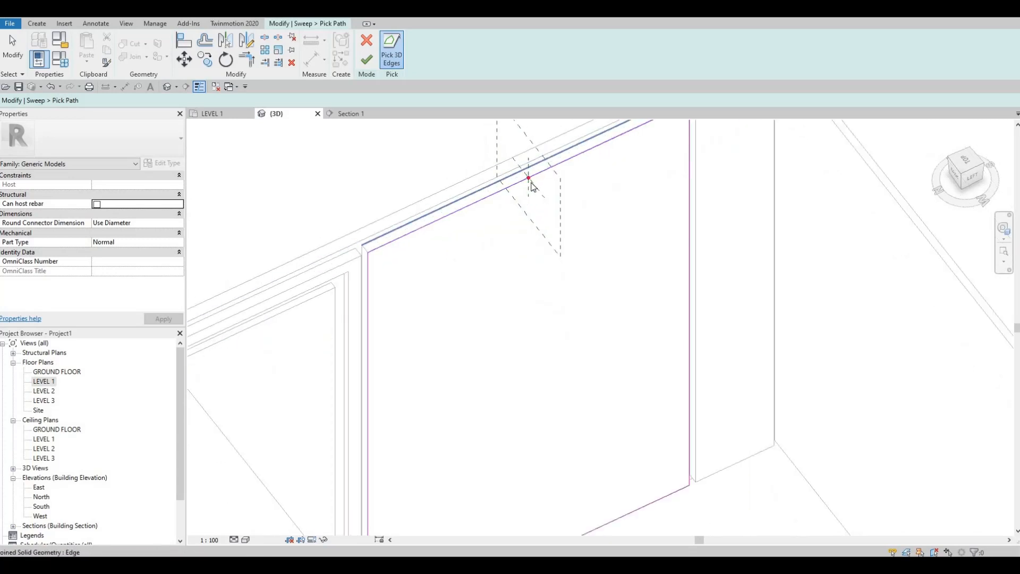
middle_drag(529, 176, 528, 201)
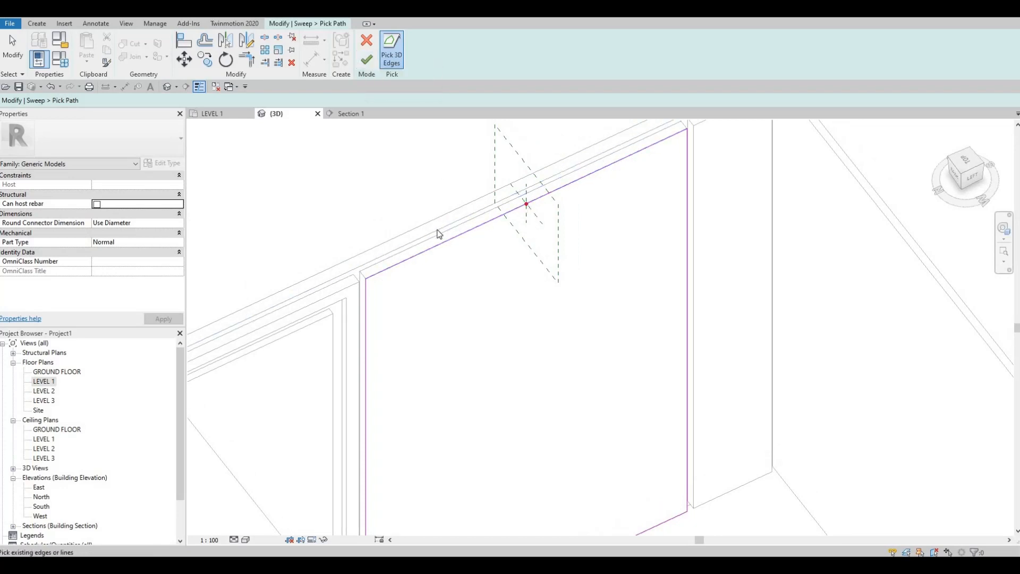
scroll(439, 234, down, 2)
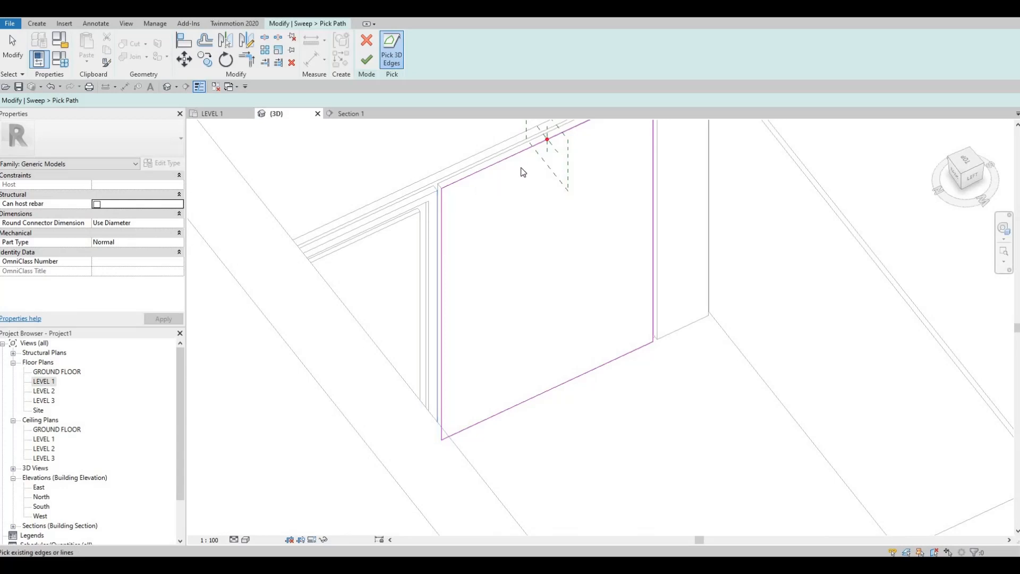
middle_drag(520, 141, 514, 158)
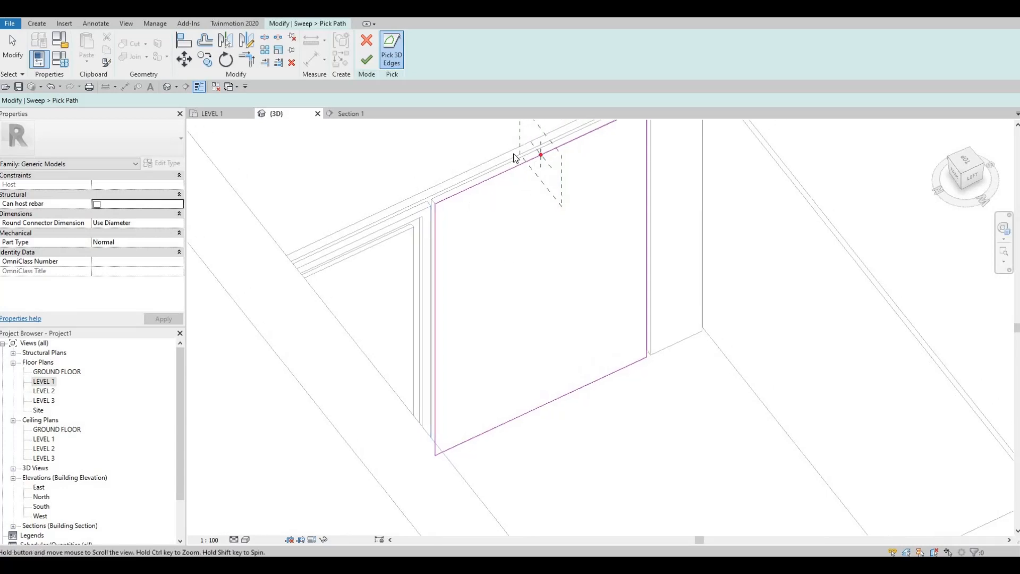
click(367, 59)
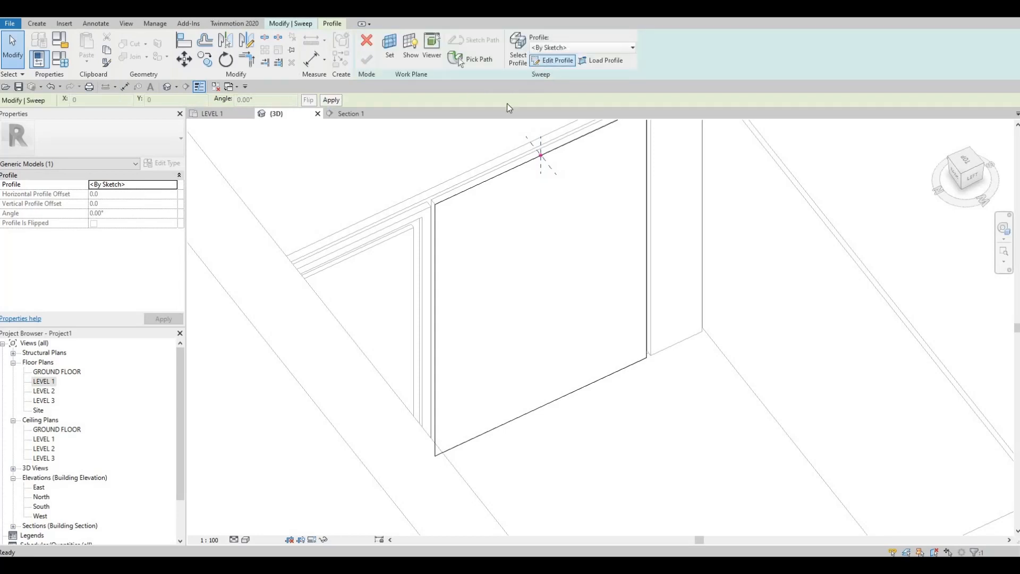
Step: Sketch a rectangular sweep profile about 8.2 by 38.5 mm just below the path point on the second wide panel's top edge
click(551, 60)
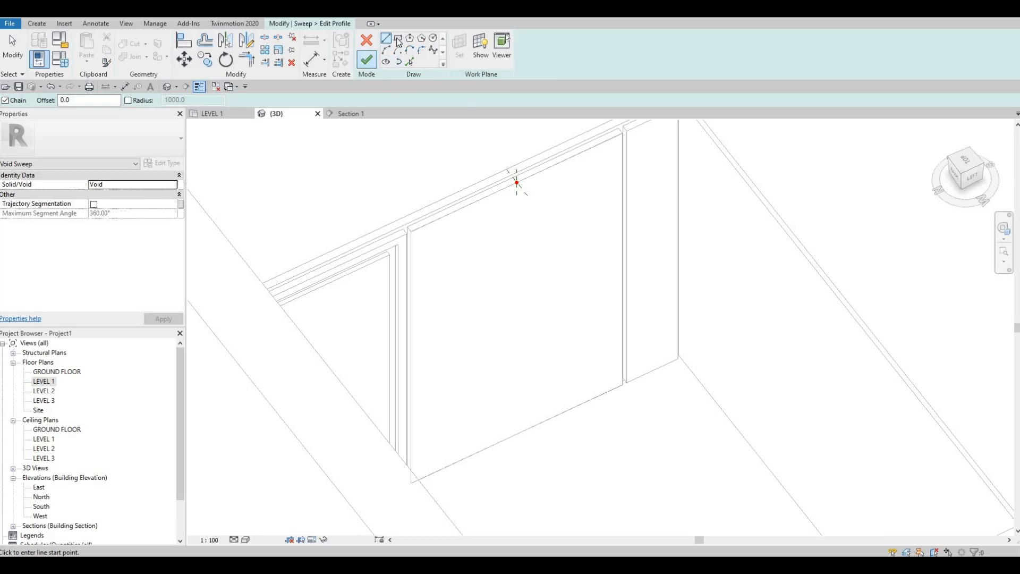
click(516, 183)
scroll(518, 186, up, 5)
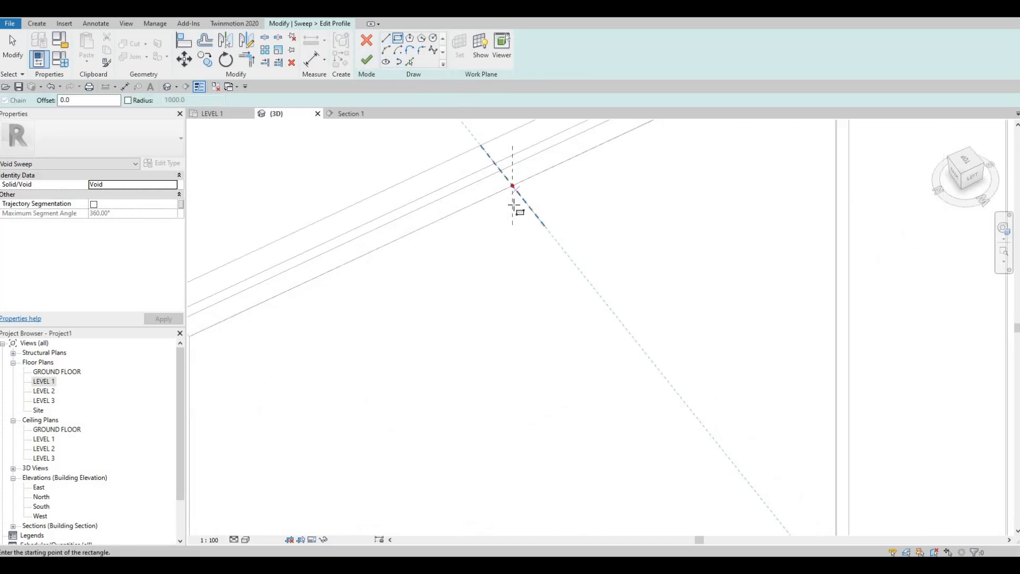
click(525, 285)
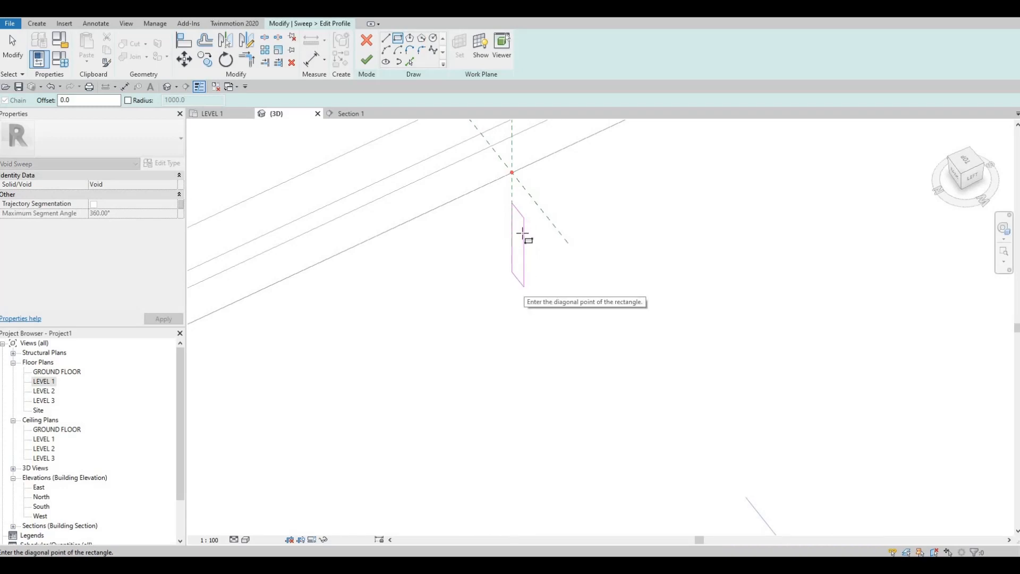
key(Escape)
key(Escape)
Step: Set the profile rectangle's top edge 20 mm below the horizontal reference plane at the path point
click(586, 291)
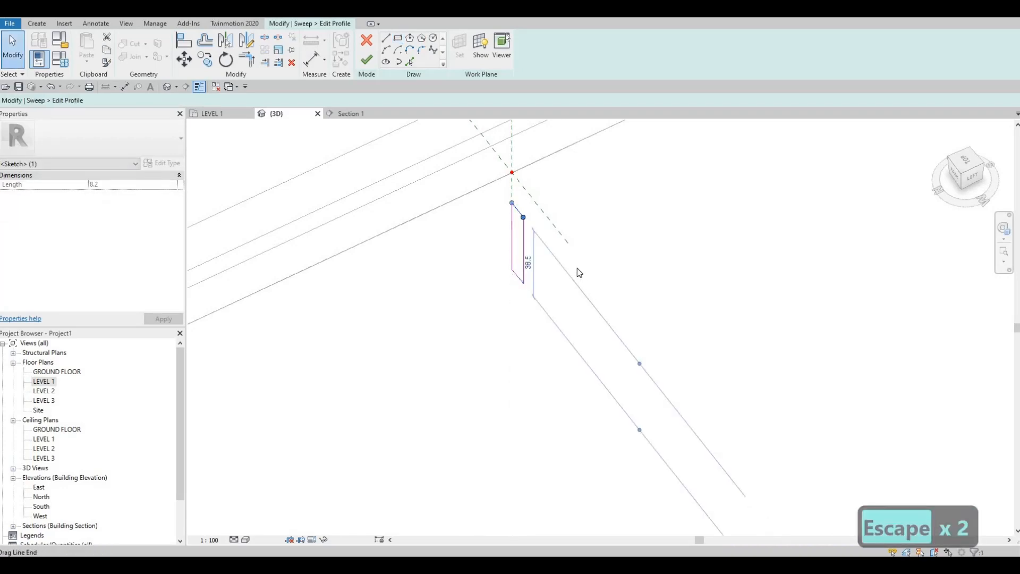
scroll(578, 265, down, 5)
middle_drag(593, 296, 599, 236)
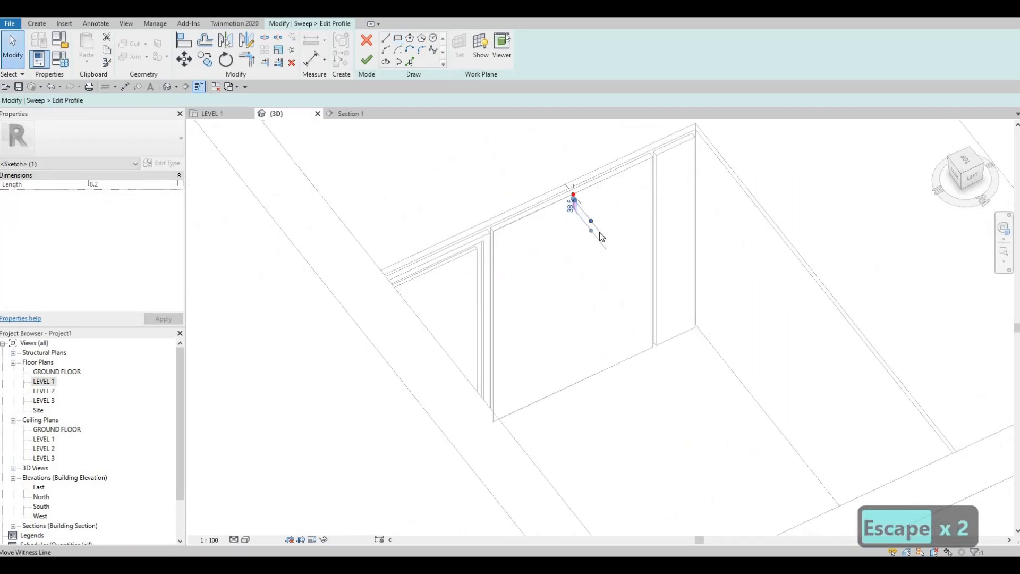
scroll(597, 235, down, 3)
scroll(589, 237, up, 4)
scroll(590, 240, up, 5)
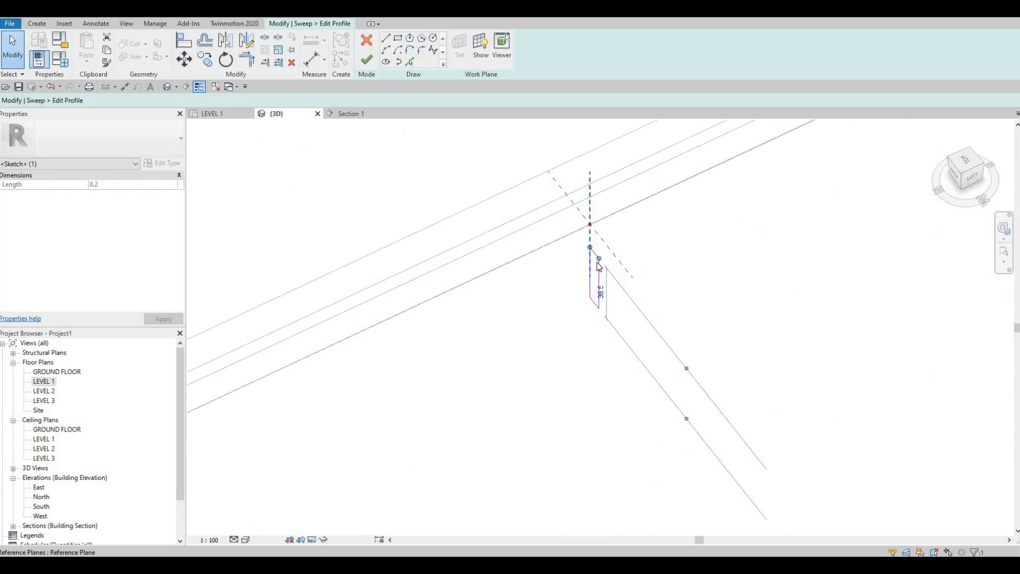
scroll(664, 308, down, 2)
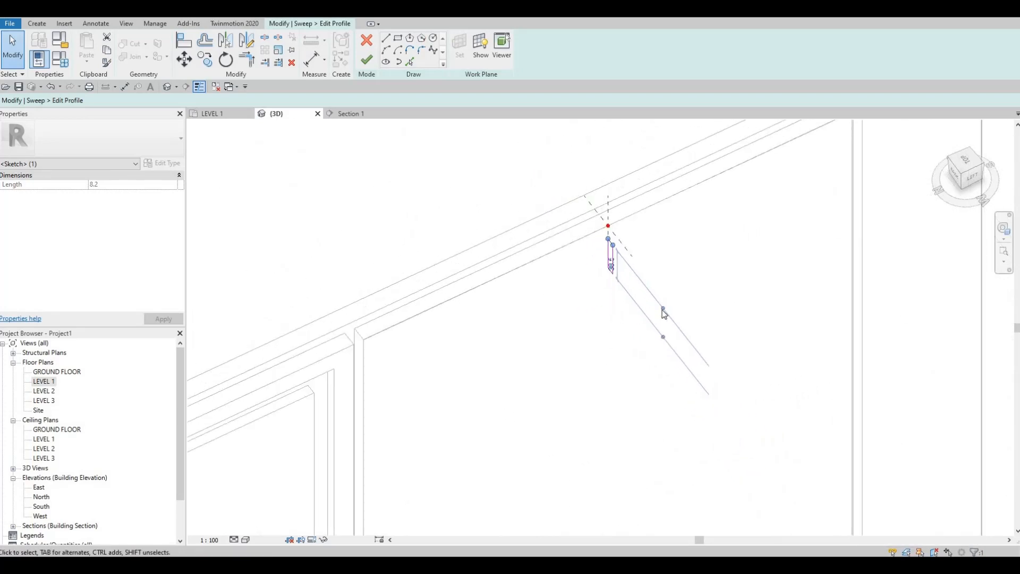
mouse_move(708, 298)
shift+middle_down()
mouse_move(664, 265)
mouse_move(550, 258)
mouse_move(549, 196)
mouse_move(533, 237)
mouse_move(558, 328)
mouse_move(639, 421)
shift+middle_up()
scroll(576, 354, down, 5)
shift+middle_drag(576, 354, 611, 391)
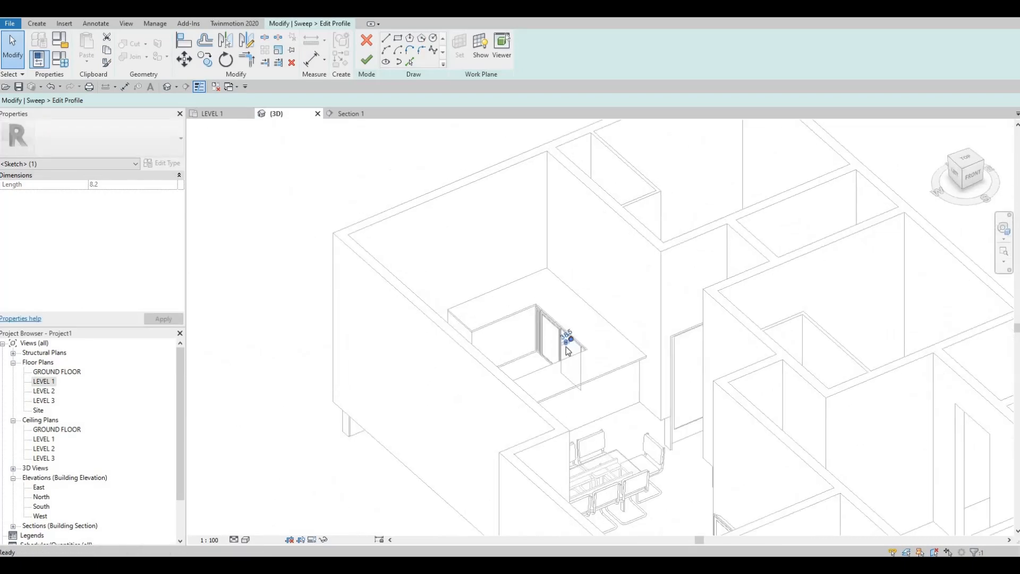
scroll(595, 340, up, 6)
scroll(560, 306, up, 6)
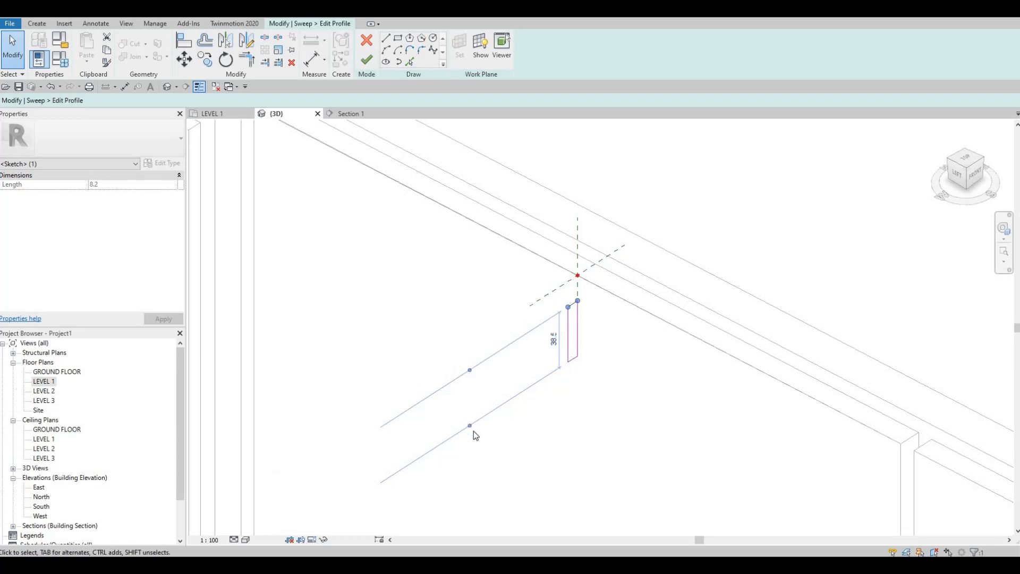
click(566, 289)
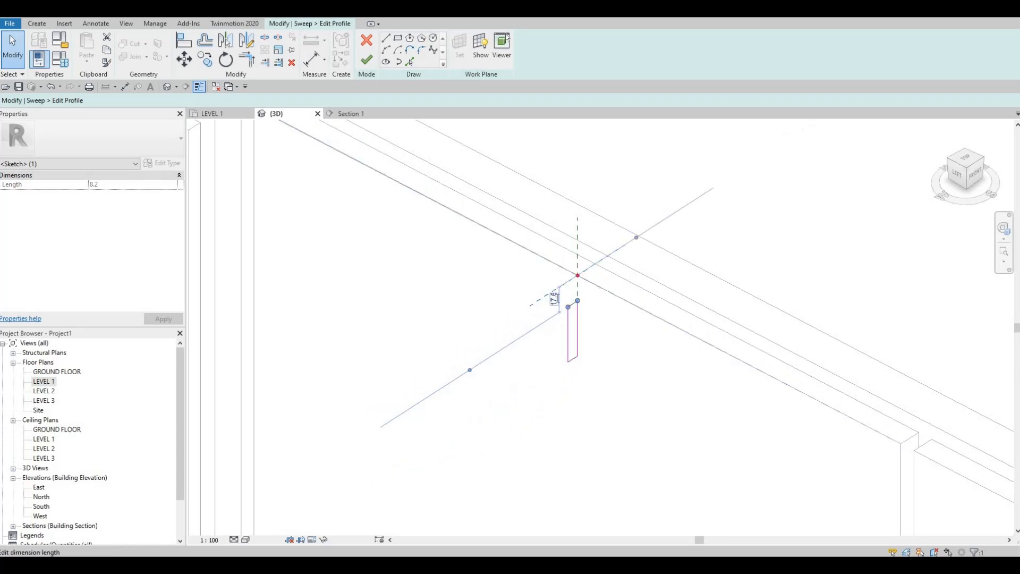
click(554, 299)
text(20)
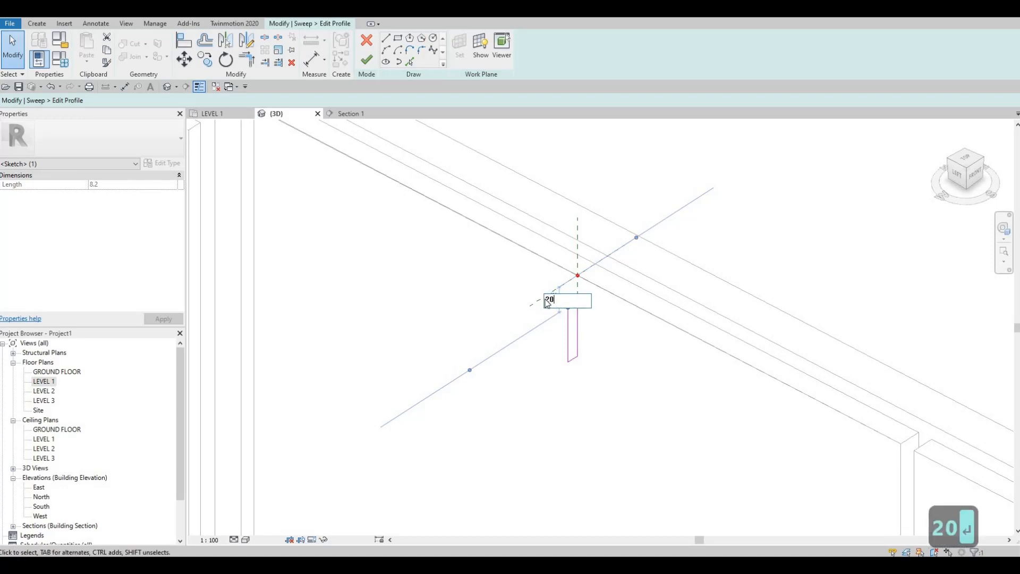
key(Return)
key(Escape)
Step: Set the profile rectangle's height to 20 mm by repositioning its bottom edge
click(564, 363)
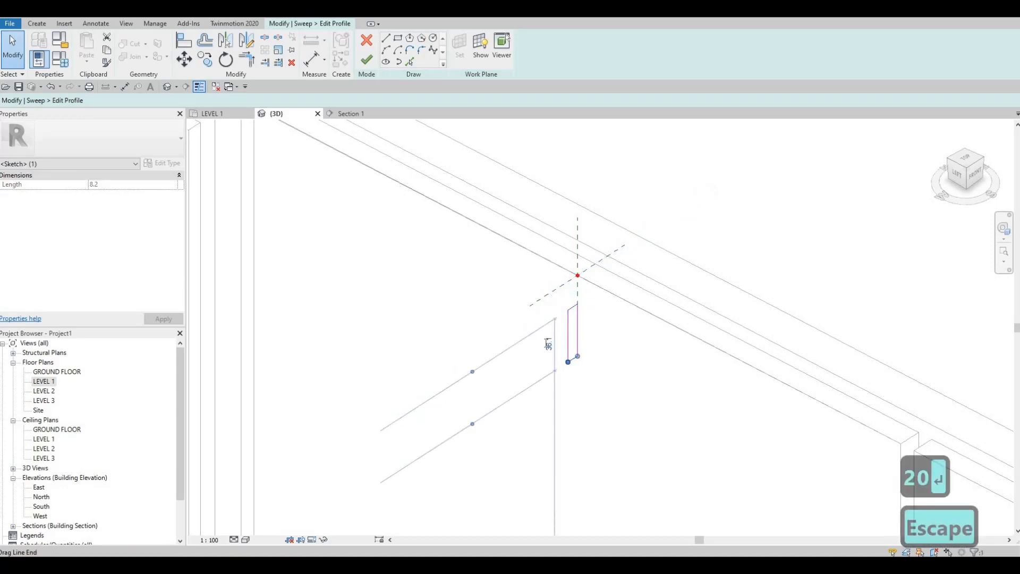
click(550, 344)
text(50)
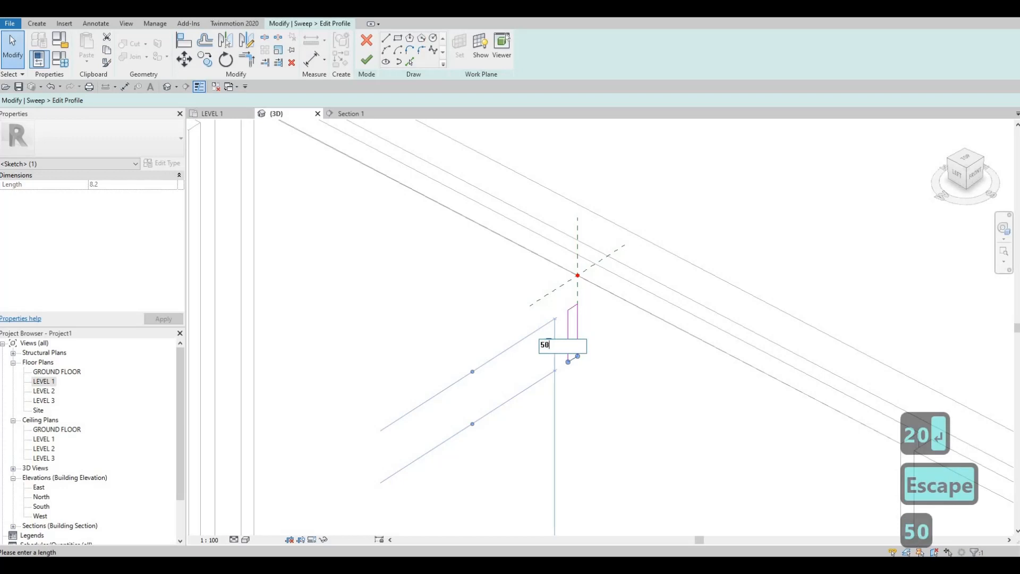
key(BackSpace)
key(BackSpace)
text(20)
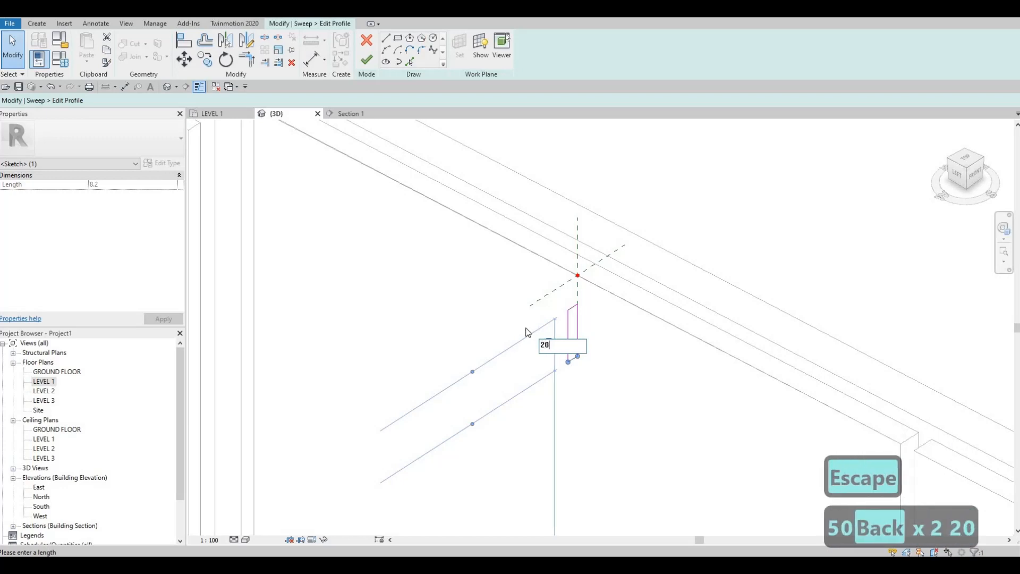
key(Return)
key(Escape)
Step: Set the profile rectangle's width to 10 mm by offsetting its outer vertical edge
scroll(566, 320, up, 1)
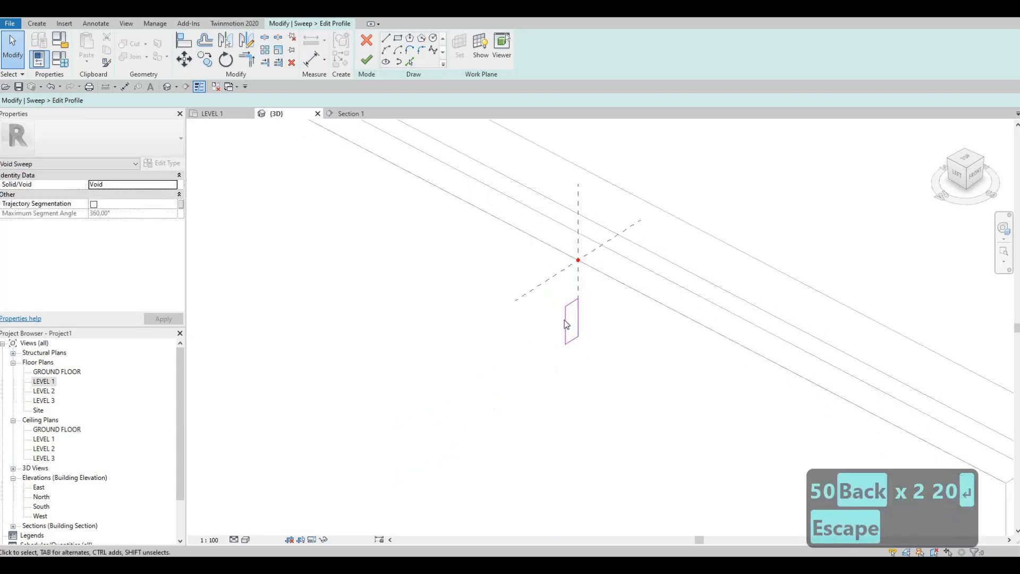
shift+middle_drag(578, 321, 577, 296)
scroll(572, 332, up, 2)
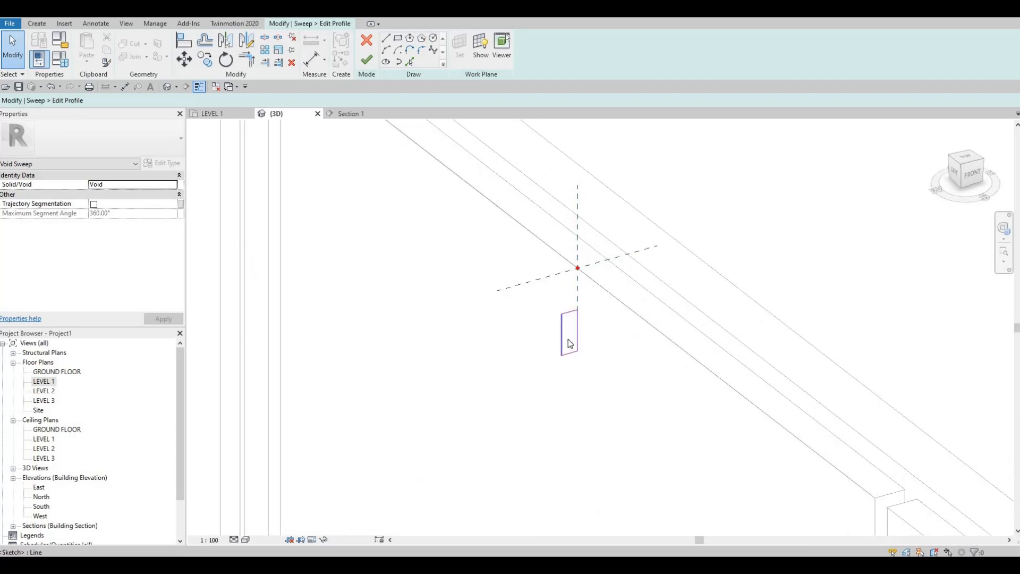
click(567, 338)
click(569, 363)
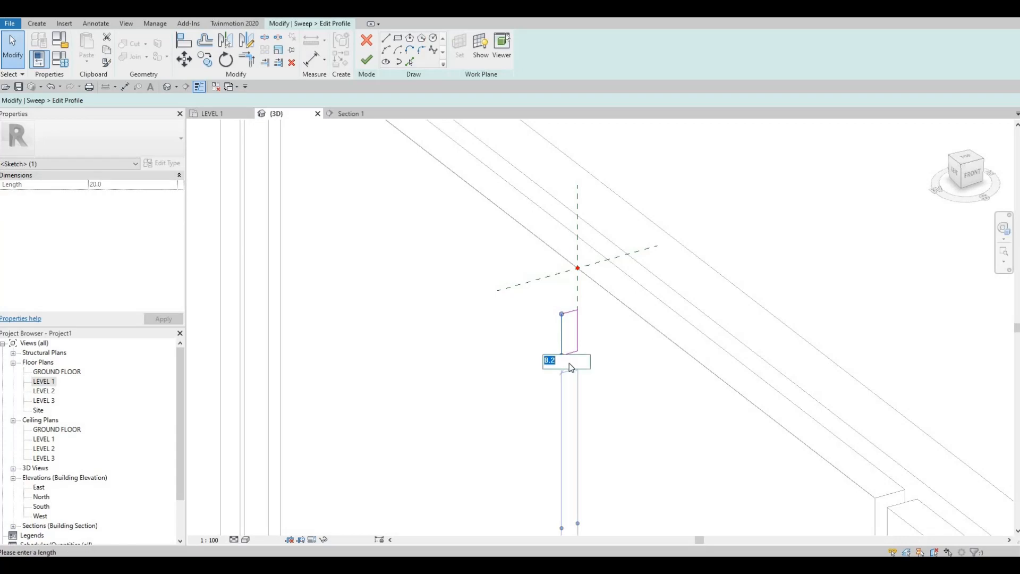
text(10)
key(Return)
key(Escape)
key(Escape)
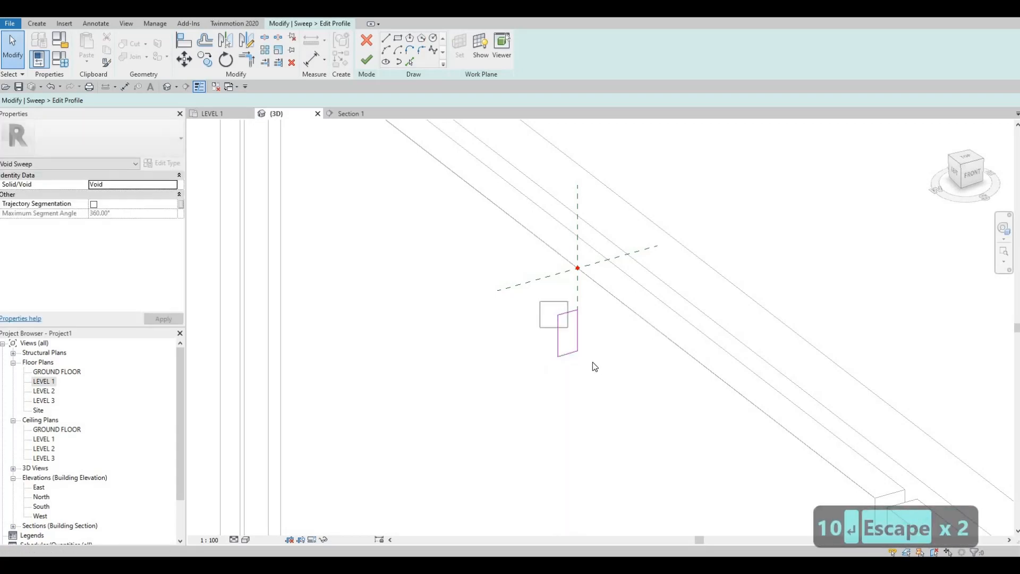
Step: Move the whole profile rectangle 10 mm across the vertical reference plane, into the panel's thickness
drag(595, 367, 540, 301)
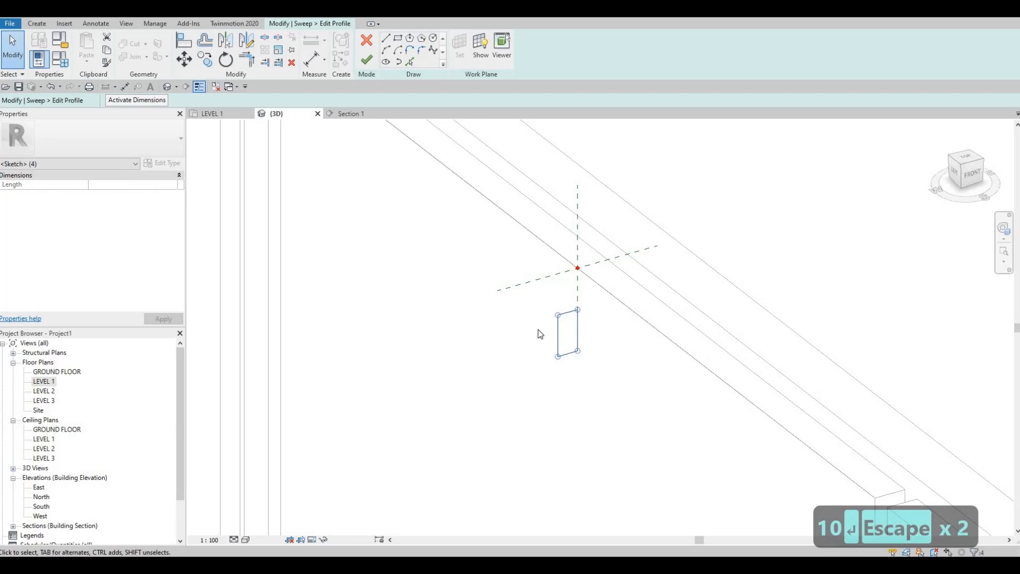
key(m)
key(v)
scroll(570, 314, up, 2)
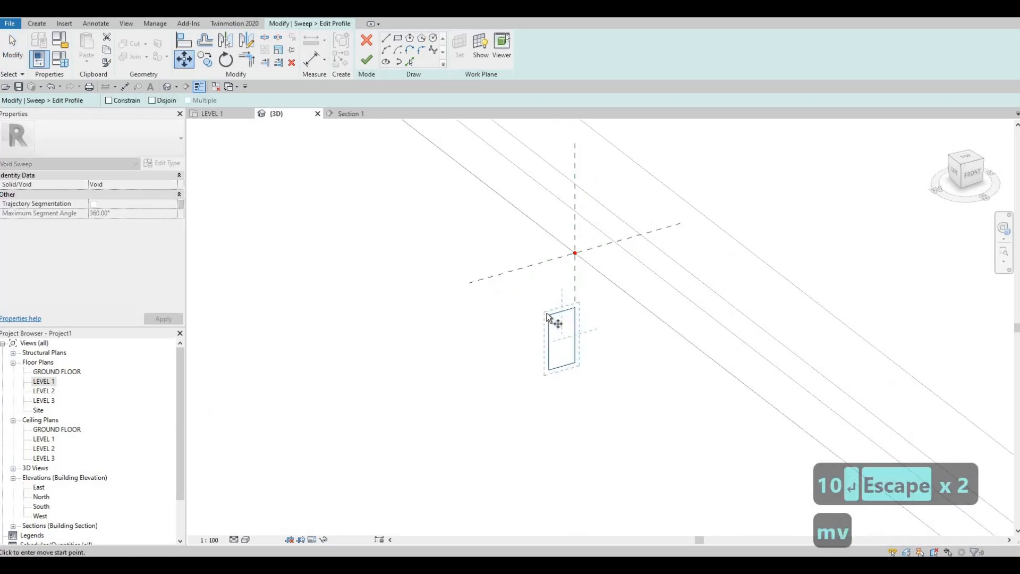
click(569, 310)
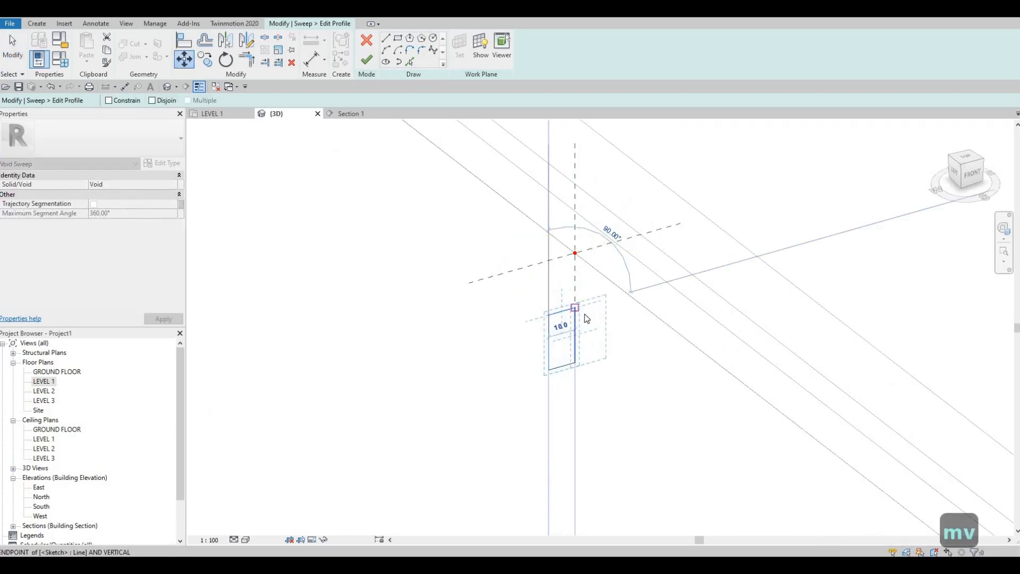
click(586, 314)
key(Escape)
Step: Check the profile's position, finish its sketch and complete the void sweep on the second wide panel
scroll(574, 316, down, 4)
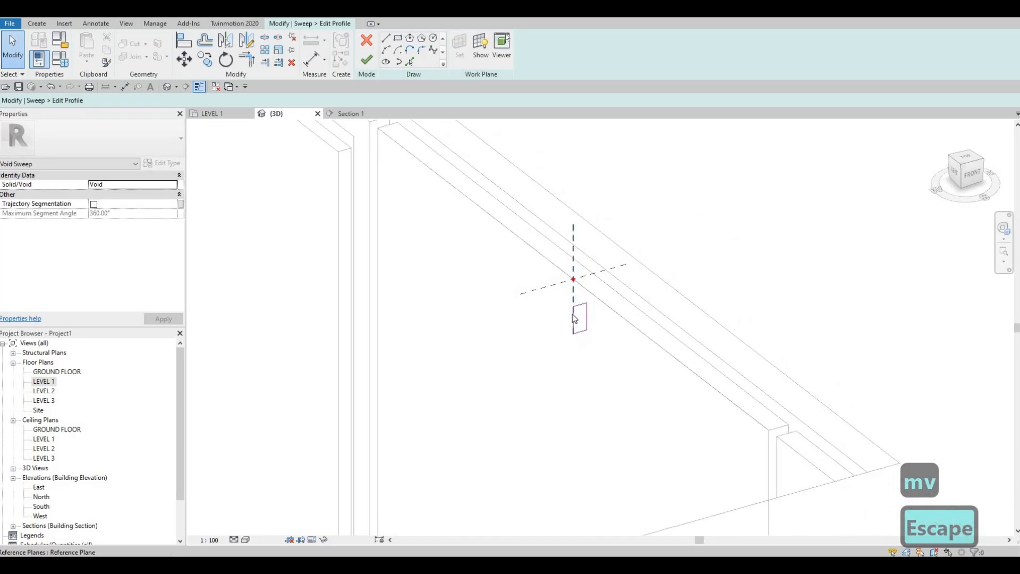
shift+middle_drag(562, 307, 570, 298)
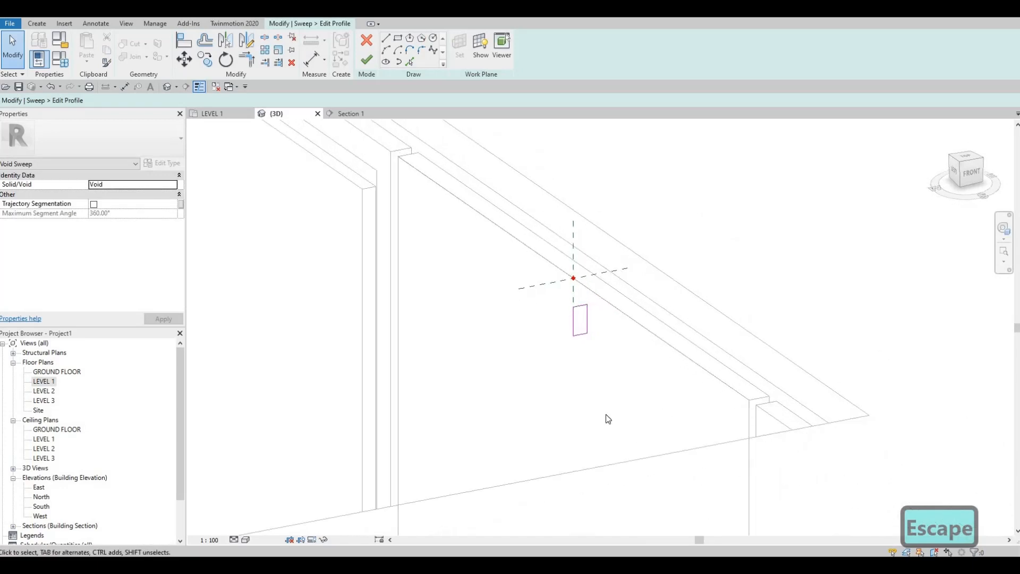
scroll(641, 371, down, 3)
shift+middle_drag(641, 371, 646, 396)
scroll(647, 397, down, 3)
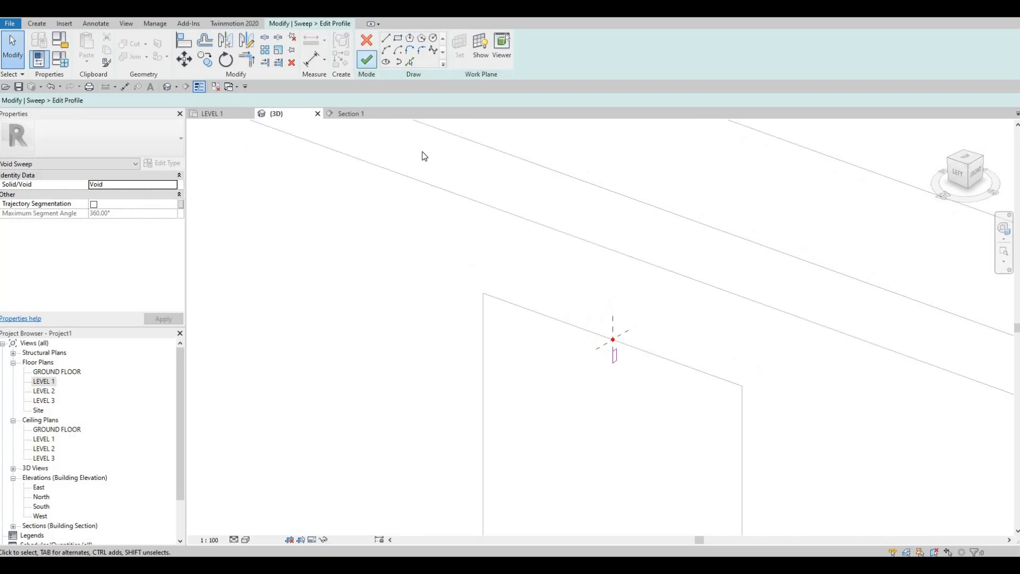
click(367, 59)
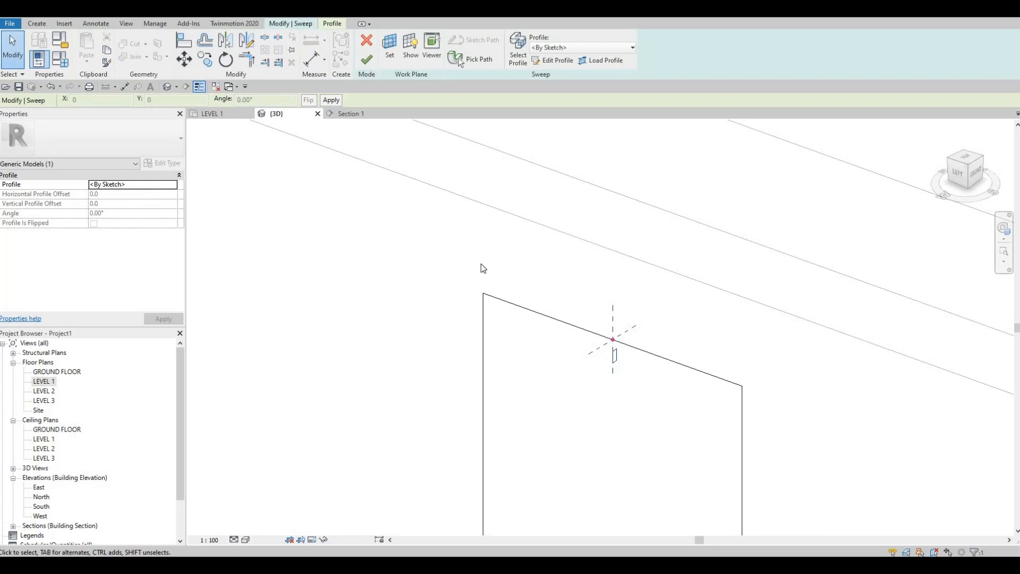
click(366, 59)
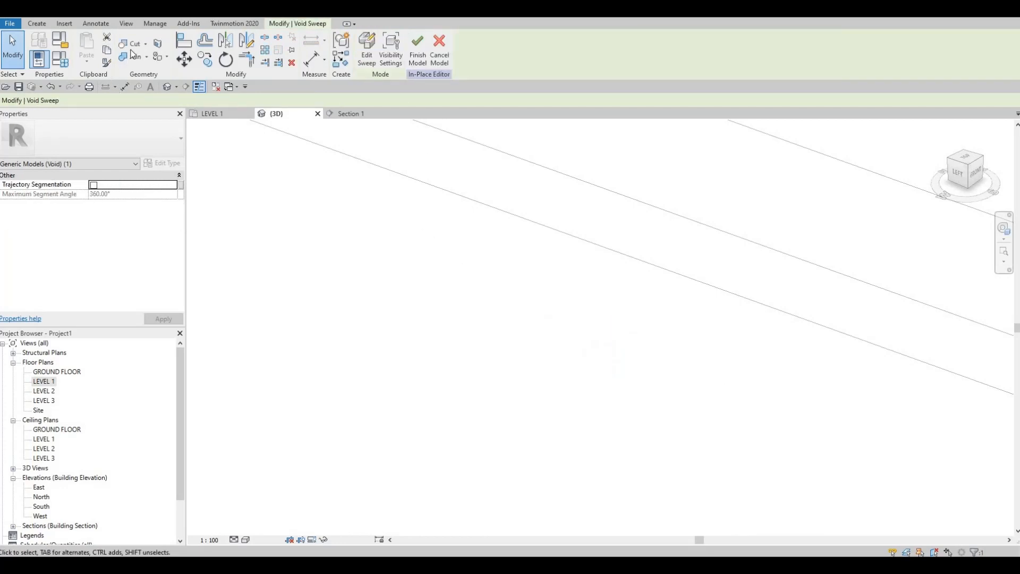
Step: Start Cut Geometry and inspect the grooves of both wide panels up to the narrow end panel in 3D
click(131, 43)
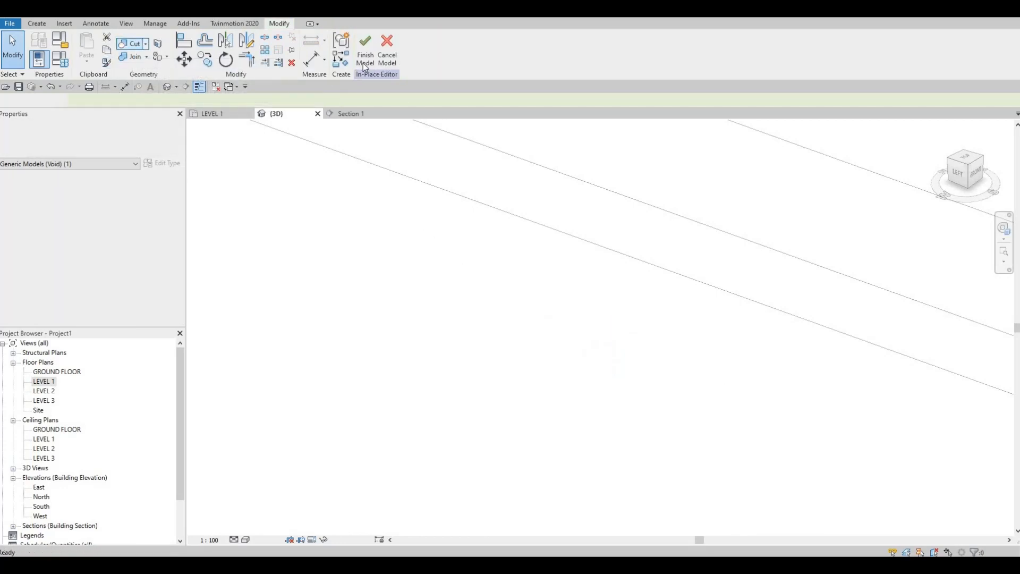
scroll(456, 287, down, 5)
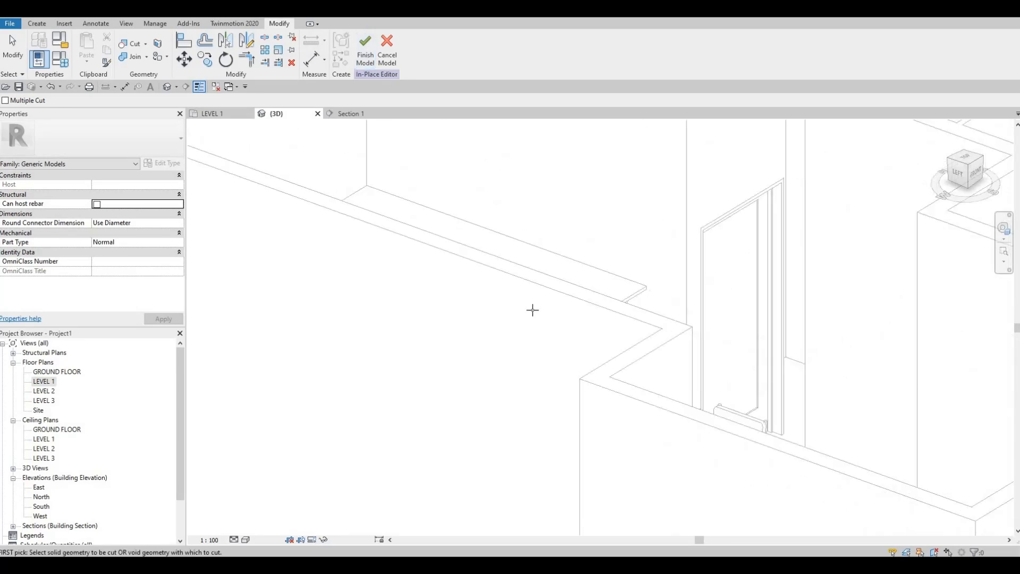
scroll(533, 310, down, 3)
shift+middle_drag(524, 319, 542, 303)
scroll(544, 305, up, 3)
shift+middle_drag(579, 348, 601, 382)
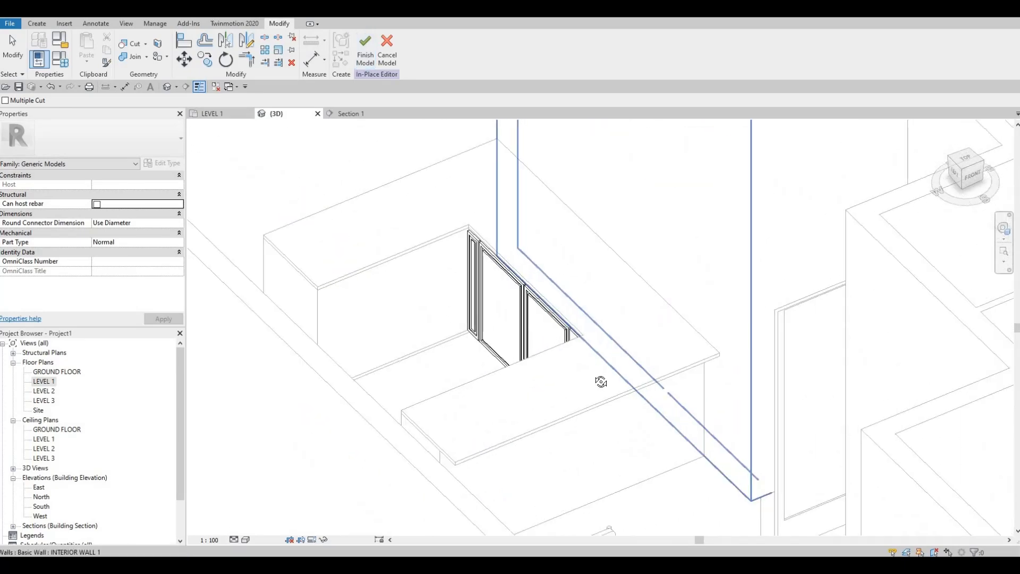
scroll(532, 306, up, 3)
shift+middle_drag(608, 339, 649, 433)
scroll(657, 409, up, 1)
middle_drag(665, 389, 577, 270)
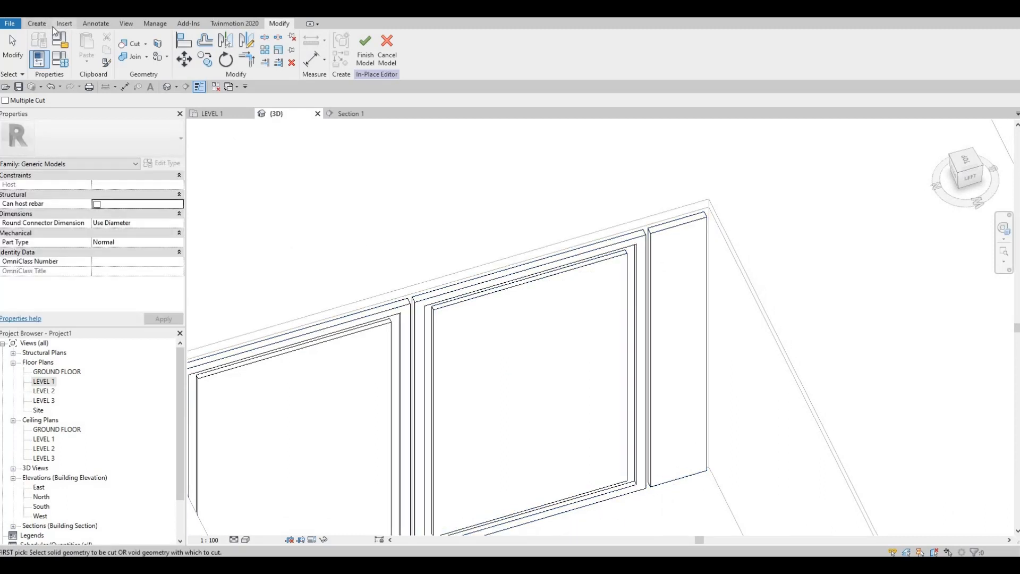
Step: Start a void sweep and pick the outer front edges of the narrow end panel as its closed path
click(37, 24)
click(202, 63)
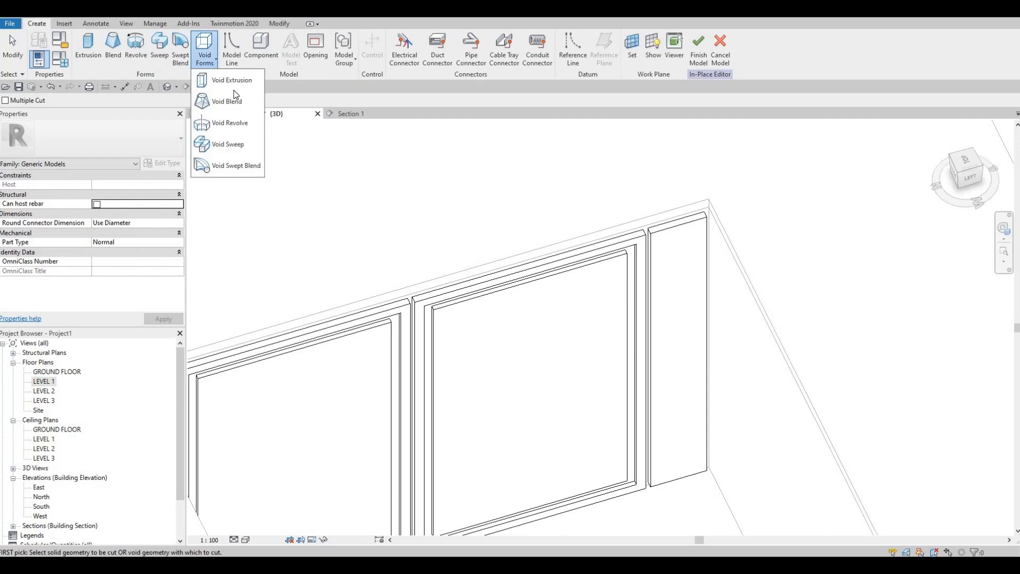
click(234, 145)
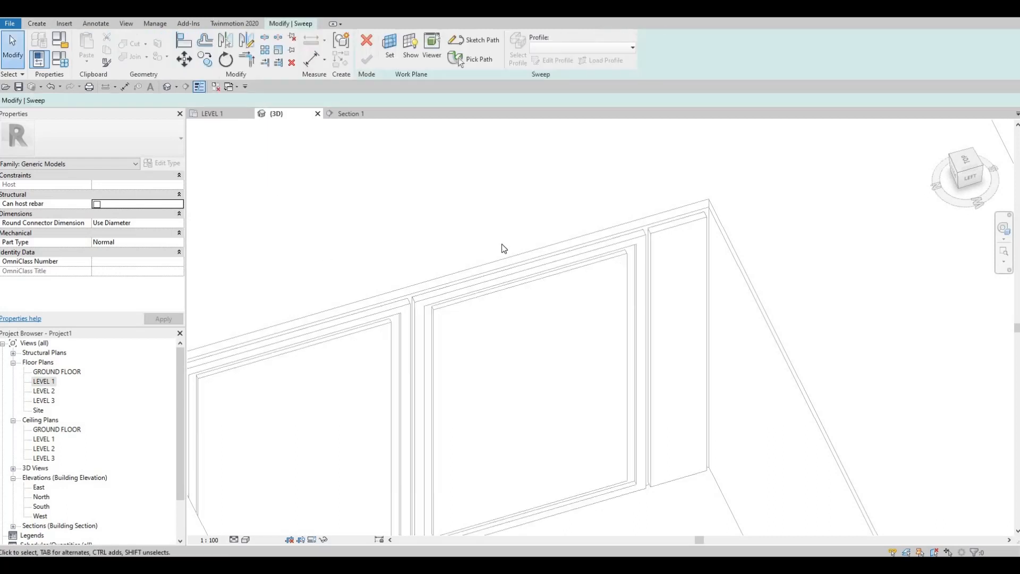
shift+middle_drag(502, 246, 537, 278)
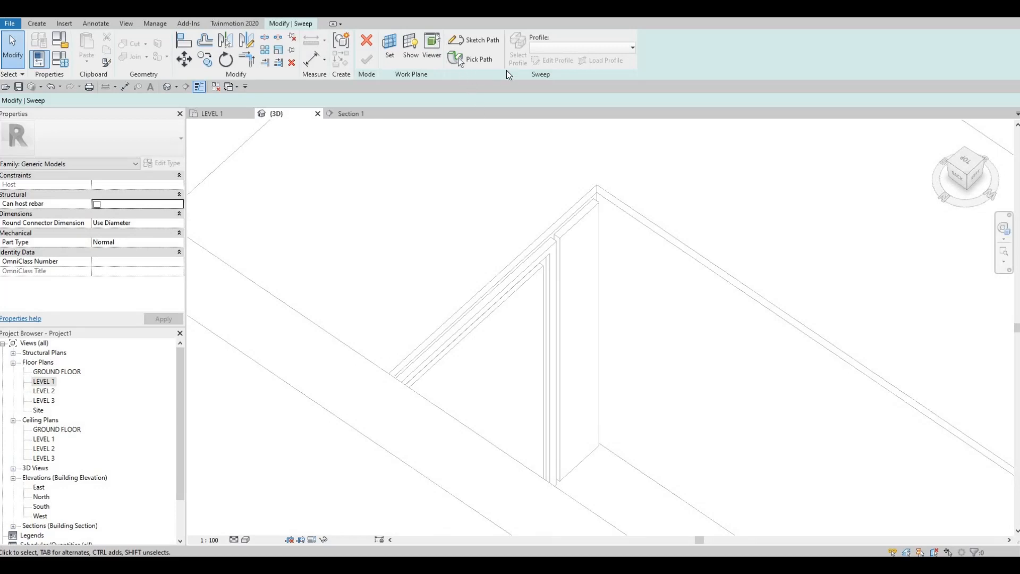
click(460, 62)
scroll(555, 276, up, 4)
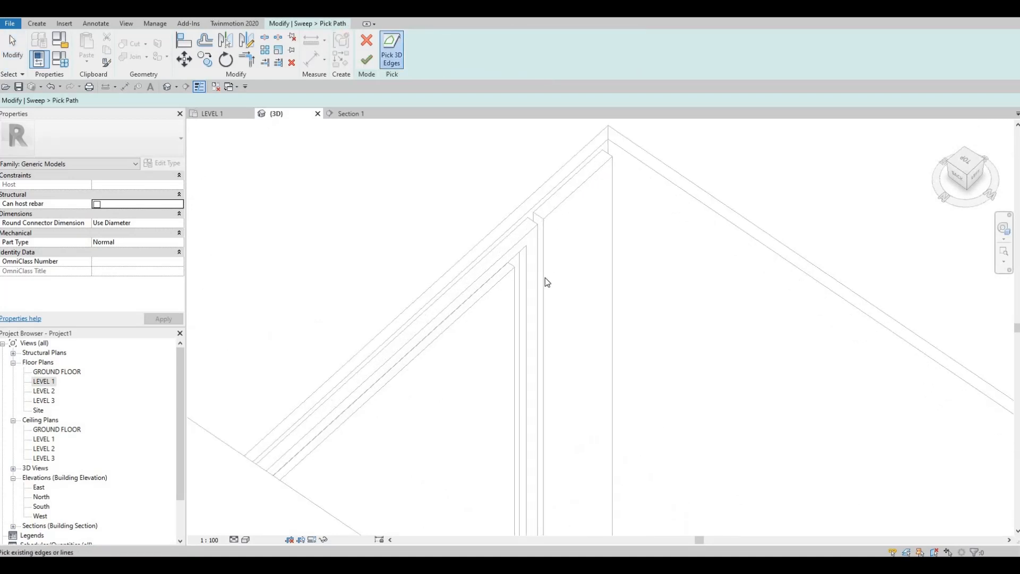
click(572, 200)
click(573, 196)
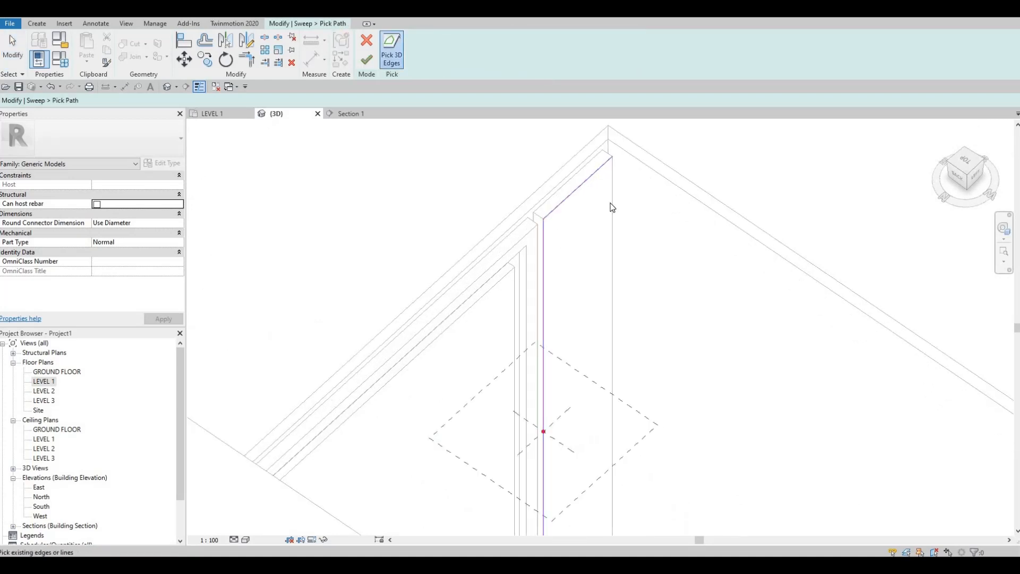
click(610, 202)
middle_drag(487, 442, 552, 376)
click(367, 59)
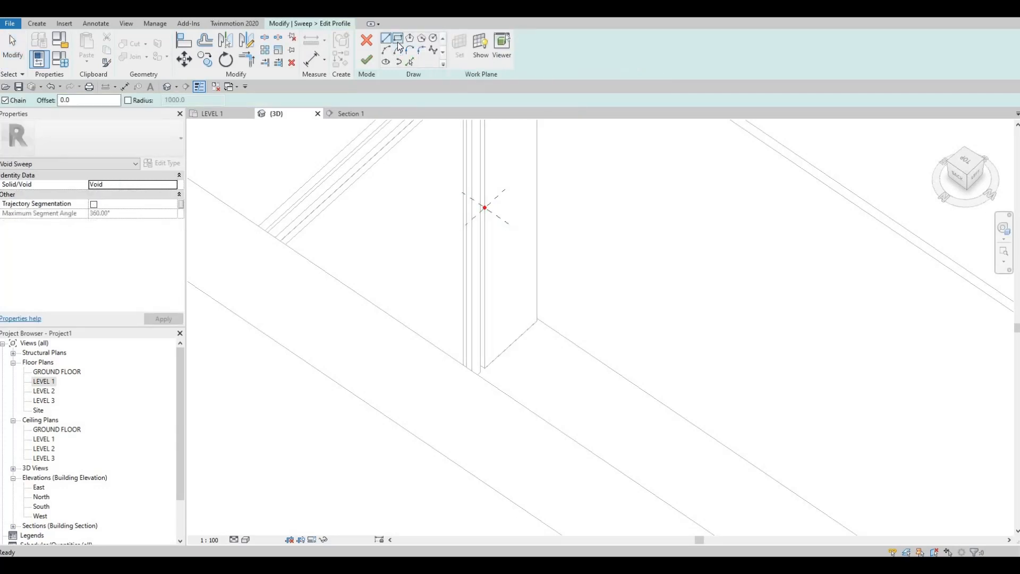
Step: Sketch a profile rectangle about 20 by 5 mm just inside the narrow panel's edge, along the sweep path's reference plane
scroll(489, 210, up, 5)
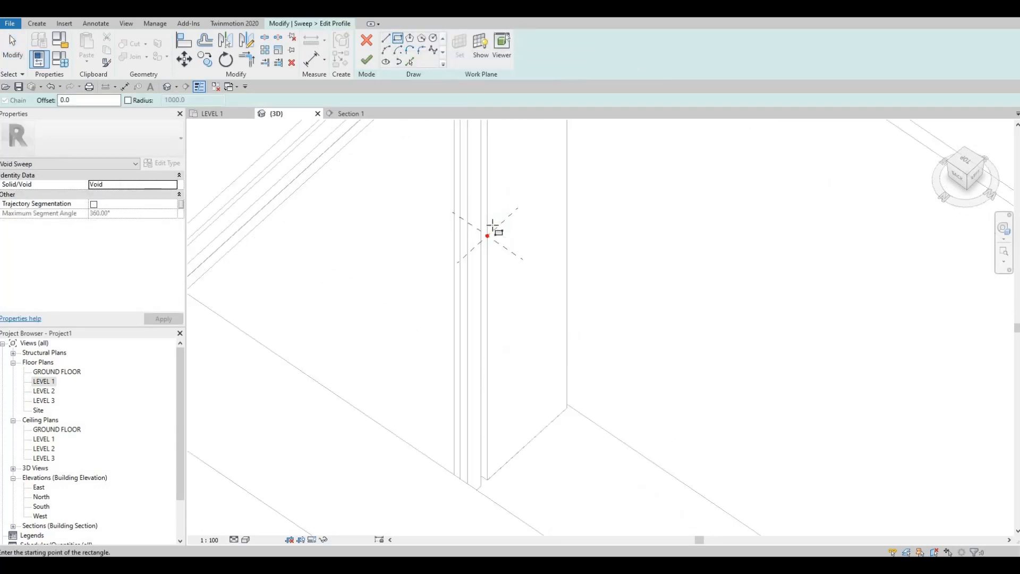
click(497, 250)
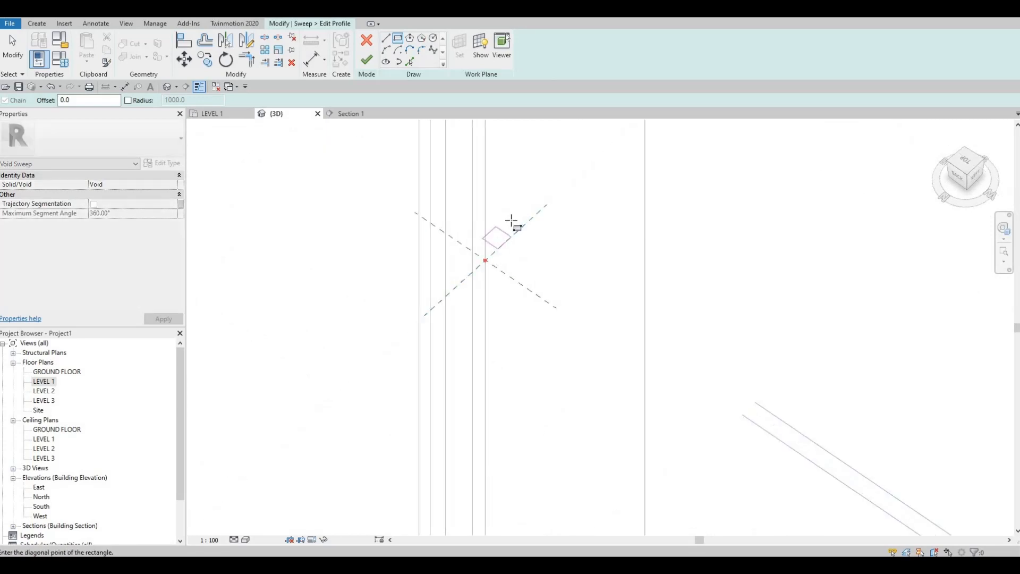
click(515, 227)
scroll(515, 228, up, 2)
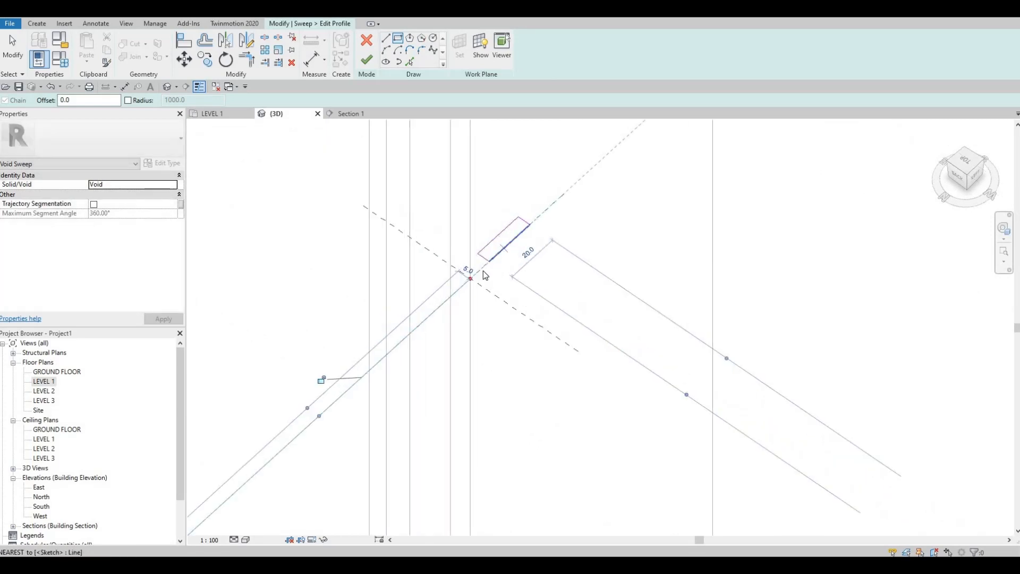
key(Escape)
key(Escape)
Step: Select the profile's short edge nearest the path and re-reference its temporary dimension to the reference plane through the path point
click(480, 257)
scroll(480, 257, up, 1)
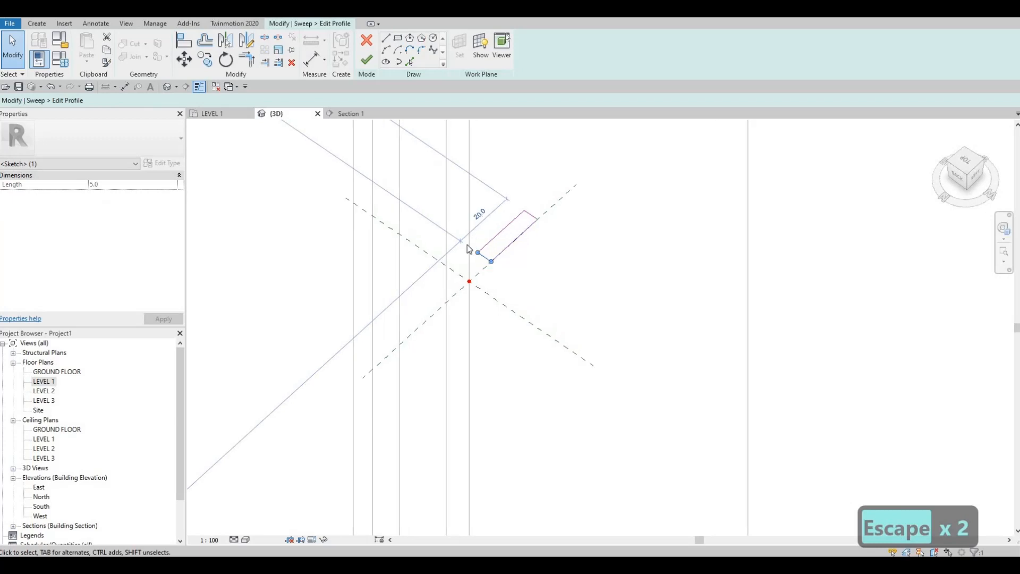
scroll(464, 218, down, 4)
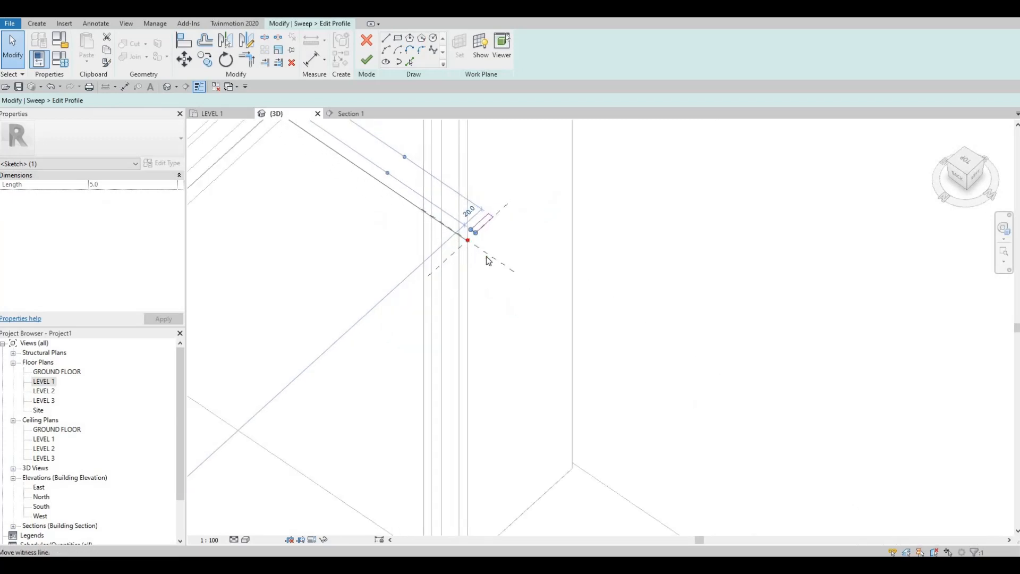
scroll(456, 268, up, 4)
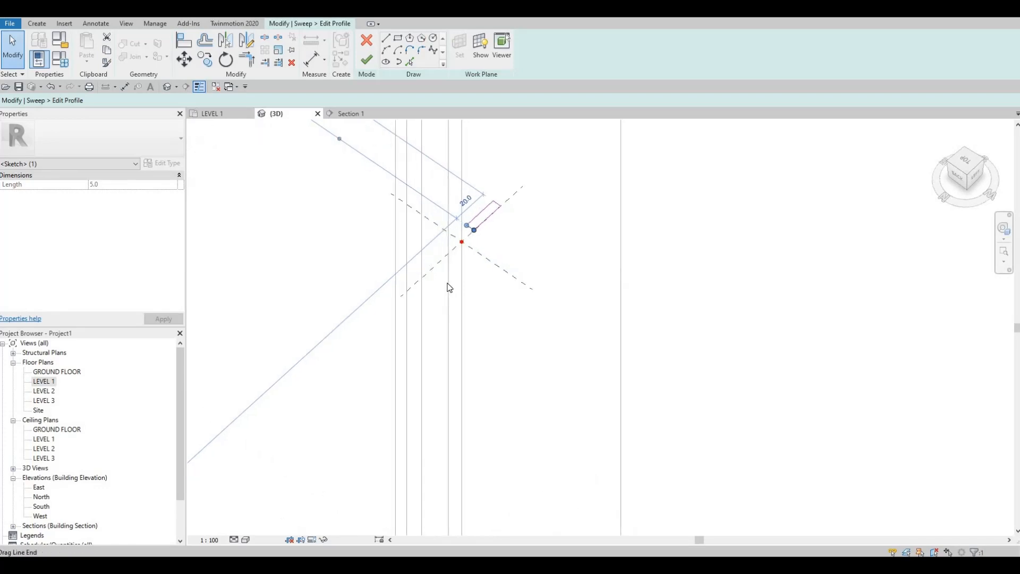
middle_drag(389, 215, 481, 263)
scroll(417, 289, down, 3)
scroll(484, 260, down, 4)
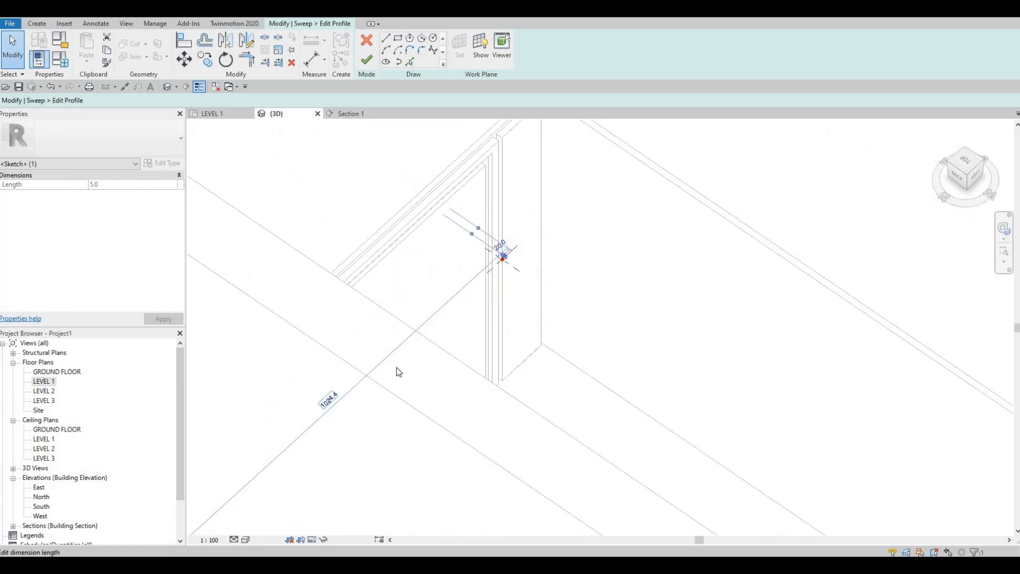
scroll(397, 368, down, 2)
middle_drag(396, 368, 539, 224)
drag(416, 345, 601, 169)
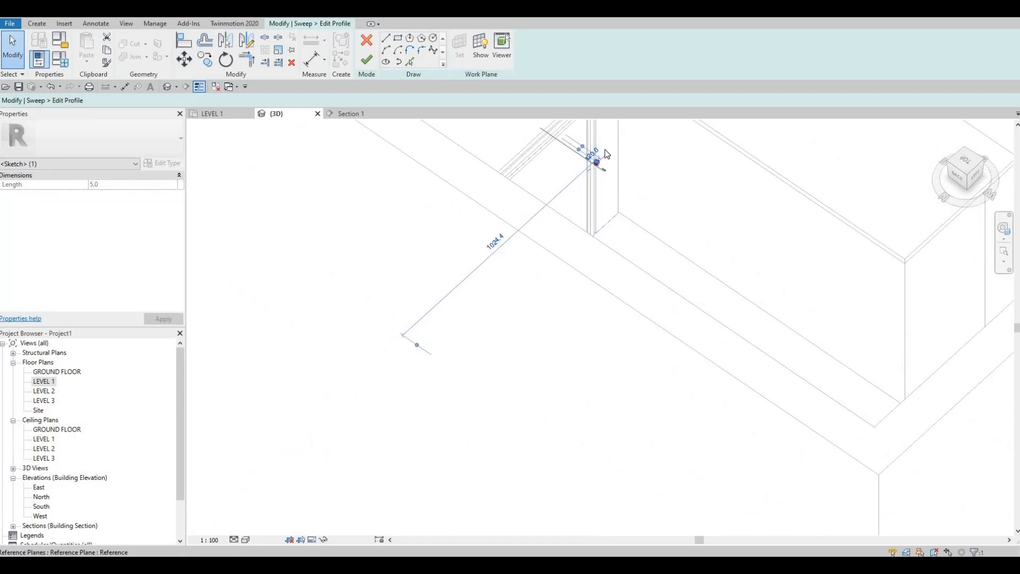
scroll(567, 172, up, 3)
scroll(584, 179, up, 2)
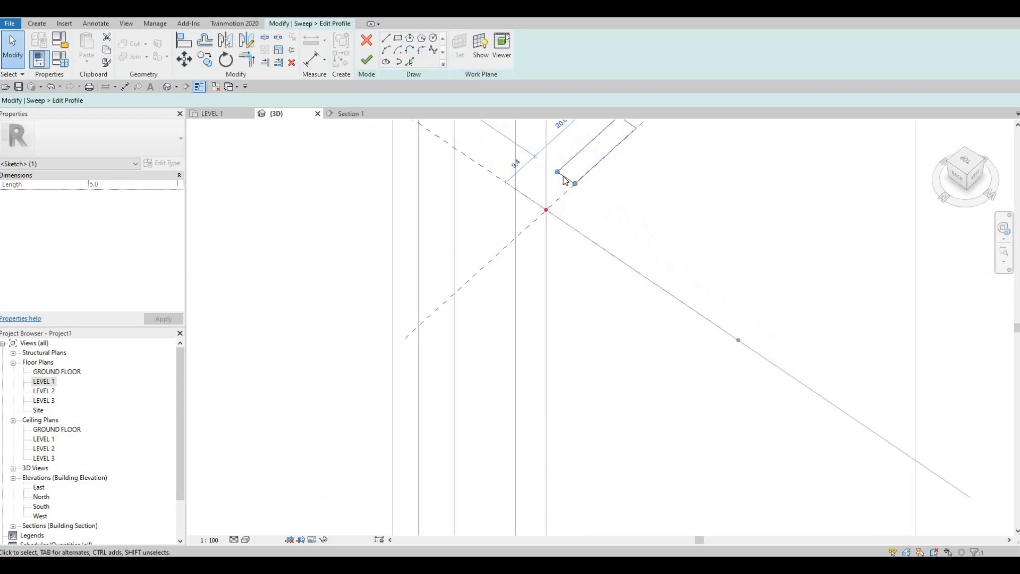
Step: Set the distance from the path's reference plane to the profile's nearest short edge to 20 mm
key(Escape)
key(Escape)
click(567, 179)
click(513, 164)
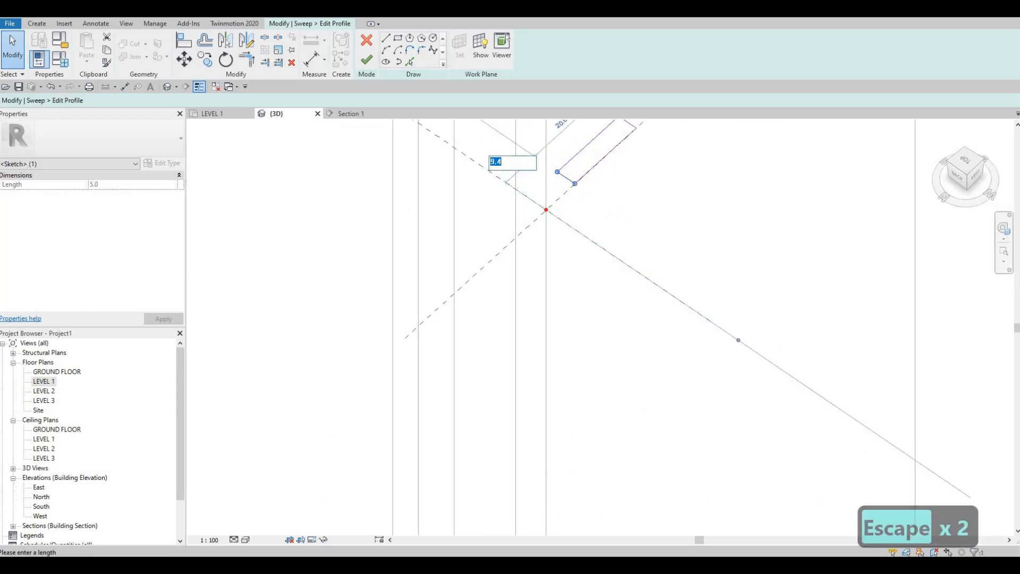
text(20)
key(Return)
mouse_move(521, 292)
middle_down()
mouse_move(533, 289)
mouse_move(518, 300)
middle_up()
scroll(519, 300, down, 1)
key(Escape)
Step: Set the profile rectangle's length to 20 mm by offsetting its far short edge
click(532, 287)
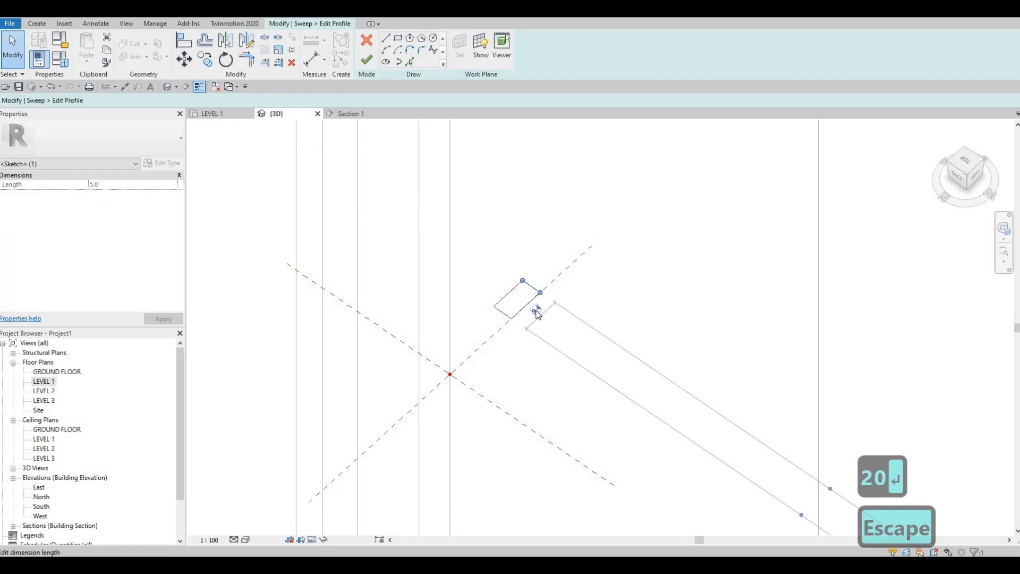
click(536, 311)
text(20)
key(Return)
key(Escape)
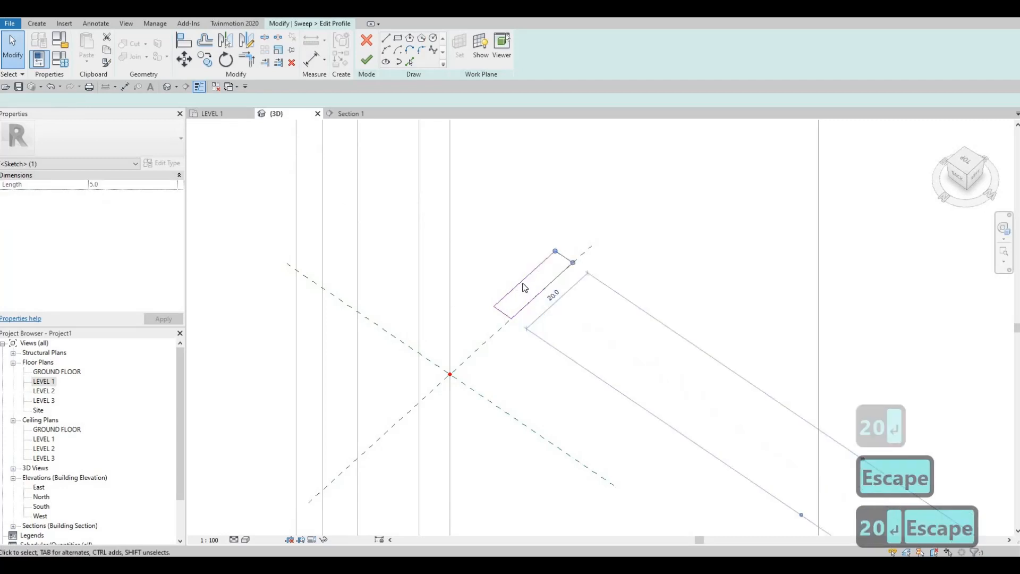
key(Escape)
Step: Set the profile rectangle's width to 10 mm by offsetting its long edge away from the reference plane
click(526, 278)
click(565, 229)
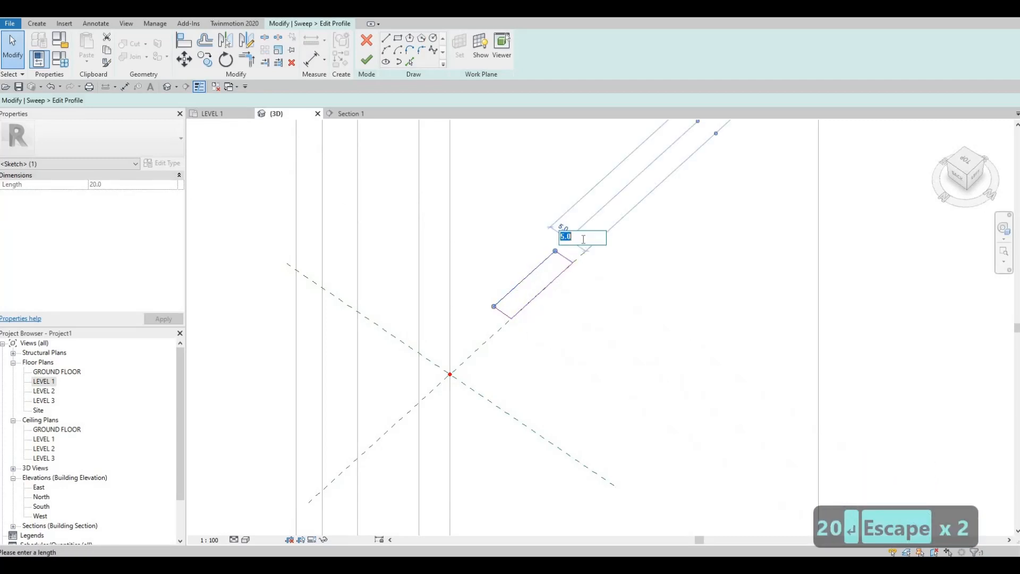
text(2)
key(BackSpace)
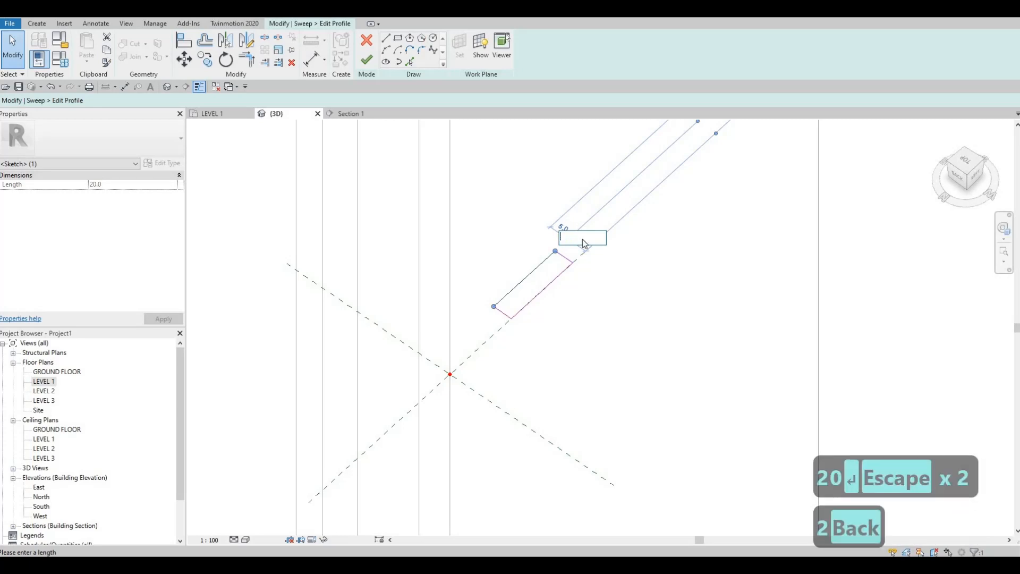
text(10)
key(Return)
key(Escape)
key(Escape)
scroll(581, 296, down, 3)
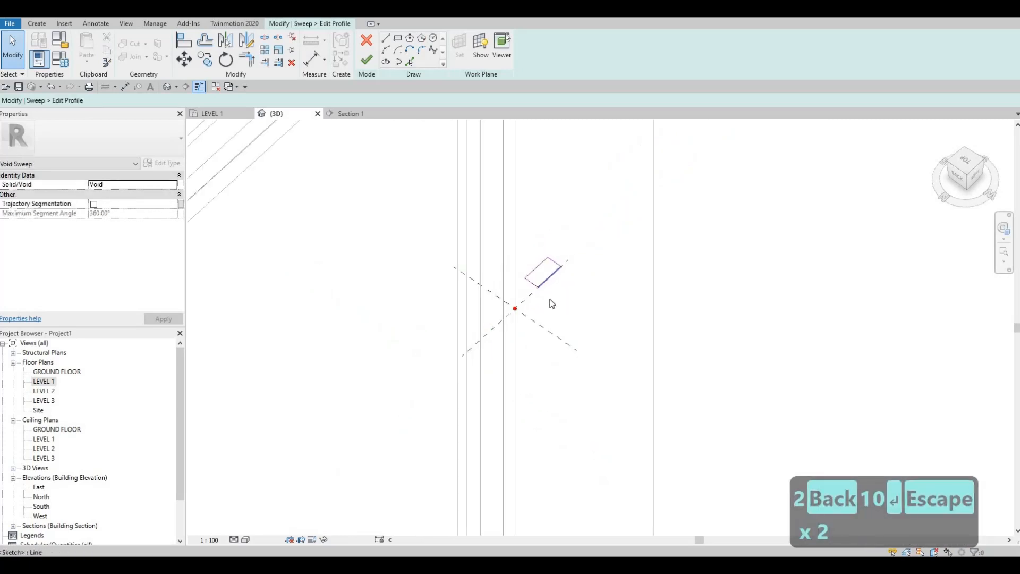
Step: Finish the profile sketch and the void sweep on the narrow end panel, start Cut Geometry and check the groove in 3D
click(368, 63)
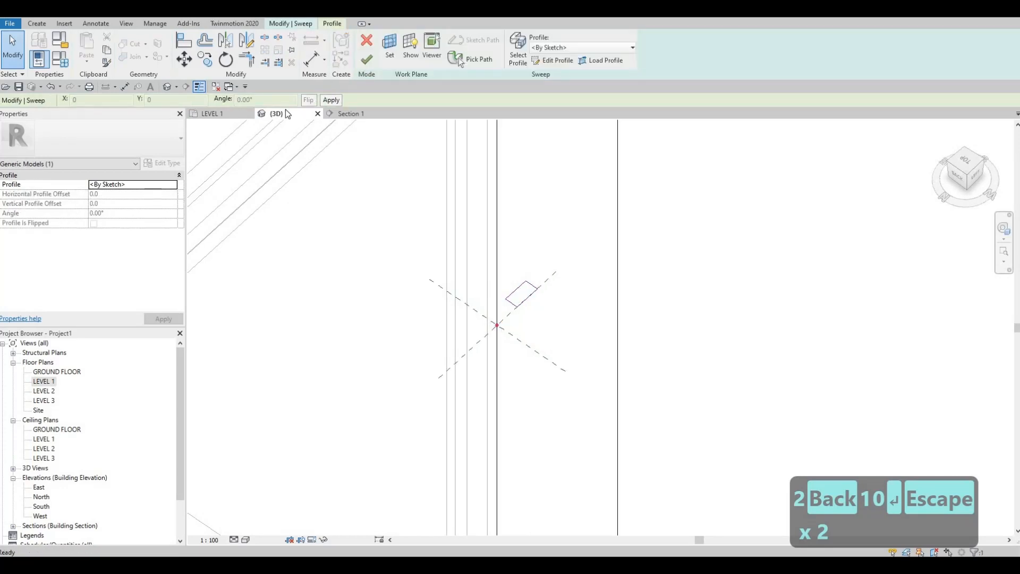
click(367, 60)
click(134, 46)
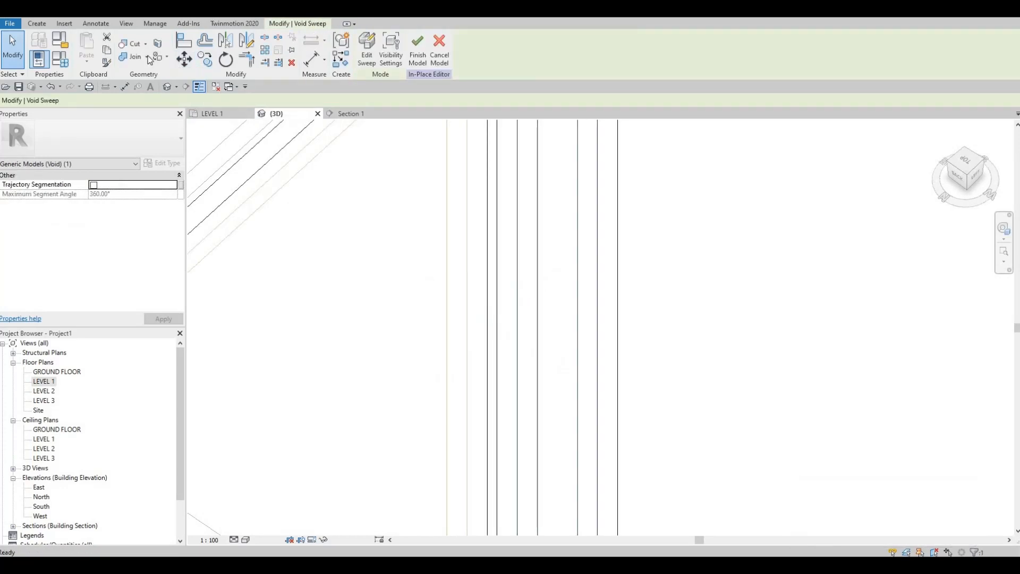
scroll(491, 235, down, 4)
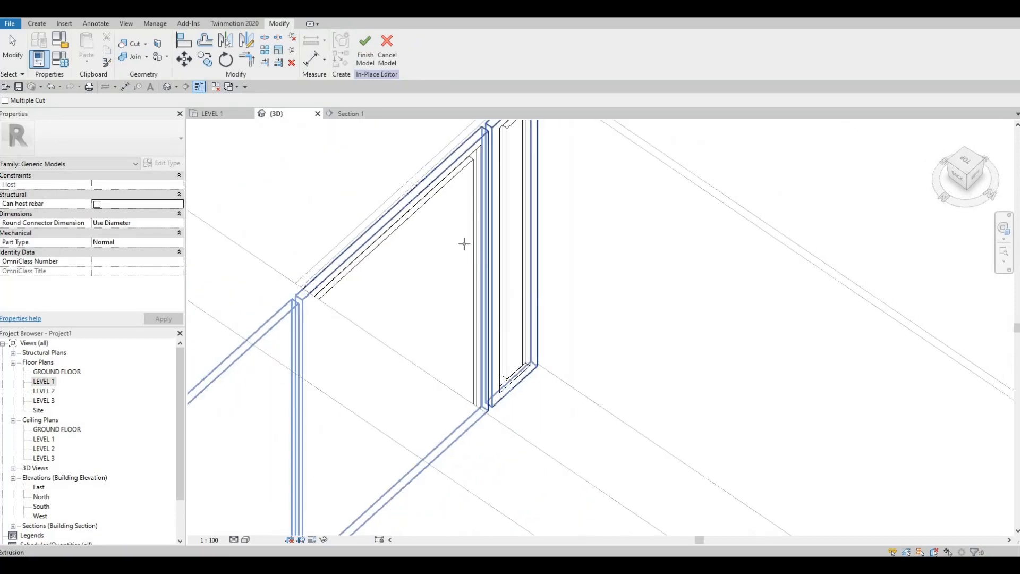
shift+middle_drag(462, 244, 516, 286)
Step: Finish the in-place door panel model and inspect the complete row of grooved panels in 3D
click(365, 51)
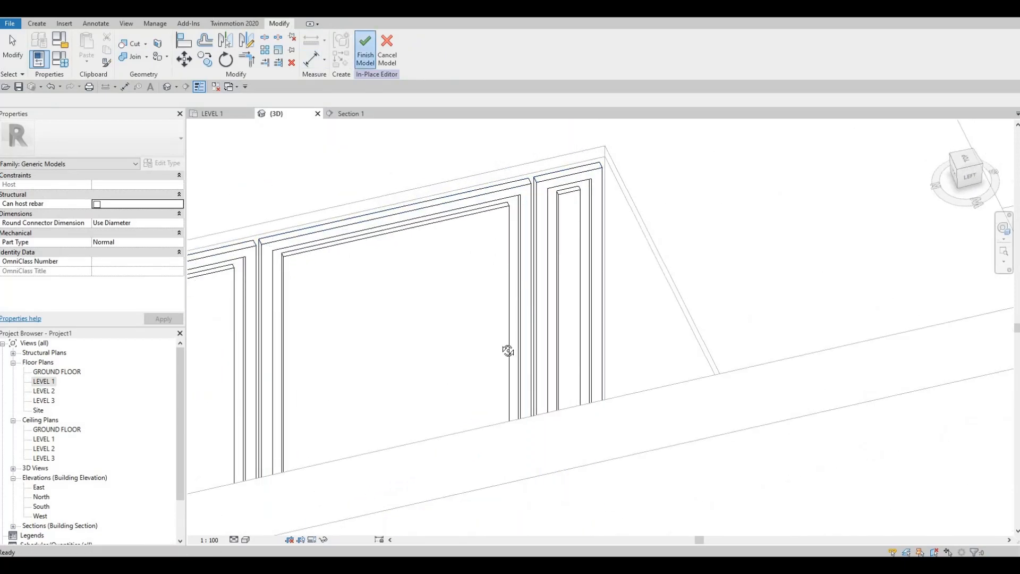
mouse_move(424, 339)
shift+middle_down()
mouse_move(375, 345)
mouse_move(408, 331)
shift+middle_up()
shift+middle_drag(741, 364, 620, 323)
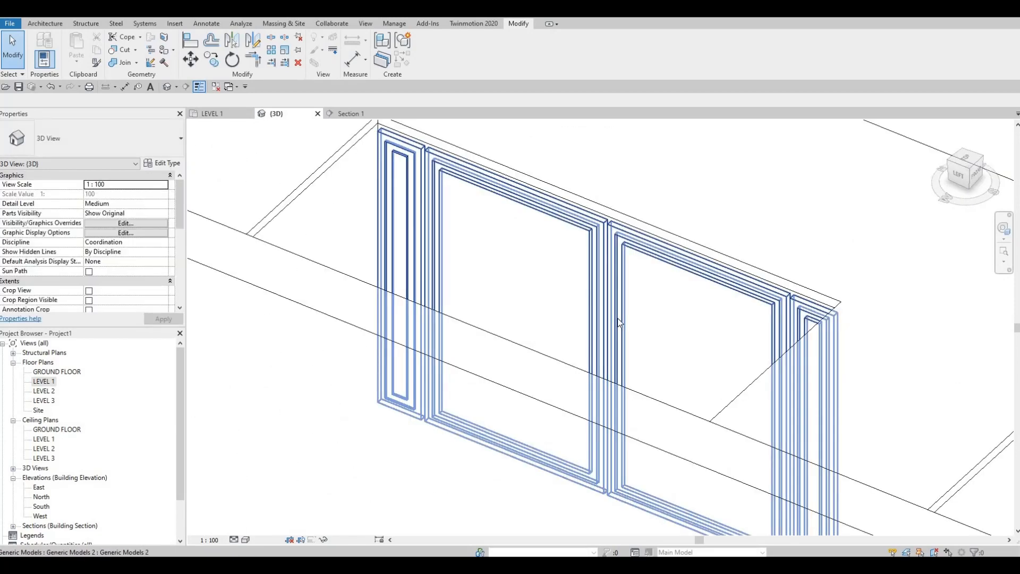